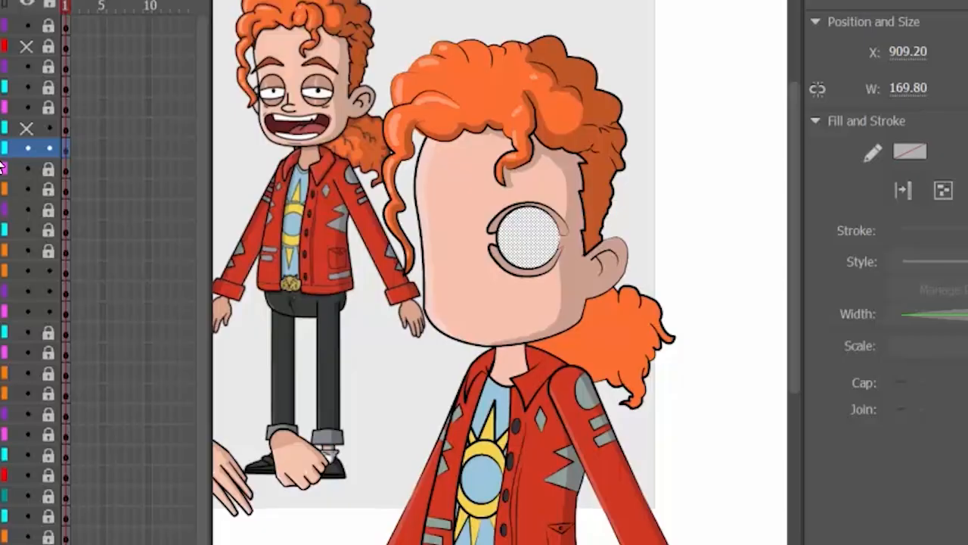
- Delete the selected circular fill inside the eye outline, and show and lock the eye's two layers so the mask applies
key(Delete)
click(25, 128)
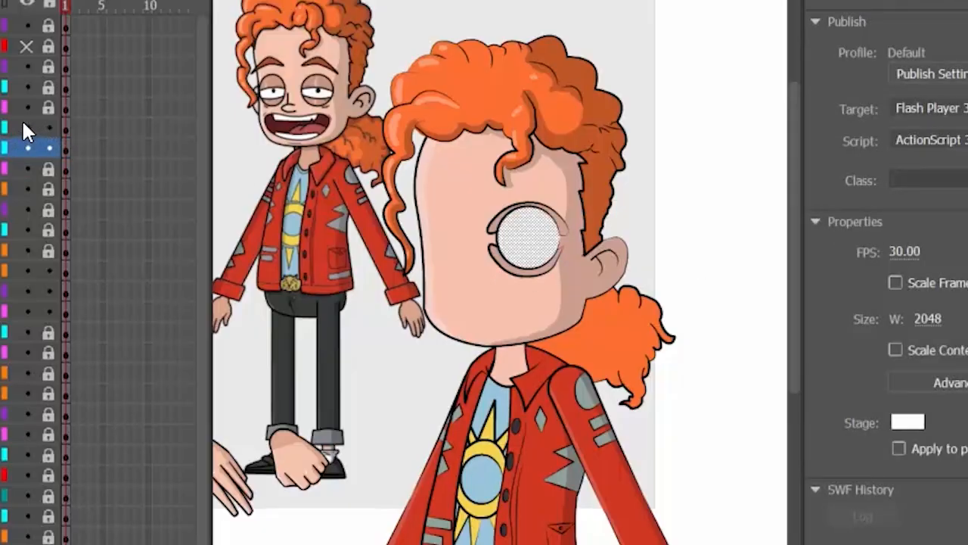
click(49, 128)
click(49, 148)
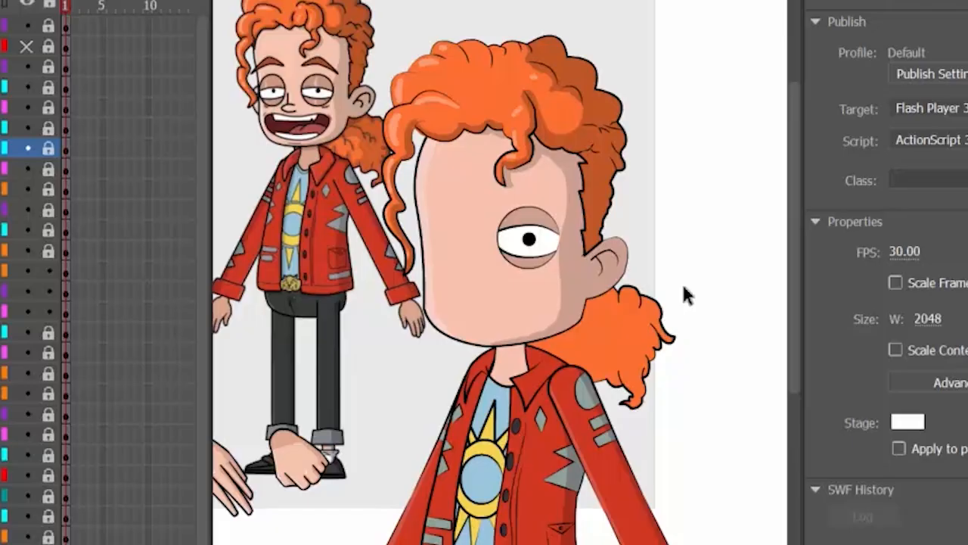
click(7, 128)
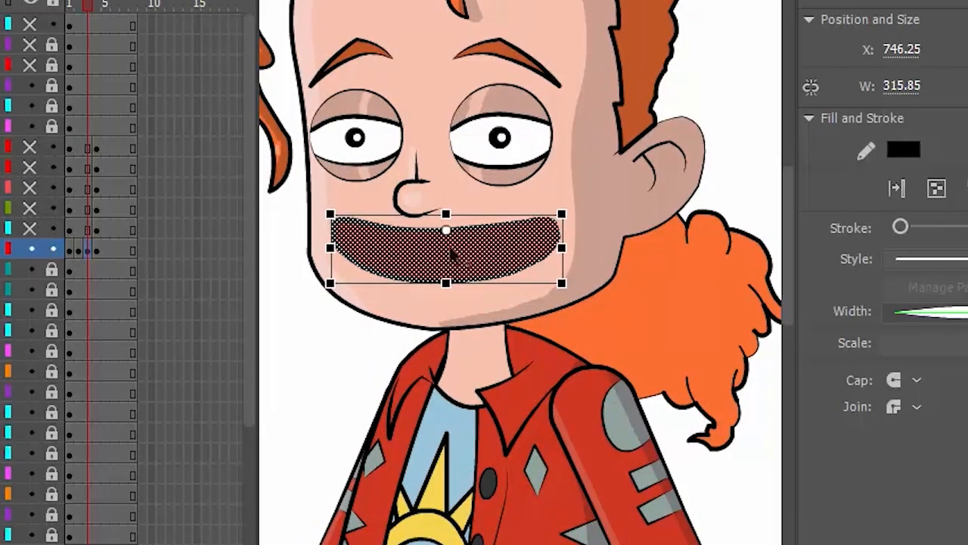
- Draw three connected zigzag lines inward from the outer edge of the front forearm's sleeve
key(ctrl+minus)
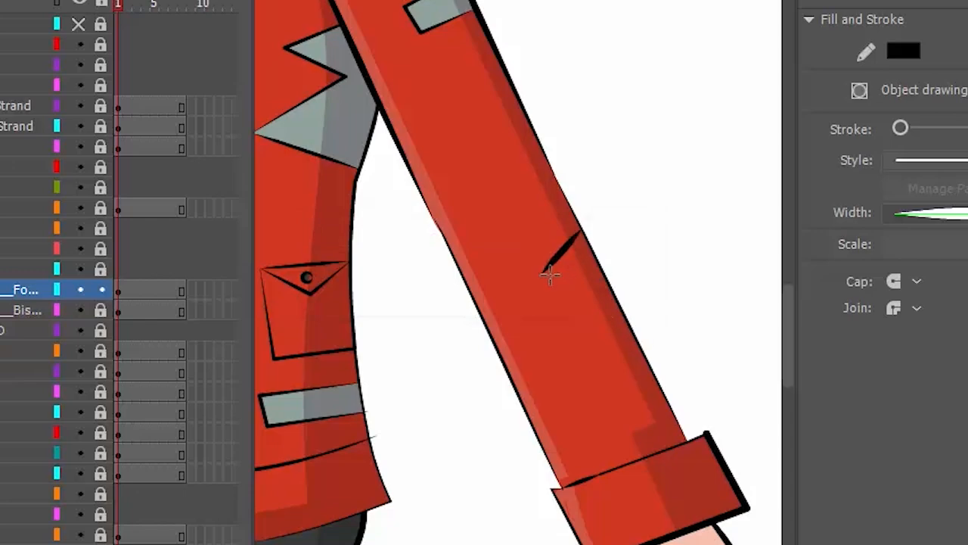
drag(544, 273, 610, 286)
drag(611, 286, 580, 338)
drag(580, 337, 631, 333)
key(v)
click(569, 278)
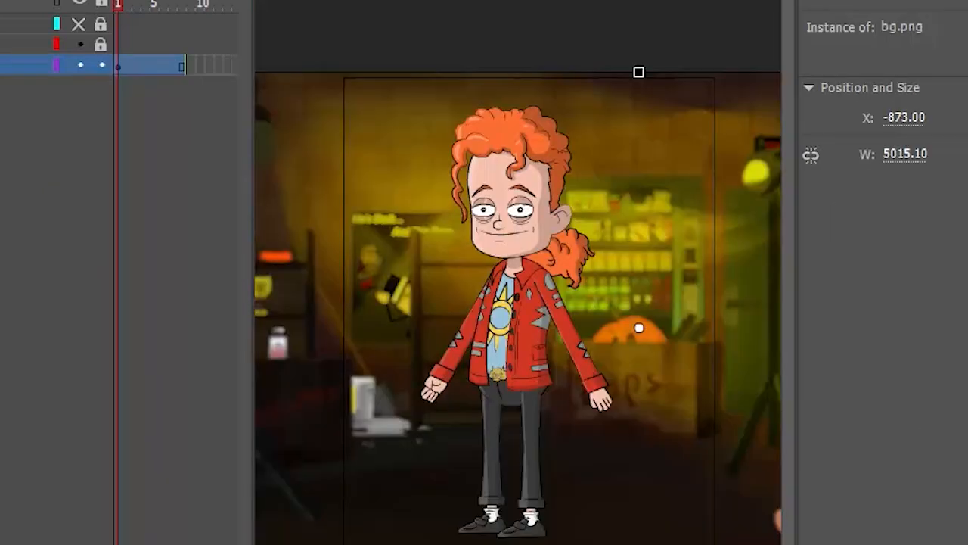
- Start exporting the finished character scene as an image
click(19, 2)
mouse_move(83, 242)
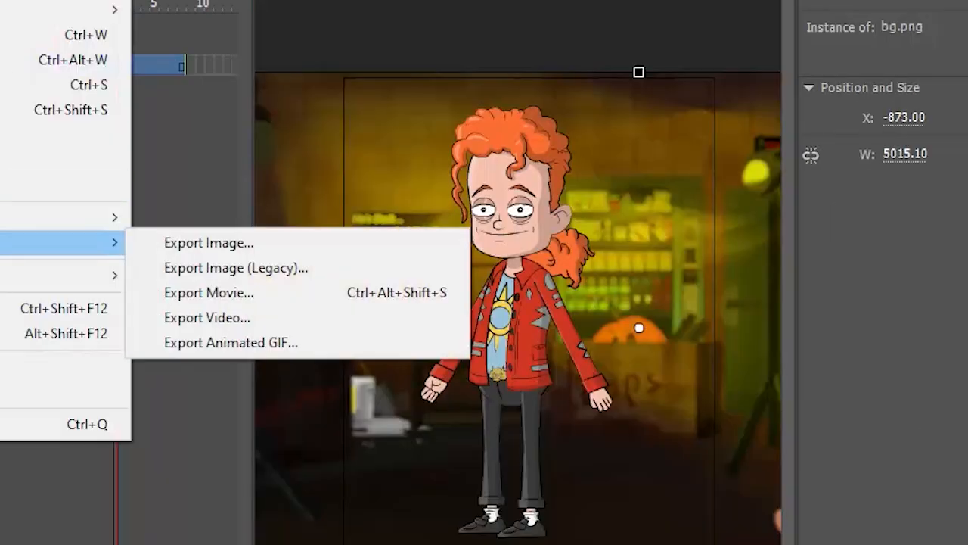
click(220, 245)
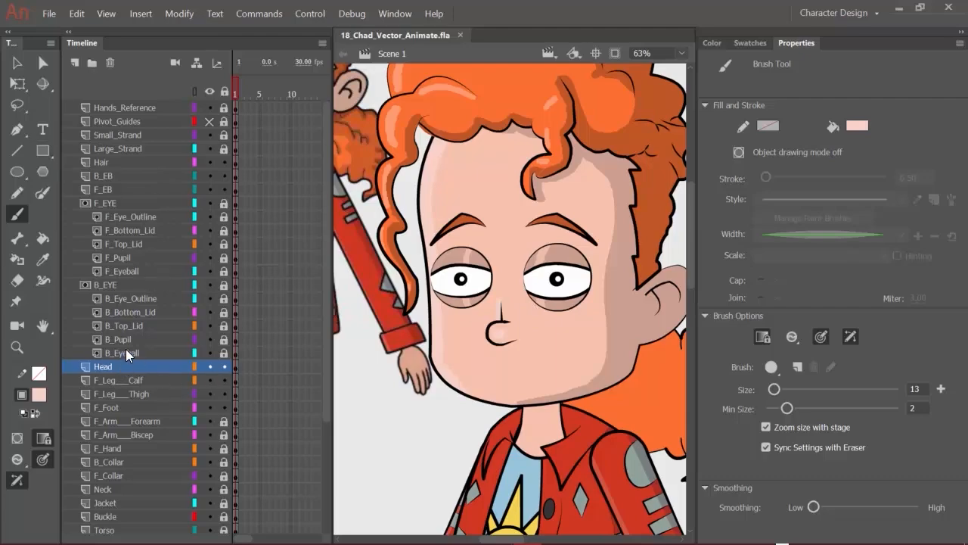
- Lasso the nose with its surrounding skin on the Head layer and nudge it up about 30 px
key(l)
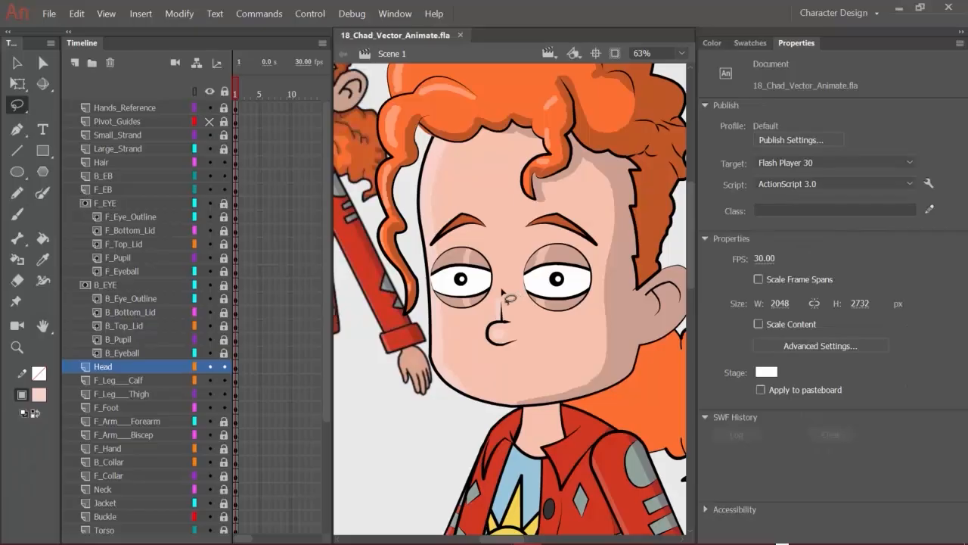
mouse_move(501, 292)
mouse_down()
mouse_move(480, 341)
mouse_move(494, 360)
mouse_move(528, 342)
mouse_move(528, 320)
mouse_move(501, 292)
mouse_up()
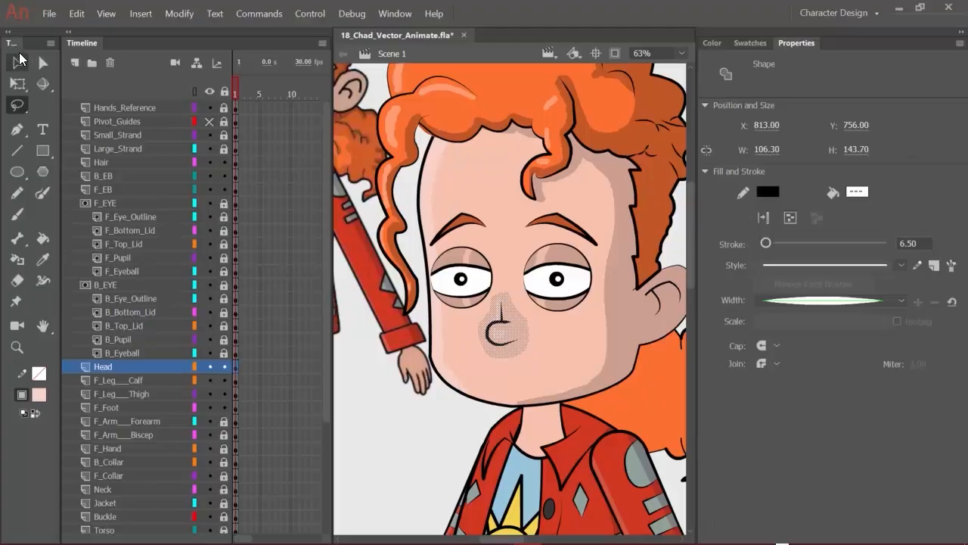
click(17, 63)
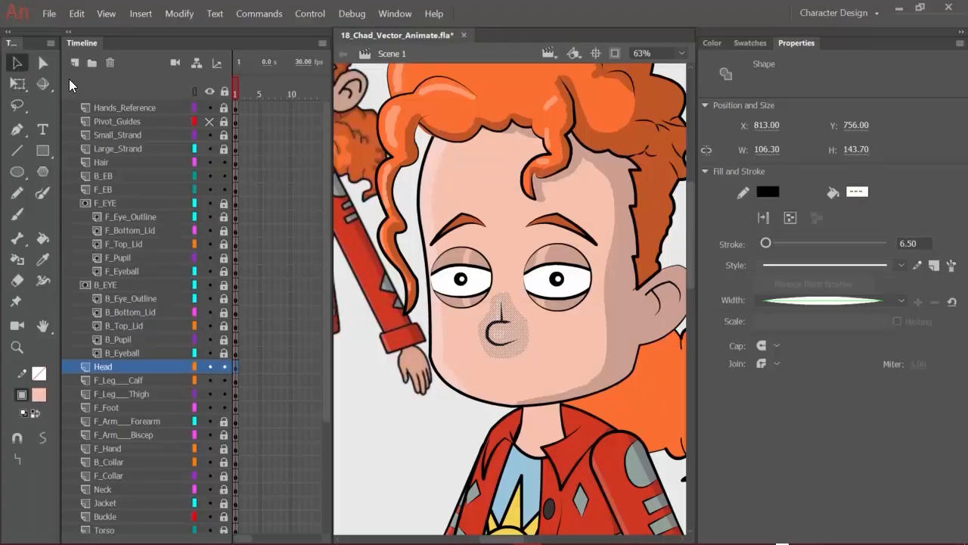
key(Up)
key(Up)
key(Up)
key(Up)
key(Up)
key(Up)
key(Up)
key(Up)
key(Up)
key(Up)
key(Up)
key(Up)
key(Up)
key(Up)
key(Up)
key(Up)
key(Up)
key(Up)
key(Up)
key(Up)
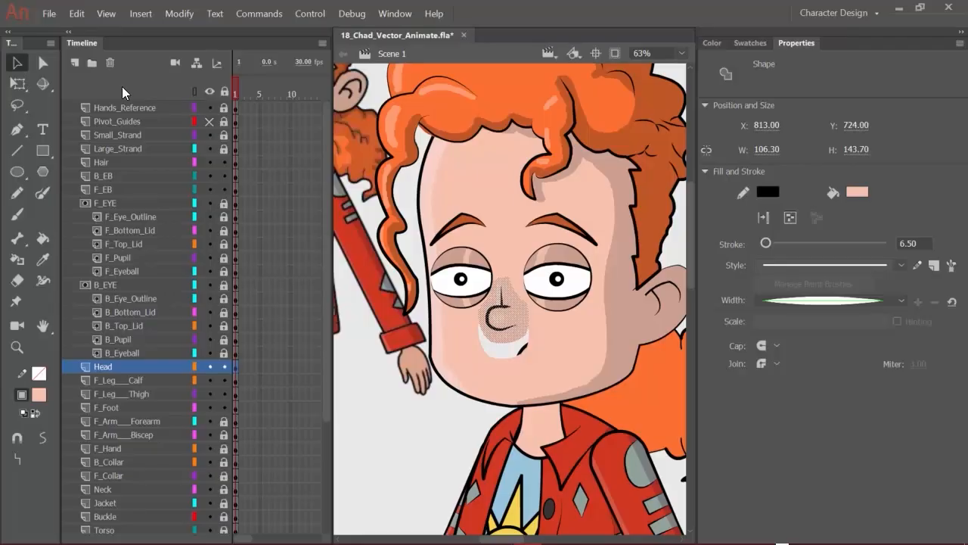
key(Down)
key(Down)
key(Down)
click(437, 484)
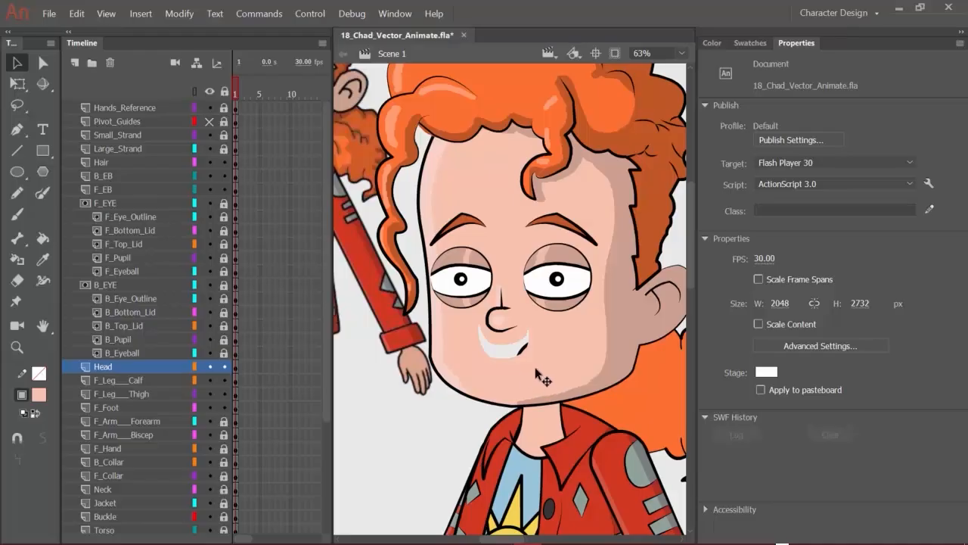
- Fill the white gap left beneath the nose with the skin colour using the Paint Bucket tool
key(k)
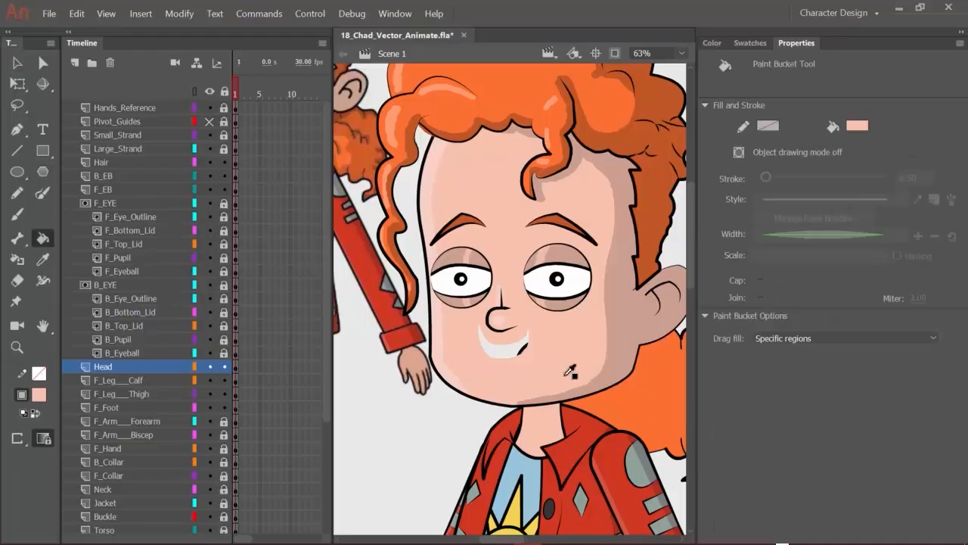
click(508, 354)
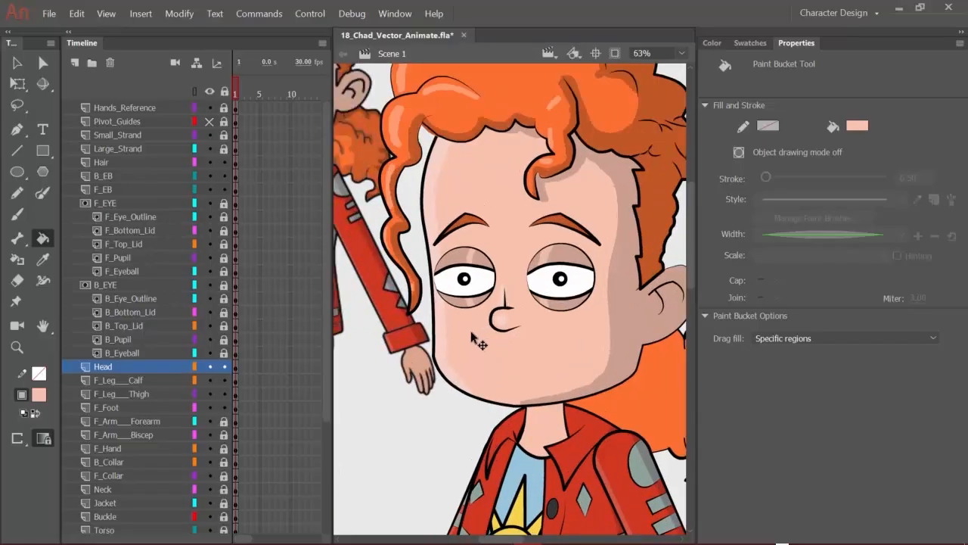
scroll(488, 342, up, 10)
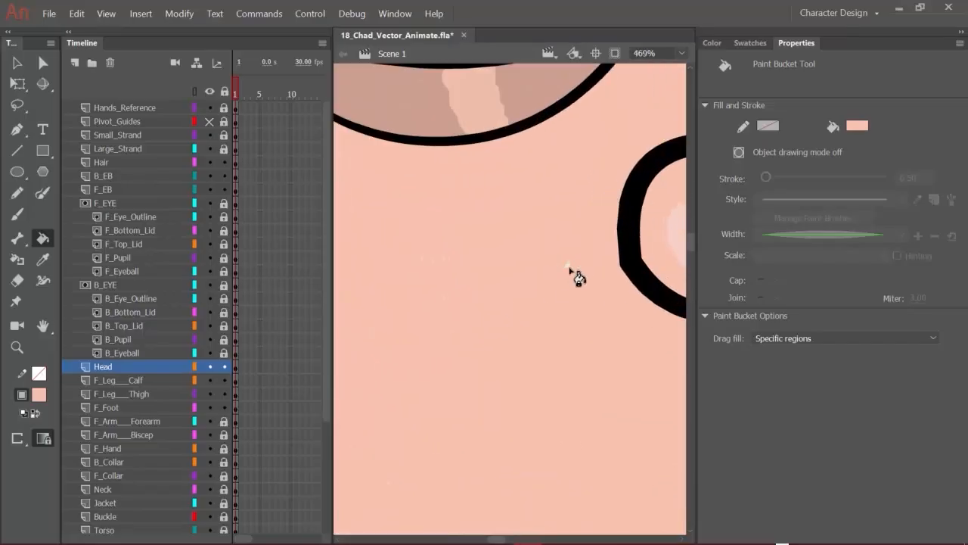
scroll(634, 362, down, 10)
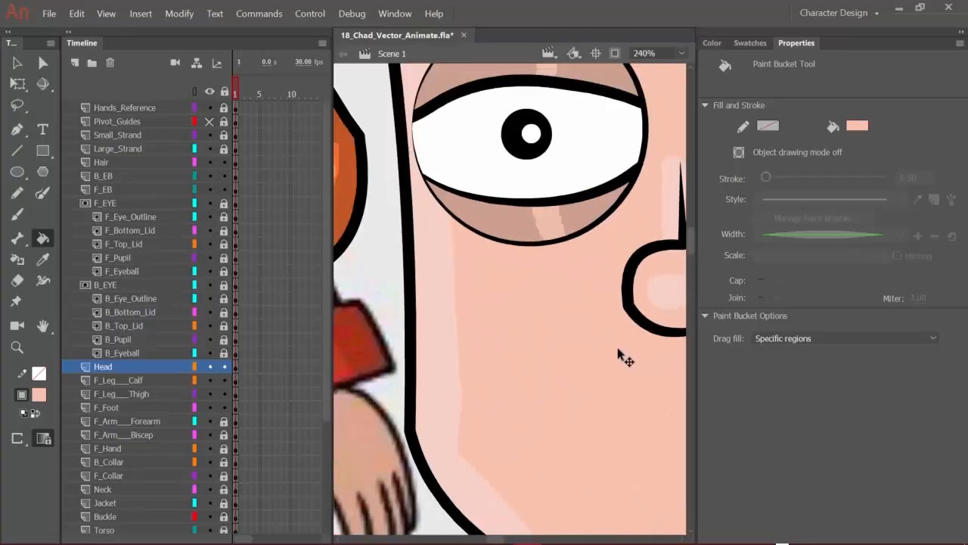
scroll(625, 402, down, 1)
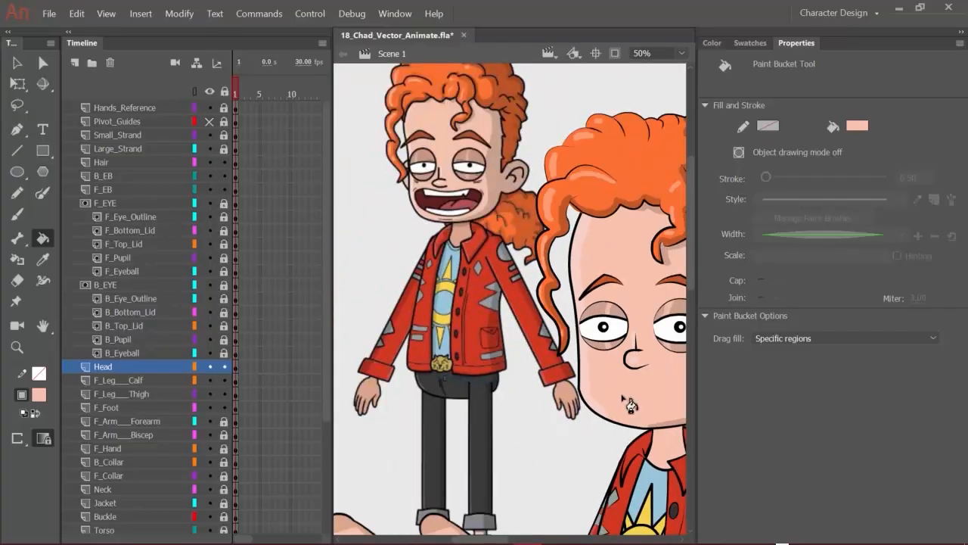
- Create a new layer directly above the B_EB layer and name it Inner_Mouth
drag(553, 376, 477, 376)
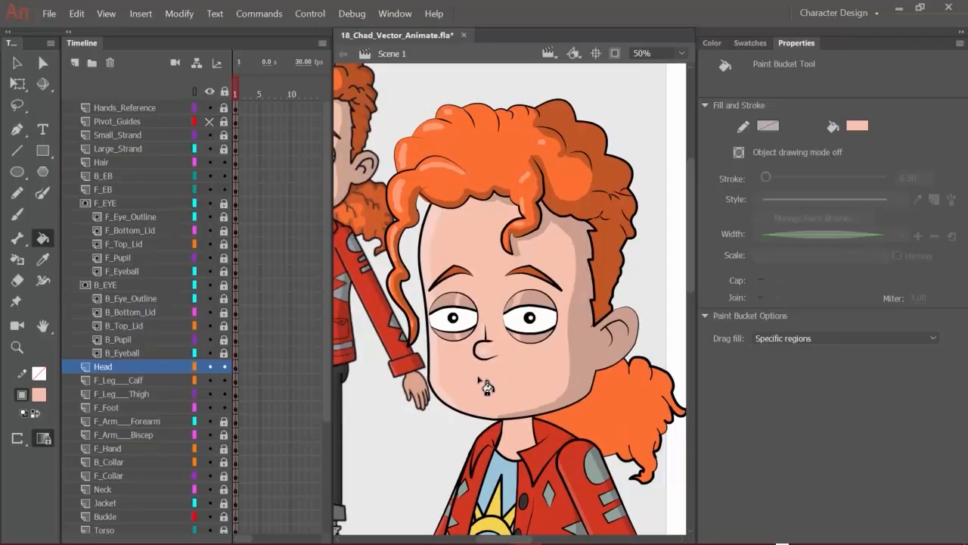
drag(456, 306, 551, 313)
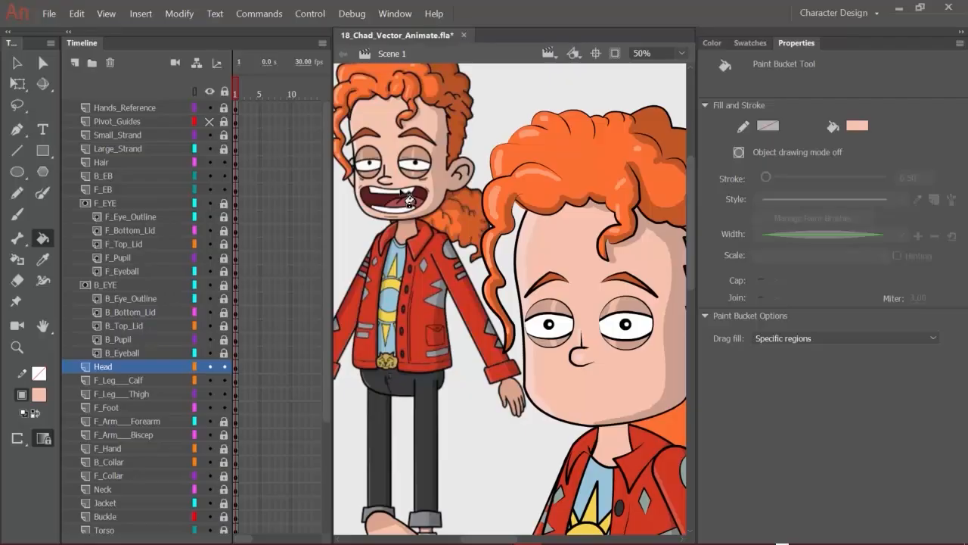
click(126, 178)
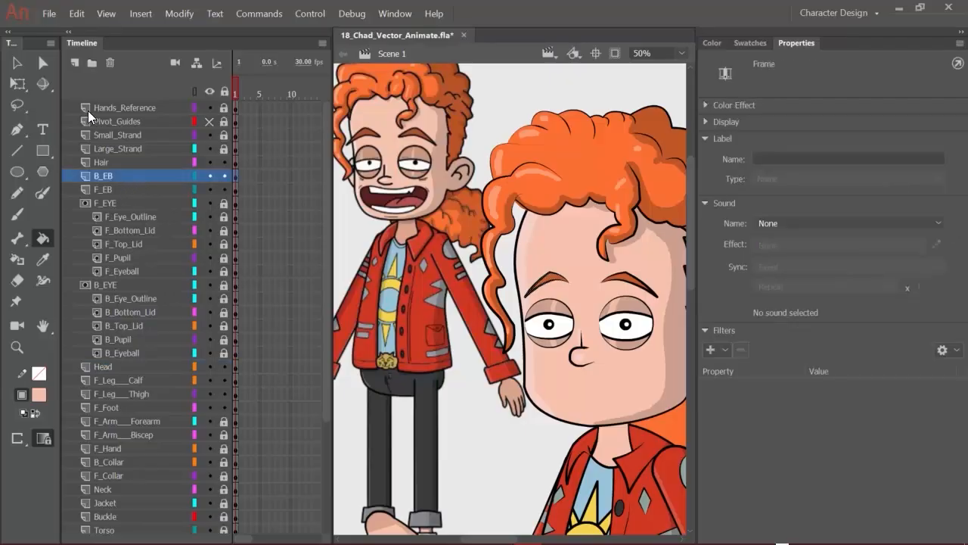
click(74, 62)
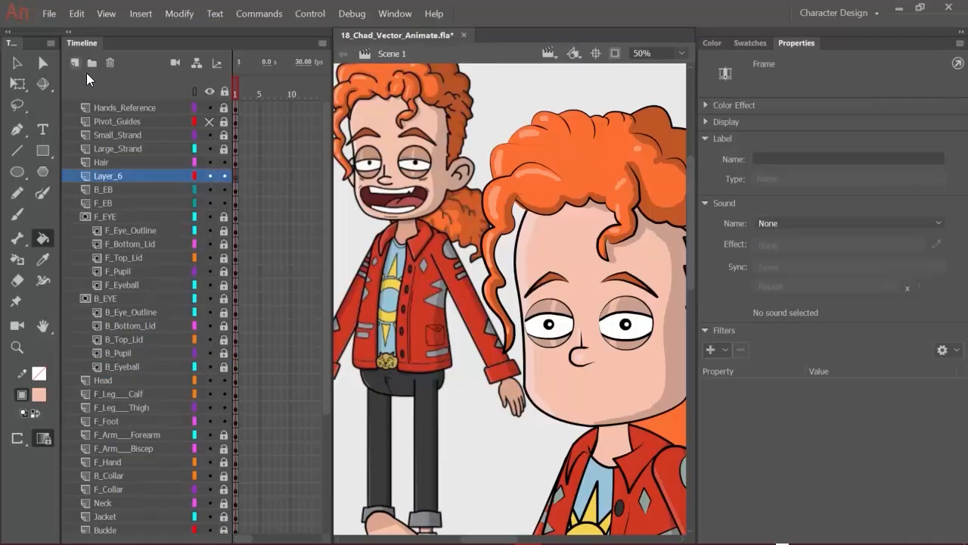
double_click(114, 175)
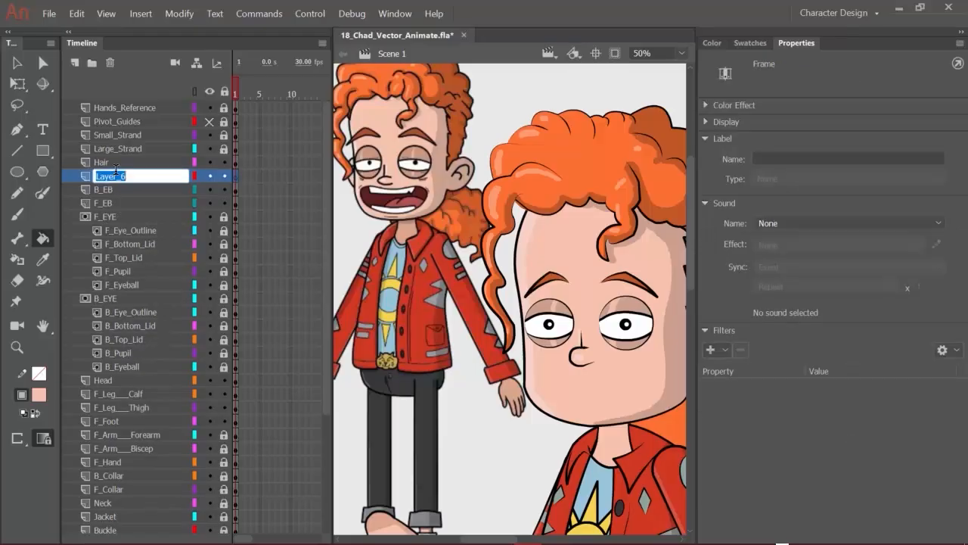
text(Inner_Mouth)
key(Return)
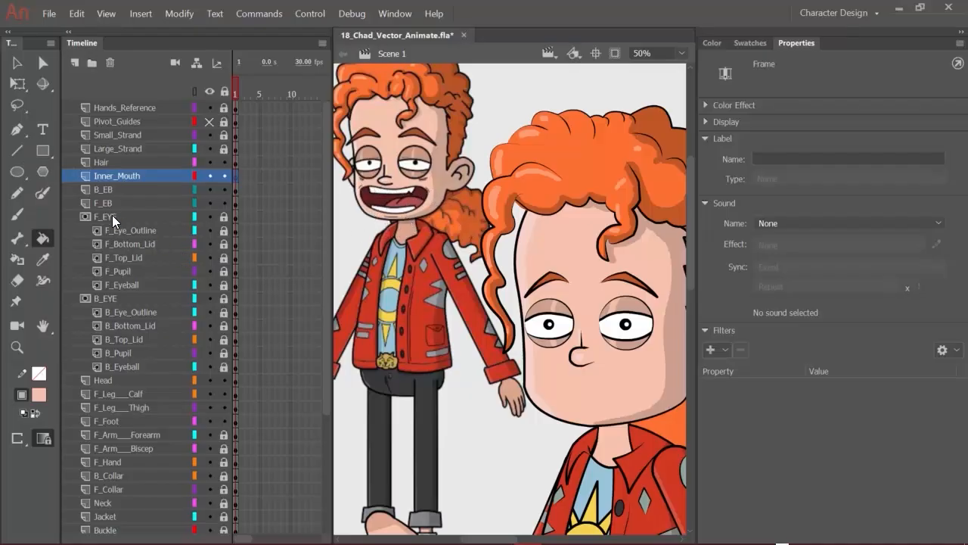
- Draw a wide oval with a dark red fill and black 6.50 stroke below the nose on the Inner_Mouth layer
click(21, 174)
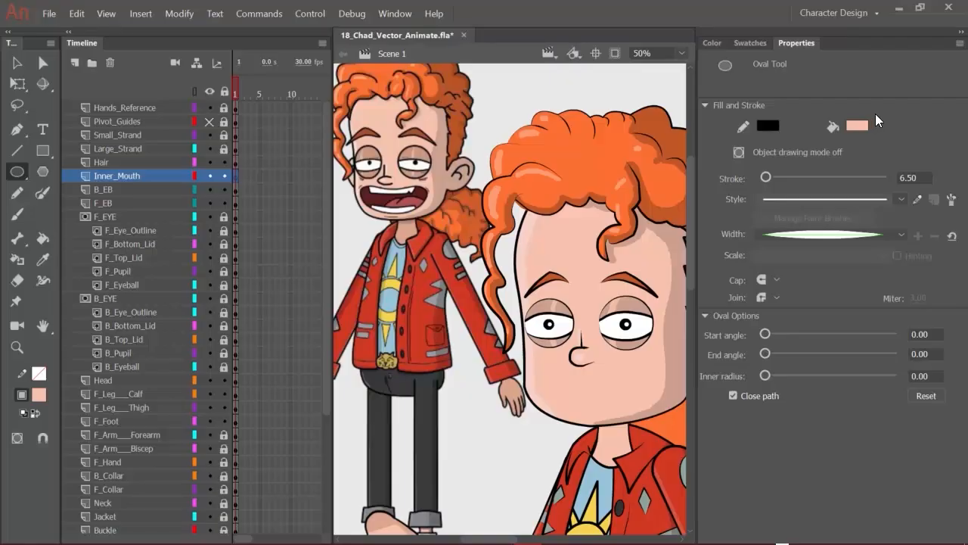
click(859, 125)
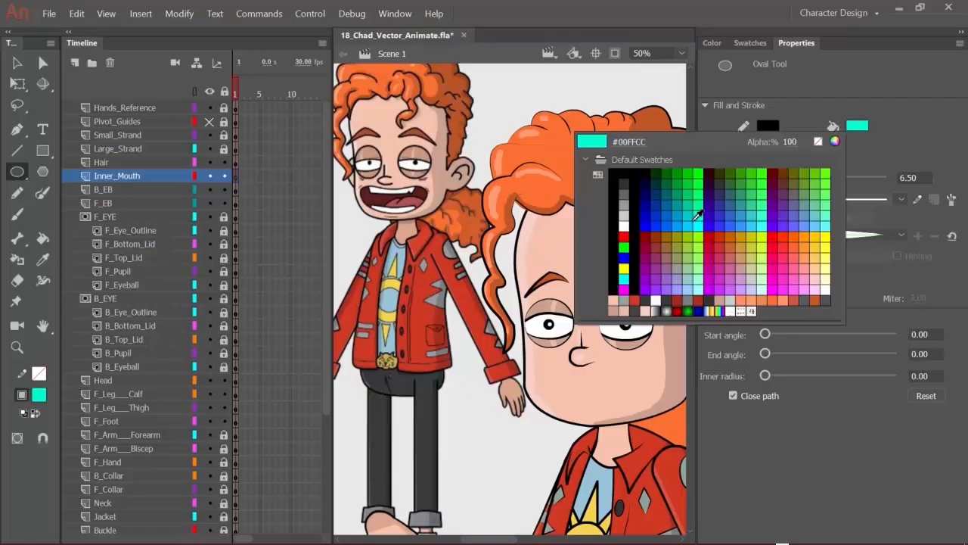
click(772, 170)
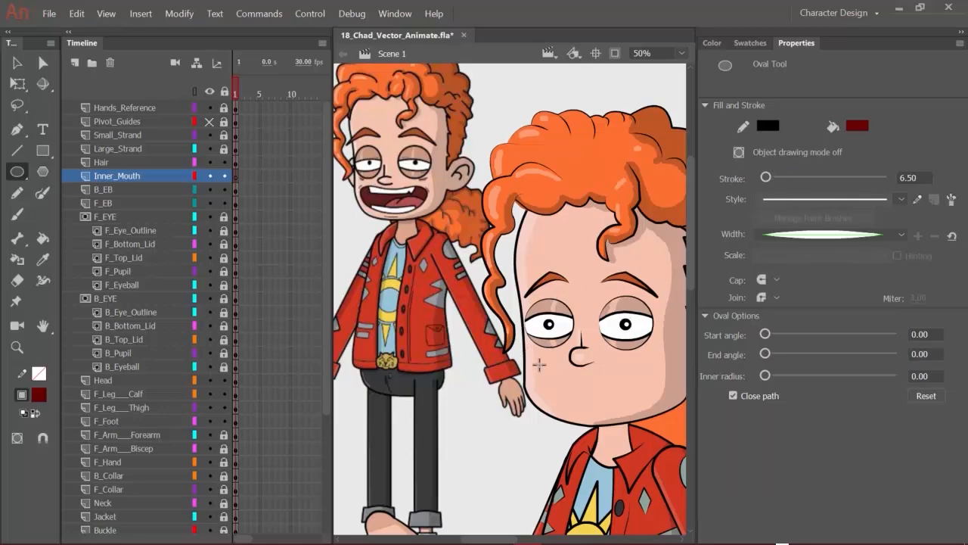
drag(535, 361, 657, 406)
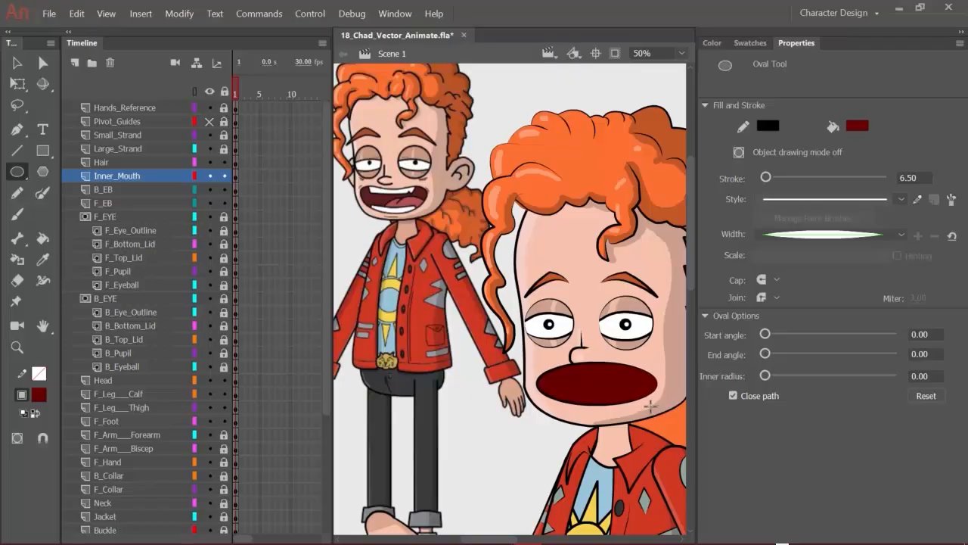
- Bend the mouth oval's upper edge downward and pull its lower edge and sides outward to form a wide open smile
key(v)
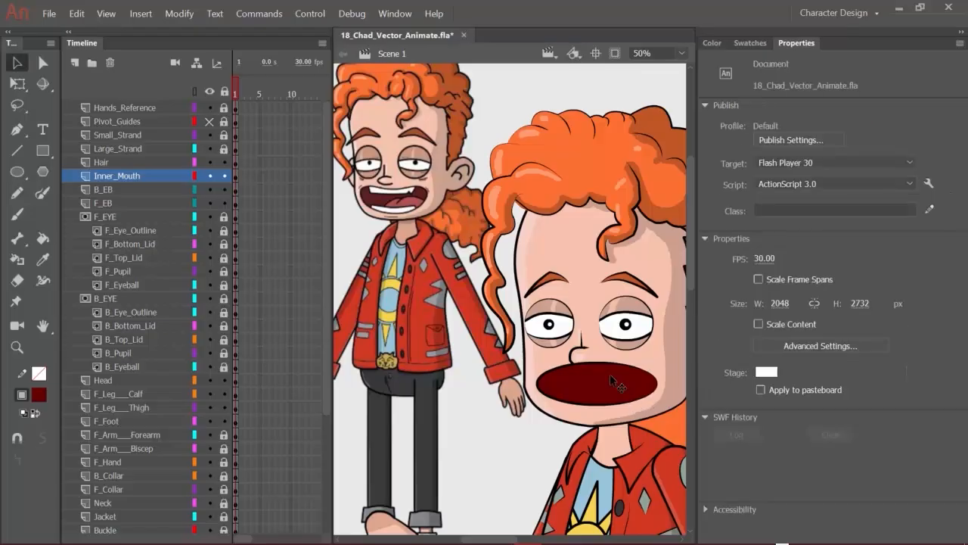
drag(590, 364, 611, 382)
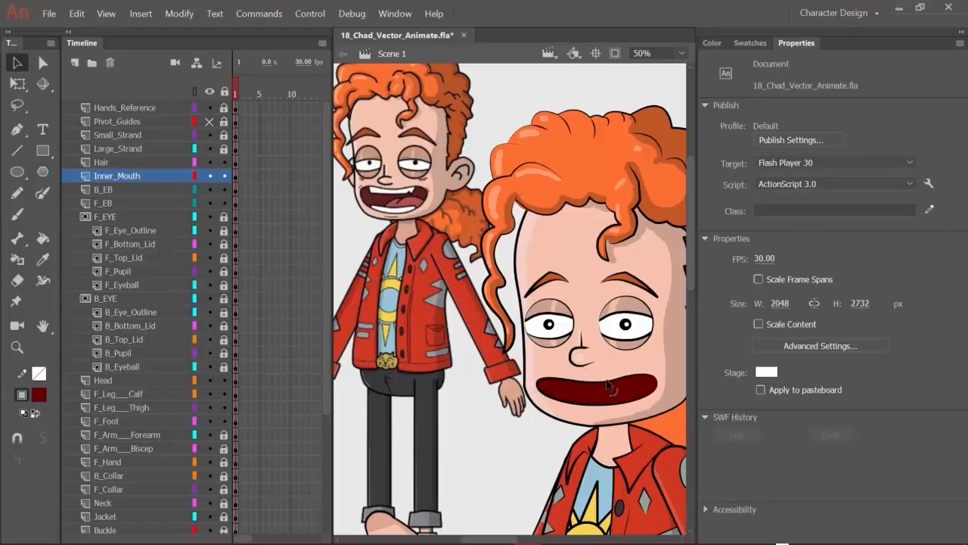
key(ctrl+z)
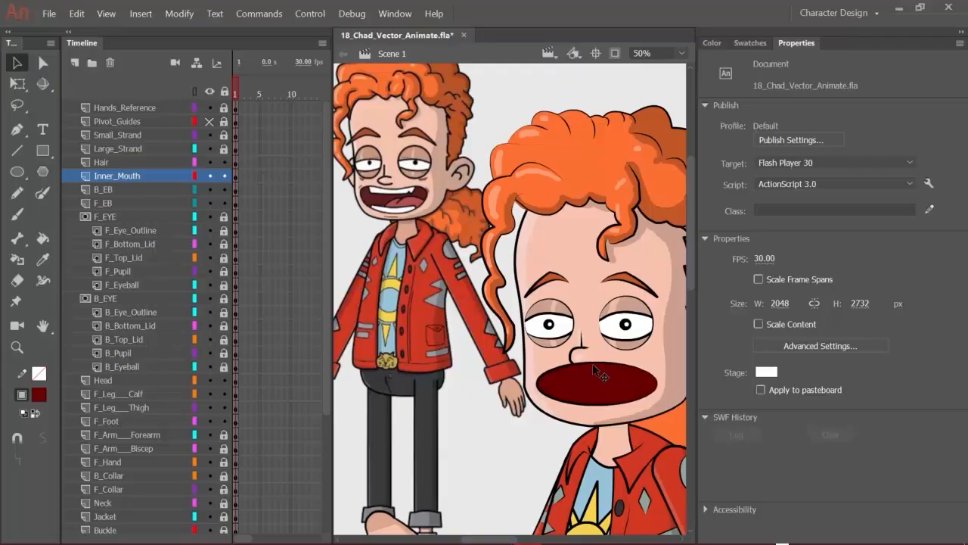
drag(593, 363, 609, 383)
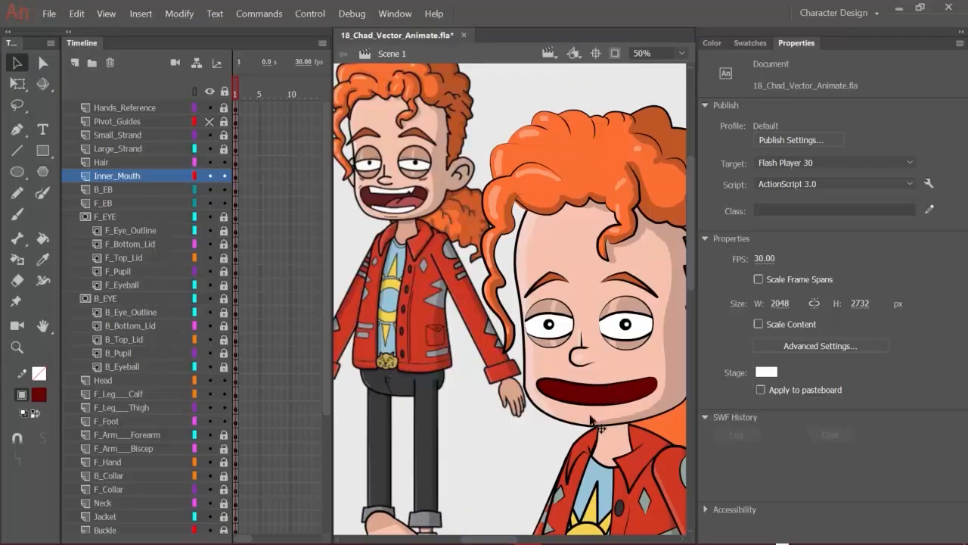
drag(591, 407, 596, 418)
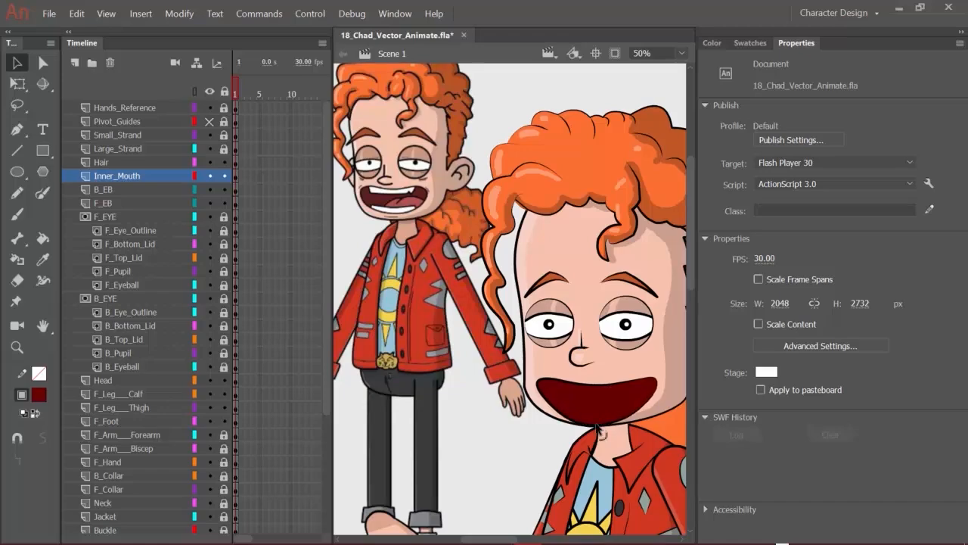
drag(596, 422, 556, 407)
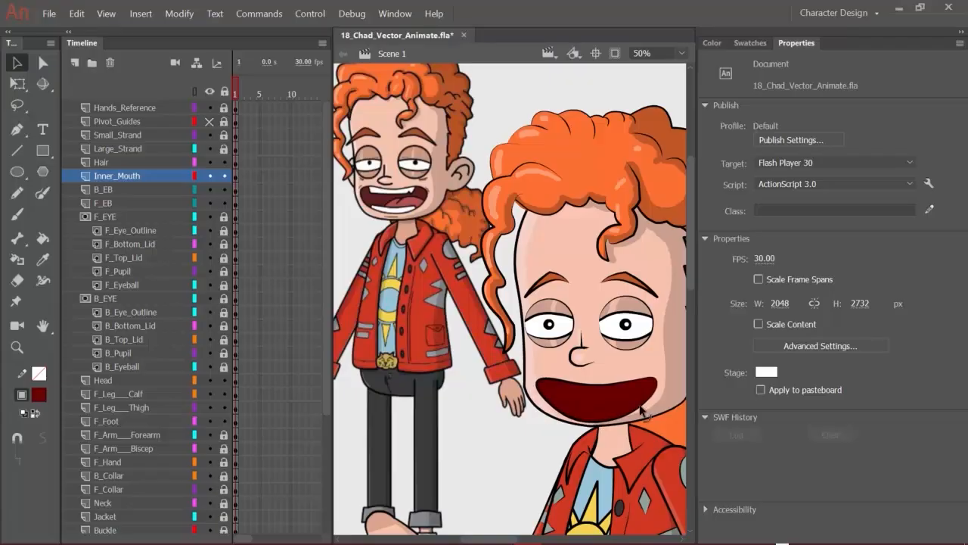
drag(639, 406, 641, 407)
- Add anchor points on the lower left and lower right curves of the mouth shape with the Add Anchor Point tool
click(17, 129)
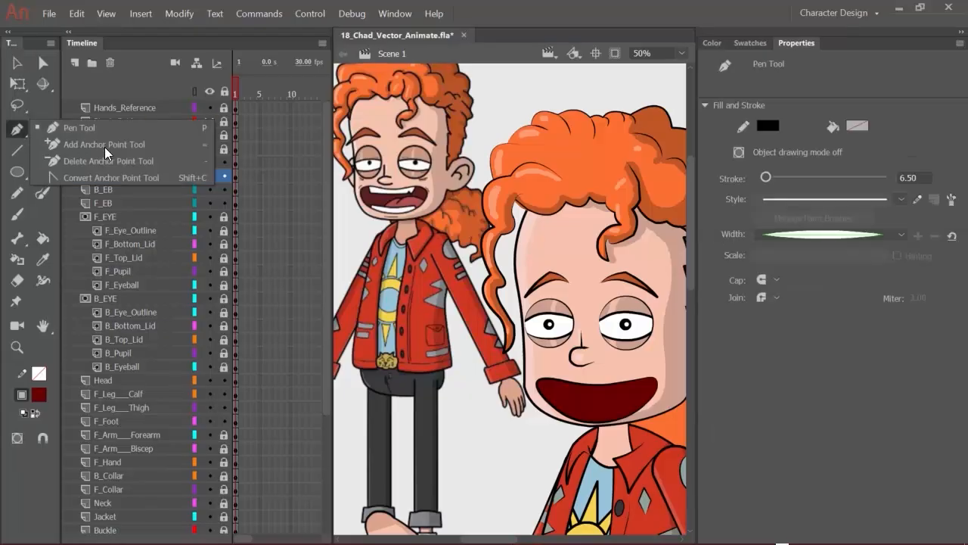
click(108, 143)
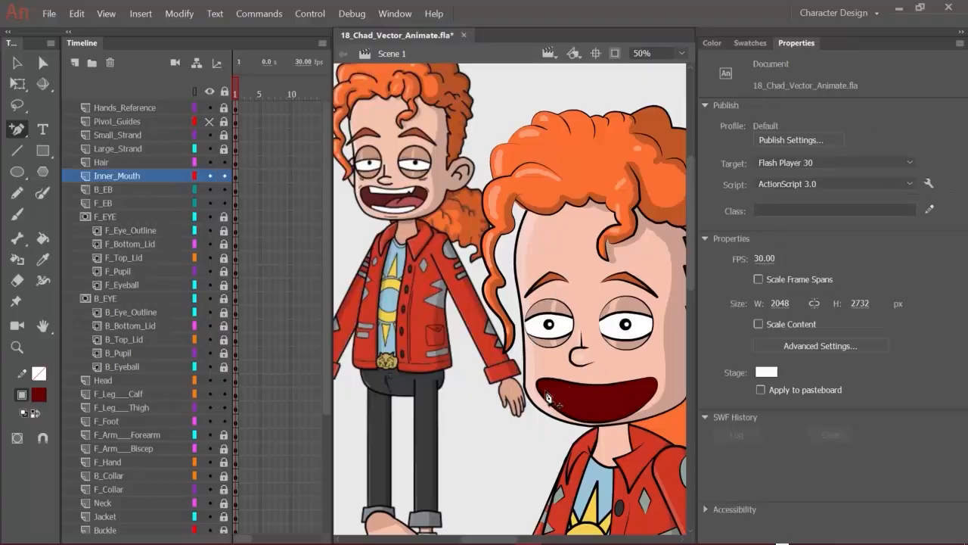
click(224, 175)
click(224, 175)
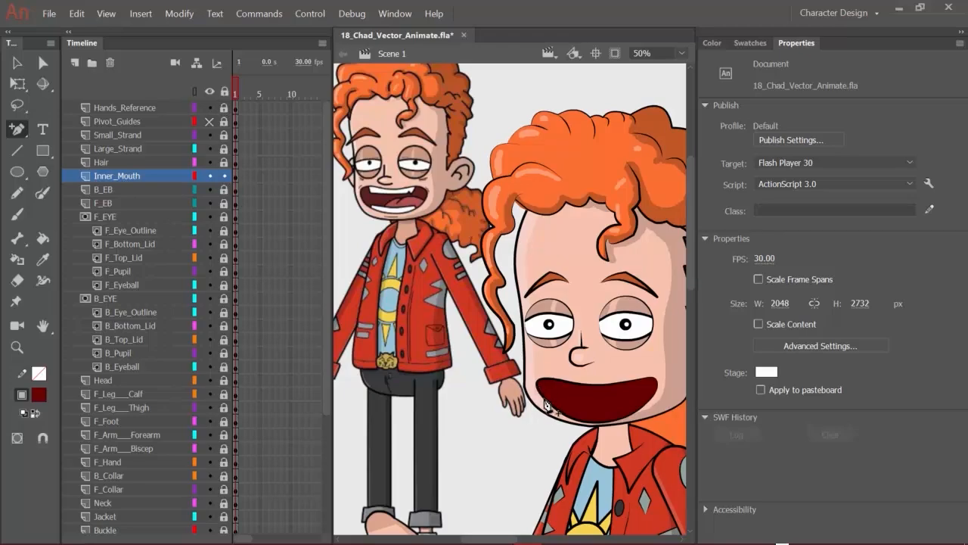
click(546, 404)
click(651, 401)
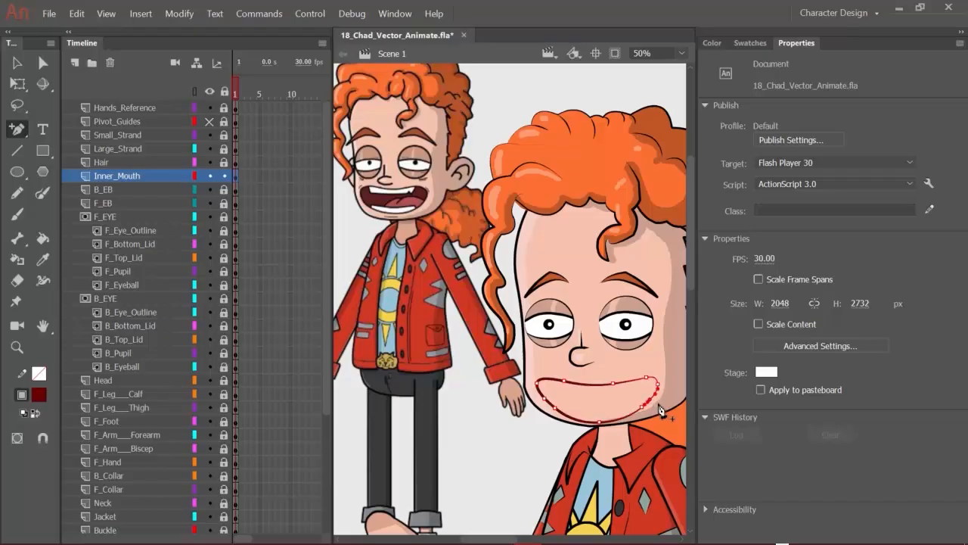
- Reposition the anchor points at the mouth's lower left and right corners with the Subselection tool to round out its sides
click(43, 63)
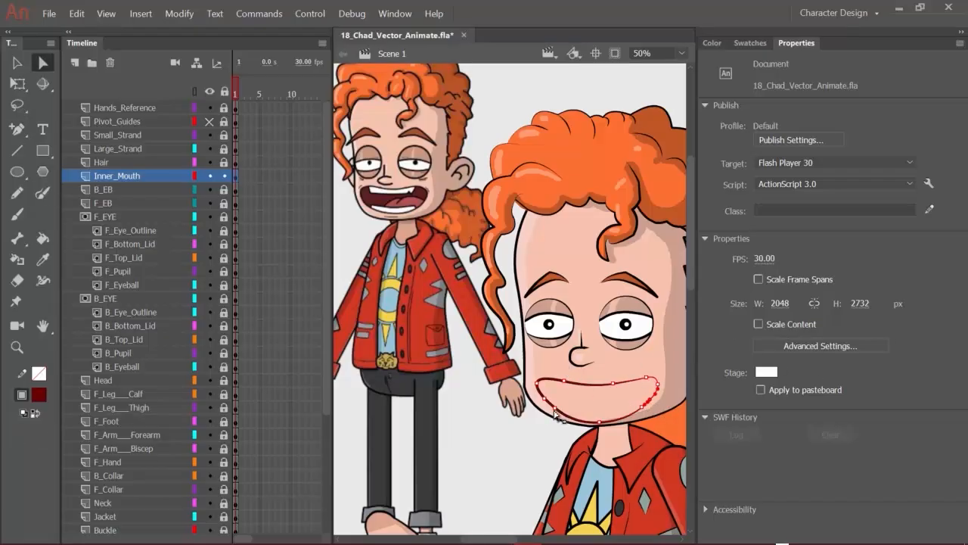
drag(555, 408, 538, 395)
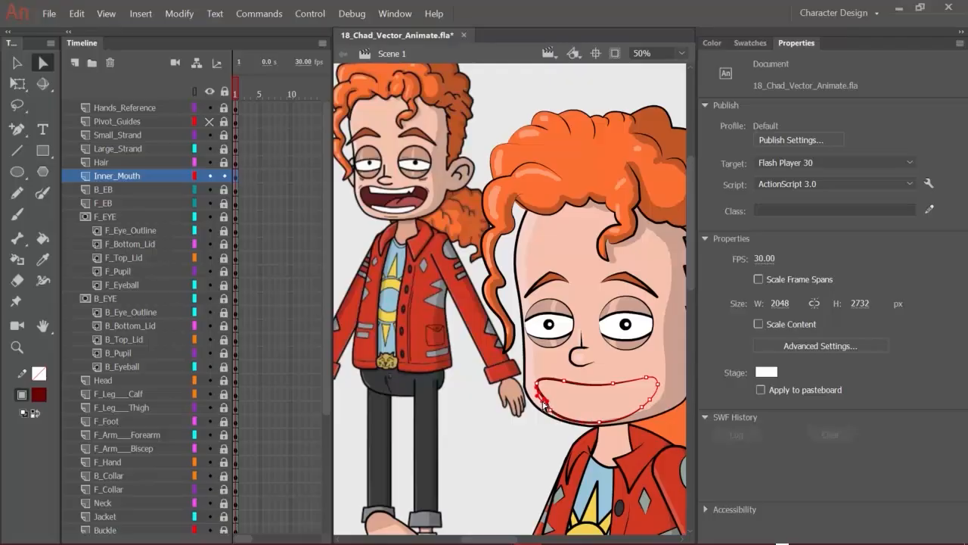
click(658, 407)
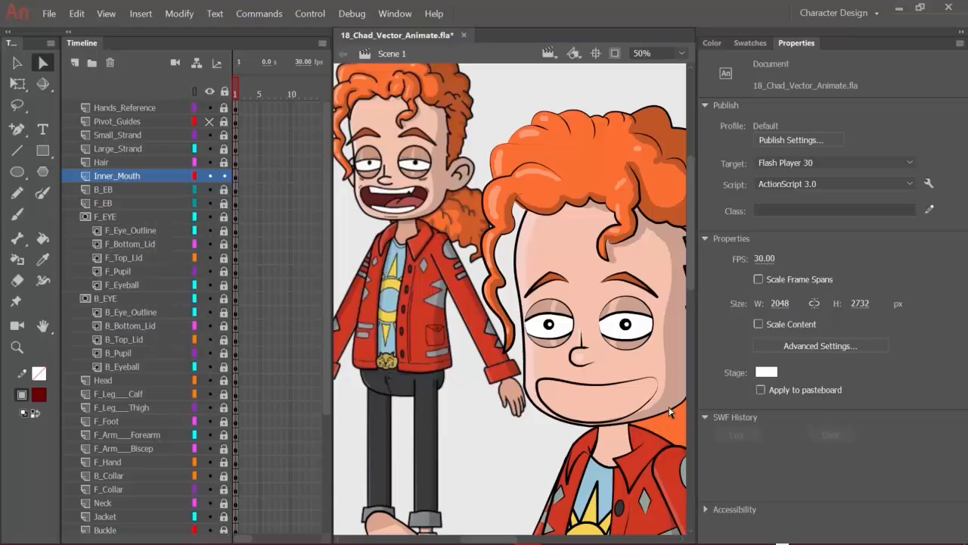
click(105, 176)
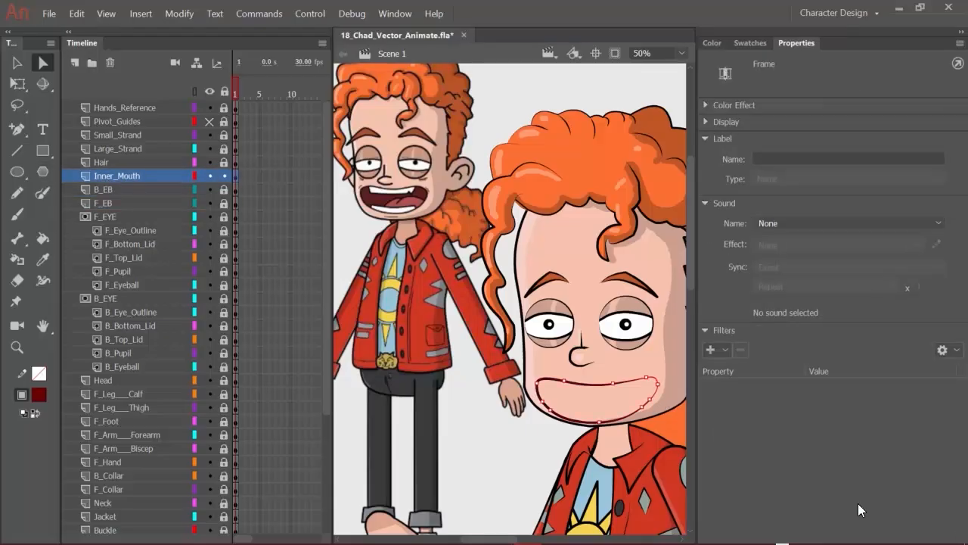
click(655, 400)
click(643, 408)
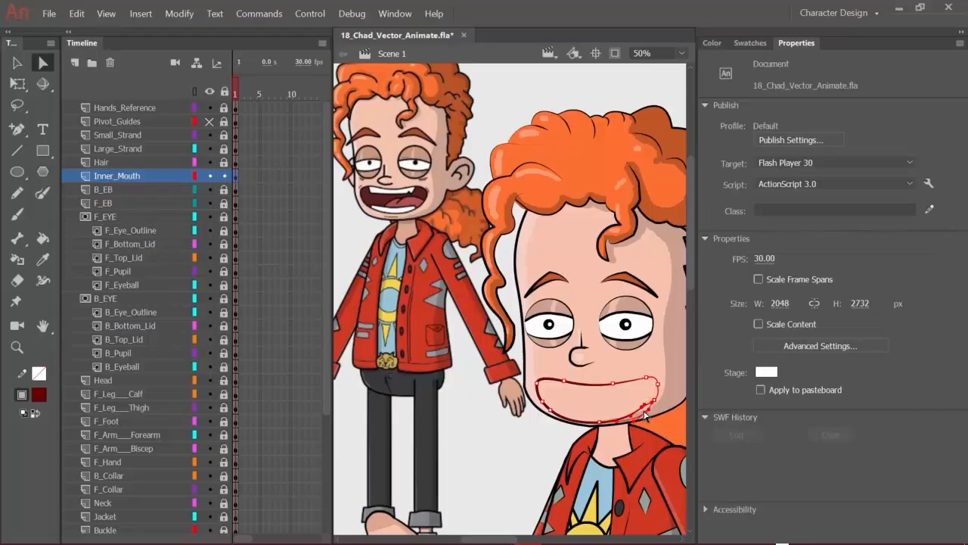
drag(644, 411, 644, 411)
click(655, 400)
drag(656, 396, 656, 401)
- Refill the empty mouth outline on the Inner_Mouth layer with dark red using the Paint Bucket tool
click(135, 250)
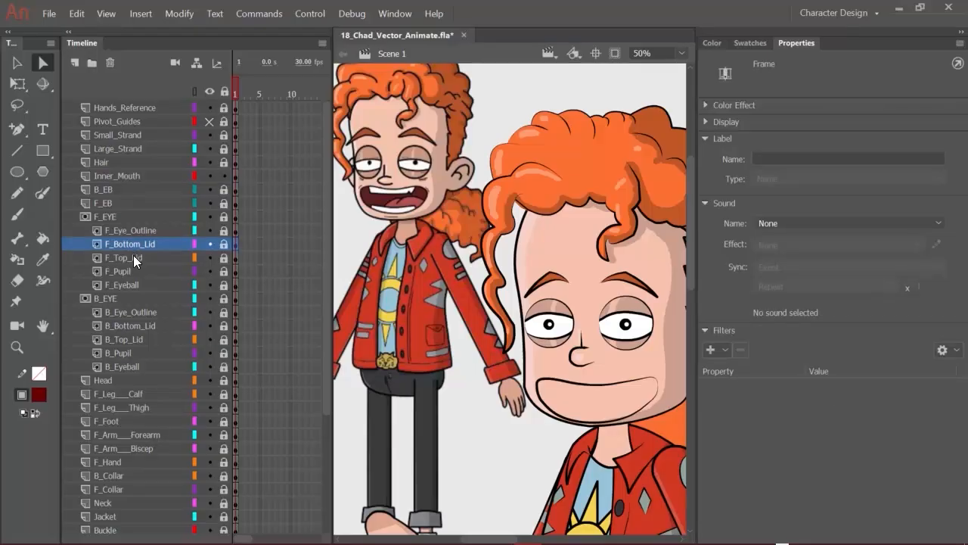
click(109, 176)
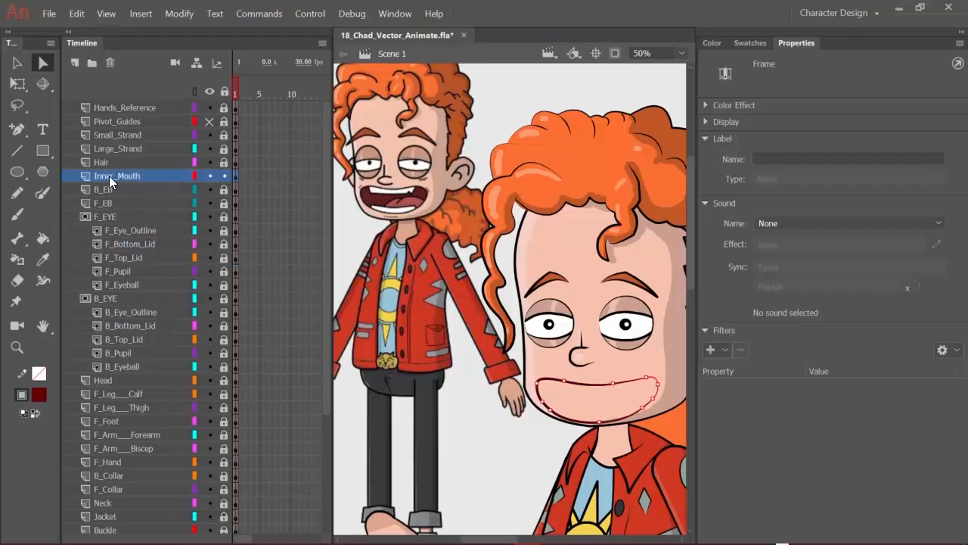
click(14, 62)
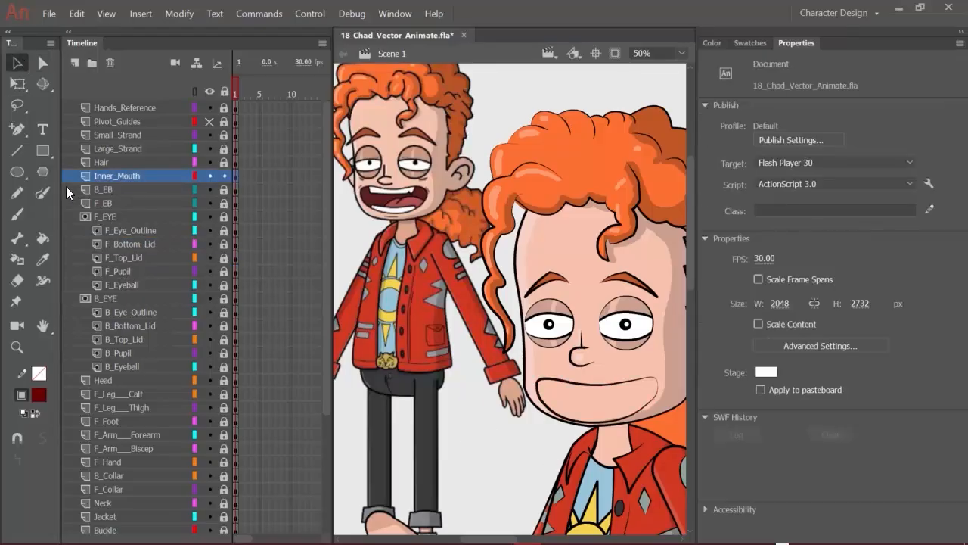
click(44, 238)
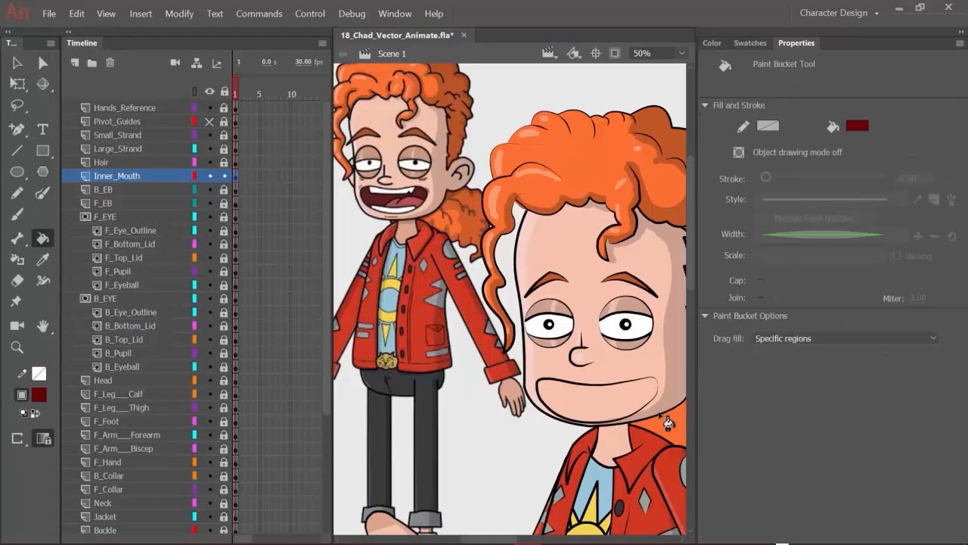
click(631, 408)
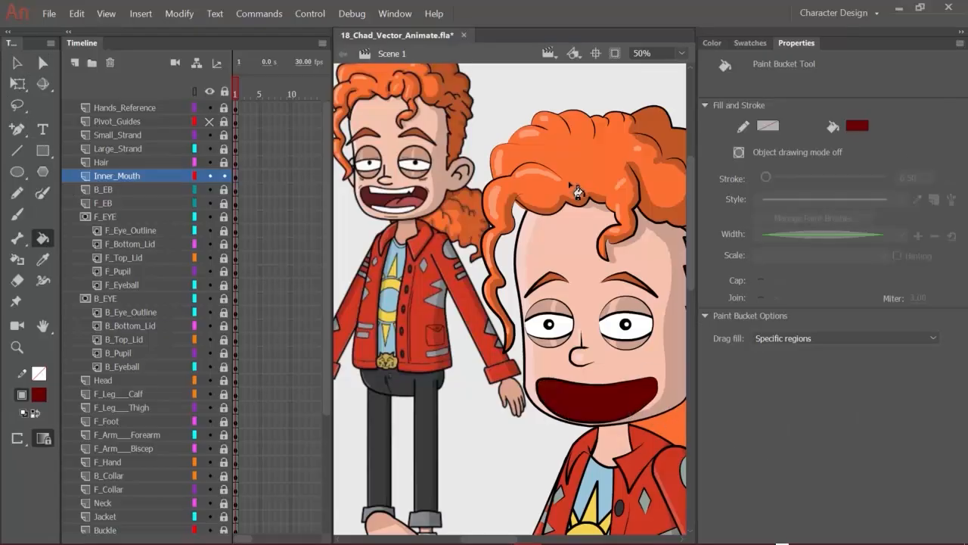
- Nudge the whole mouth shape upward on the face to a Y position of 841.05
click(19, 63)
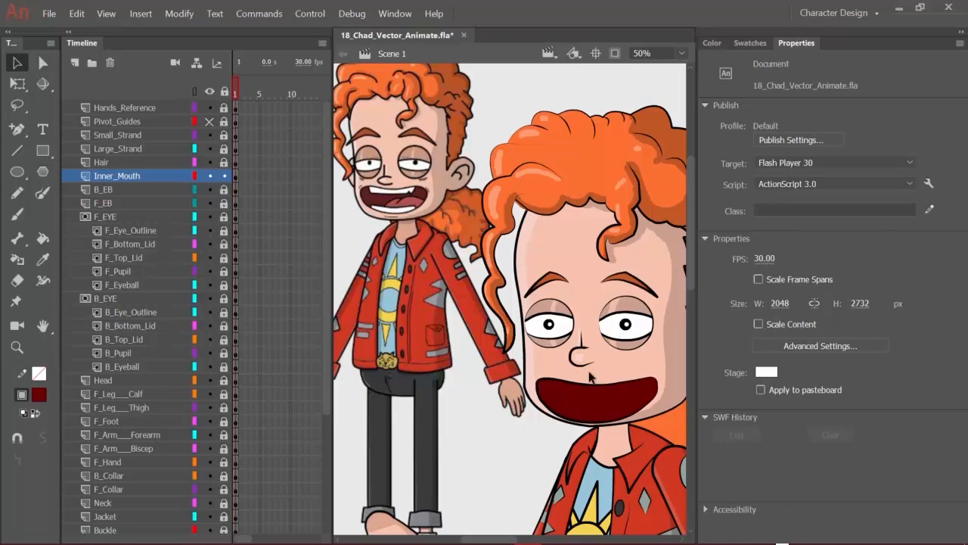
click(596, 398)
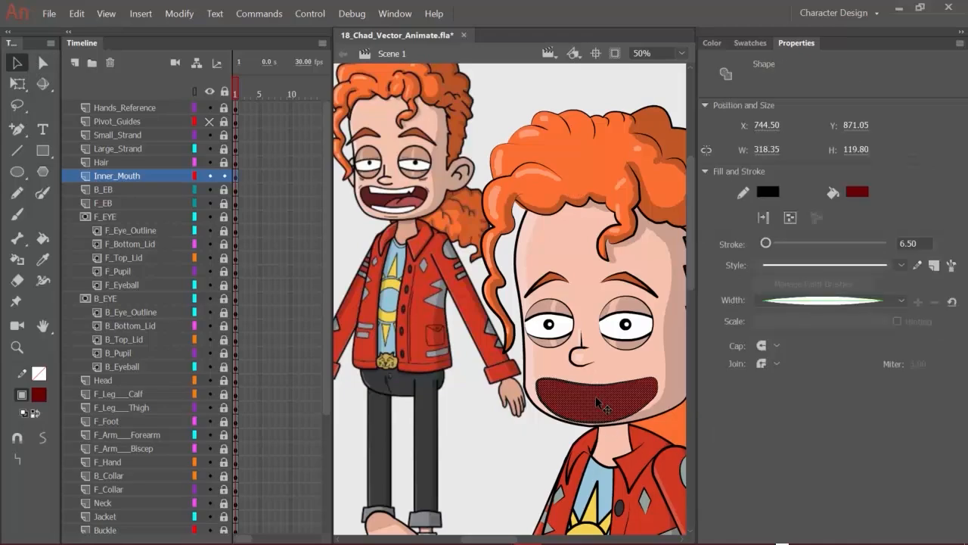
key(Up)
key(Up)
key(Up)
key(Up)
key(Up)
key(Up)
key(Up)
key(Up)
key(Up)
key(Up)
key(Up)
key(Up)
key(Up)
key(Up)
key(Up)
key(Up)
key(Up)
key(Up)
key(Up)
key(Up)
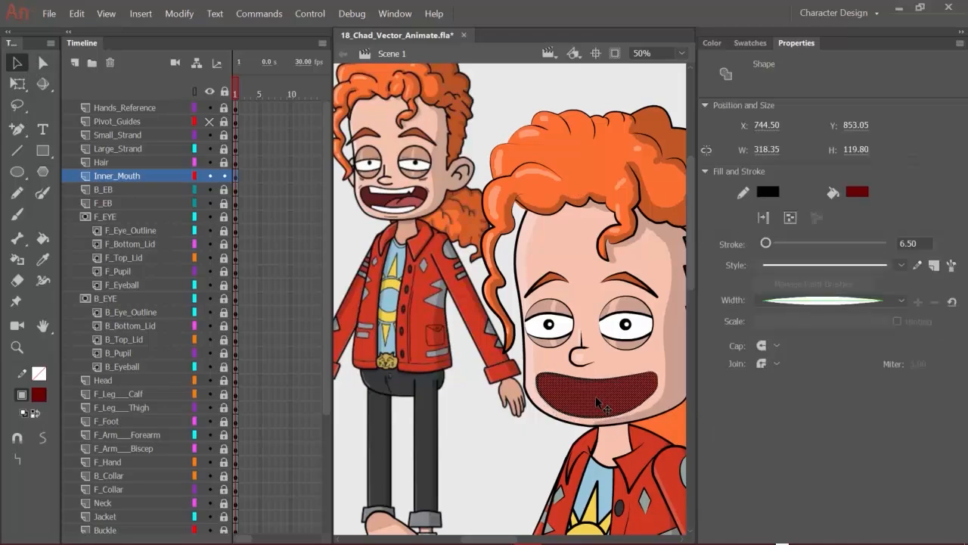
key(Up)
key(Up)
key(Up)
key(Up)
key(Up)
key(Up)
key(Up)
key(Up)
key(Up)
key(Up)
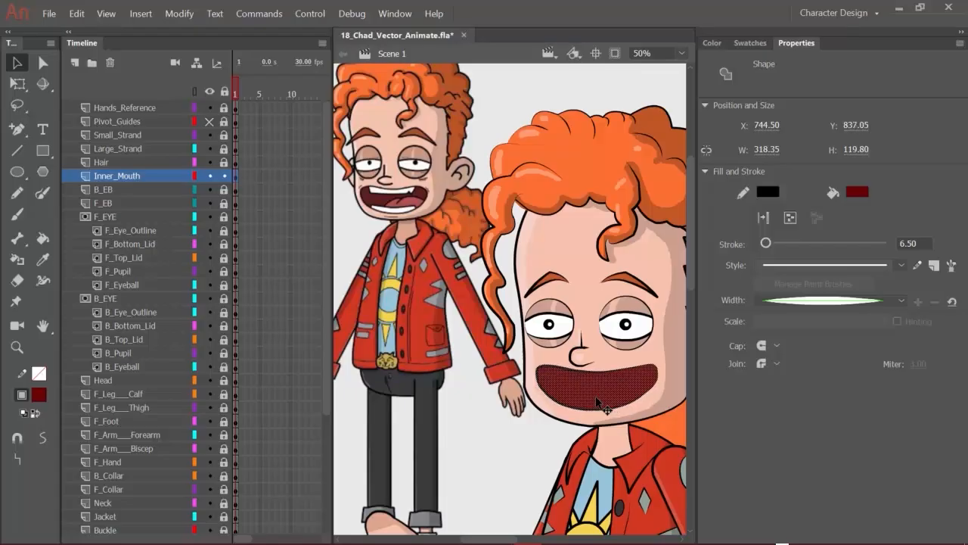
key(Down)
key(Down)
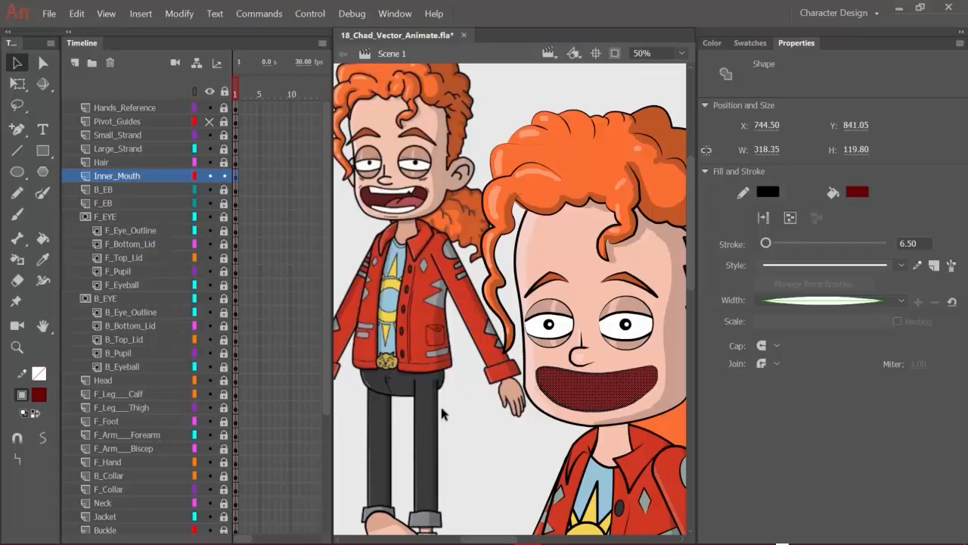
click(504, 478)
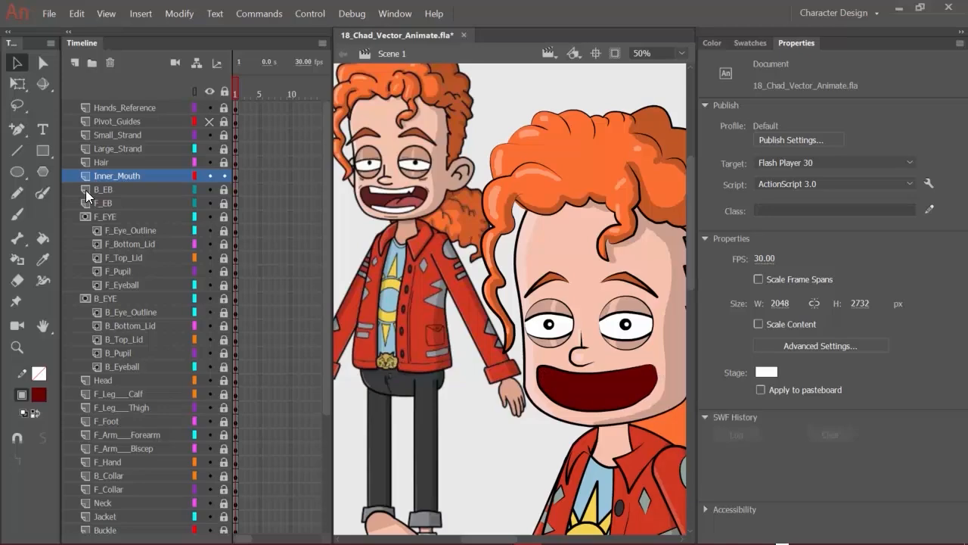
- Create a new layer directly above Inner_Mouth and name it B_Teeth
click(79, 65)
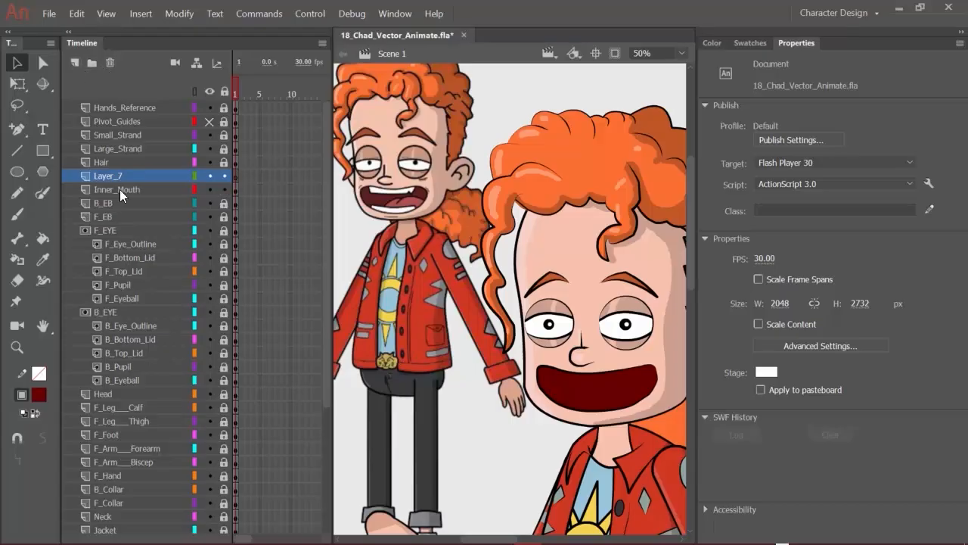
double_click(111, 176)
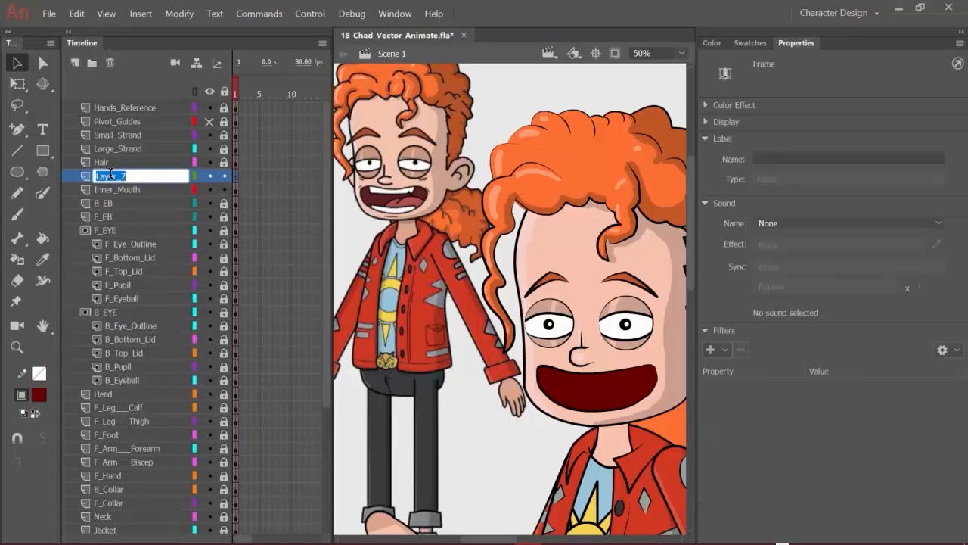
text(Bott)
text(eeth)
key(Return)
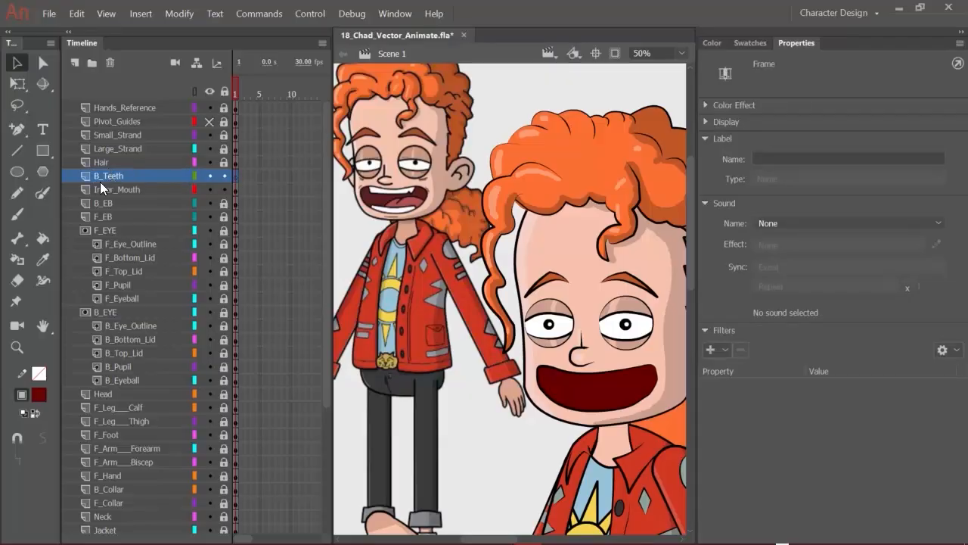
- Draw a wide rectangle with a white fill and black 6.50 stroke across the mouth's lower part on the B_Teeth layer
click(39, 148)
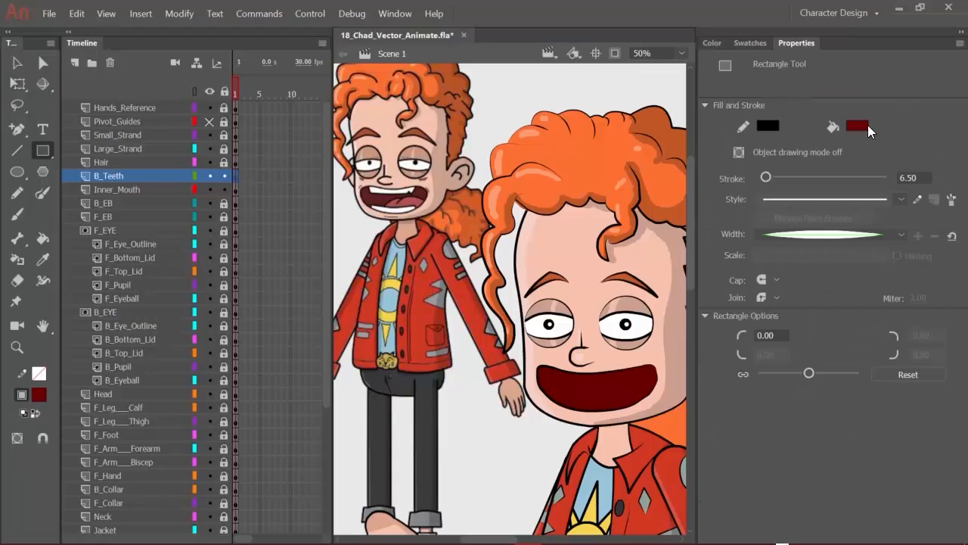
click(863, 125)
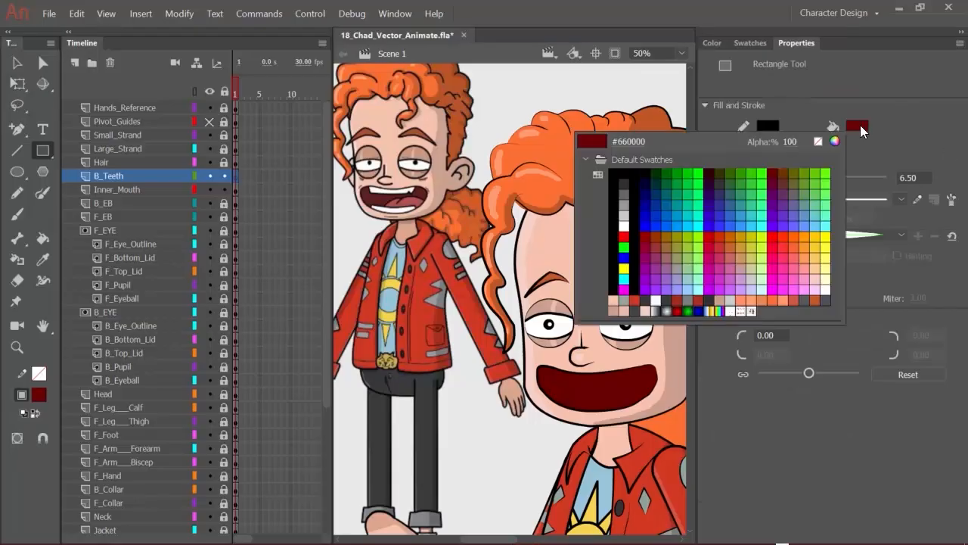
click(627, 222)
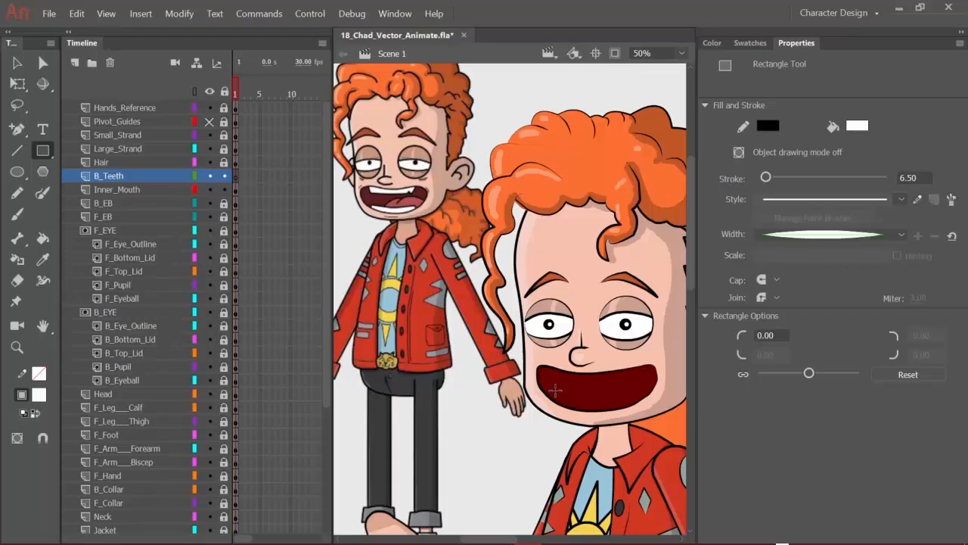
drag(552, 391, 647, 413)
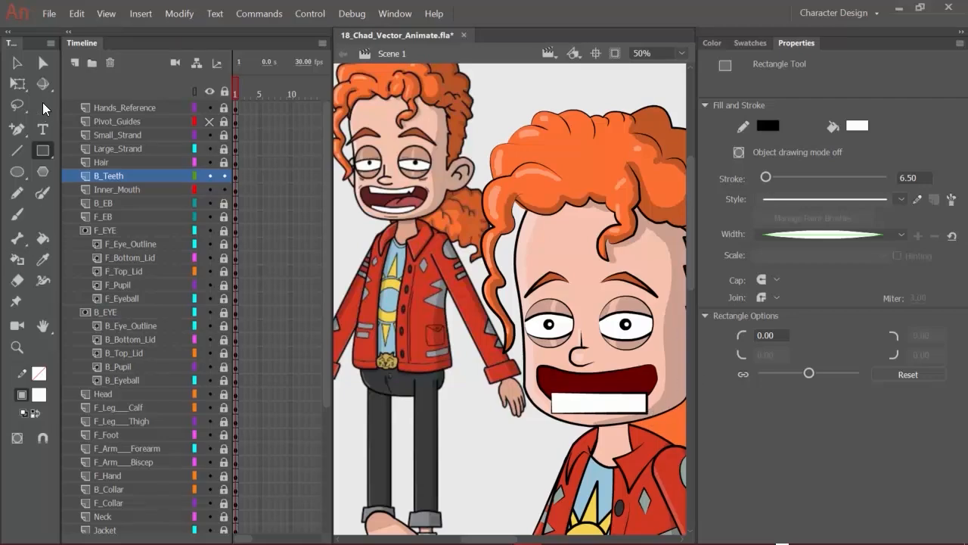
- Adjust the corners of the lower teeth rectangle to taper it slightly, with the upper edge narrower than the lower edge
click(17, 63)
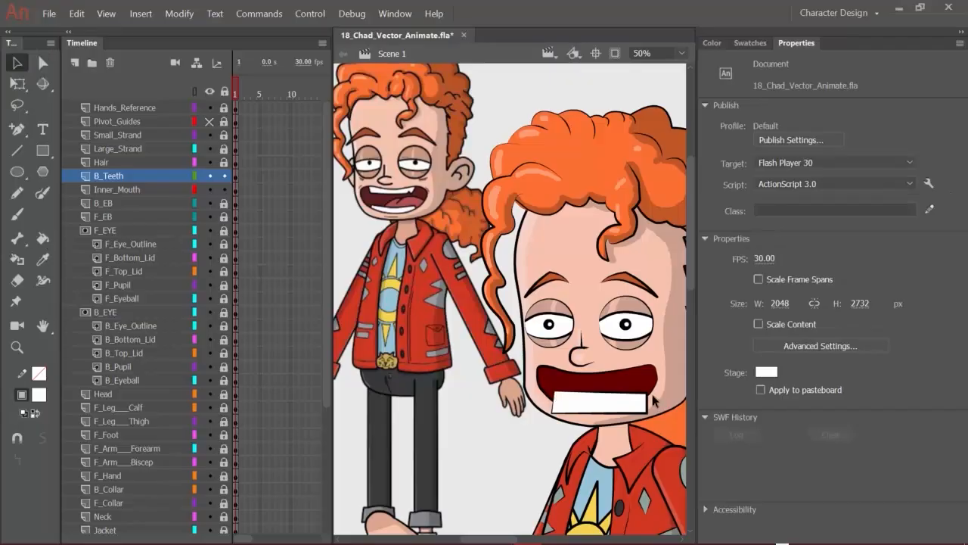
drag(647, 393, 647, 412)
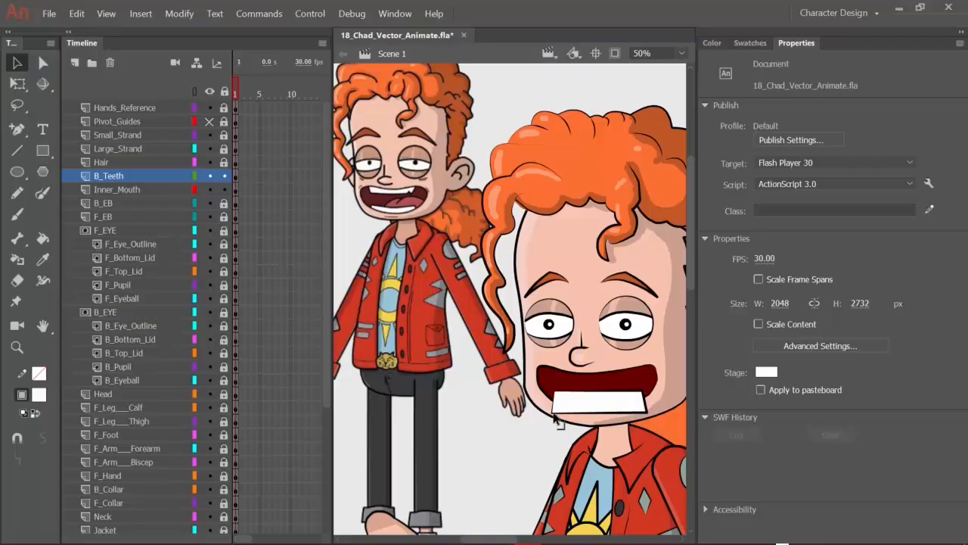
drag(552, 413, 555, 413)
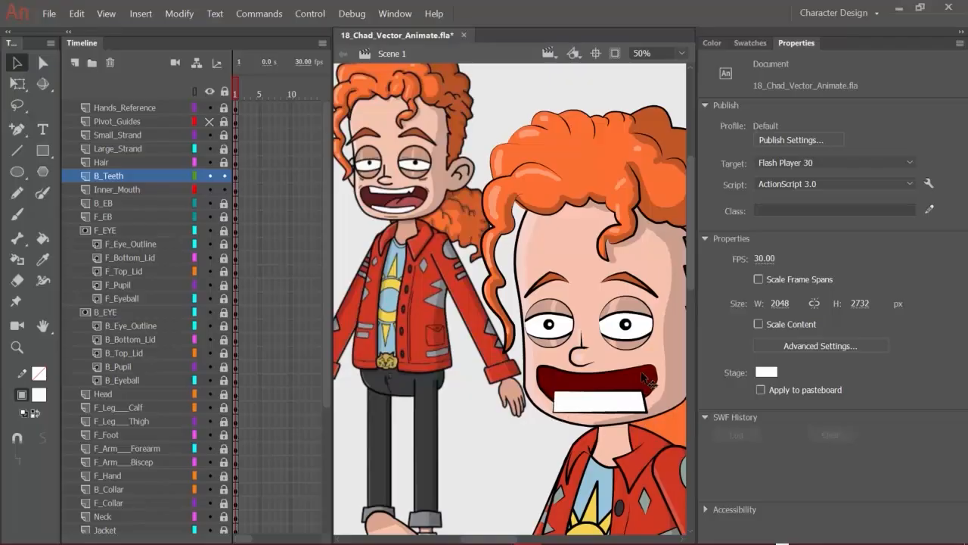
- Create a T_Teeth layer above B_Teeth and draw a wide white rectangle with a black 6.50 stroke over the mouth's upper edge
click(75, 62)
double_click(114, 177)
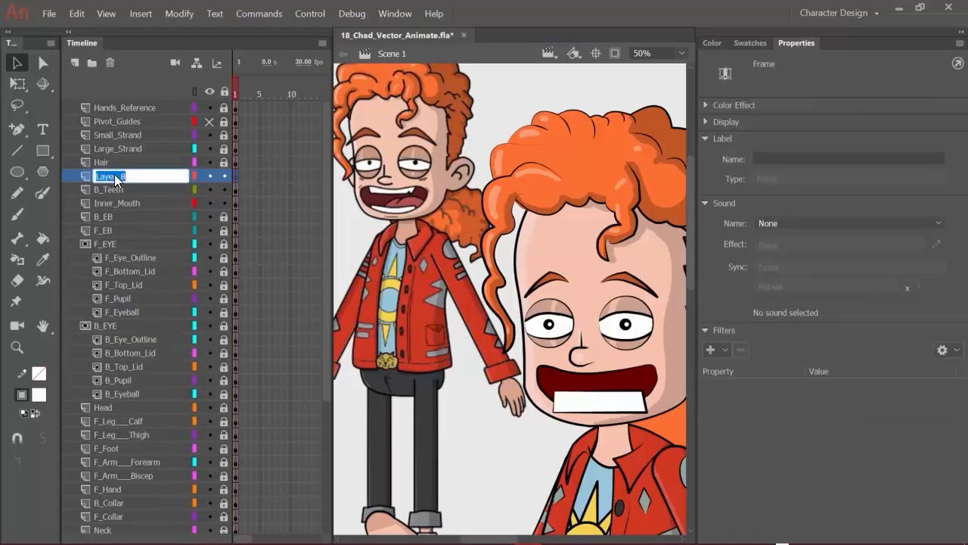
text(T.Teeth)
key(Return)
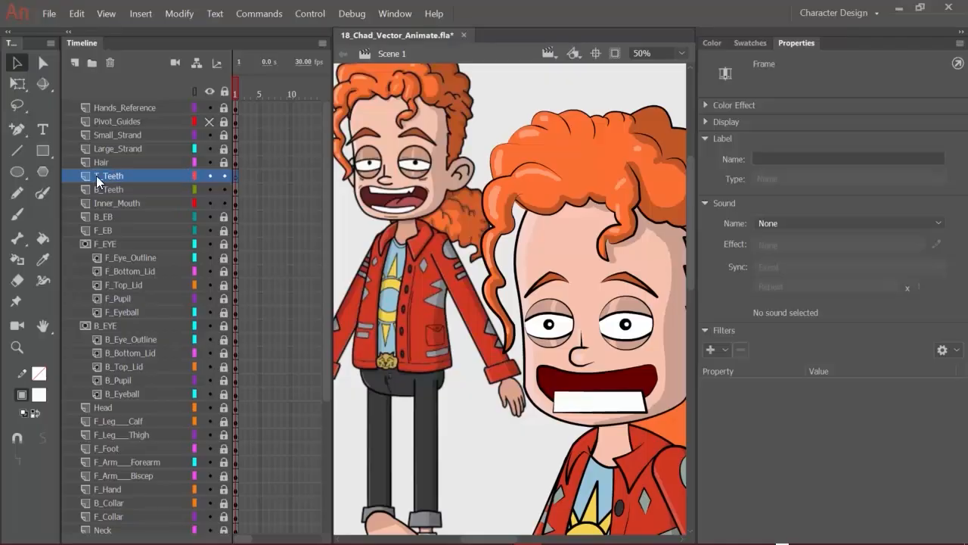
click(41, 155)
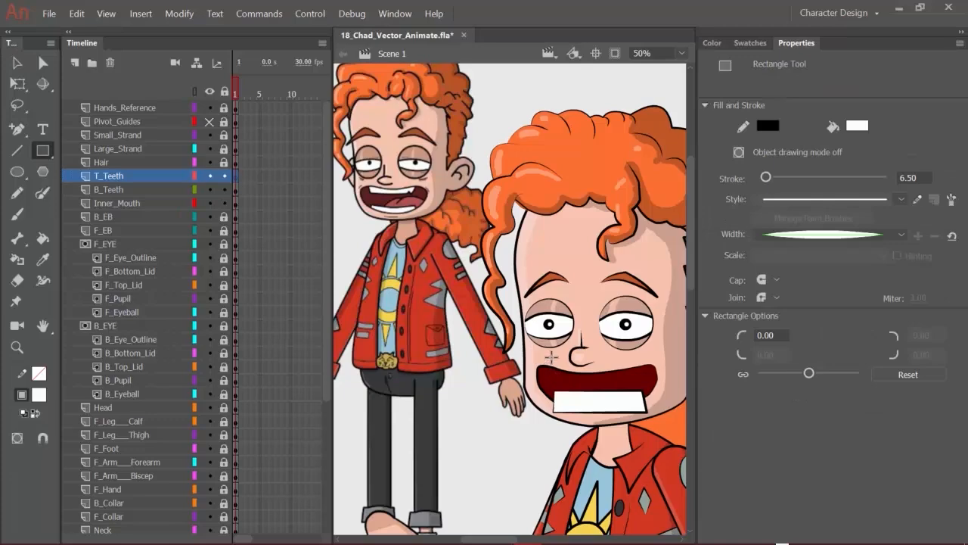
drag(551, 357, 647, 379)
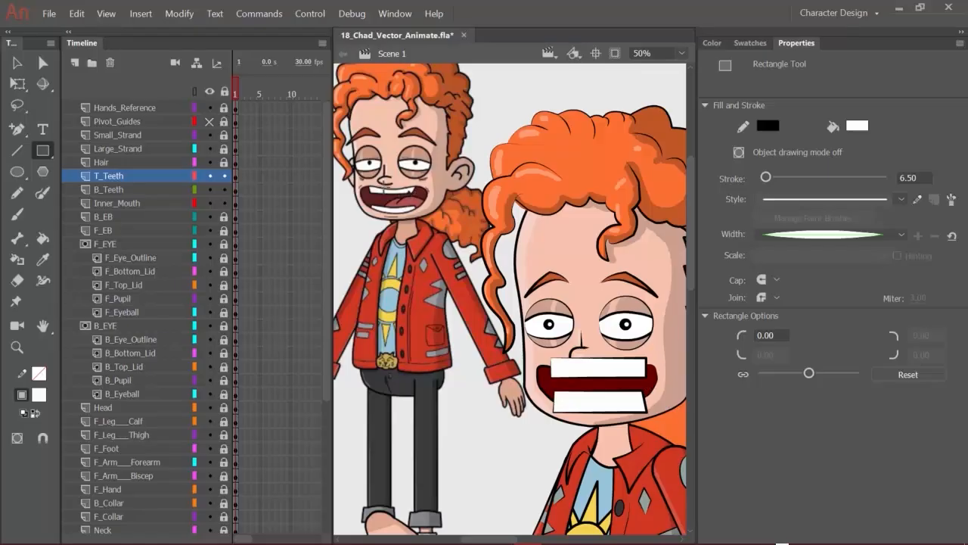
- Add anchor points along the lower edge of the upper teeth rectangle, near its right end
click(17, 128)
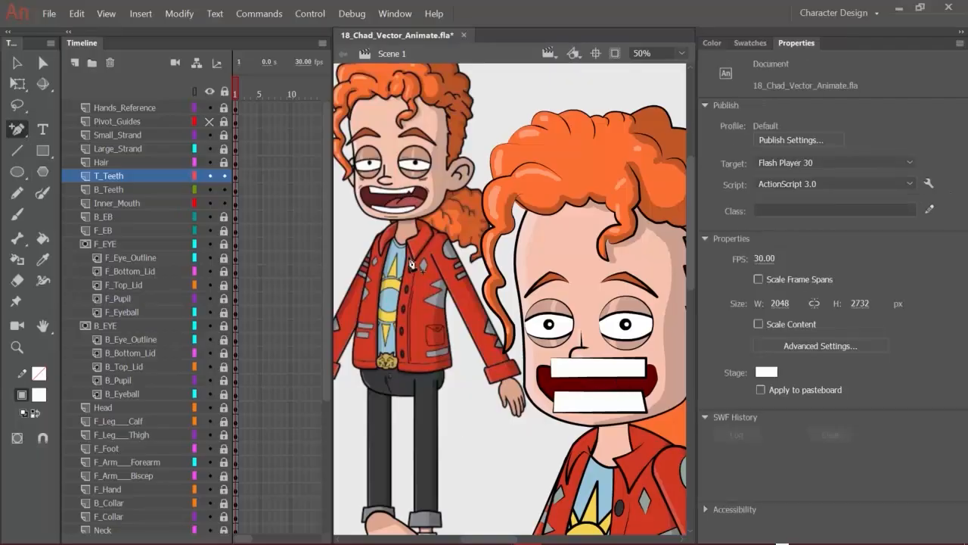
click(43, 63)
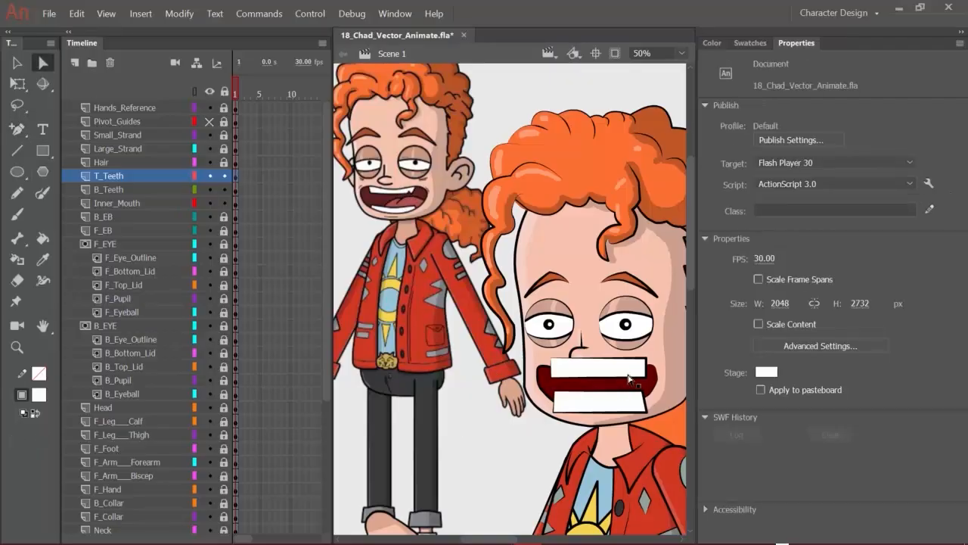
click(630, 373)
click(17, 129)
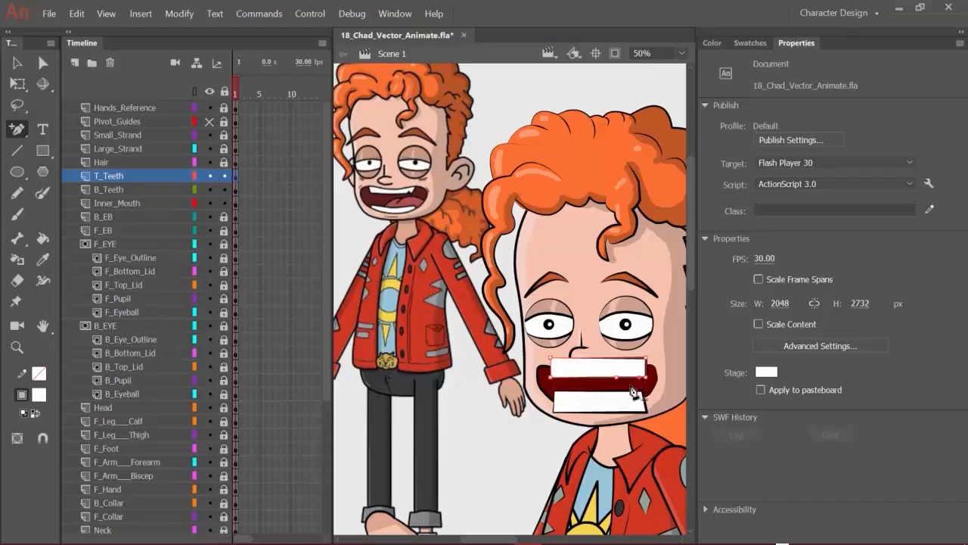
key(v)
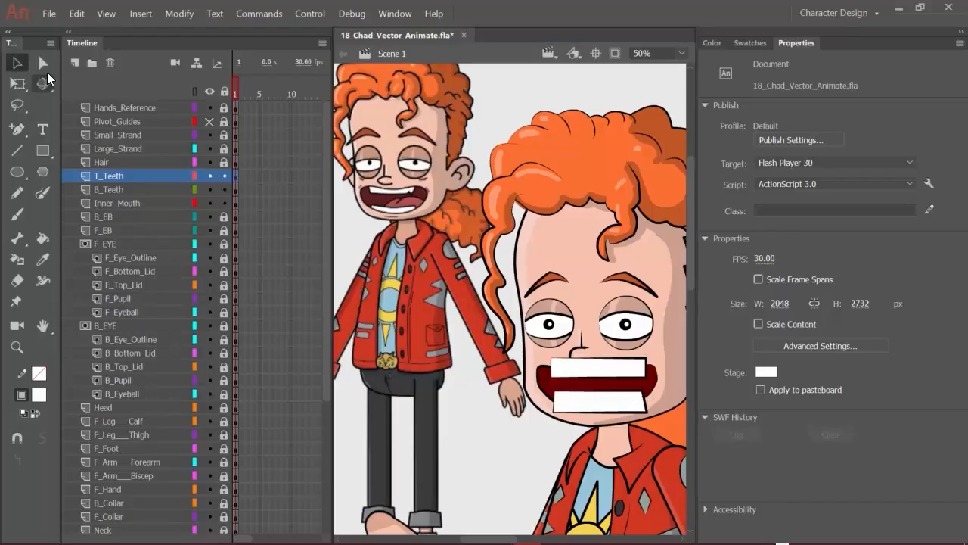
- Reshape the upper teeth's right end by slanting its side inward and forming a small pointed notch in the lower edge
click(46, 70)
click(638, 385)
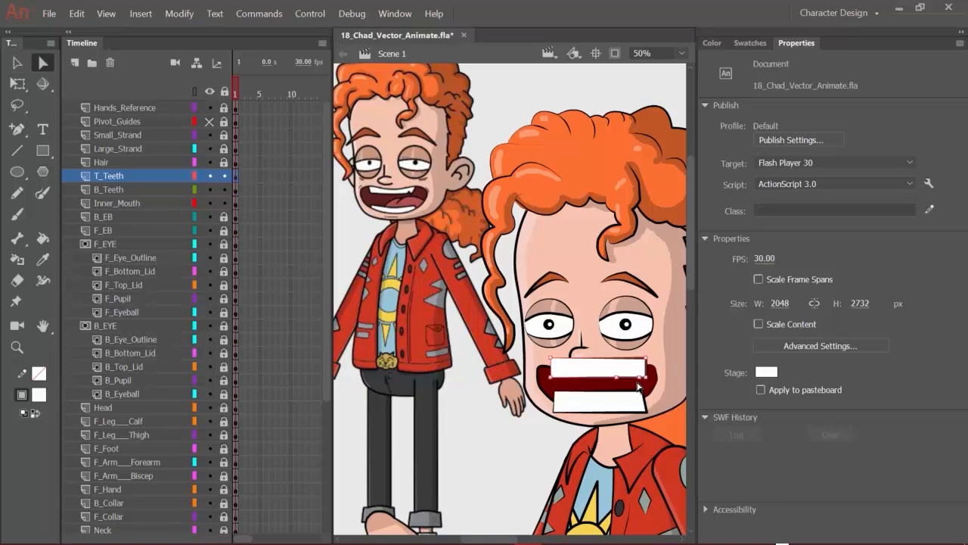
drag(637, 376, 652, 359)
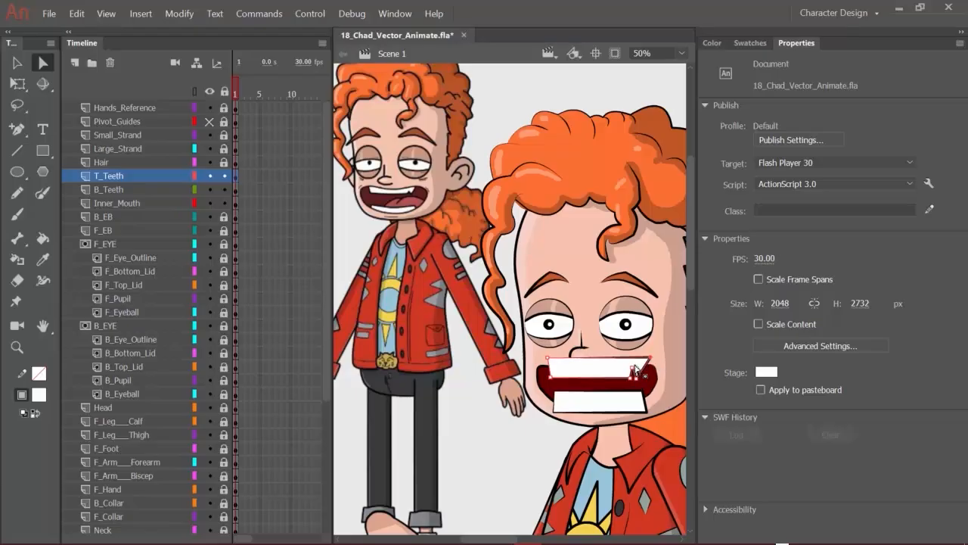
drag(634, 372, 634, 379)
click(451, 463)
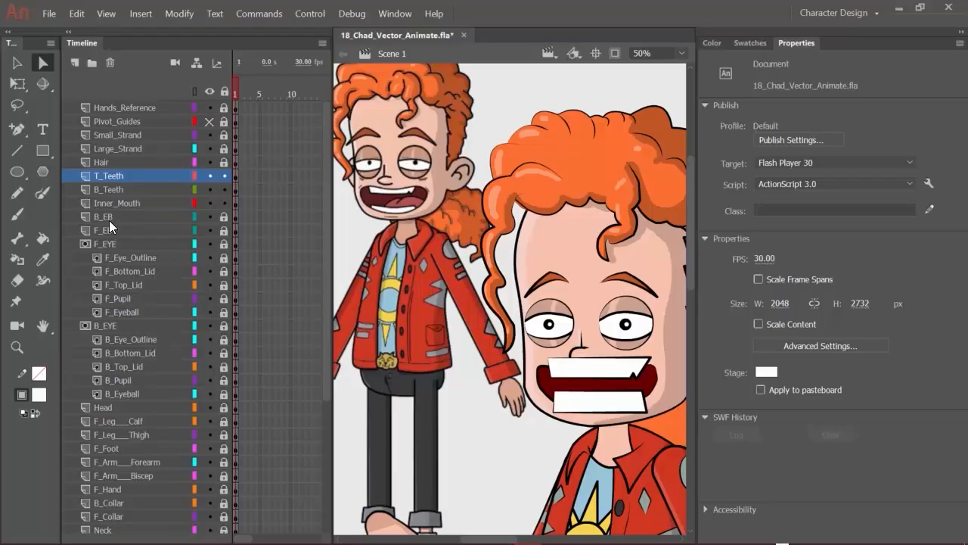
- Create a new layer directly above Inner_Mouth and name it Tongue
click(121, 203)
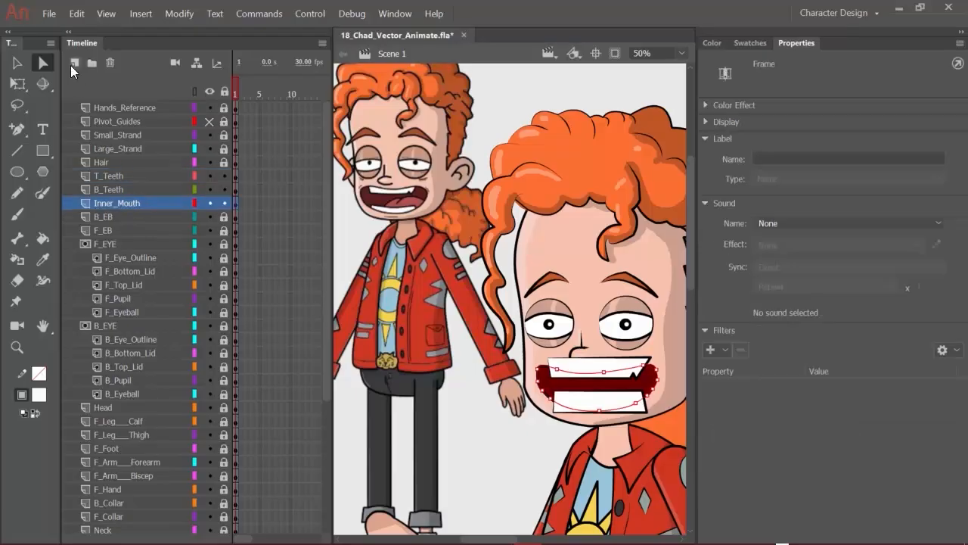
click(74, 63)
double_click(112, 202)
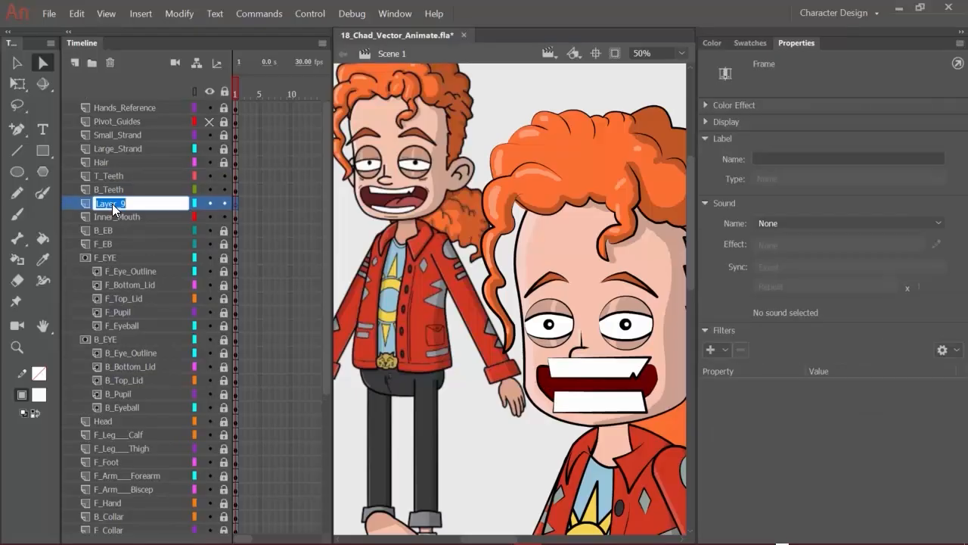
text(Tongue)
key(Return)
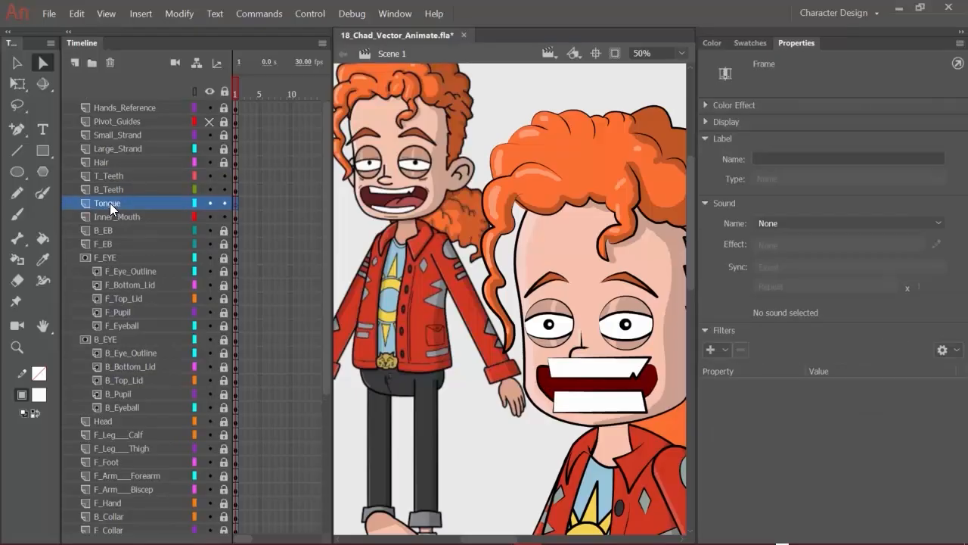
- Try to sample the tongue color from the reference character's mouth with the Eyedropper
click(17, 171)
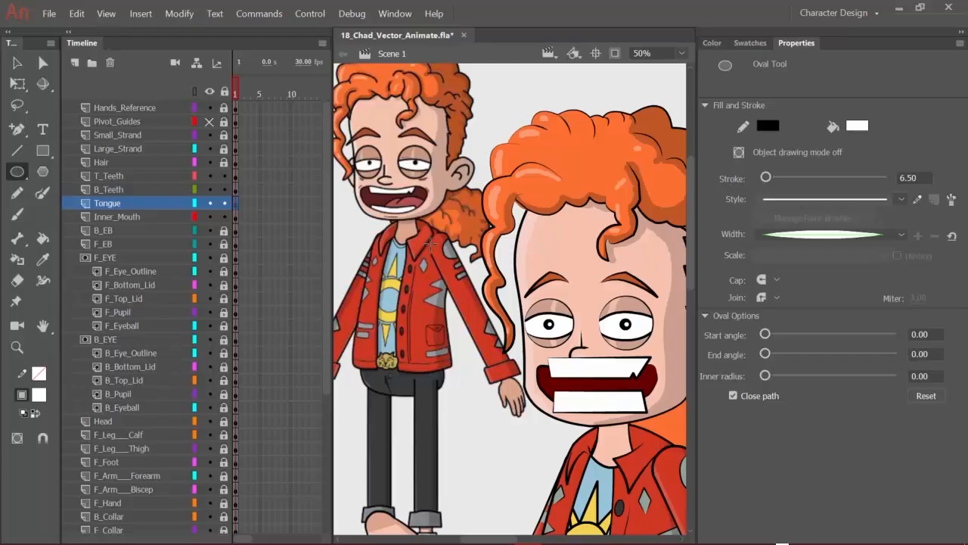
key(i)
click(413, 201)
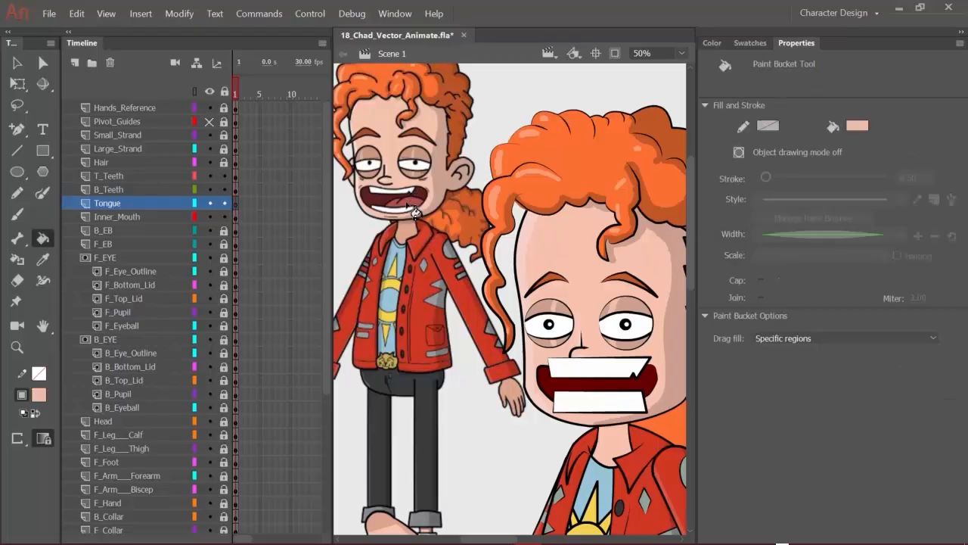
key(i)
click(414, 198)
key(i)
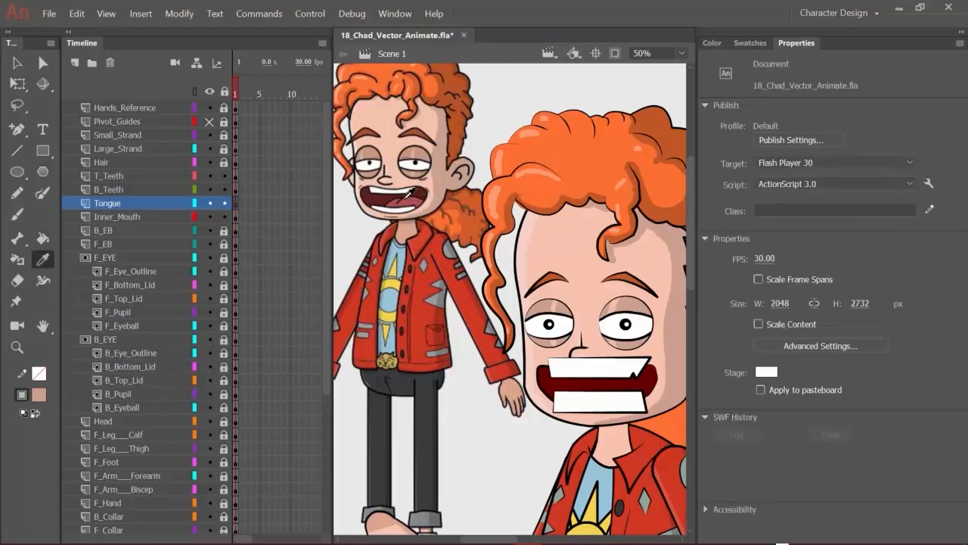
click(408, 201)
key(i)
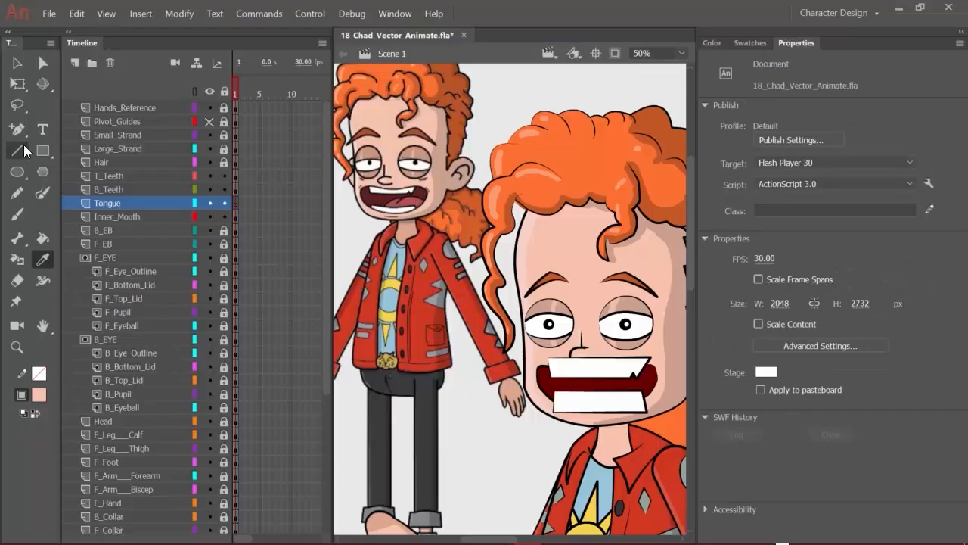
- Unlock the COLOR_REFERENCE layer and sample the reference character's red tongue color as the fill
scroll(185, 295, down, 5)
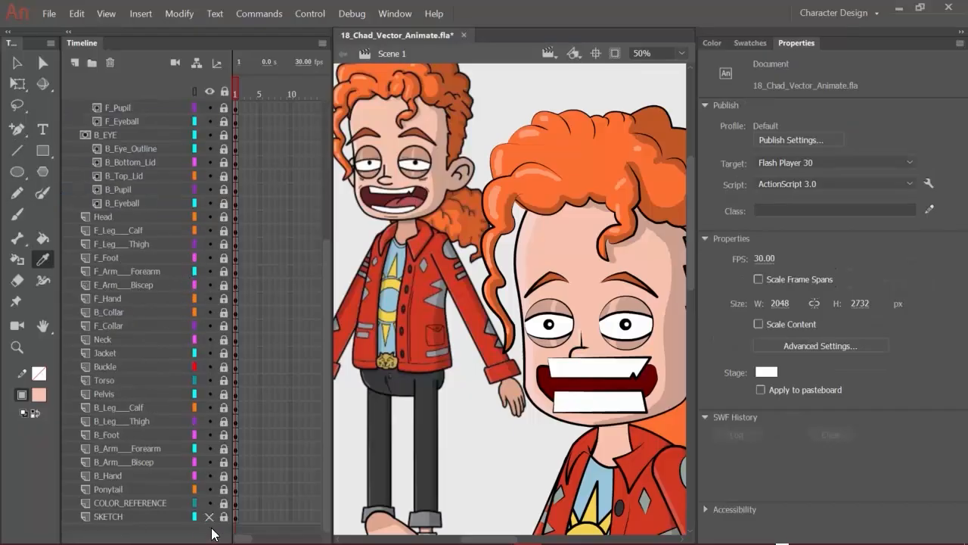
scroll(190, 405, up, 5)
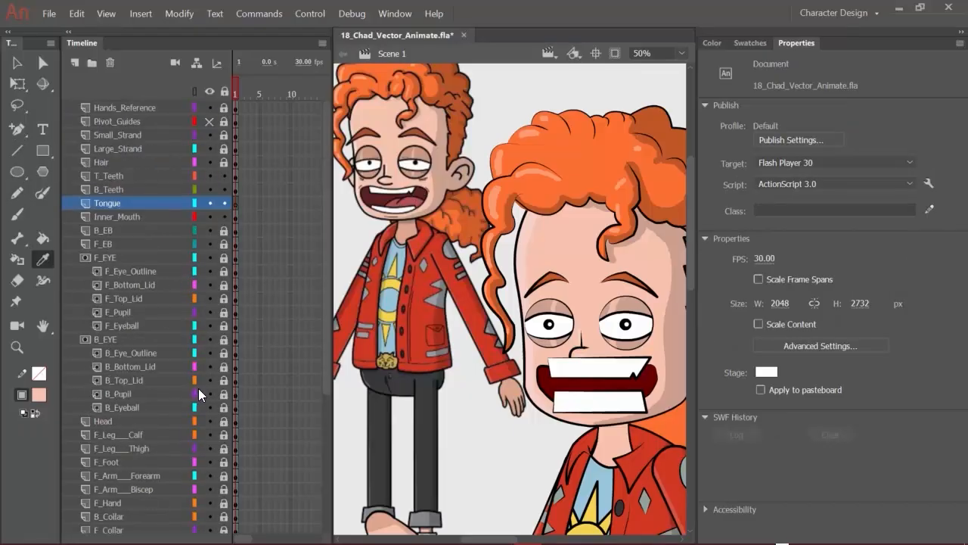
scroll(201, 394, down, 5)
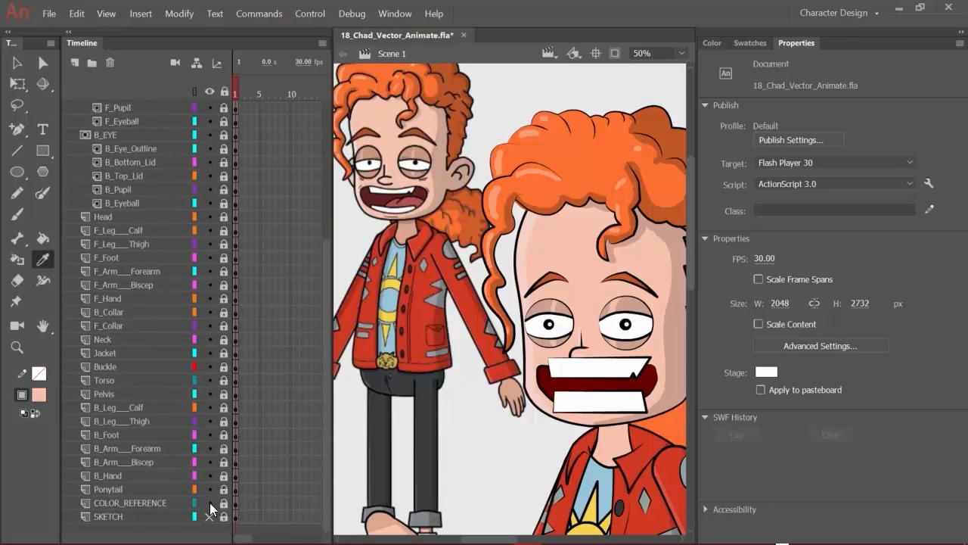
click(211, 503)
click(224, 503)
click(210, 503)
click(421, 210)
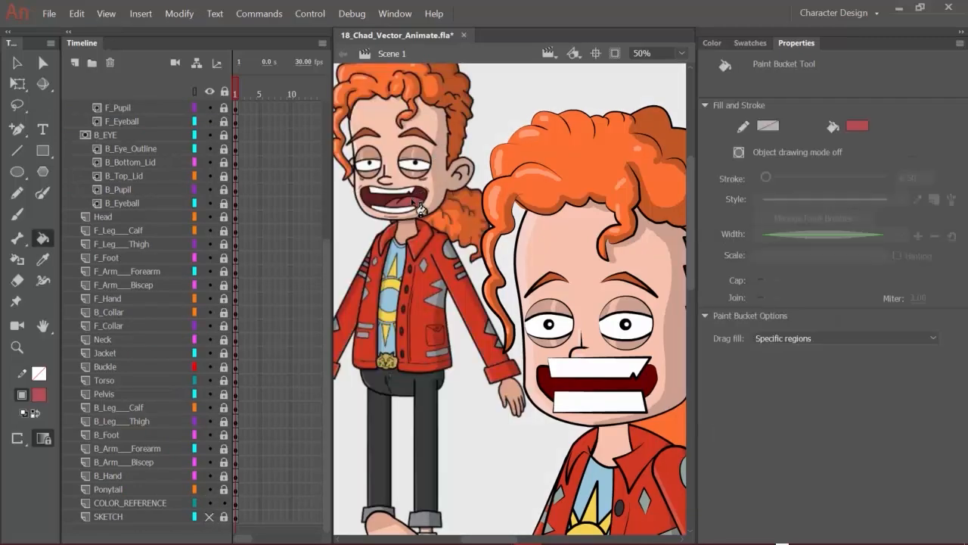
- Make Tongue the active layer and lock the COLOR_REFERENCE layer again
scroll(113, 174, up, 5)
click(163, 201)
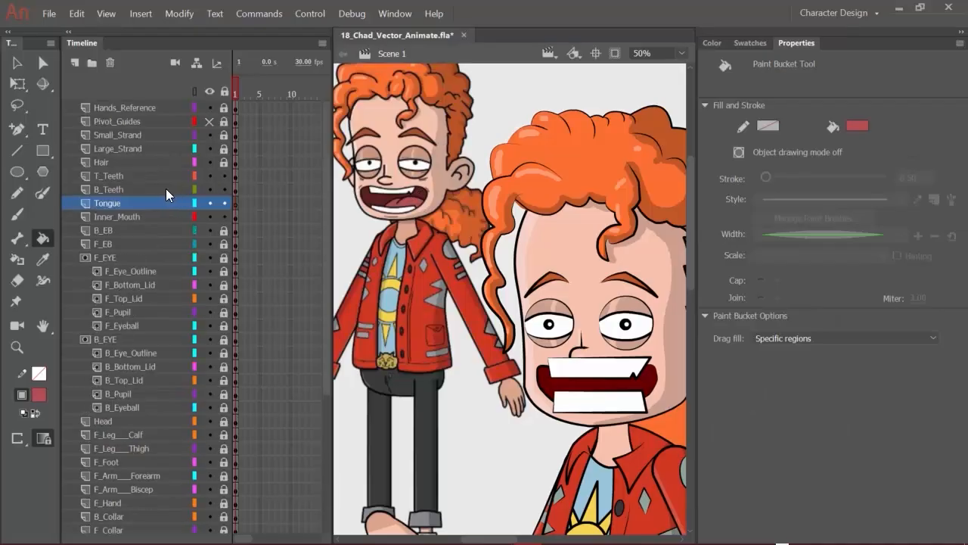
click(102, 206)
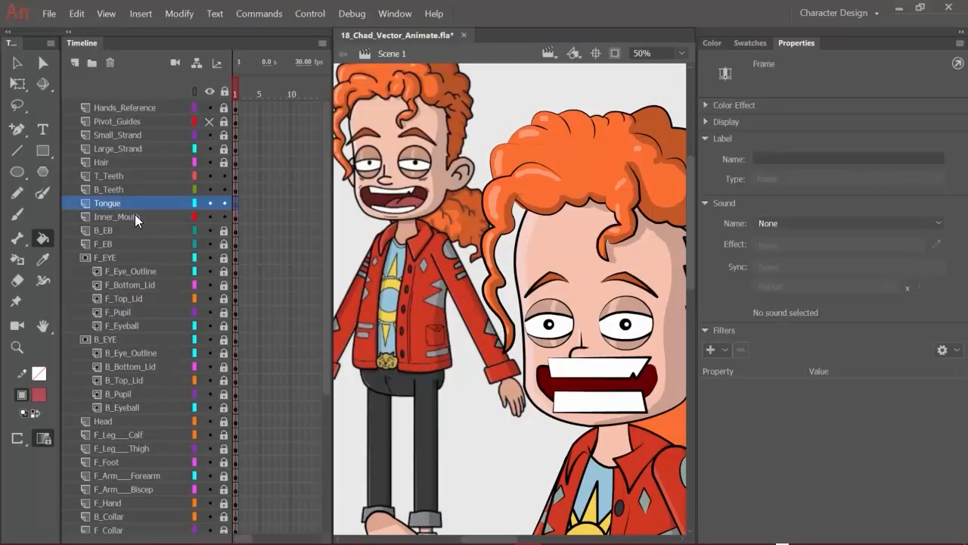
scroll(136, 227, down, 5)
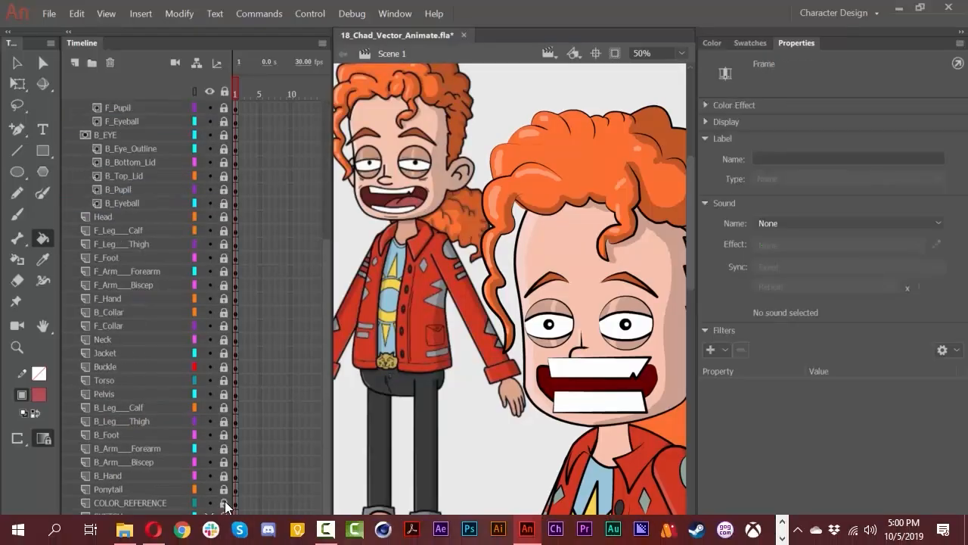
scroll(181, 257, up, 5)
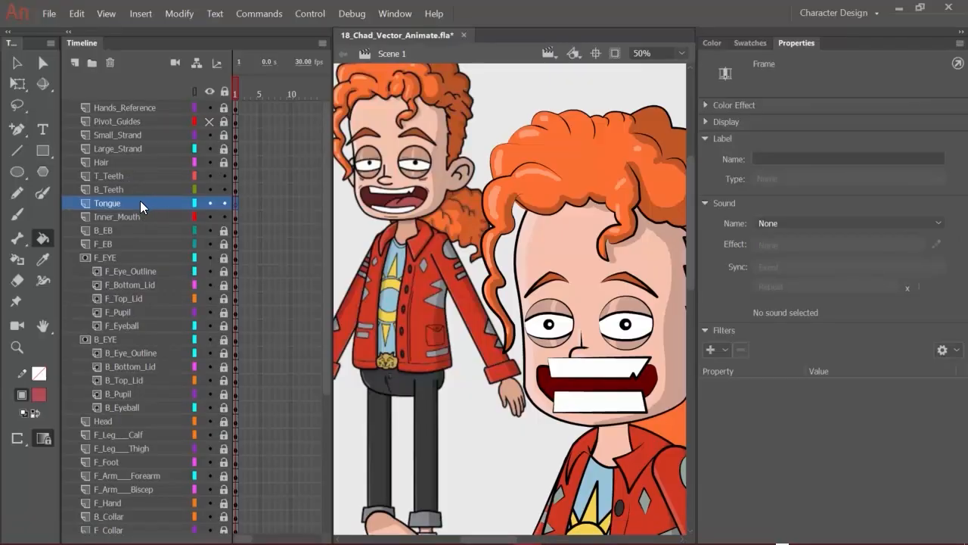
- Hide the T_Teeth and B_Teeth layers and draw a red oval with a black 6.50 stroke over the mouth's lower right part
click(17, 171)
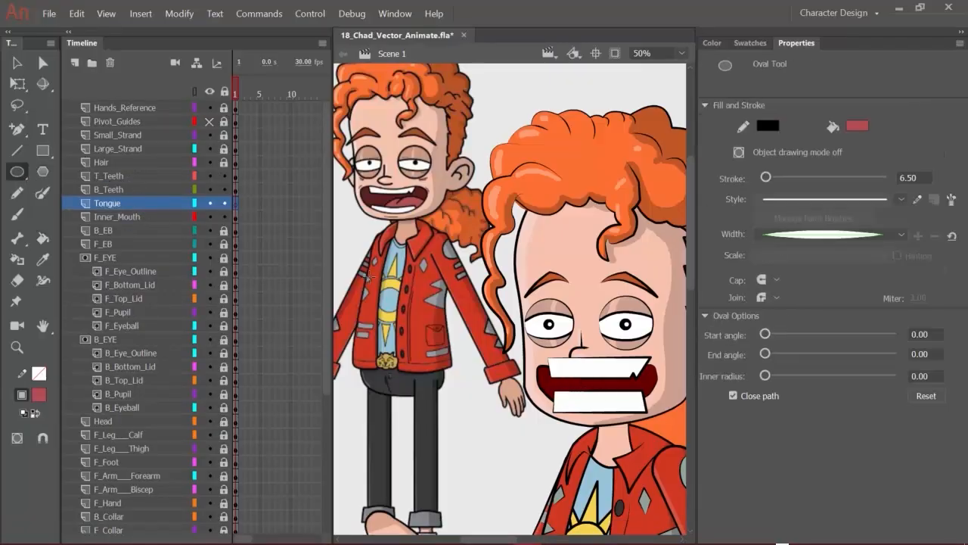
click(210, 189)
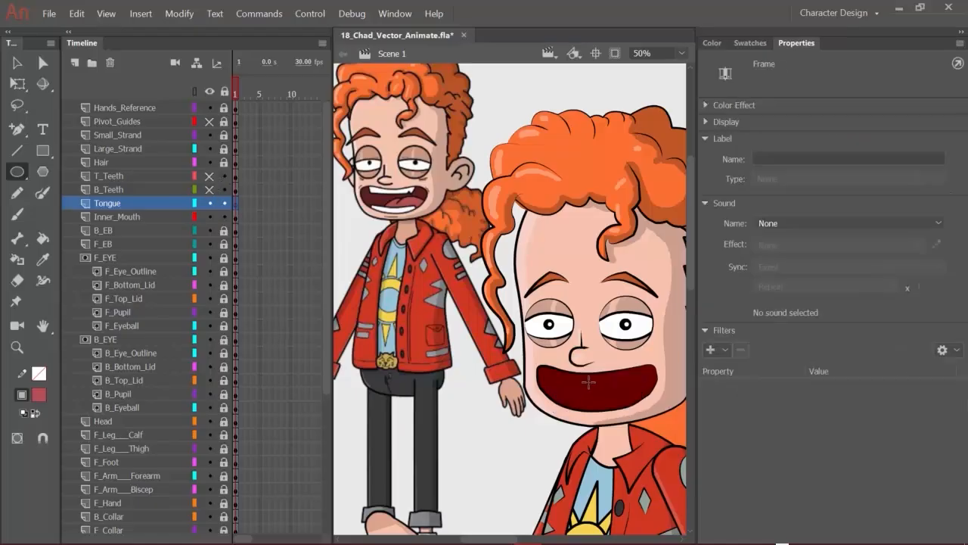
mouse_move(588, 386)
mouse_down()
mouse_move(660, 408)
mouse_move(658, 422)
mouse_up()
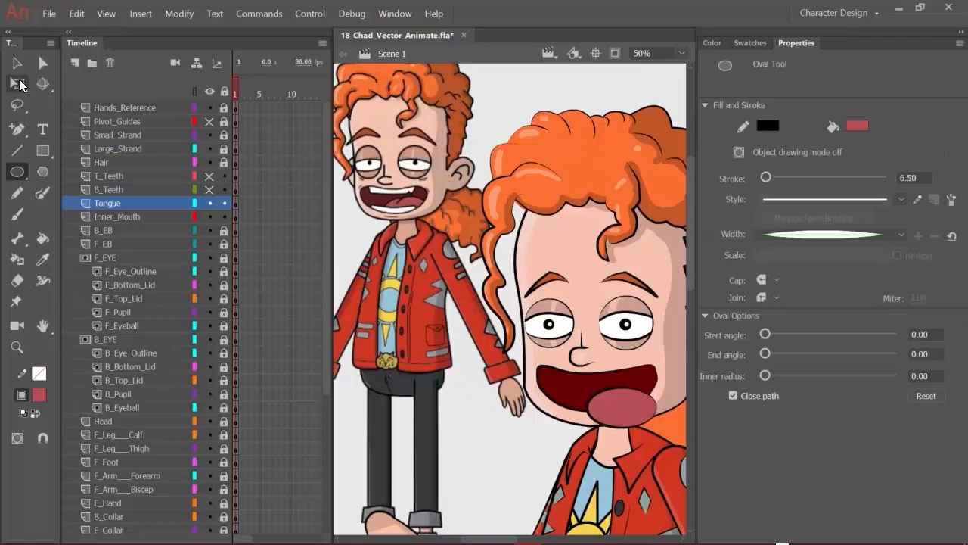
- Bend the oval's edges into a wide tongue shape with a domed upper edge and a flatter underside
click(17, 63)
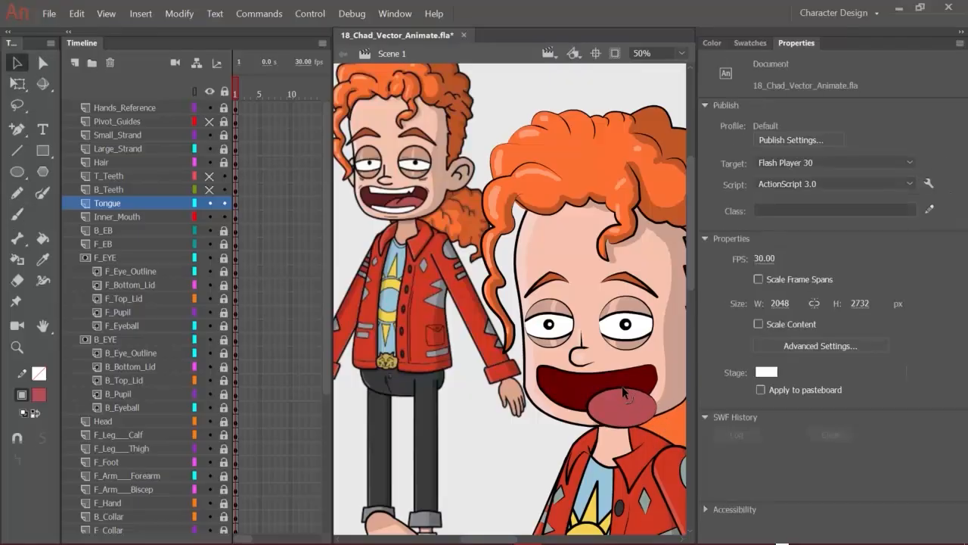
drag(622, 388, 624, 382)
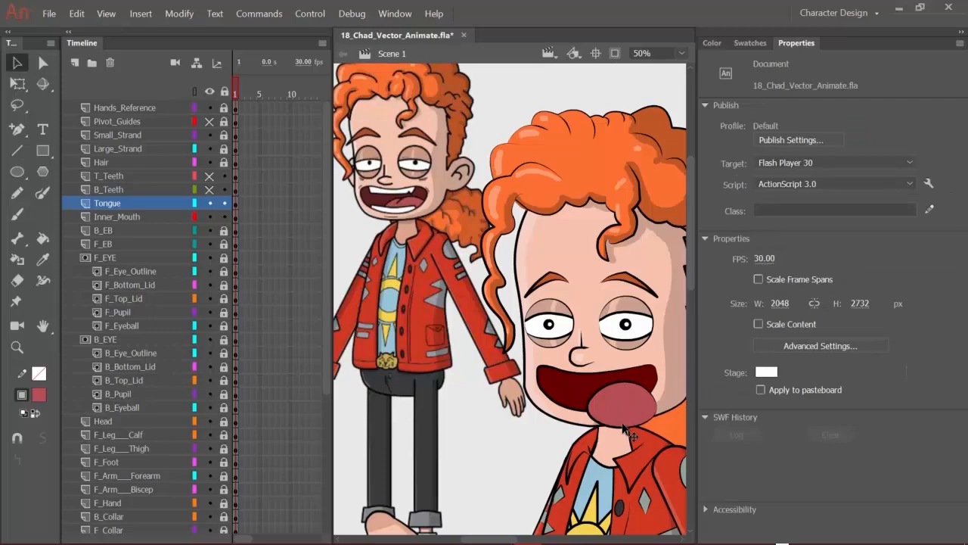
drag(623, 429, 630, 418)
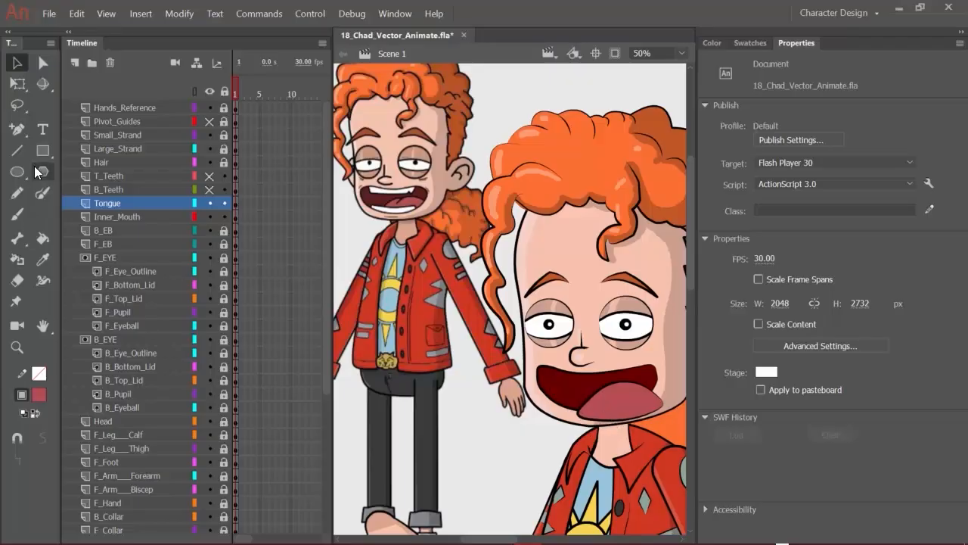
- Draw a short curved black crease line running down from the tongue's upper edge with a 6.50 stroke
click(16, 151)
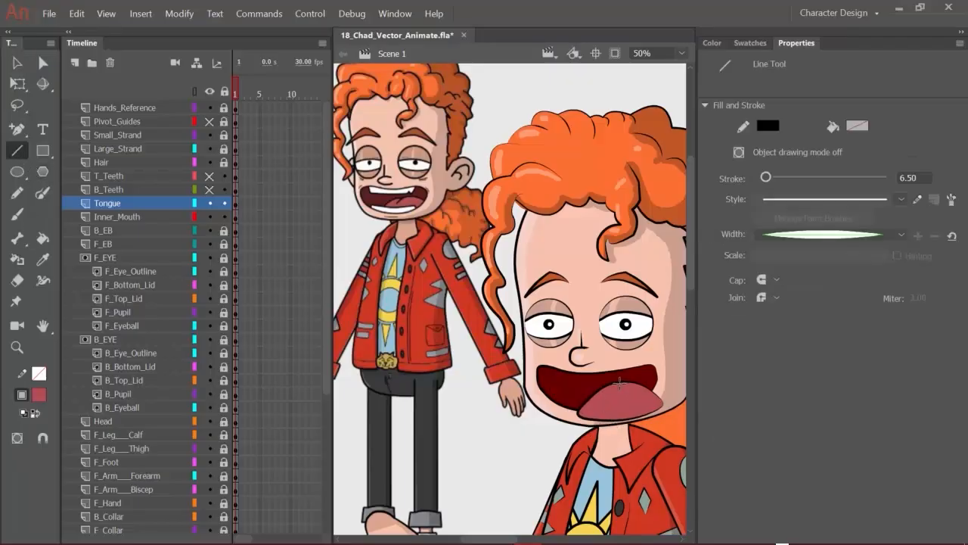
drag(618, 389, 620, 401)
key(v)
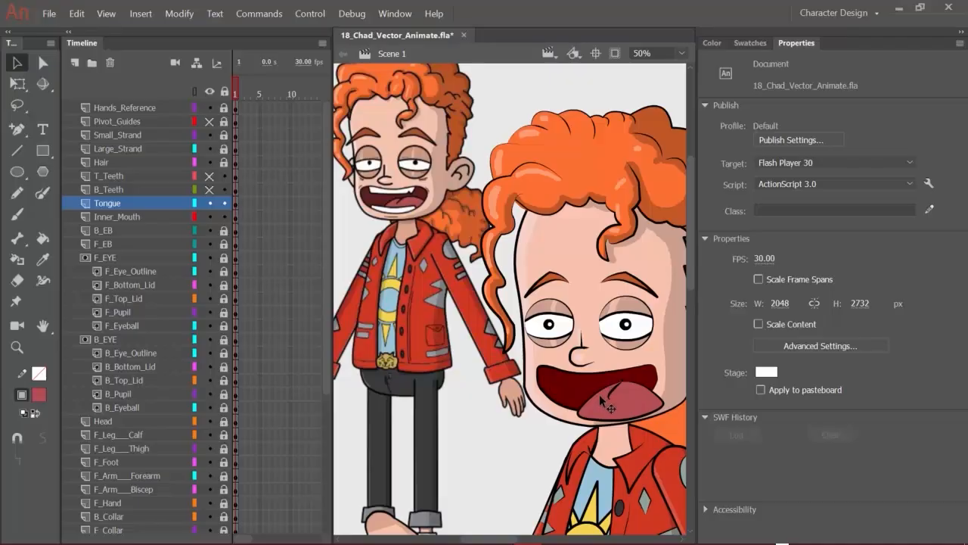
click(594, 393)
drag(602, 403, 613, 429)
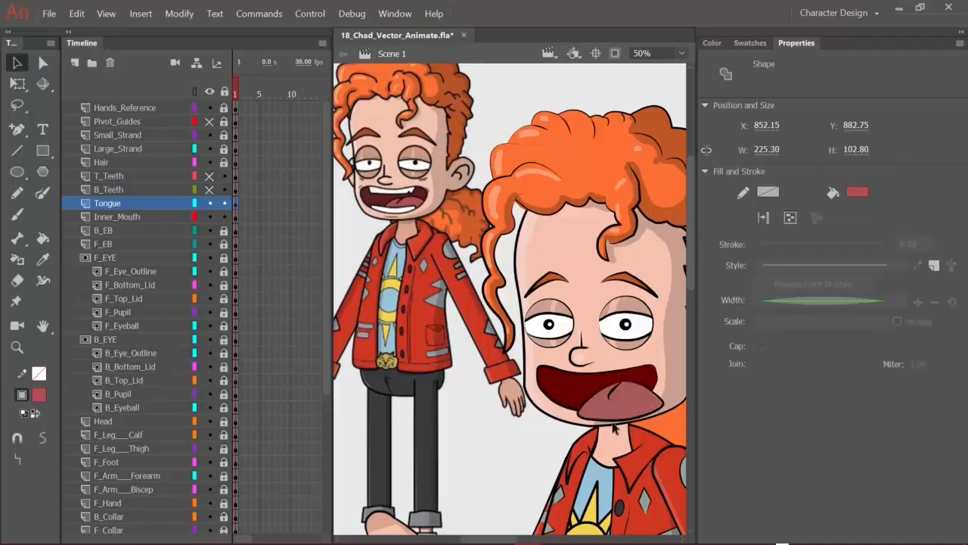
- Adjust the tongue outline's anchor points on the upper edge to the left of the crease
click(16, 129)
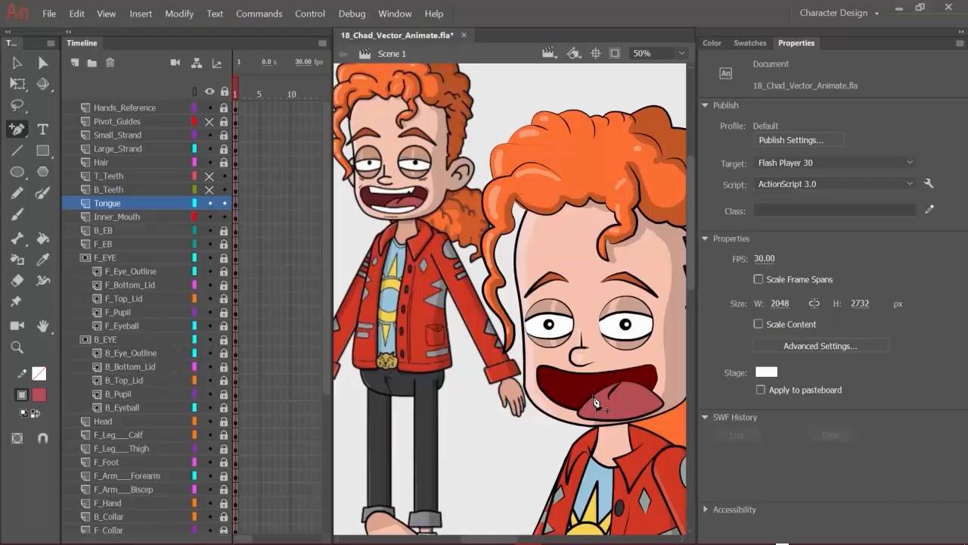
click(598, 404)
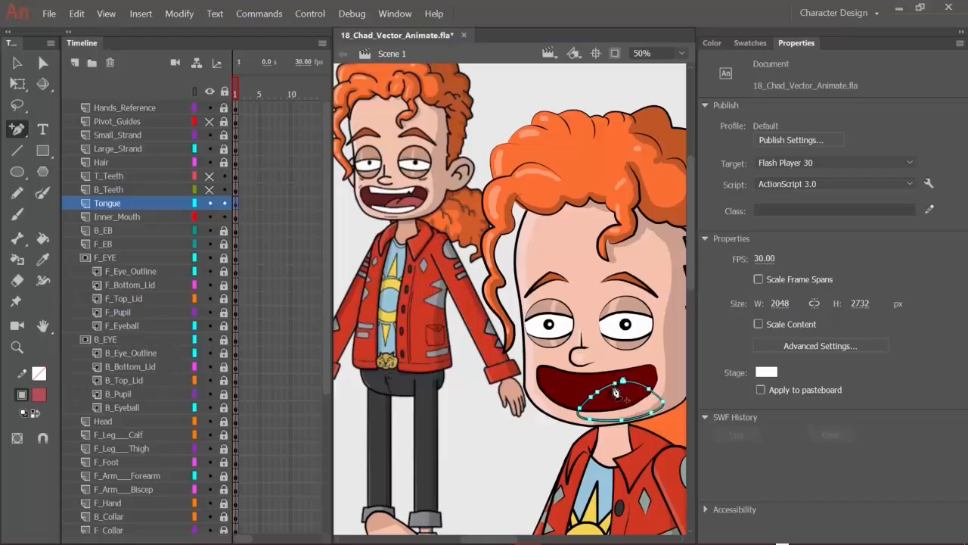
click(41, 68)
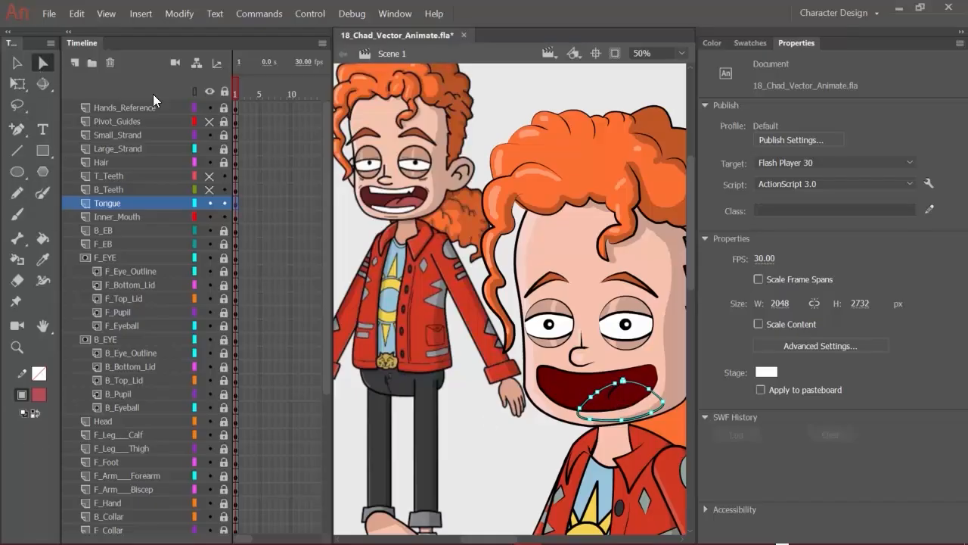
click(446, 450)
click(649, 388)
key(ctrl+z)
click(606, 447)
click(600, 391)
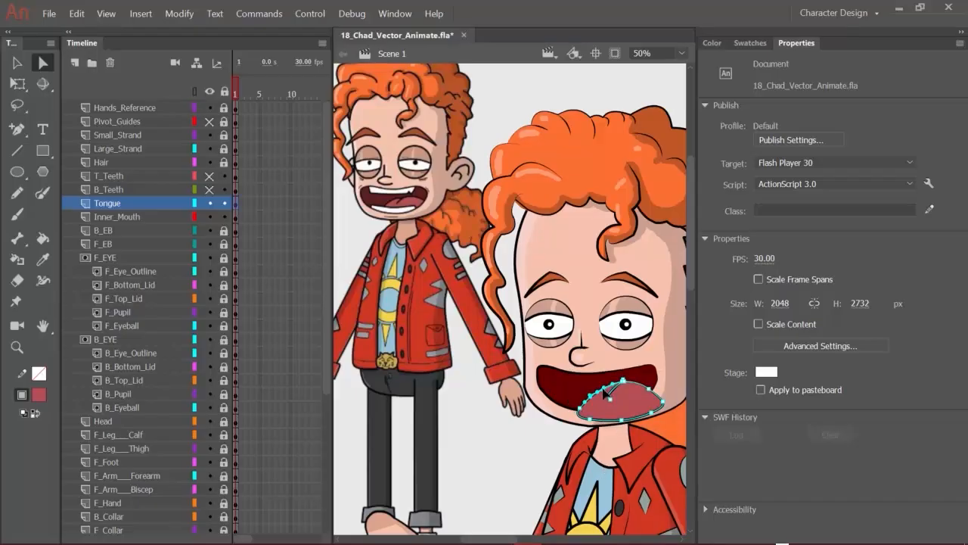
click(483, 491)
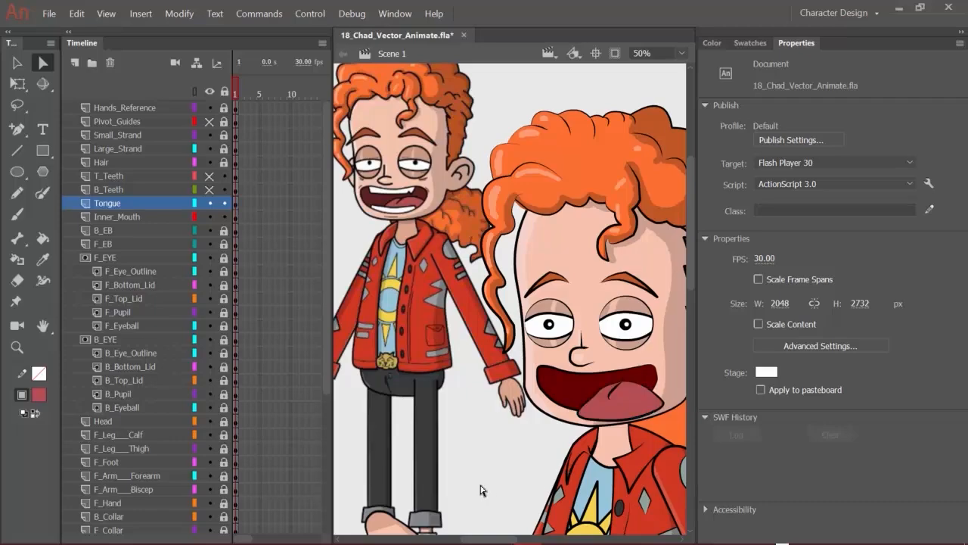
- Refine the curve of the tongue's upper edge to the right of the crease
click(628, 383)
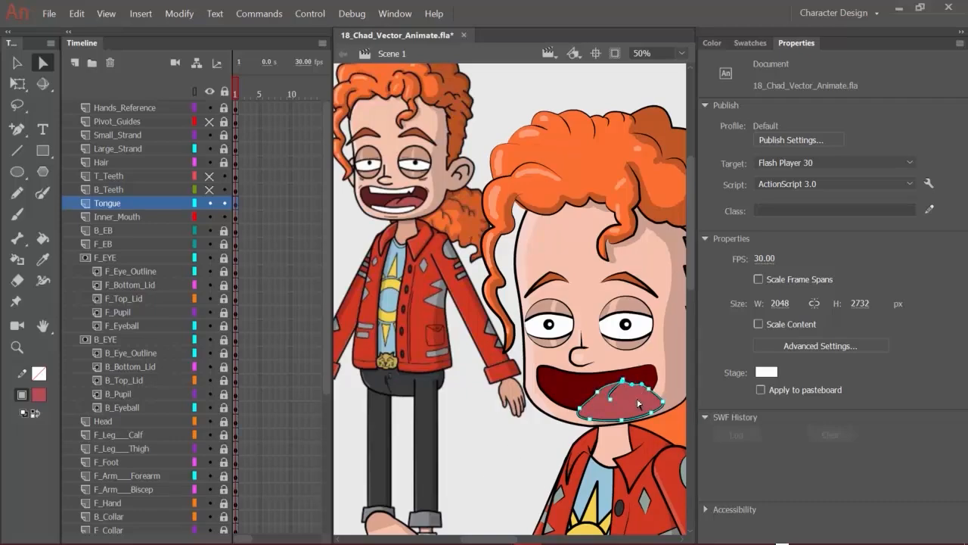
click(553, 486)
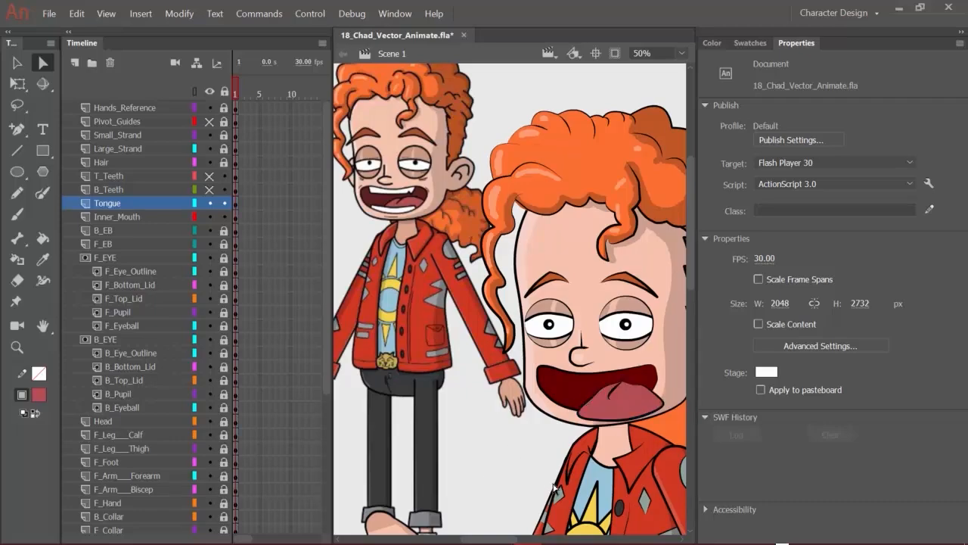
click(631, 381)
click(519, 472)
click(17, 63)
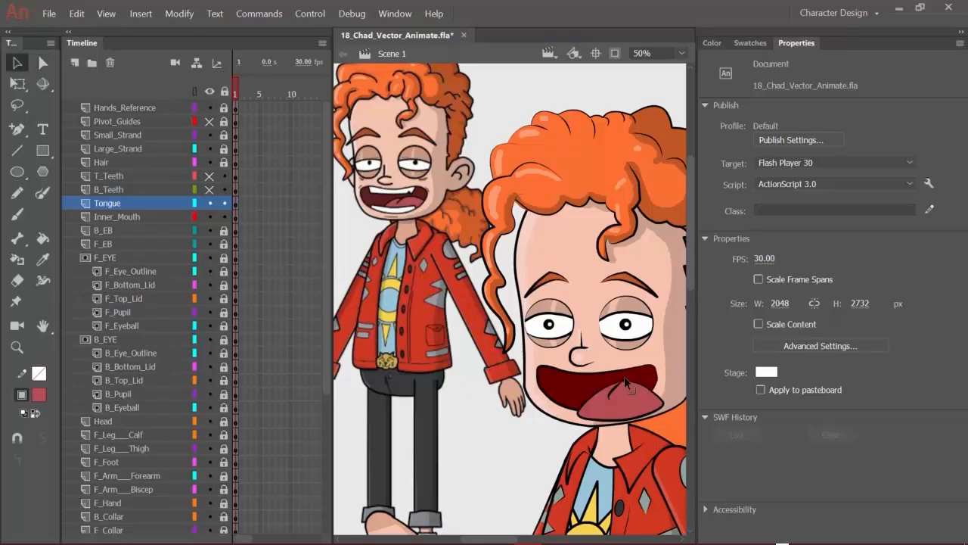
click(625, 375)
click(662, 384)
- Duplicate the Inner_Mouth layer and move the copy directly above T_Teeth in the layer stack
click(122, 218)
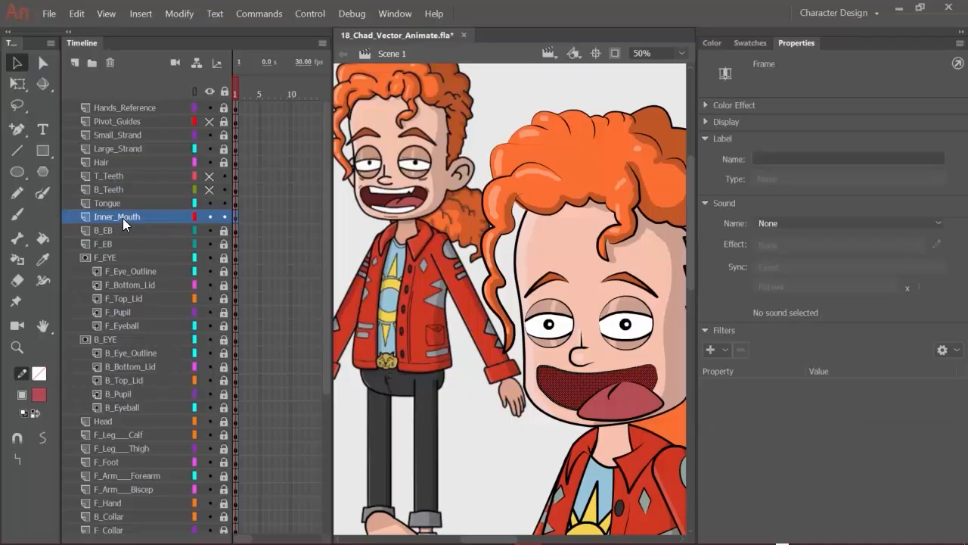
right_click(123, 218)
click(221, 327)
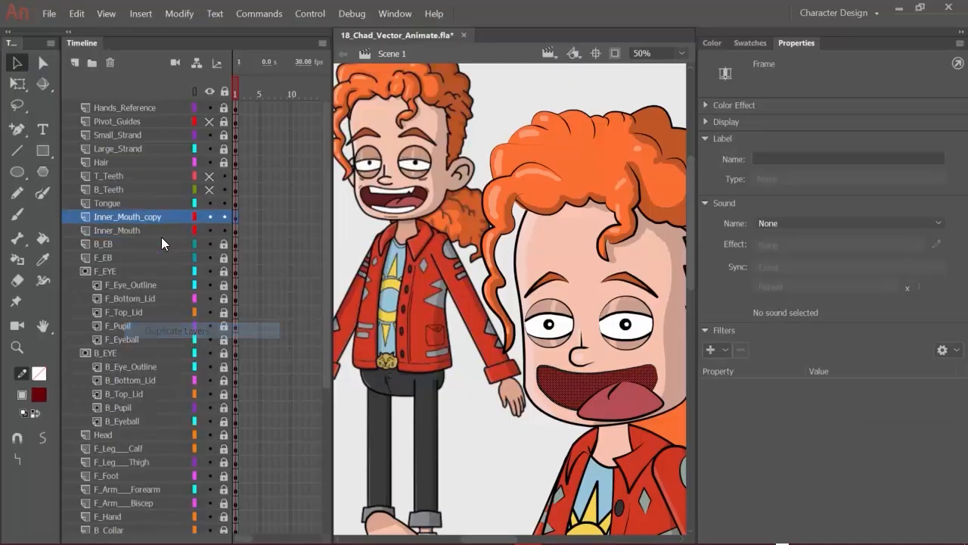
drag(141, 218, 132, 173)
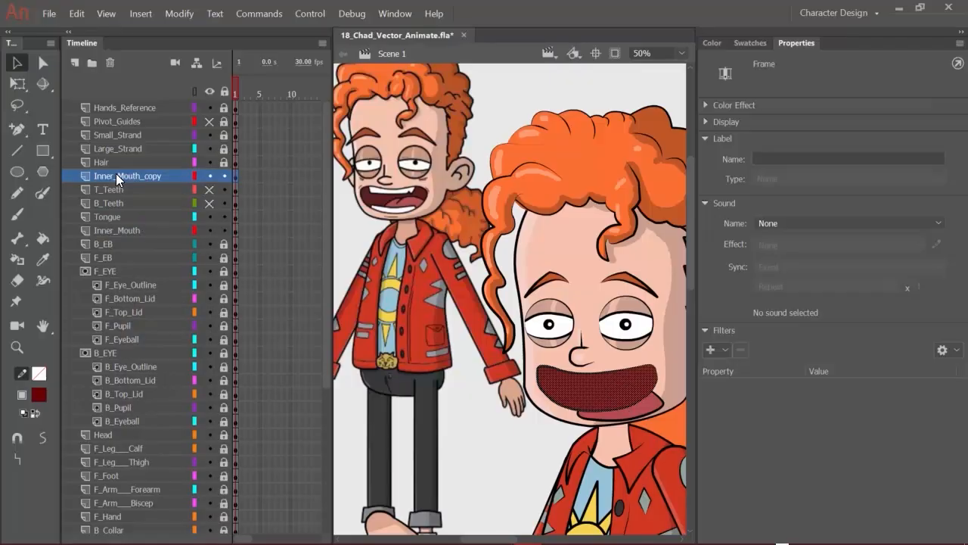
- Rename the copied inner mouth layer MOUTH and convert it into a mask layer
double_click(116, 174)
text(M)
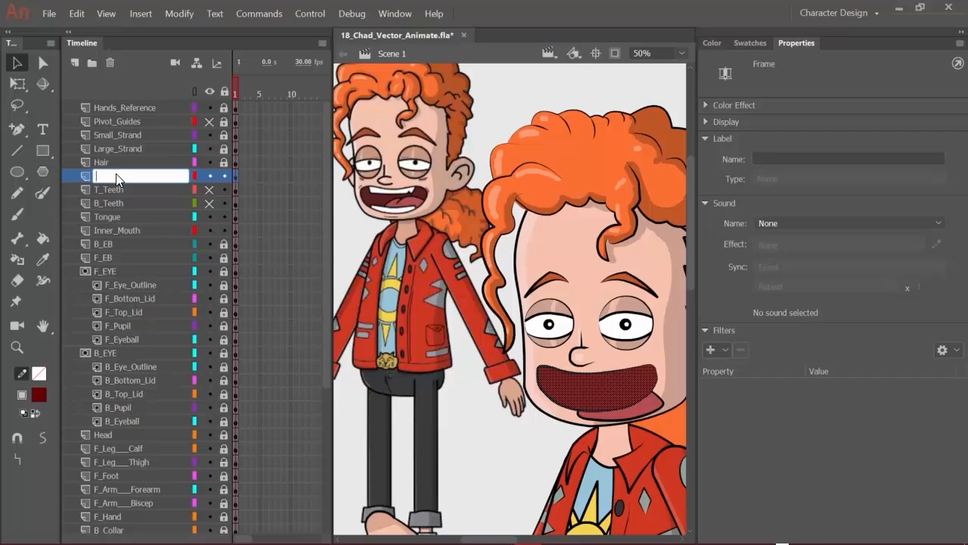
text(MOUTH)
key(Return)
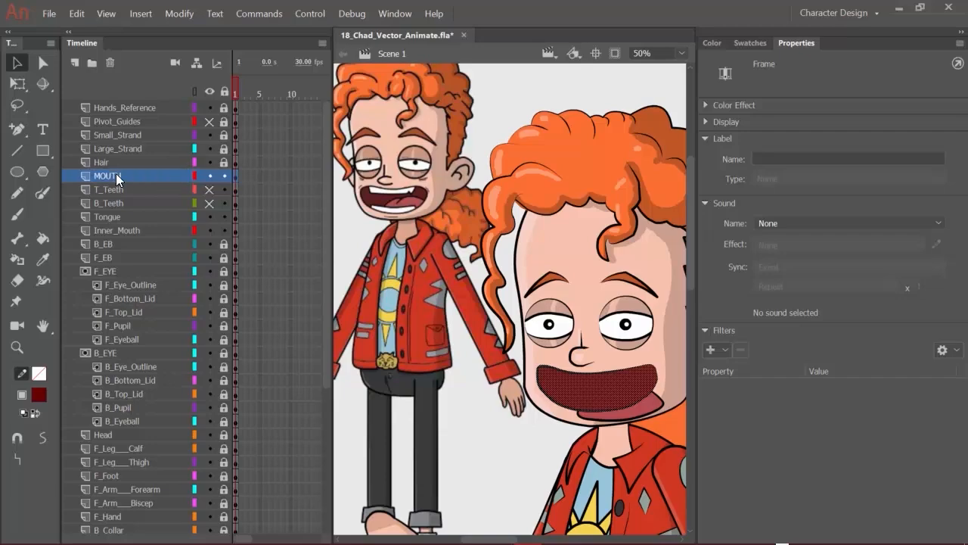
right_click(114, 176)
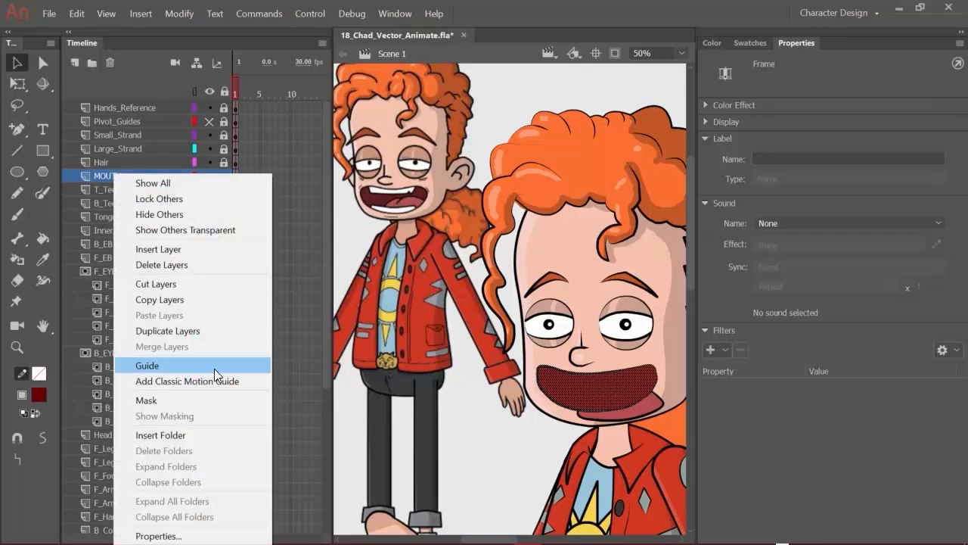
click(206, 401)
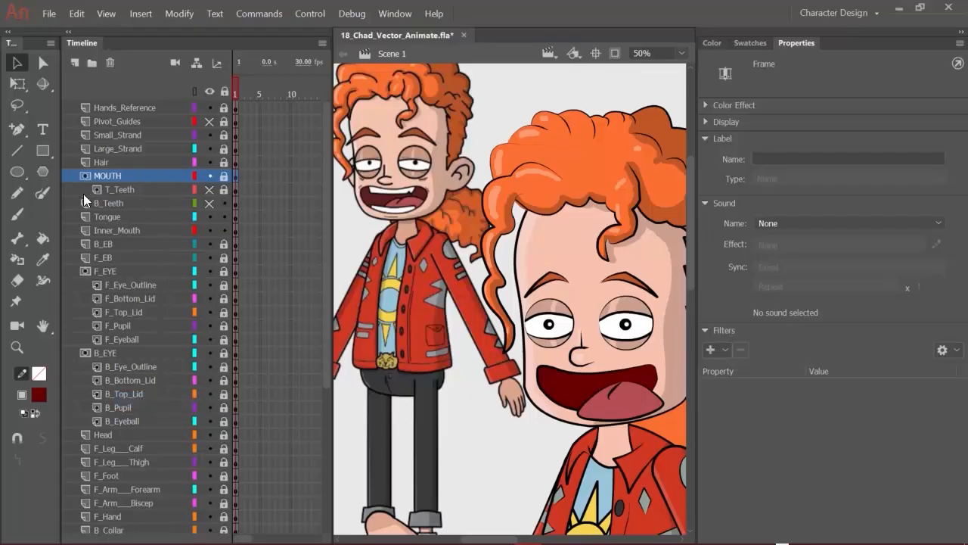
- Place the B_Teeth, Tongue and Inner_Mouth layers under the MOUTH mask
click(105, 206)
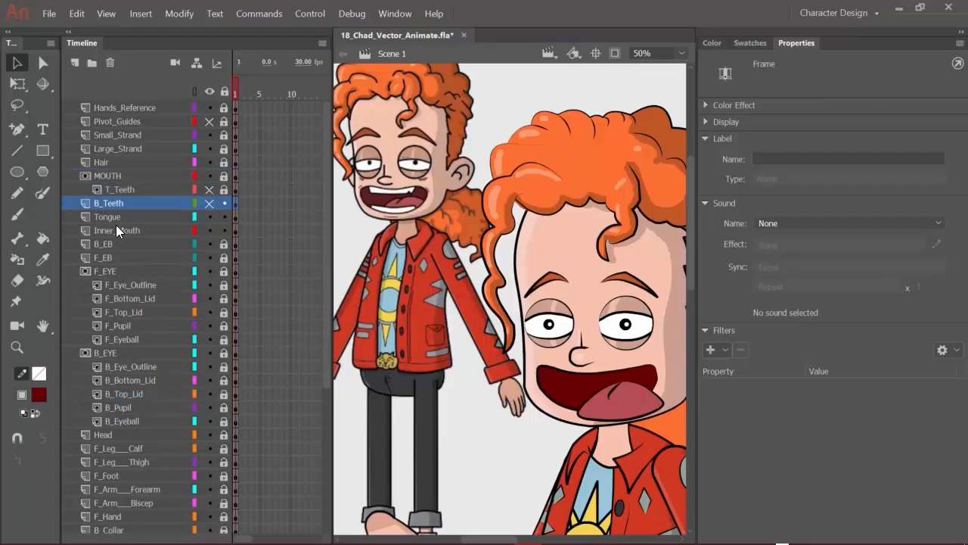
shift+click(116, 226)
drag(118, 196, 118, 196)
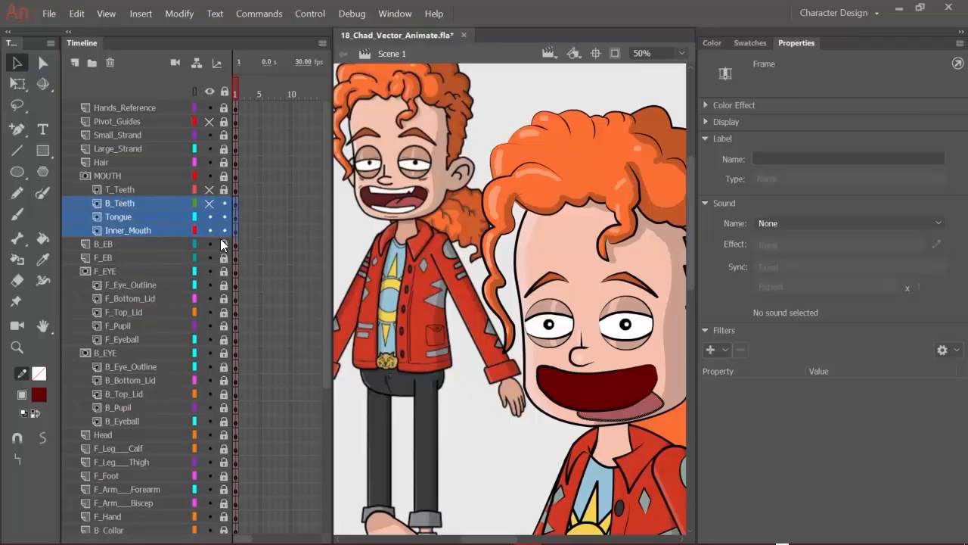
- Show the T_Teeth and B_Teeth layers and lock B_Teeth, Tongue and Inner_Mouth so the mask takes effect
click(209, 203)
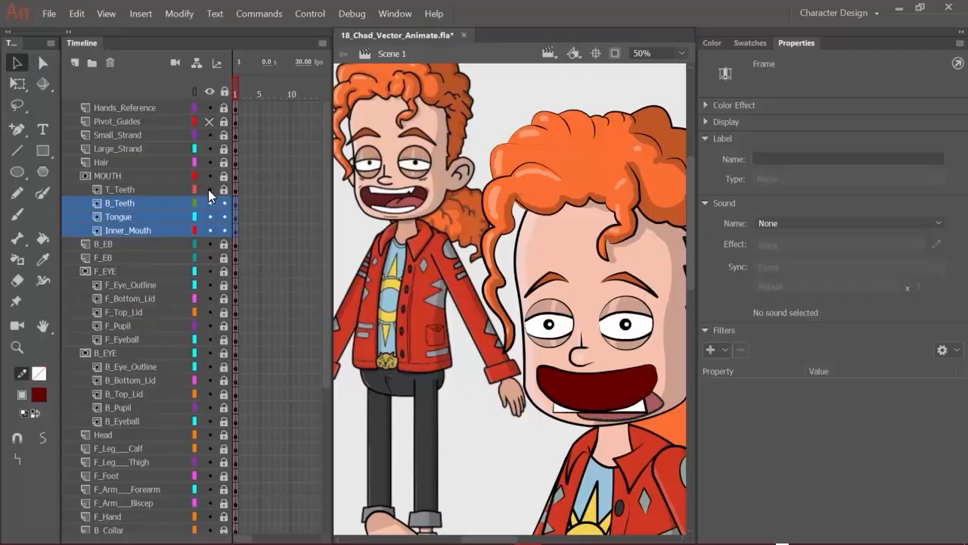
click(224, 203)
click(225, 217)
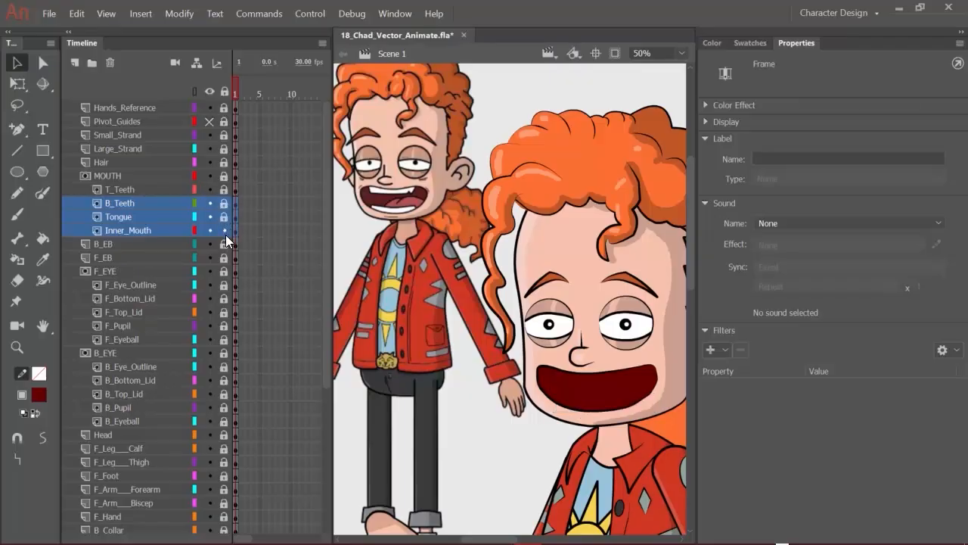
click(224, 231)
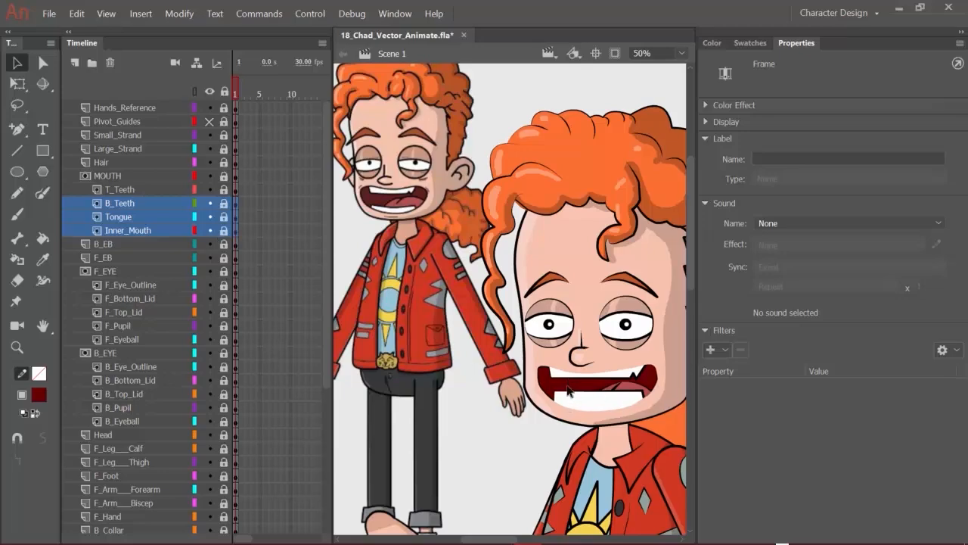
- Unlock the B_Teeth layer and hide the MOUTH and Inner_Mouth layers
click(136, 205)
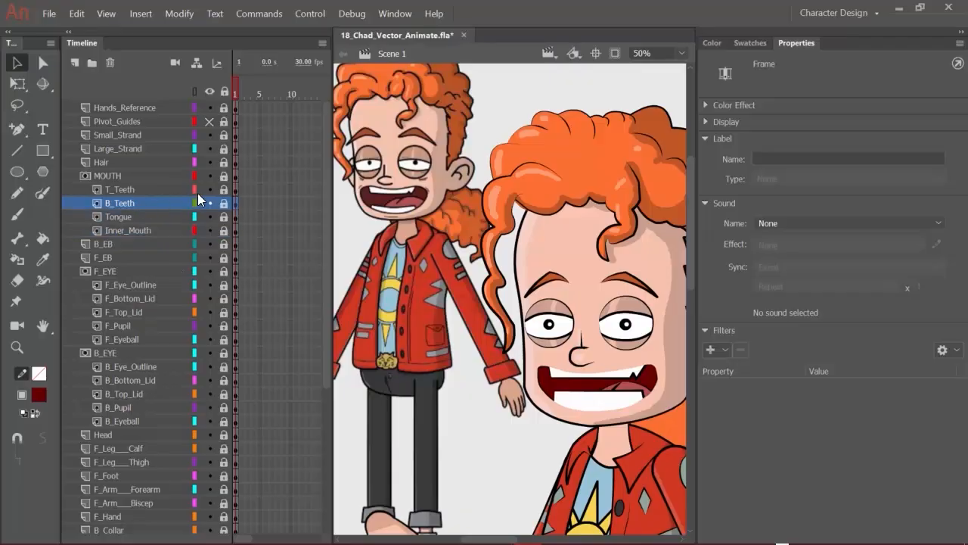
click(222, 205)
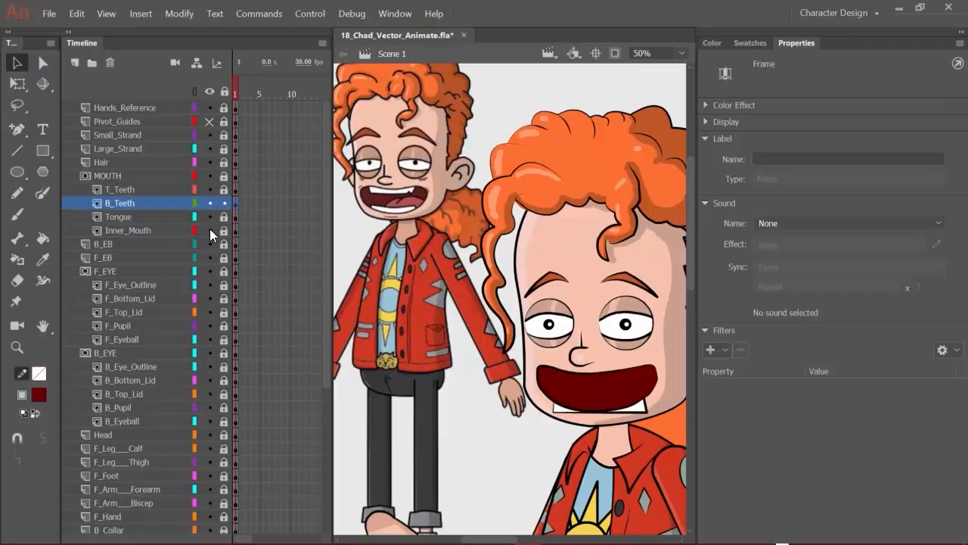
click(210, 176)
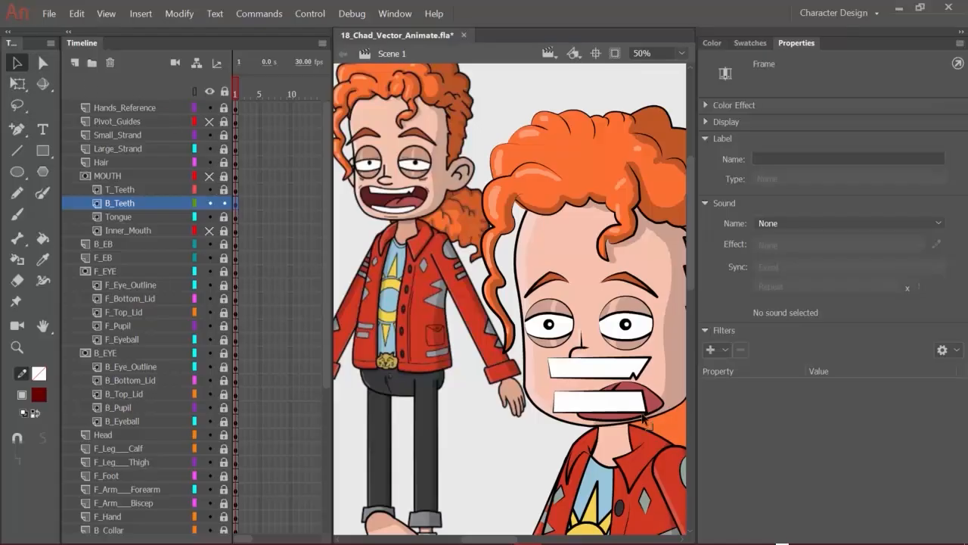
- Squash the bottom teeth downward from their upper edge to a height of about 33.20, then show the hidden mouth layers and lock B_Teeth
click(594, 405)
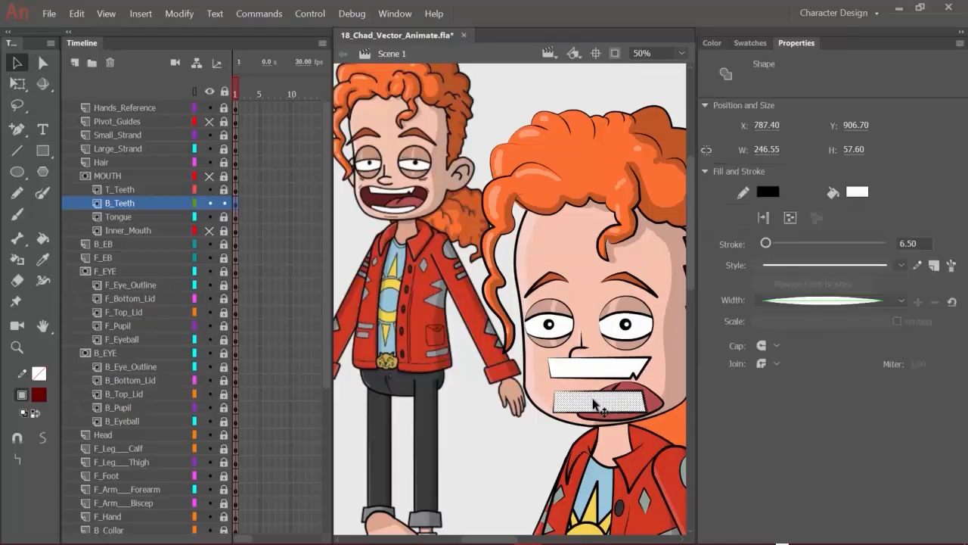
key(q)
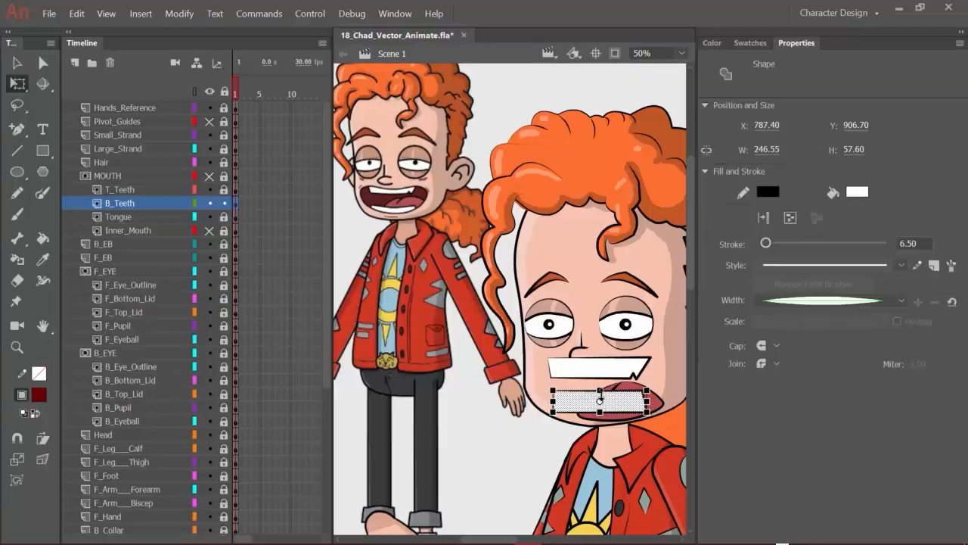
drag(600, 392, 601, 399)
key(ctrl+z)
drag(601, 403, 600, 413)
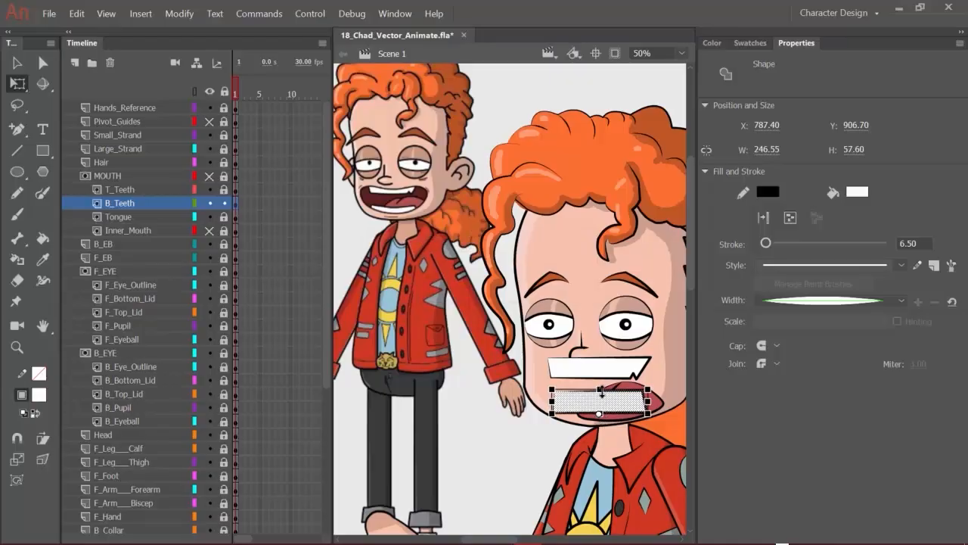
drag(601, 391, 600, 399)
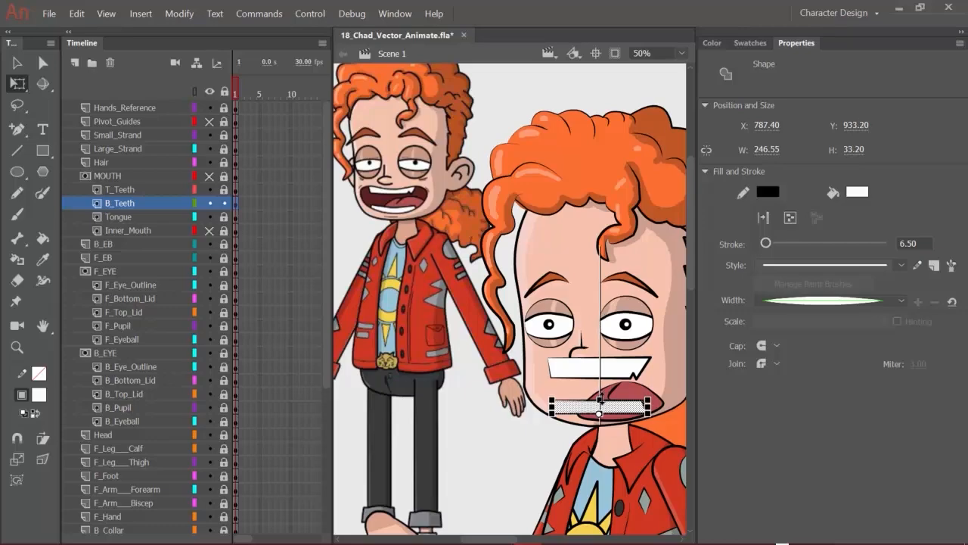
click(209, 176)
click(225, 203)
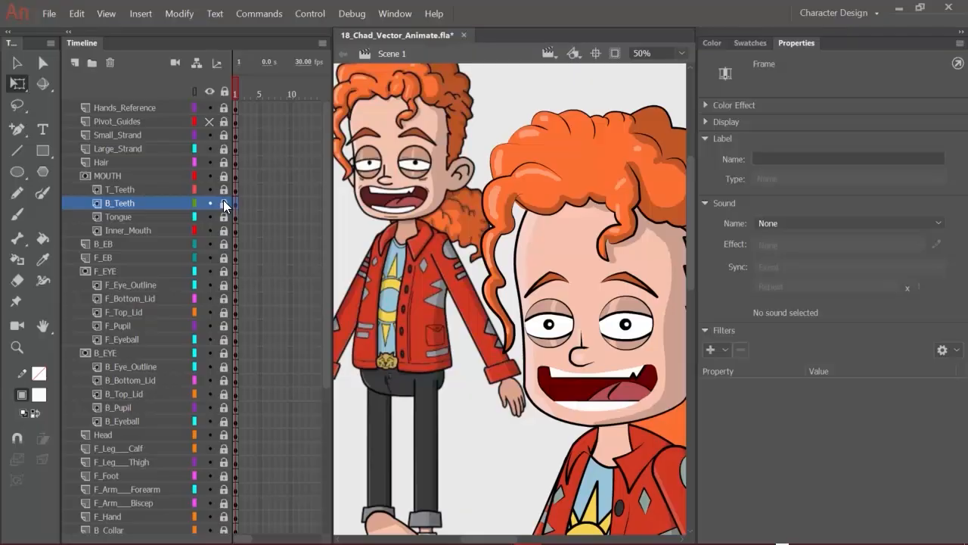
- Unlock B_Teeth, nudge the bottom teeth slightly upward within the mouth, and lock the layer again
click(224, 202)
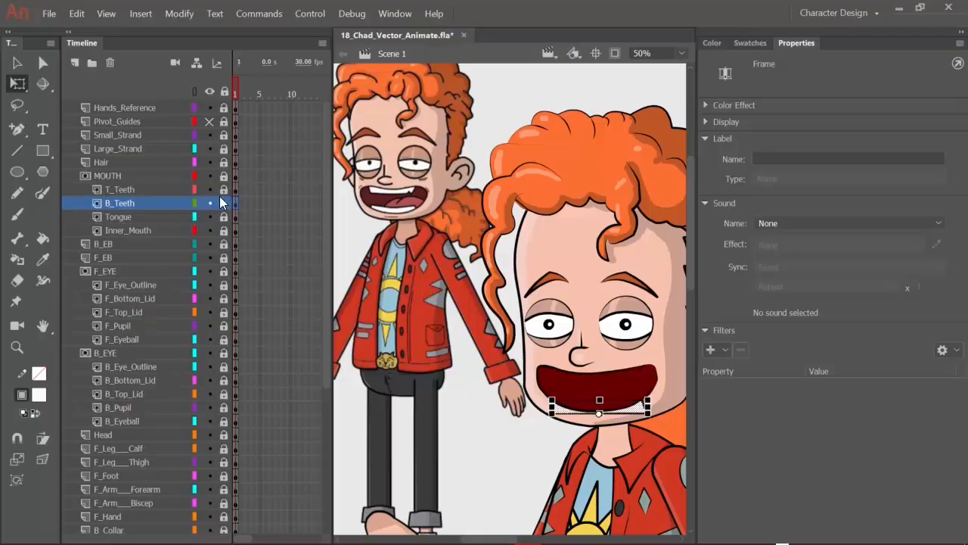
key(Up)
key(Up)
key(Up)
key(Up)
key(Up)
key(Up)
key(Up)
key(Up)
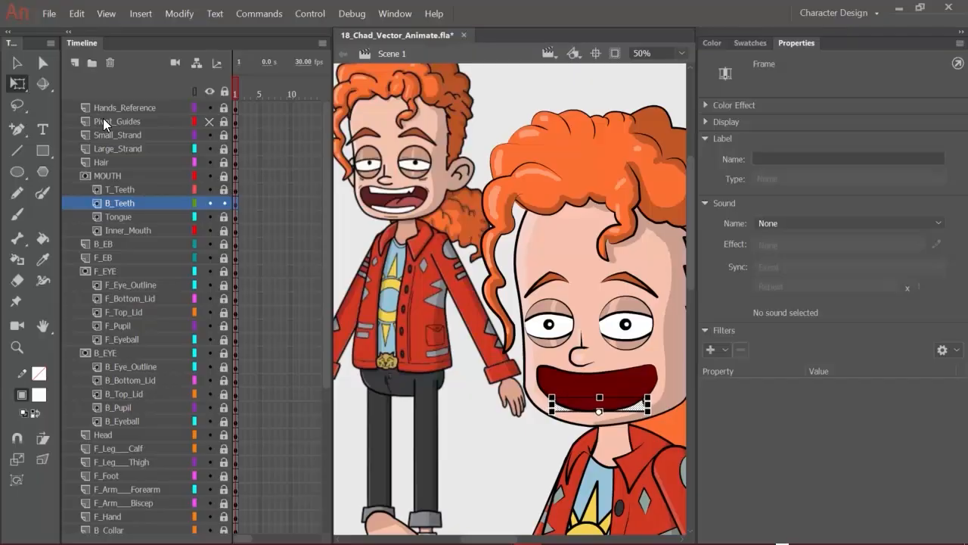
click(224, 203)
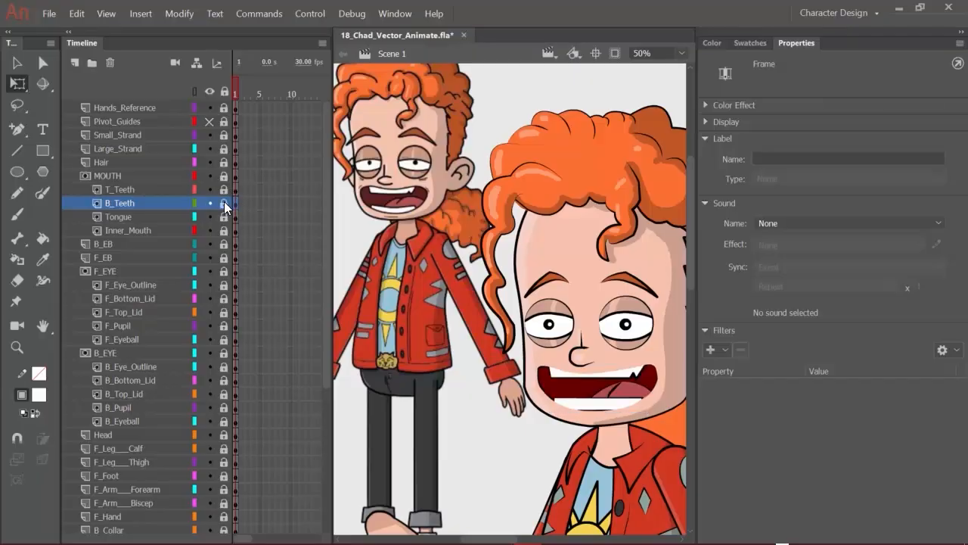
- Unlock B_Teeth, stretch the bottom teeth to a height of about 38.40, shift them to Y 923.55, and lock the layer
click(224, 204)
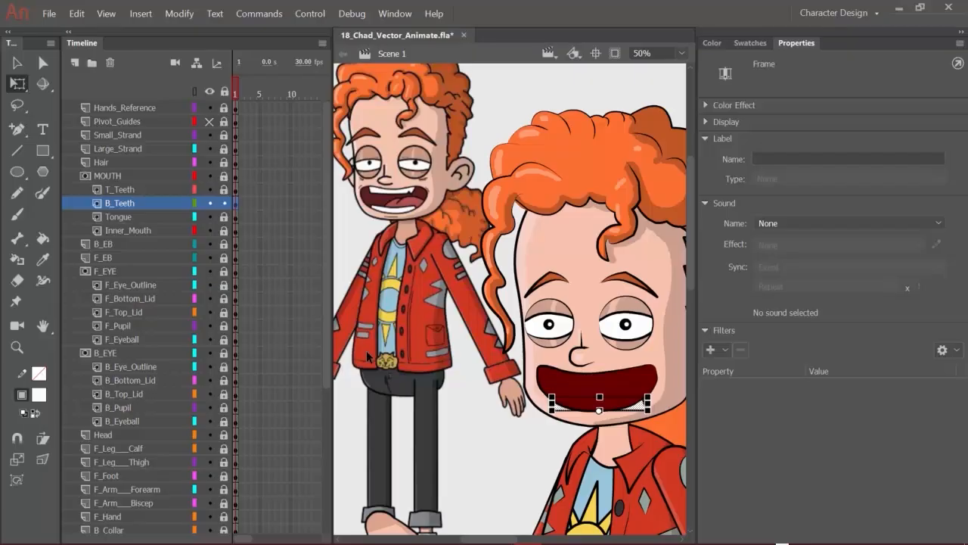
click(600, 395)
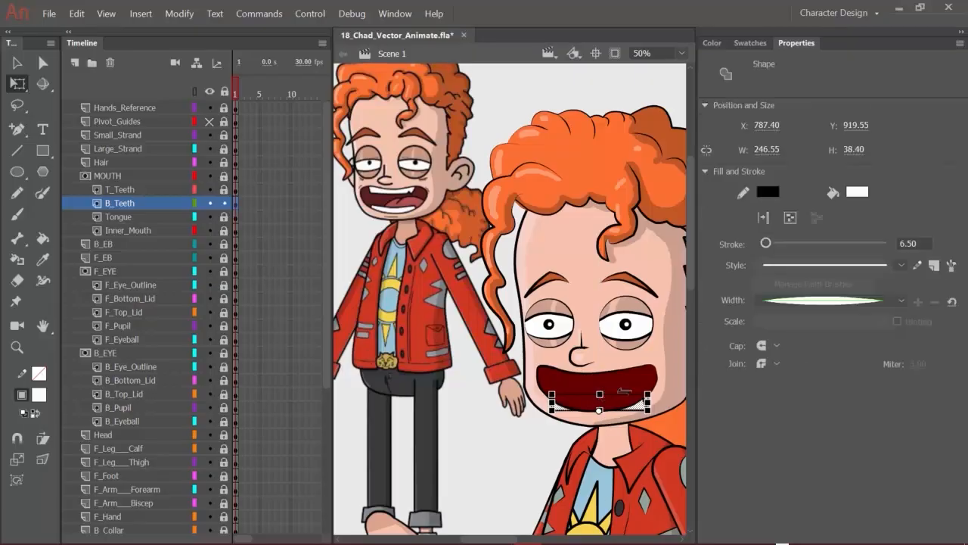
drag(624, 390, 624, 390)
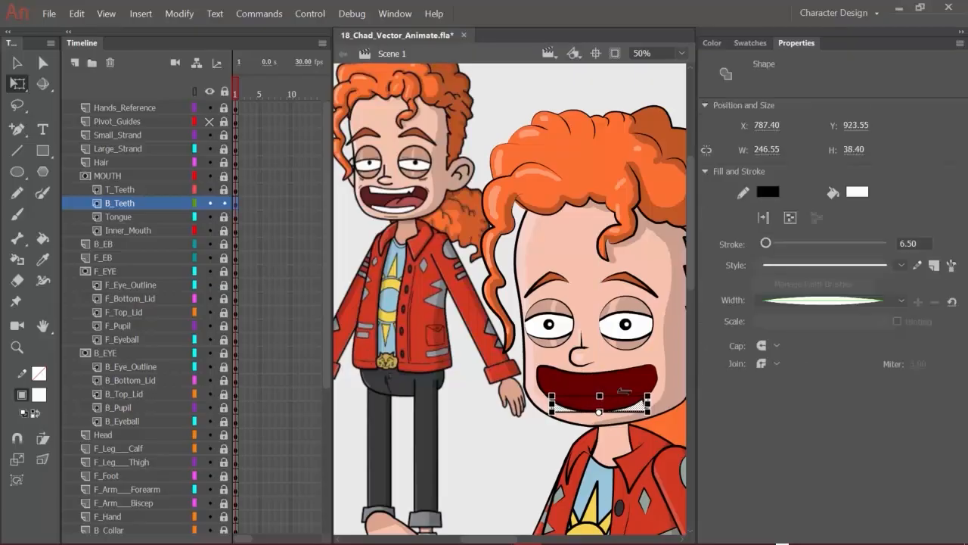
click(224, 202)
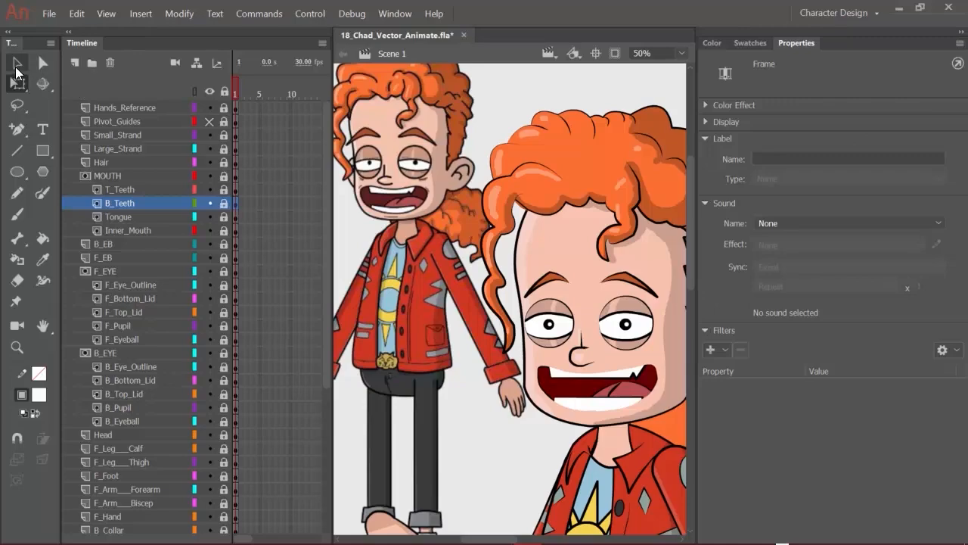
- Unlock B_Teeth, hide the MOUTH and Inner_Mouth layers, bow the bottom teeth's edge into a downward curve, then relock and show the layers
click(17, 65)
click(224, 203)
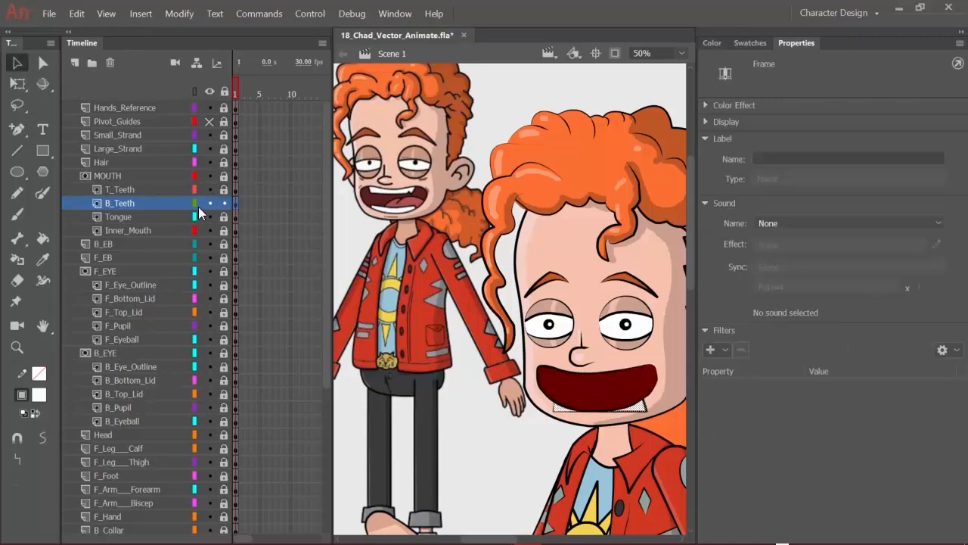
click(212, 231)
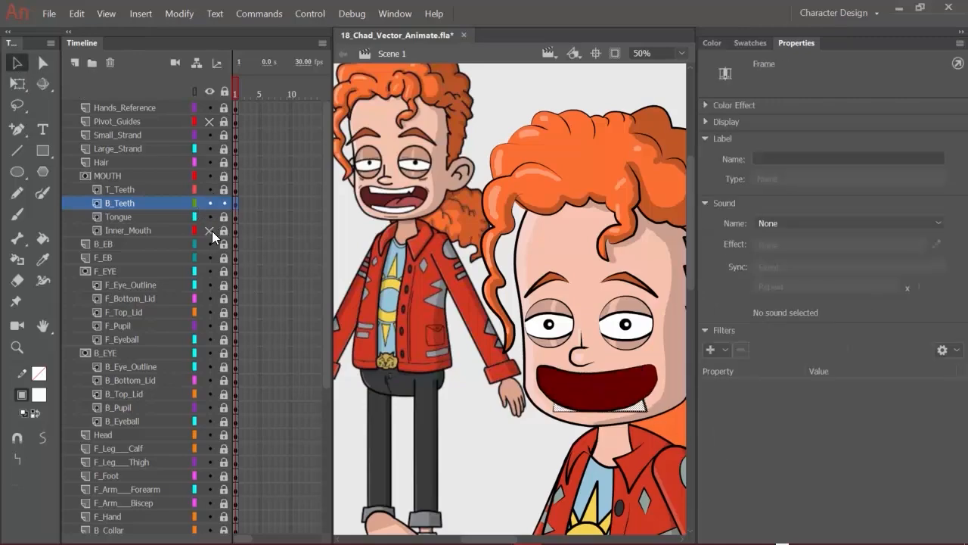
click(213, 174)
click(441, 417)
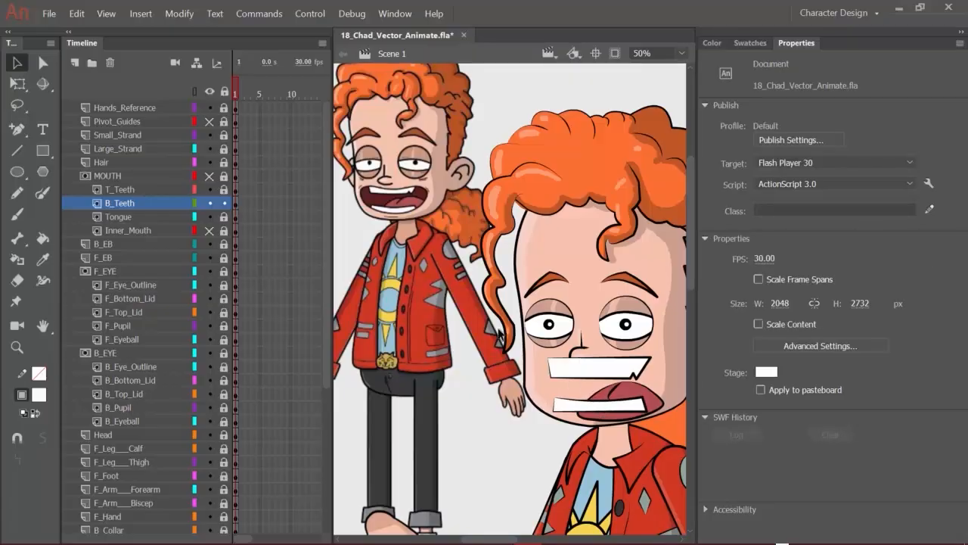
click(224, 203)
click(209, 230)
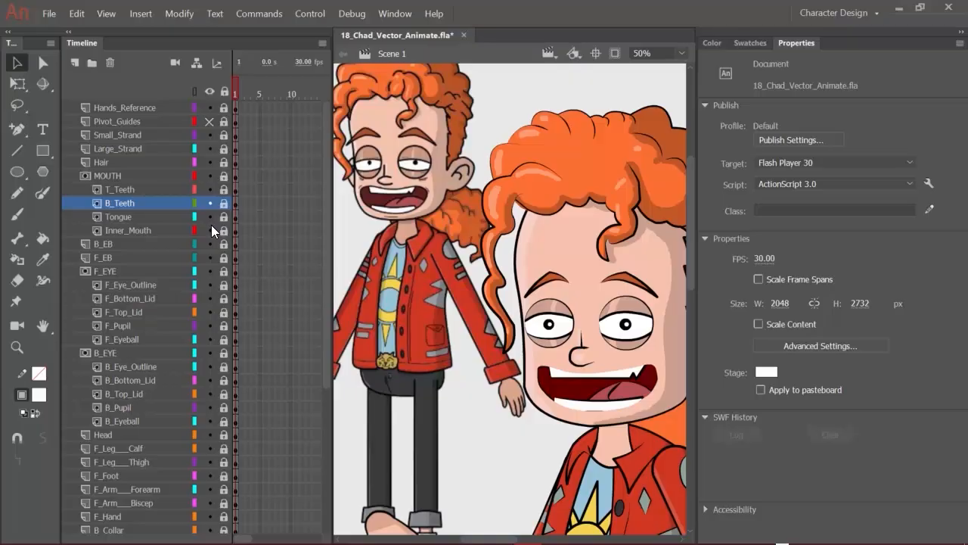
- Unlock T_Teeth, hide the MOUTH and Inner_Mouth layers, and bow the lower edge of the top teeth slightly downward
click(154, 189)
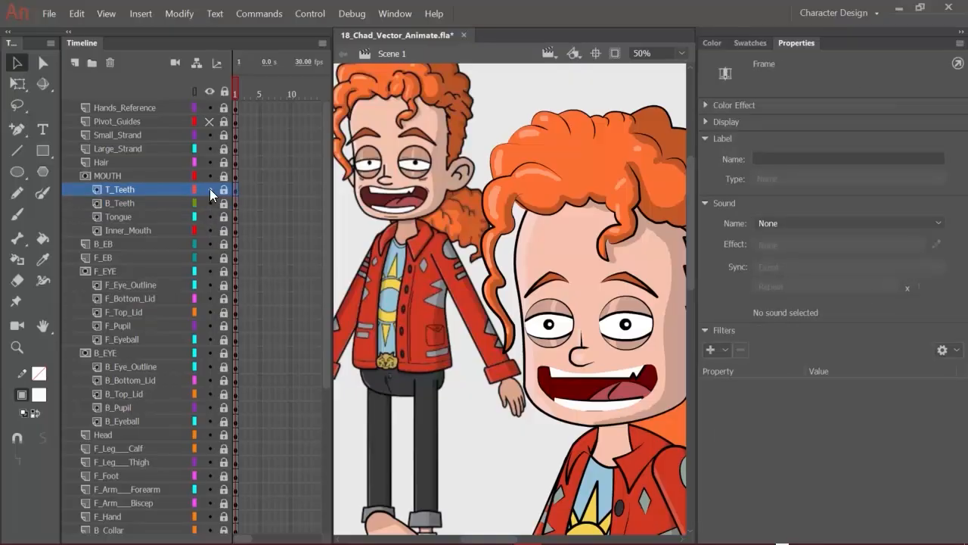
click(224, 189)
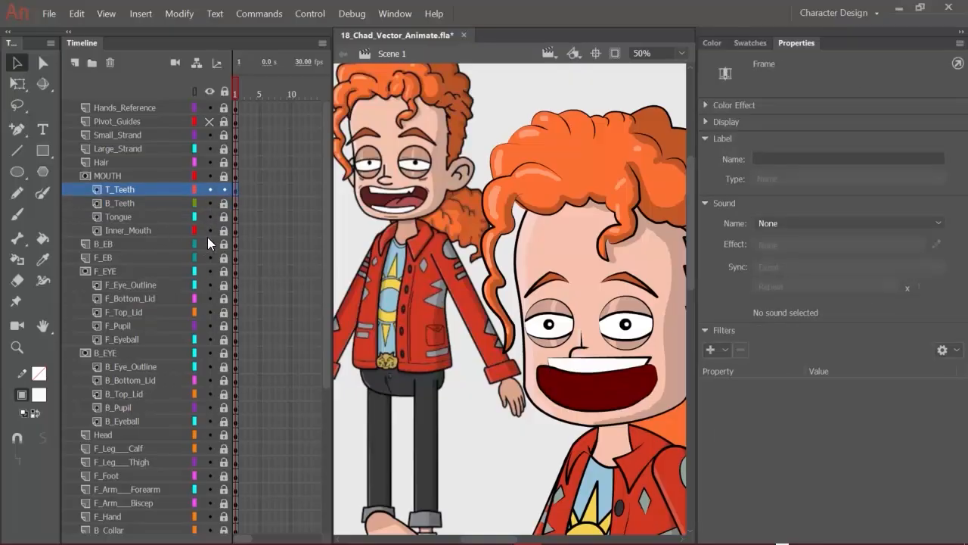
click(209, 175)
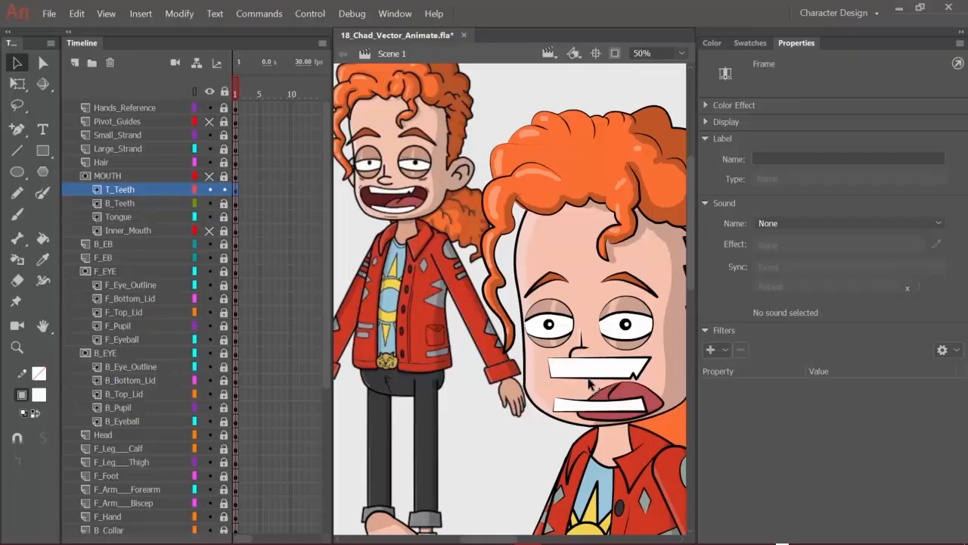
drag(589, 377, 588, 386)
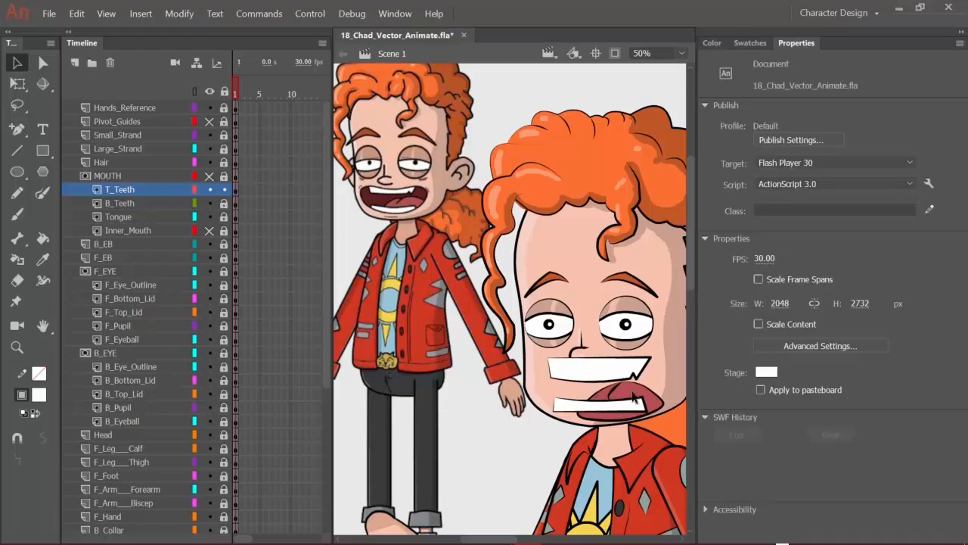
- Unlock the Tongue layer, extend the tongue's outline toward the left corner of the mouth, and give its crease line a tapered width profile
click(153, 215)
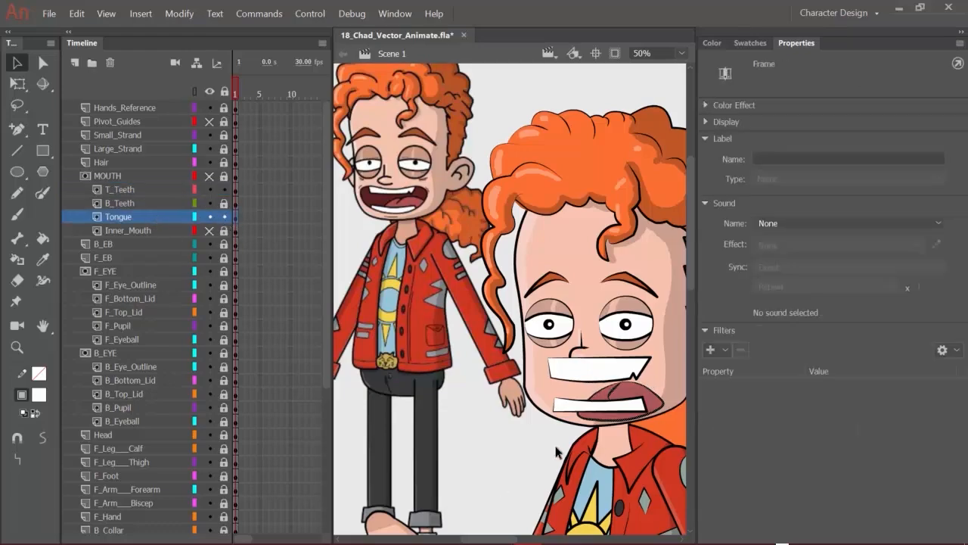
click(594, 382)
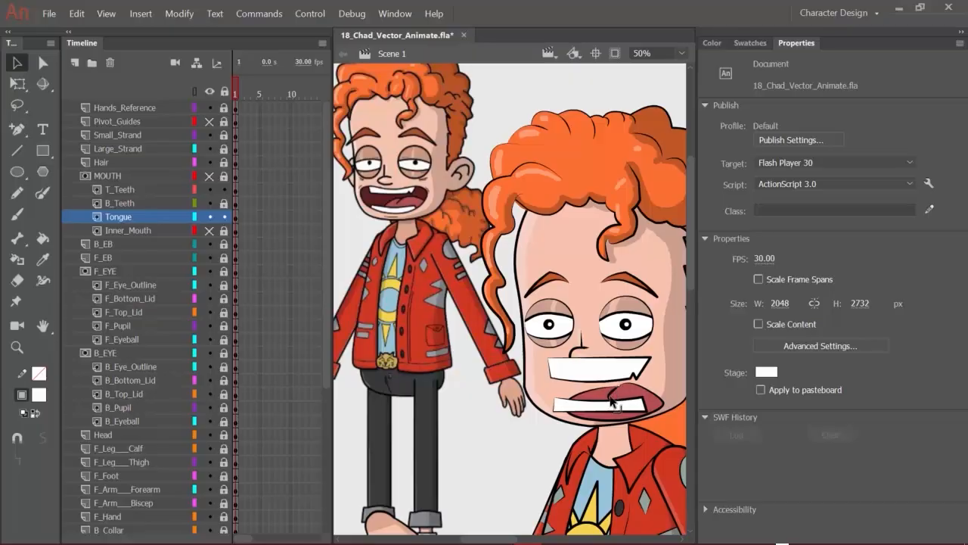
click(610, 399)
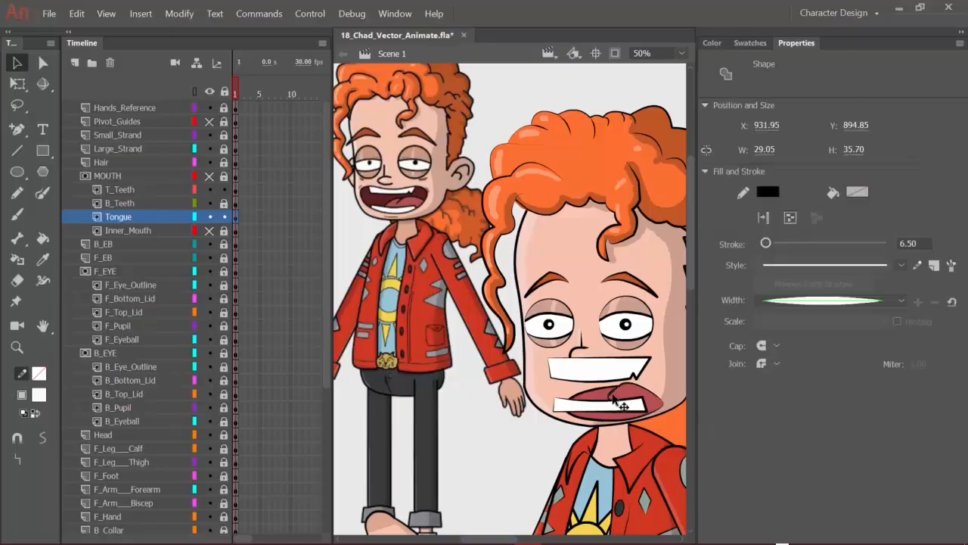
click(892, 298)
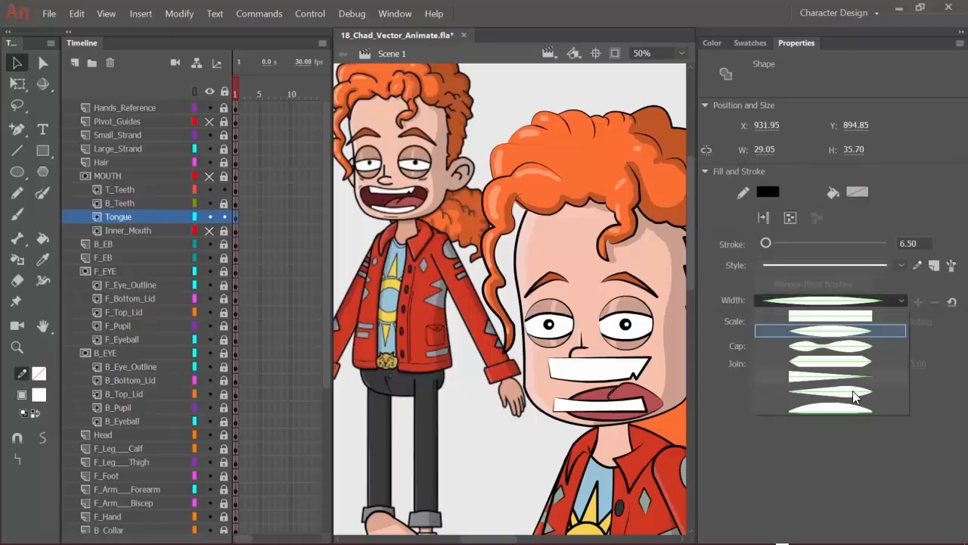
click(841, 408)
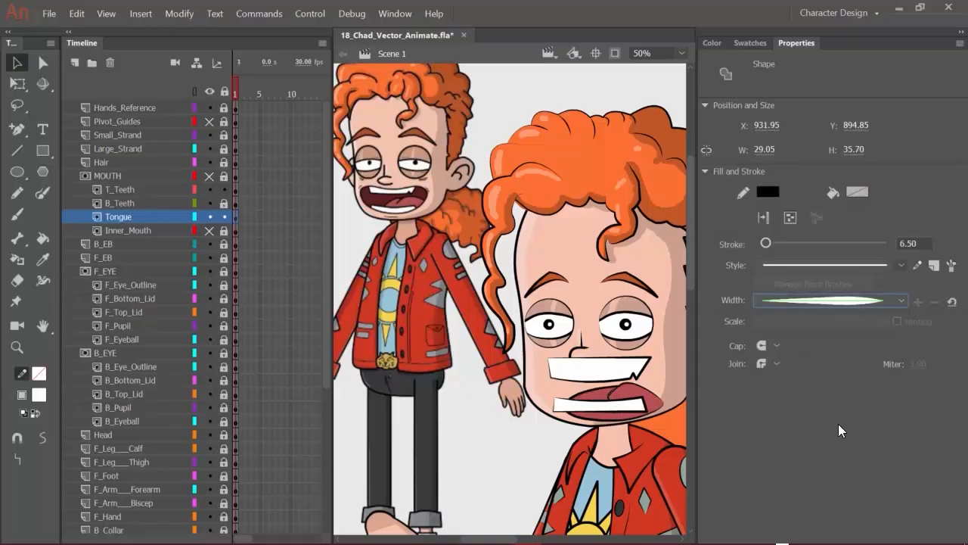
click(472, 442)
click(610, 399)
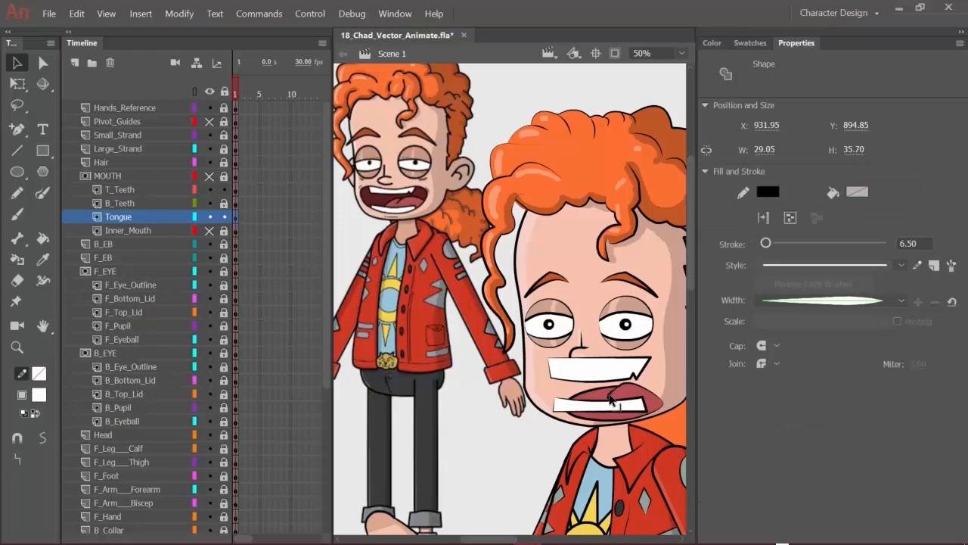
click(846, 301)
click(841, 376)
click(452, 490)
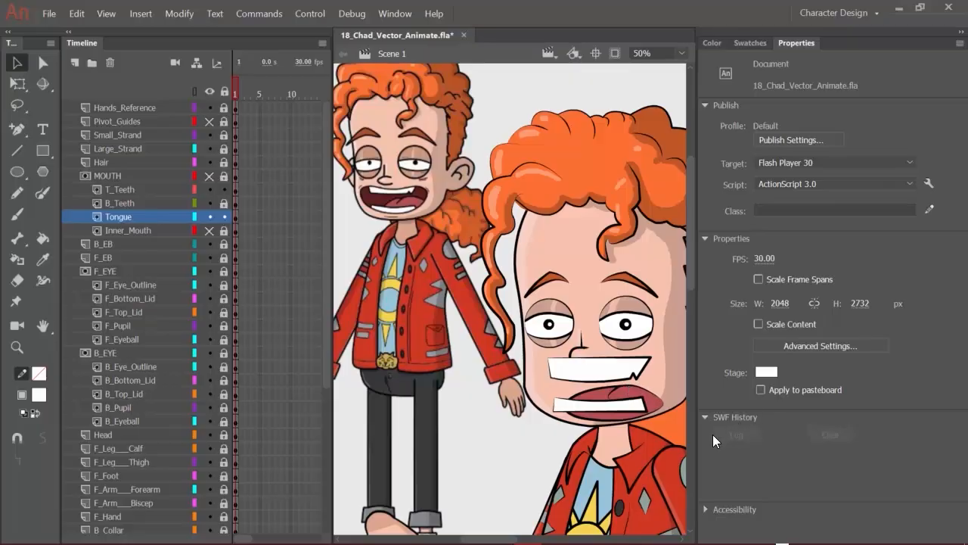
- Show the Inner_Mouth and MOUTH layers and lock the Tongue and T_Teeth layers to restore the masked mouth
click(210, 230)
click(224, 216)
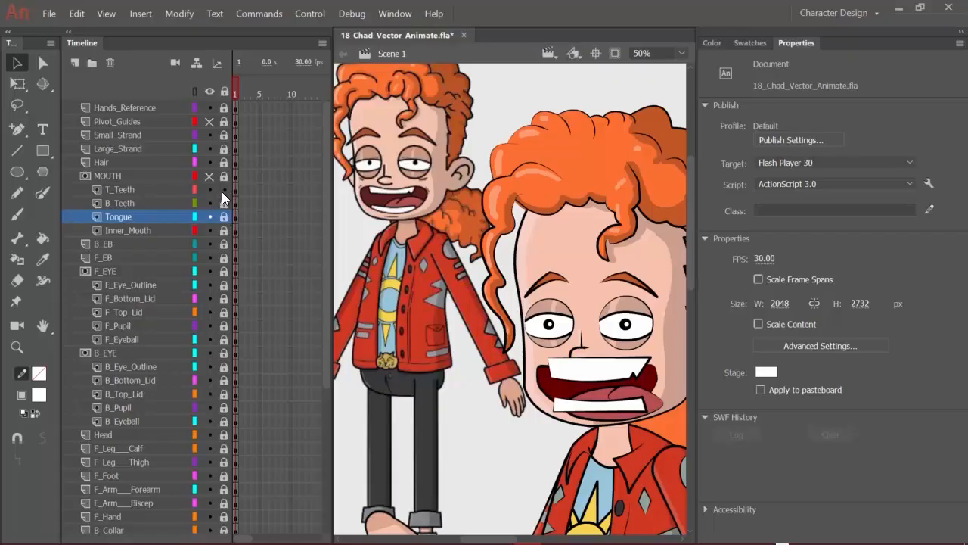
click(224, 190)
click(210, 176)
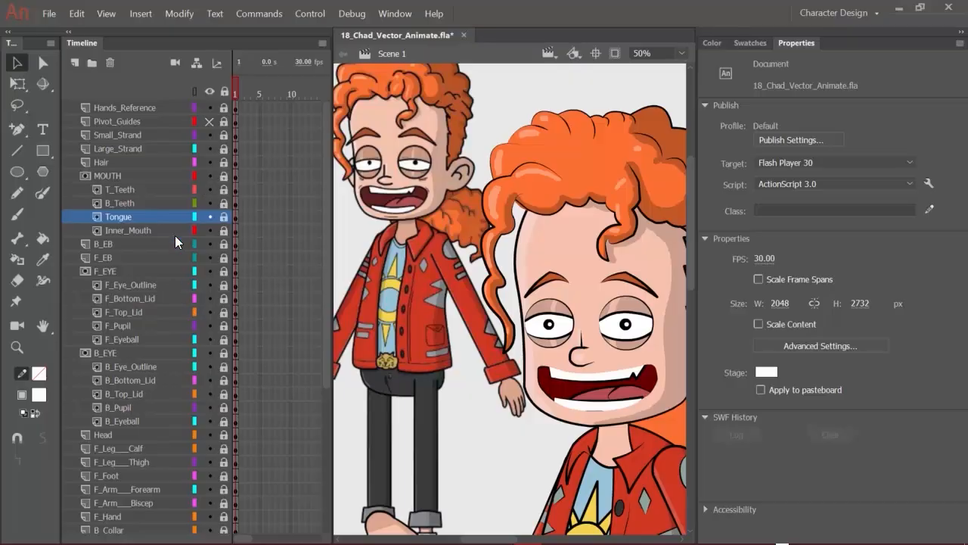
- Unlock the MOUTH, T_Teeth, B_Teeth and Tongue layers, hide MOUTH and Inner_Mouth, and select the tongue for free transformation
click(224, 216)
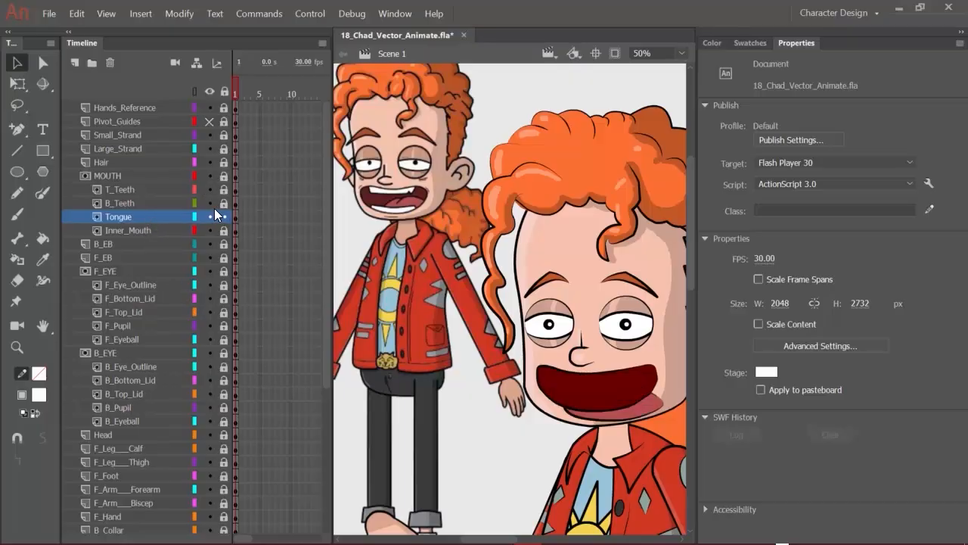
key(q)
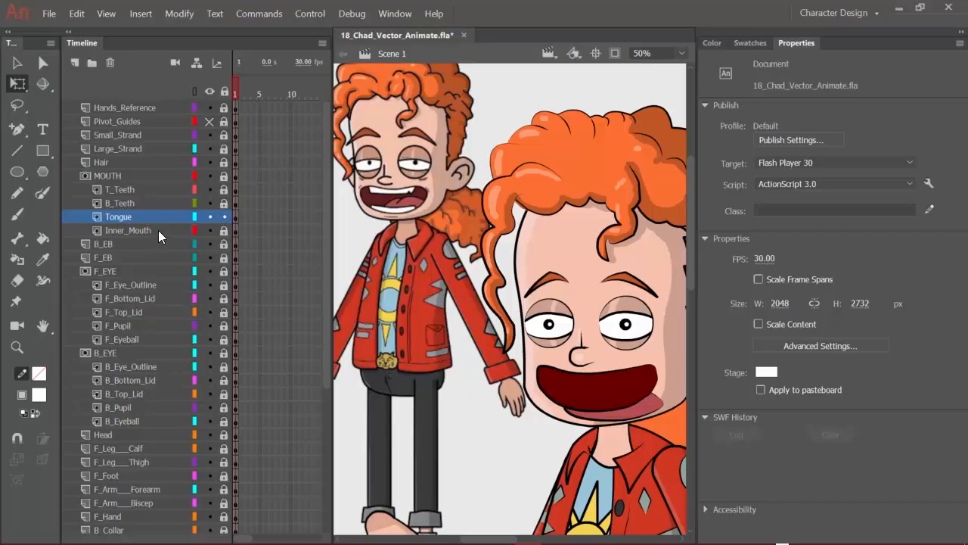
drag(224, 190, 224, 177)
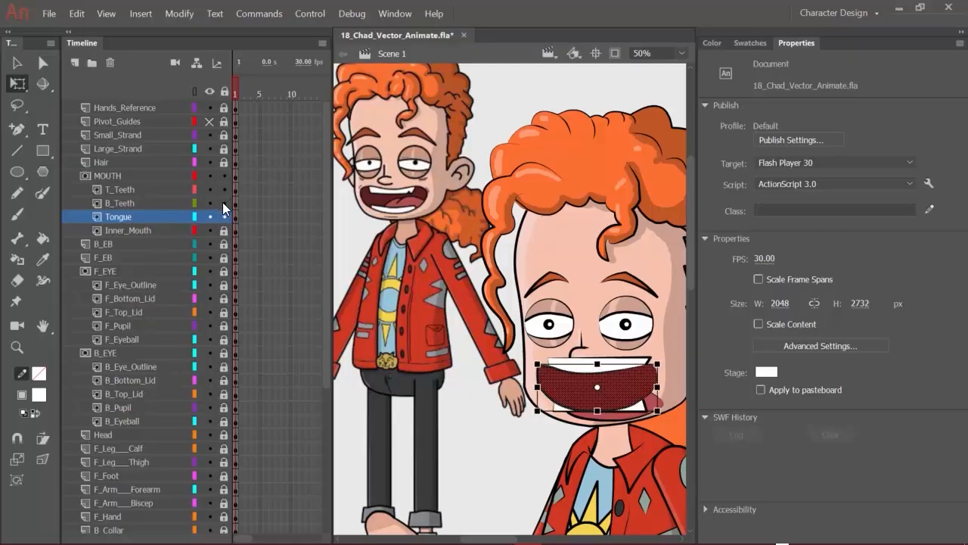
click(210, 175)
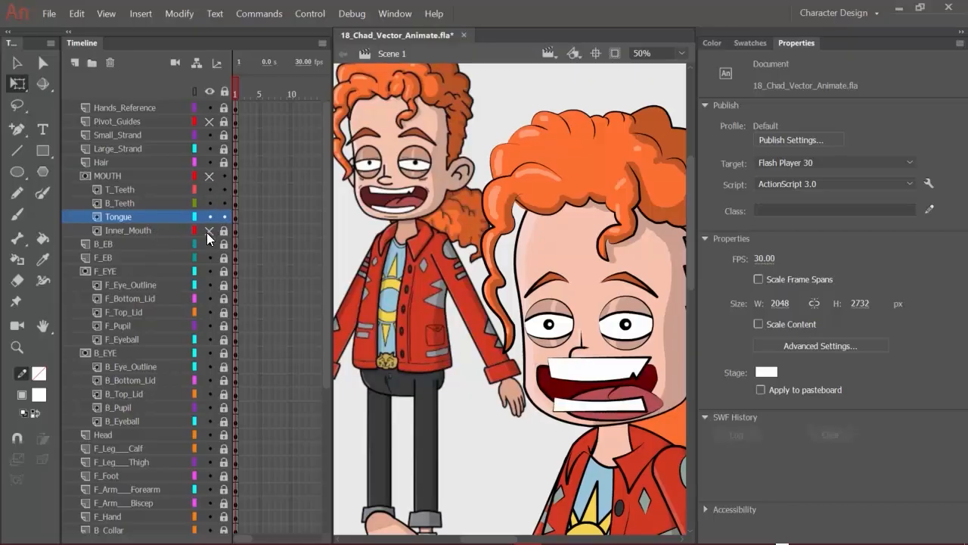
click(210, 230)
click(143, 212)
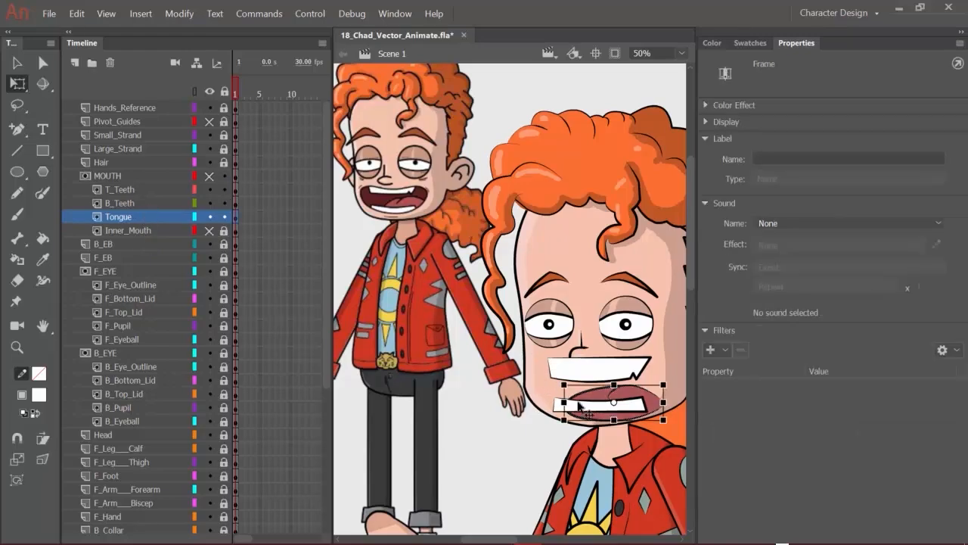
- Move the tongue's transformation point to its right edge and narrow the tongue from the left to a width of about 202.25
drag(566, 402, 665, 402)
key(ctrl+z)
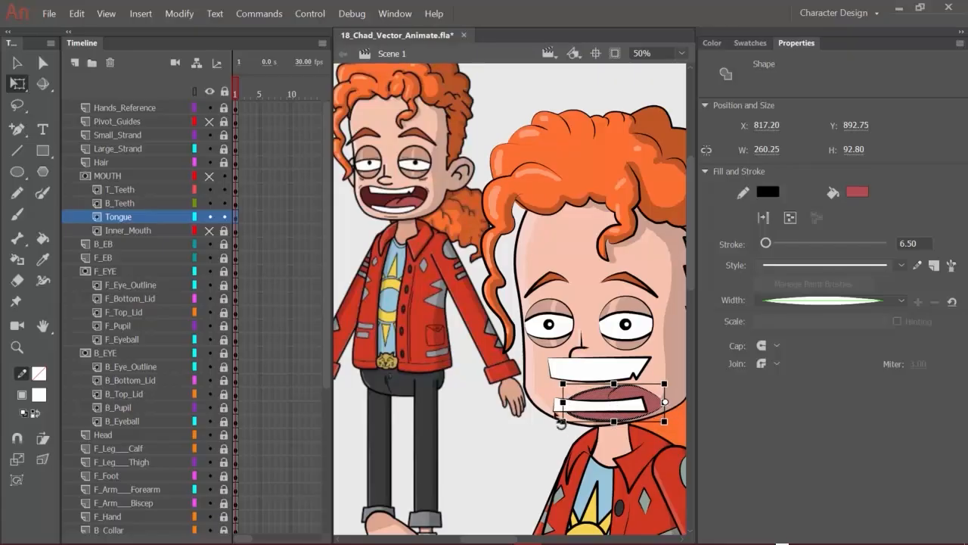
drag(564, 403, 585, 404)
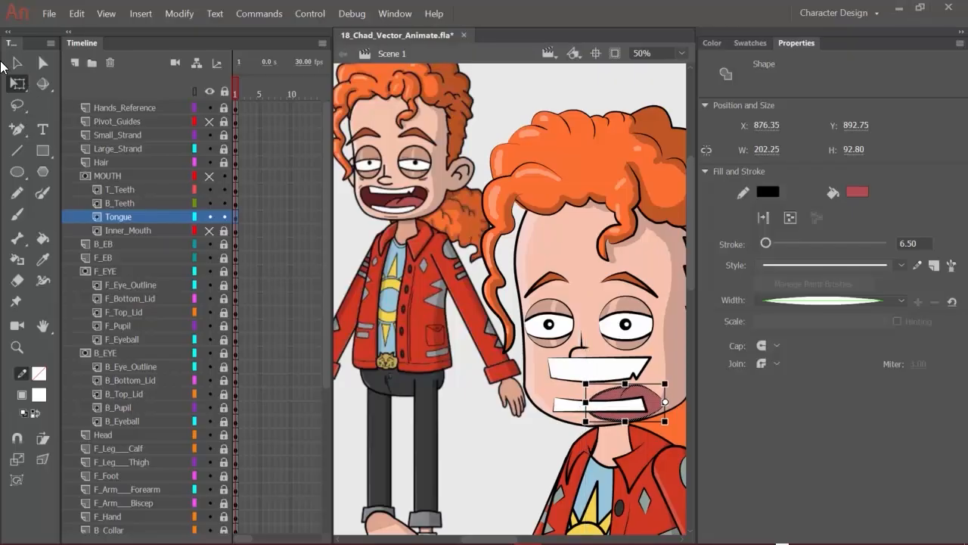
click(17, 62)
click(572, 456)
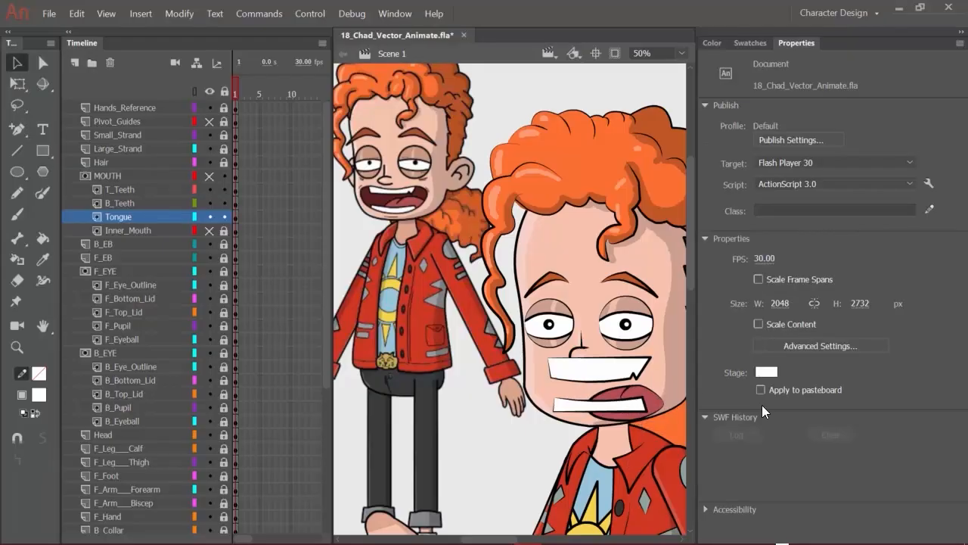
- Show all the hidden mouth layers again and lock them so the MOUTH mask applies
click(209, 189)
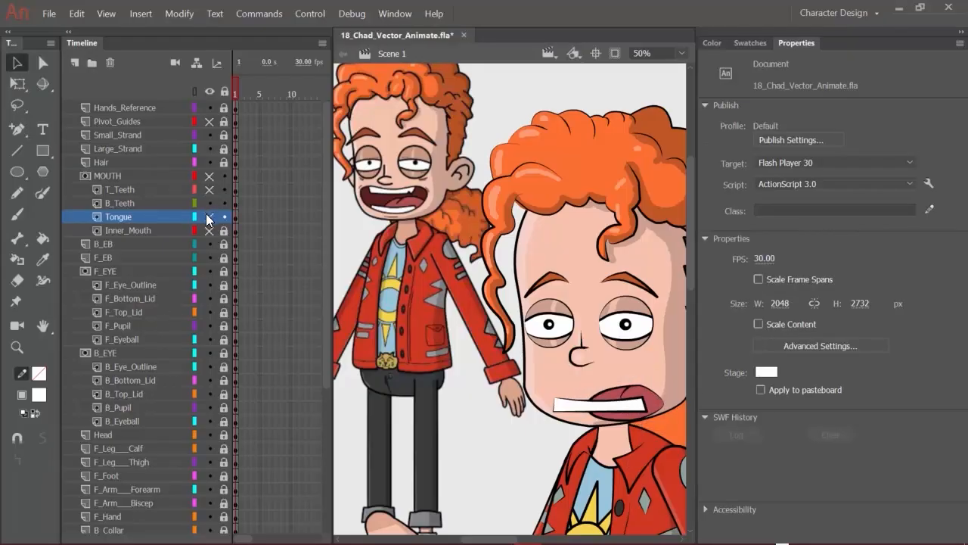
click(210, 230)
click(209, 189)
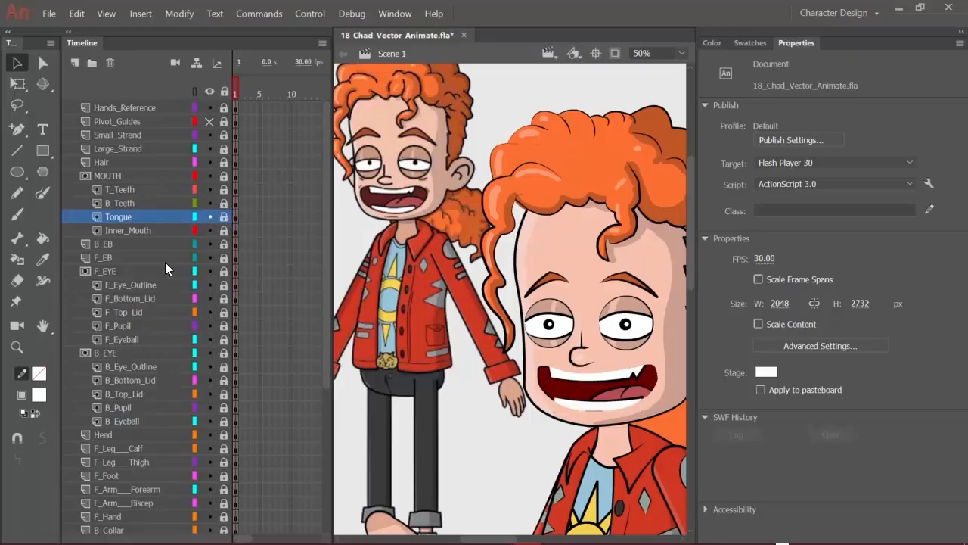
- Unlock B_Teeth, stretch the bottom teeth downward to a height of about 49.70, and lock the layer again
click(139, 204)
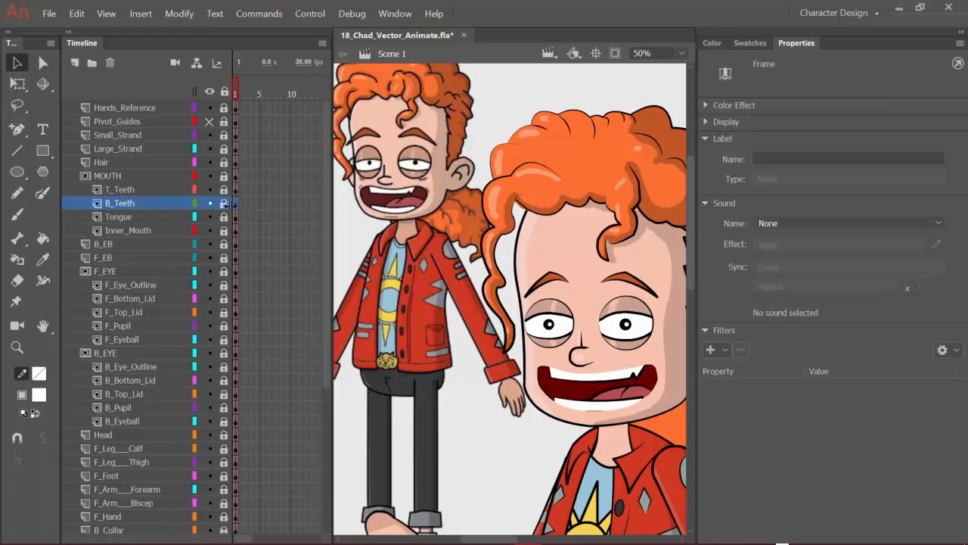
click(224, 202)
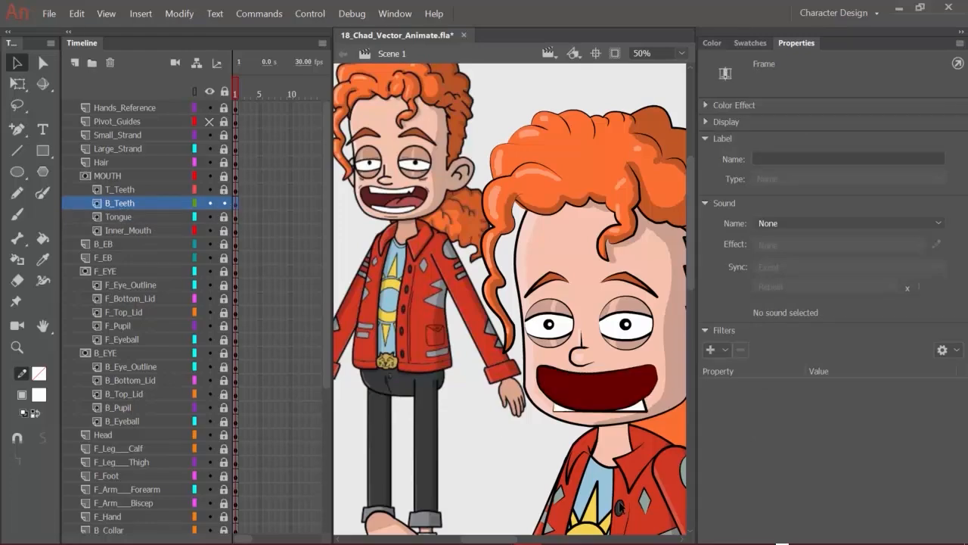
click(236, 203)
key(q)
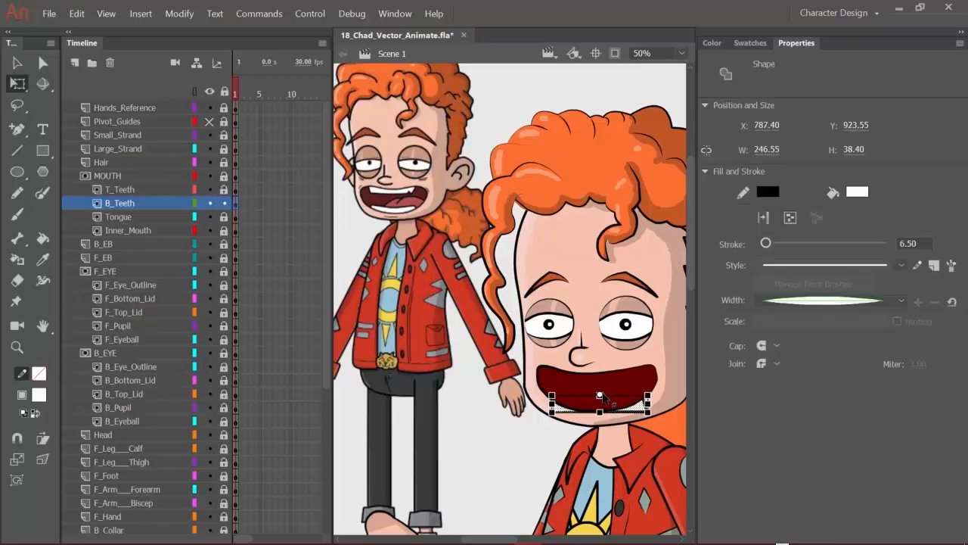
drag(600, 413, 600, 418)
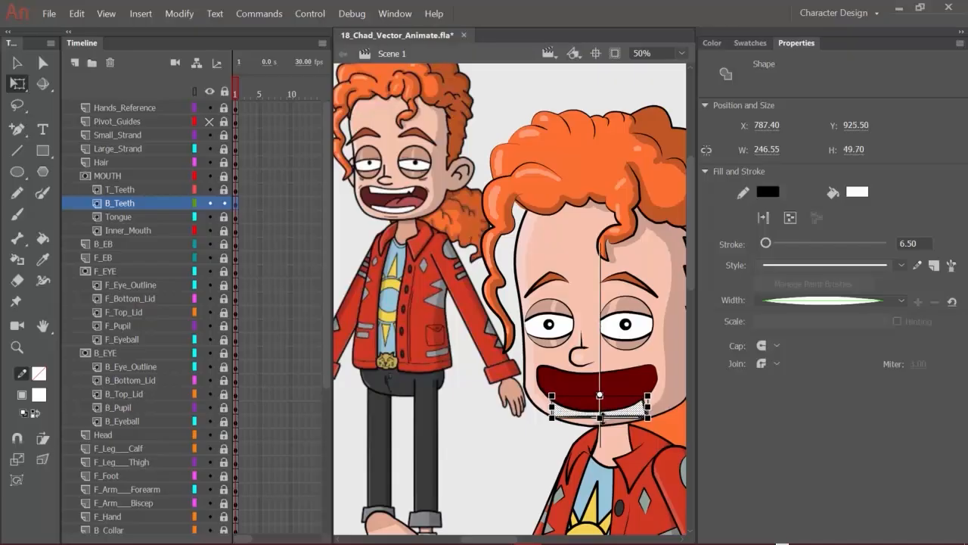
click(230, 201)
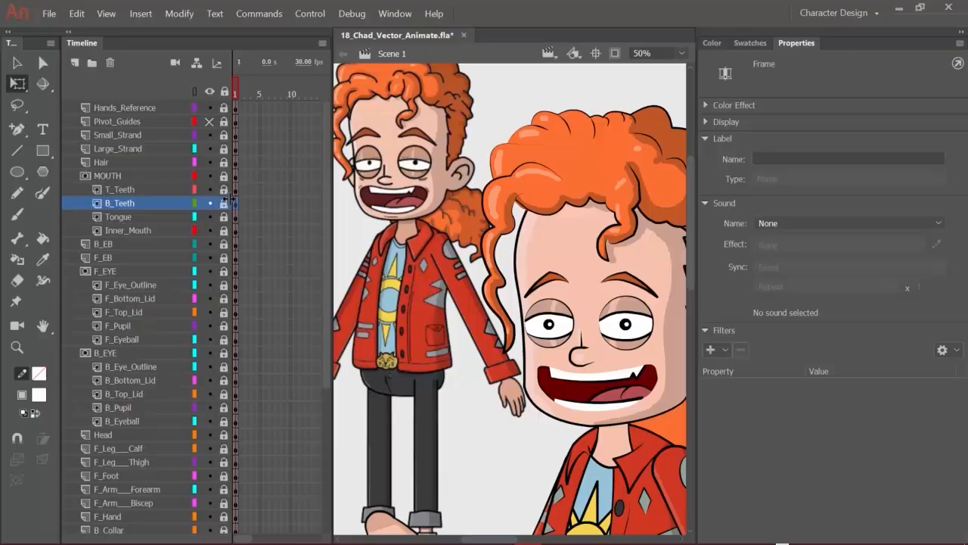
- Unlock and duplicate the Inner_Mouth layer, move the copy above T_Teeth inside the MOUTH mask, and rename it Outline
click(131, 228)
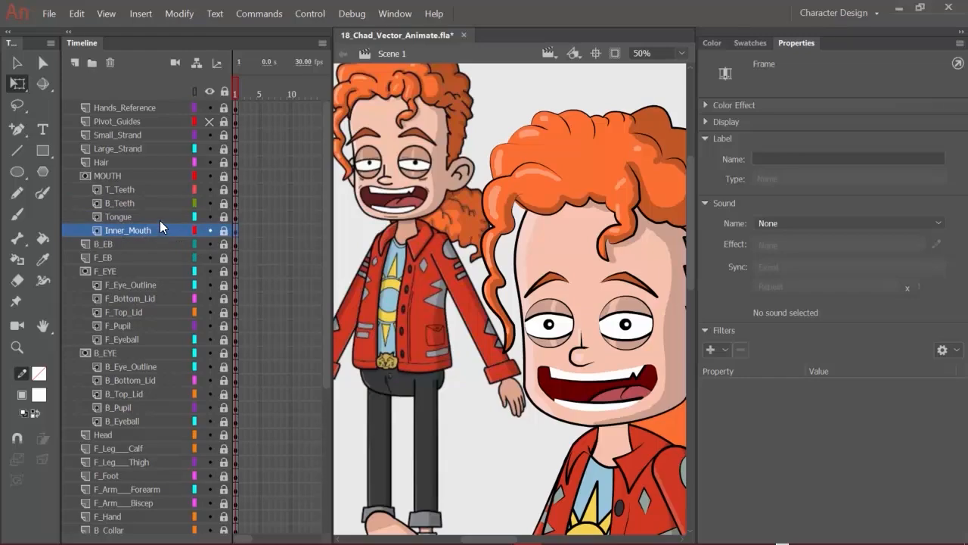
click(223, 230)
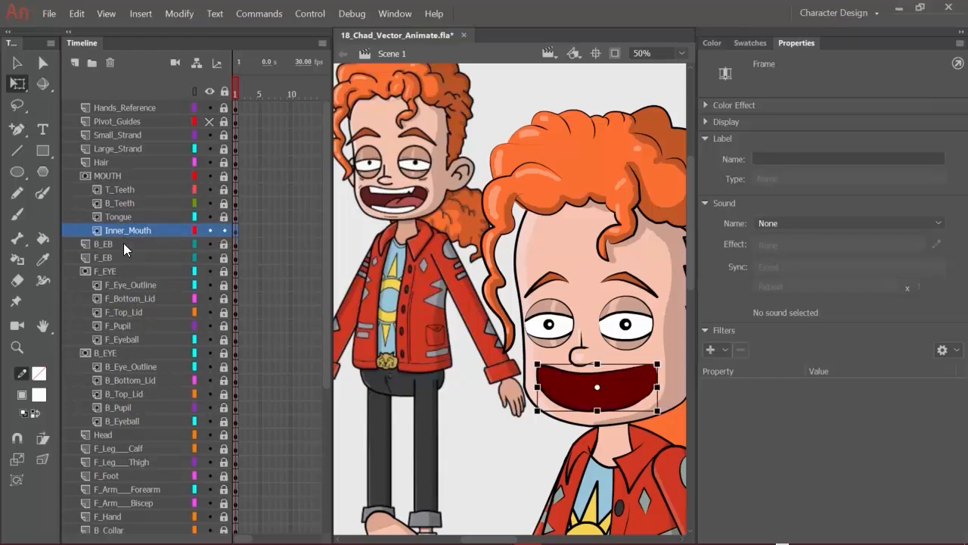
right_click(129, 228)
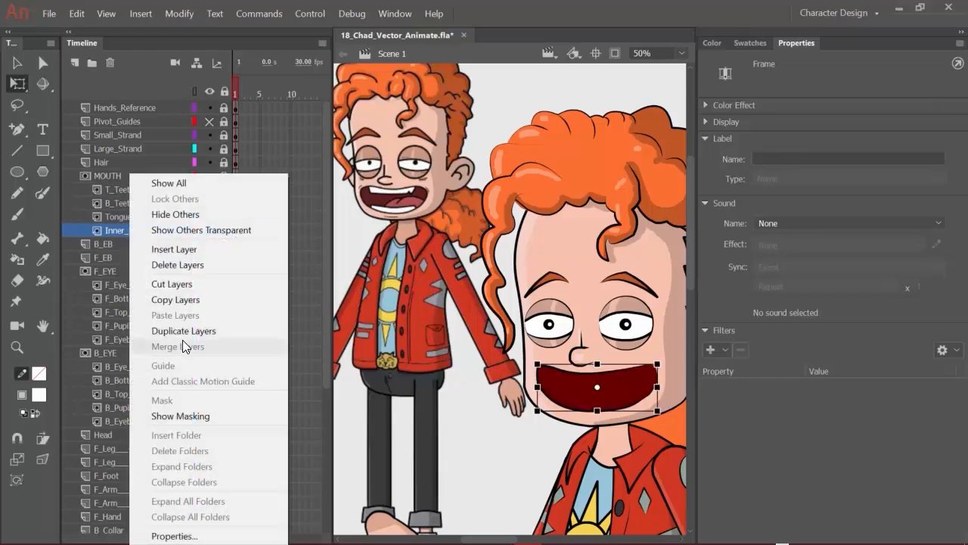
click(184, 332)
drag(132, 228, 134, 184)
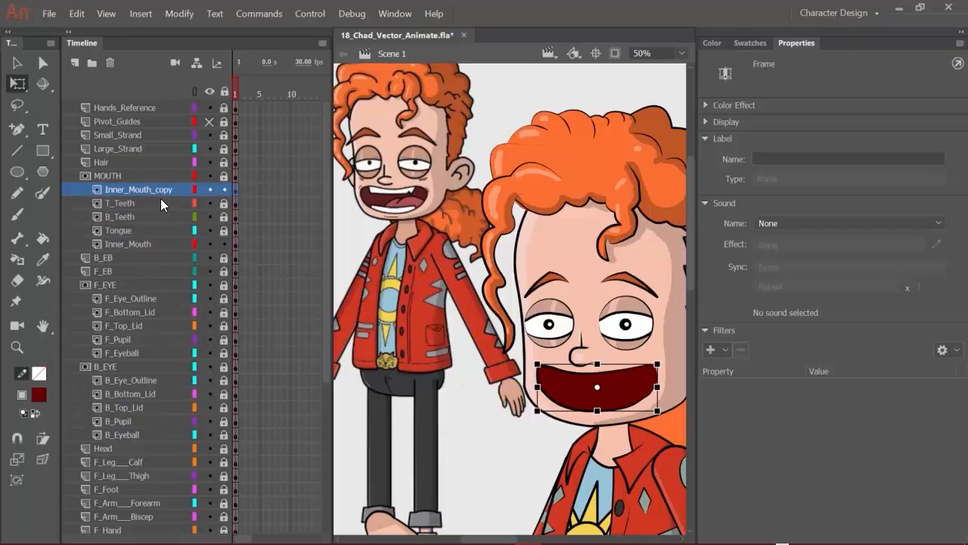
double_click(144, 190)
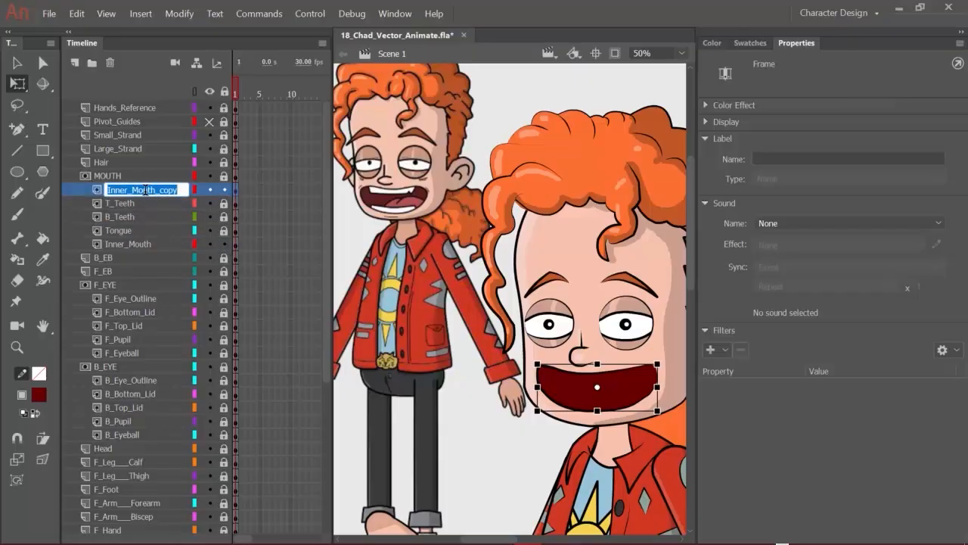
text(Outline)
key(Return)
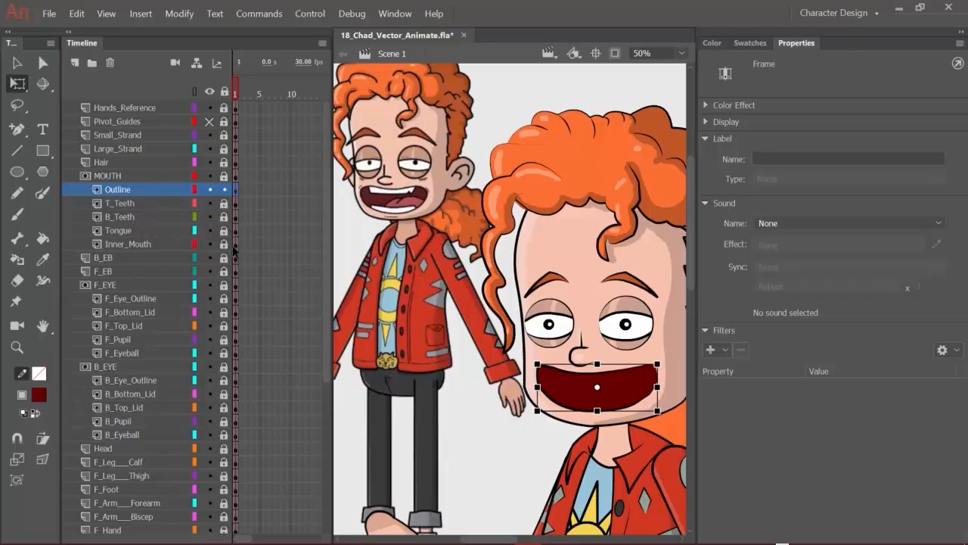
- Hide the MOUTH mask, delete the dark red fill of the Outline layer's mouth shape, keeping its stroke, and lock the layer
click(17, 64)
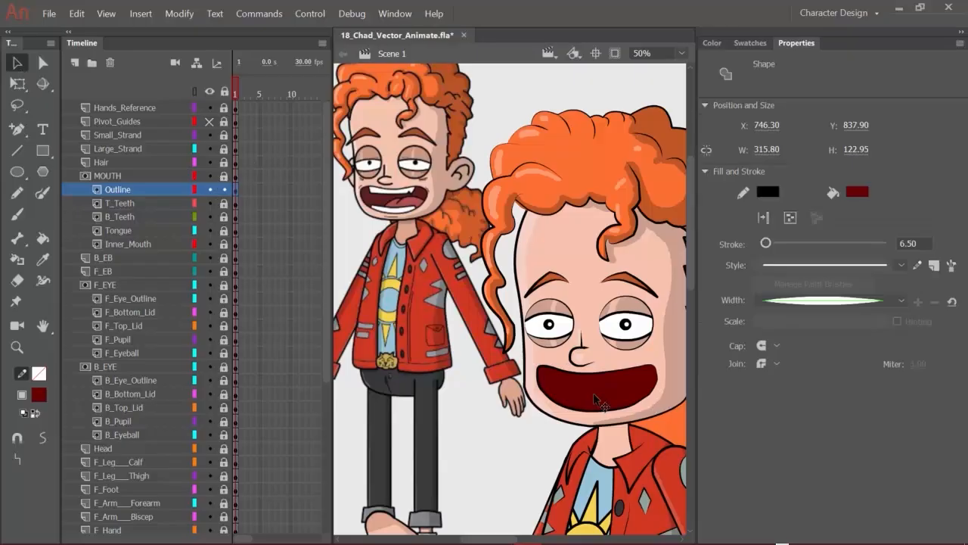
click(211, 176)
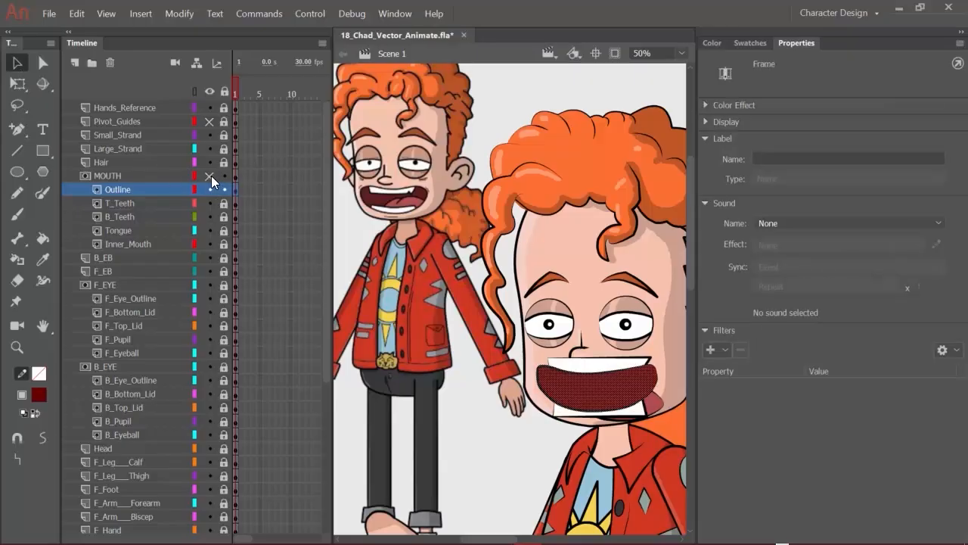
click(224, 189)
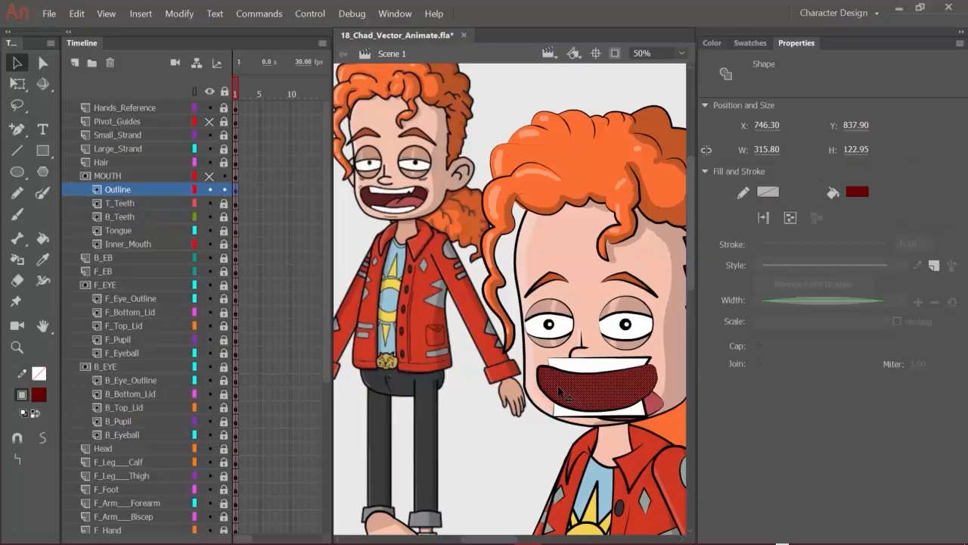
key(Delete)
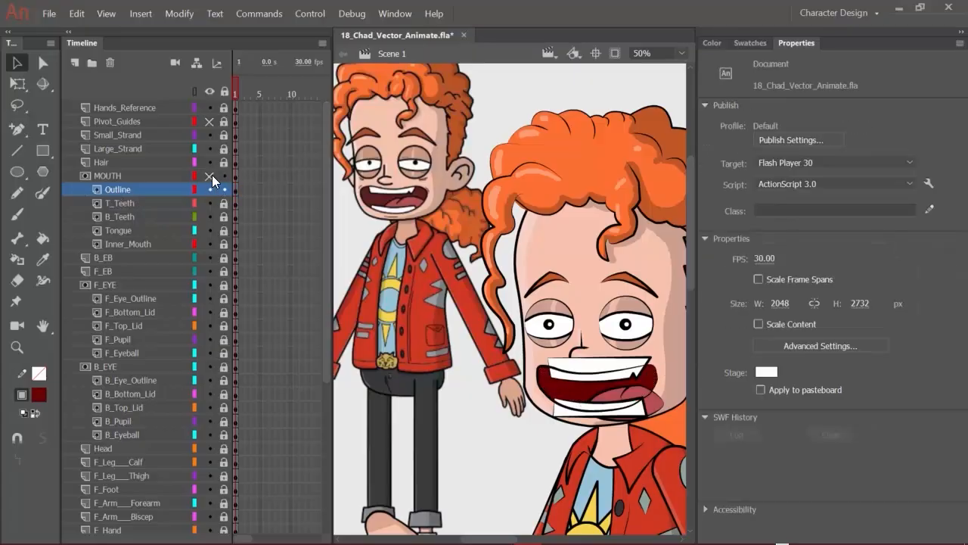
key(ctrl+z)
click(223, 189)
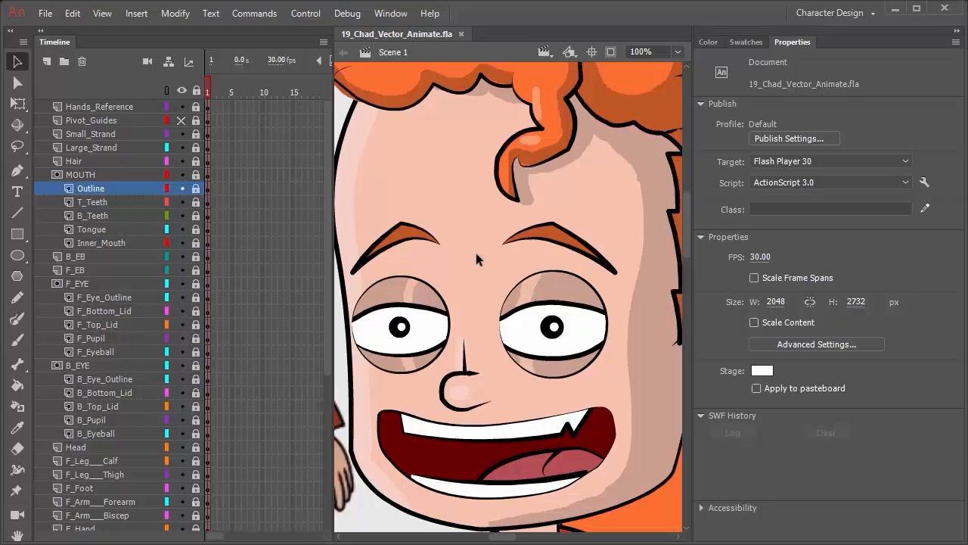
- Add a new layer above Hands_Reference and name it Mouth_Reference
click(90, 106)
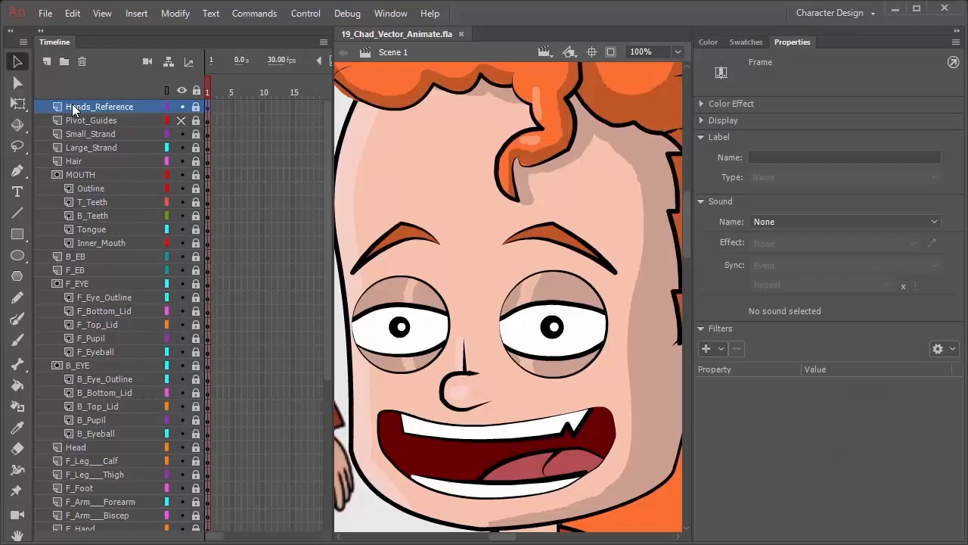
click(47, 62)
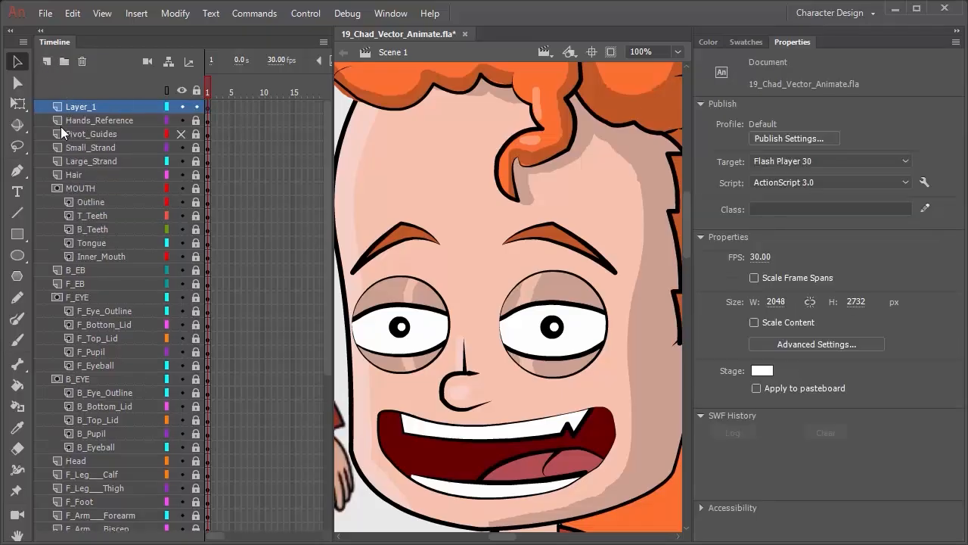
double_click(89, 106)
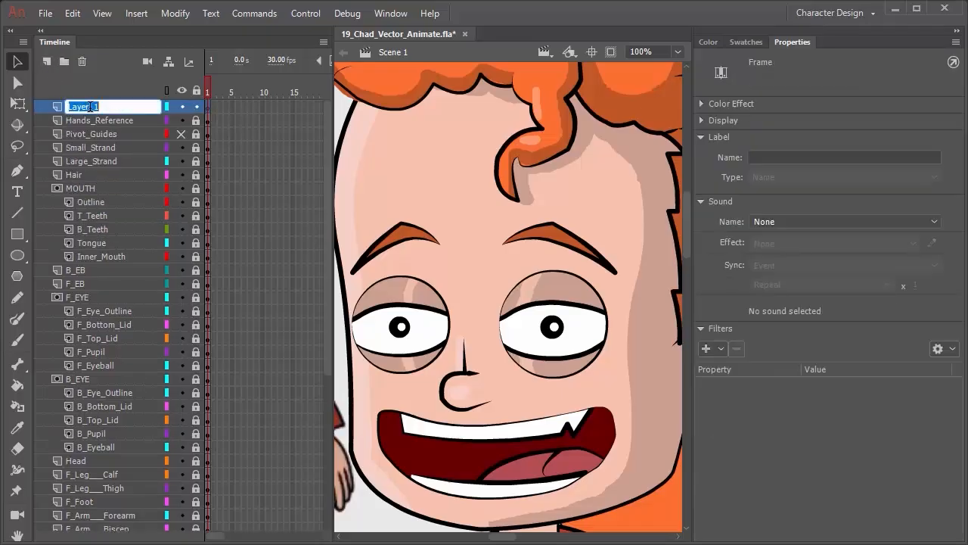
text(Mouth_Reference)
key(Return)
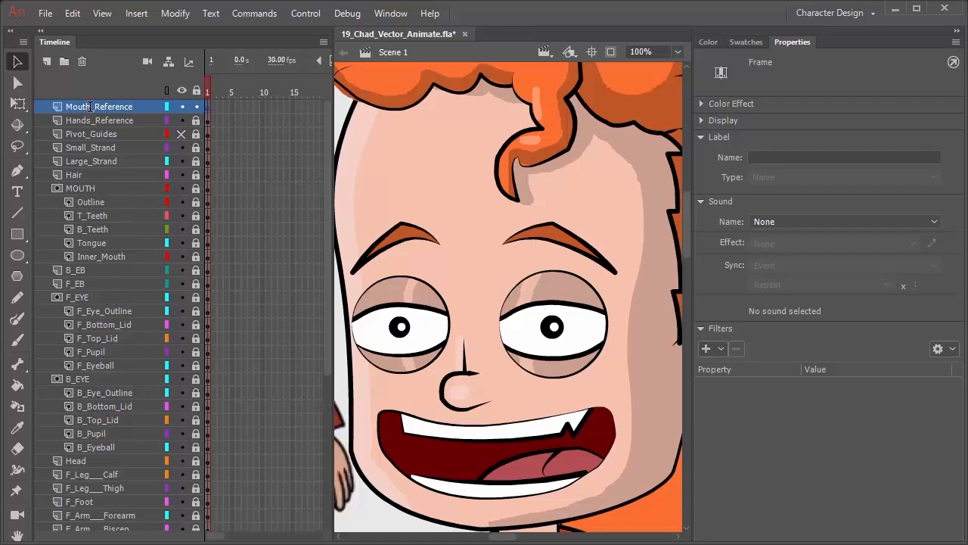
- Import Phonemes.png from the Exercise Files folder onto the Mouth_Reference layer
key(ctrl+r)
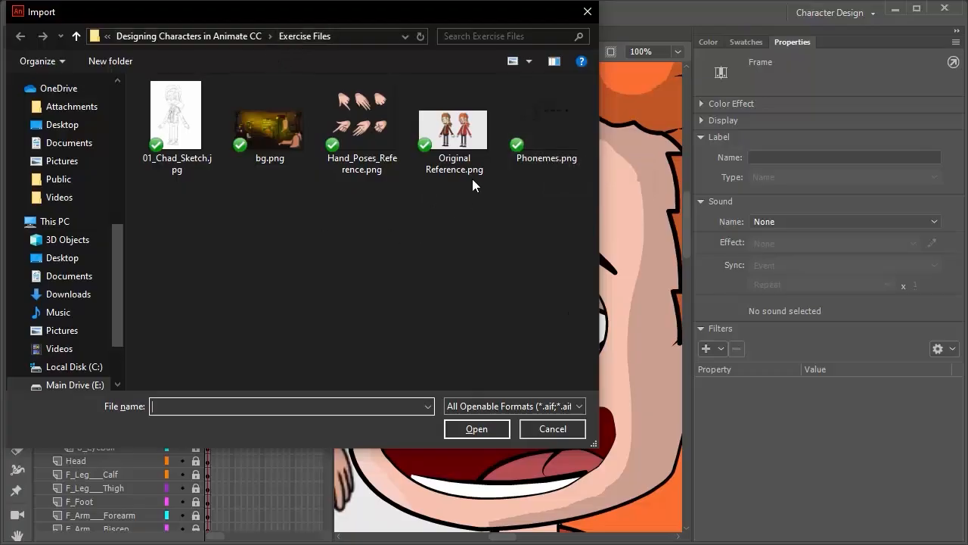
click(539, 128)
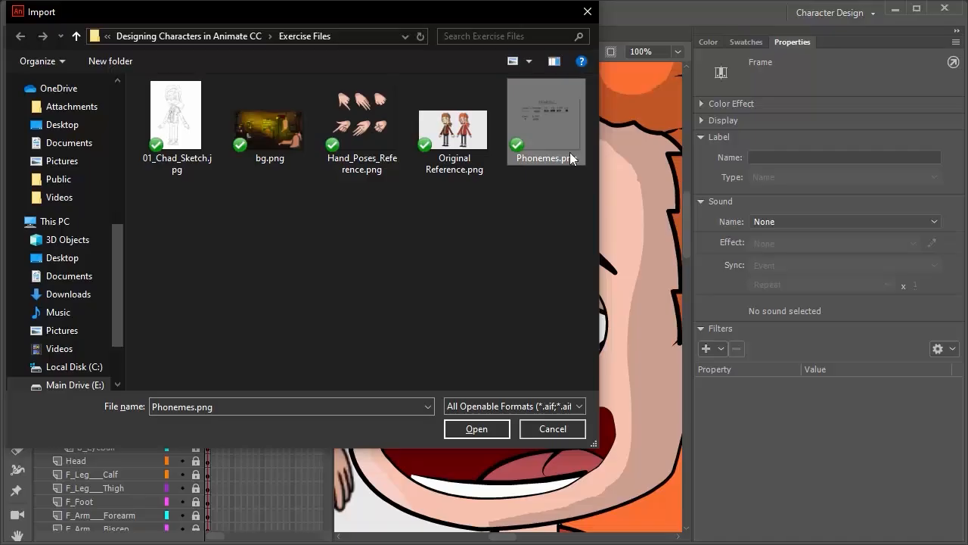
click(476, 427)
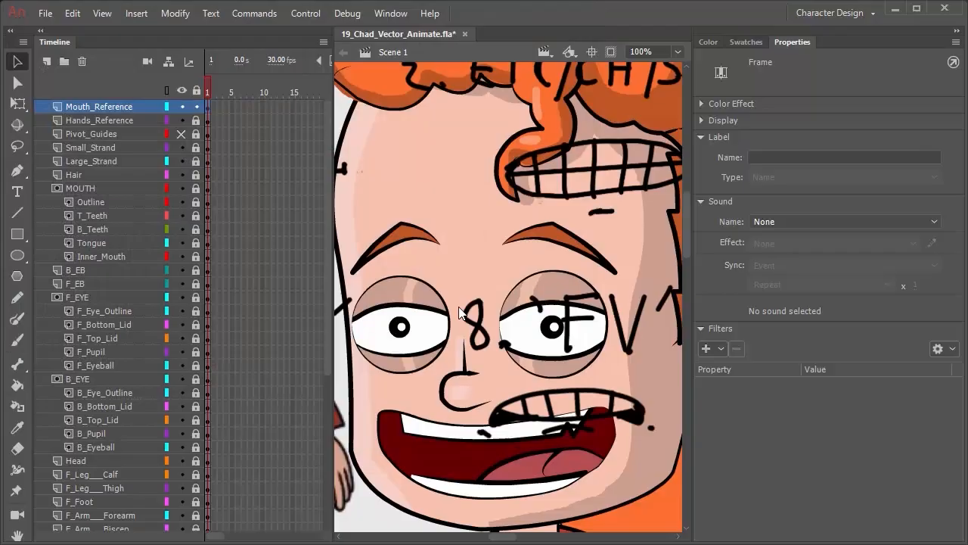
- Hide every layer except Mouth_Reference and select the imported phoneme chart
alt+click(183, 106)
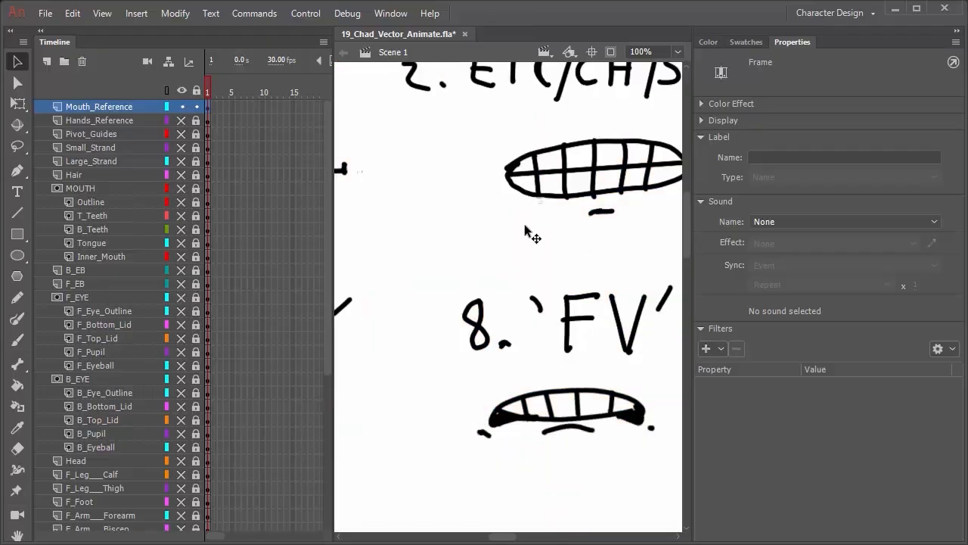
scroll(525, 227, down, 3)
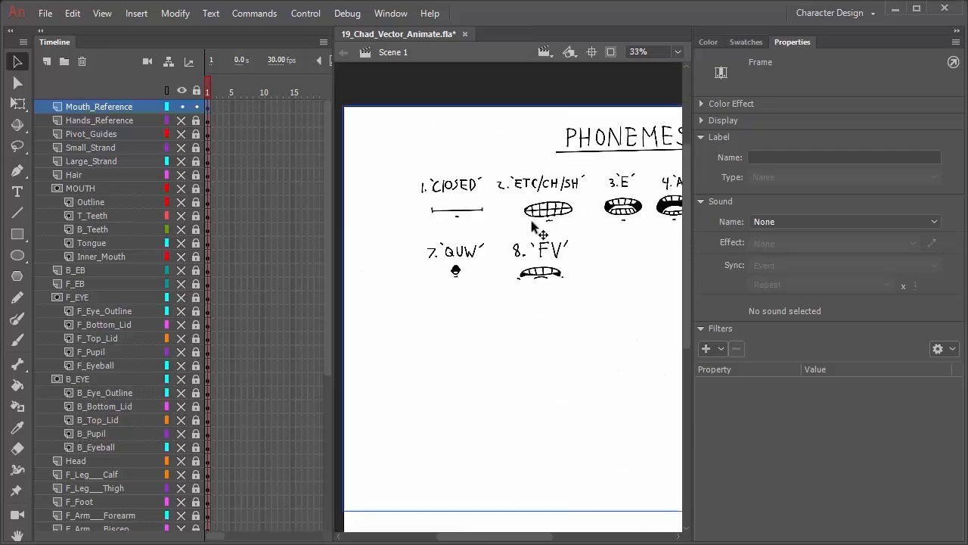
scroll(532, 222, down, 2)
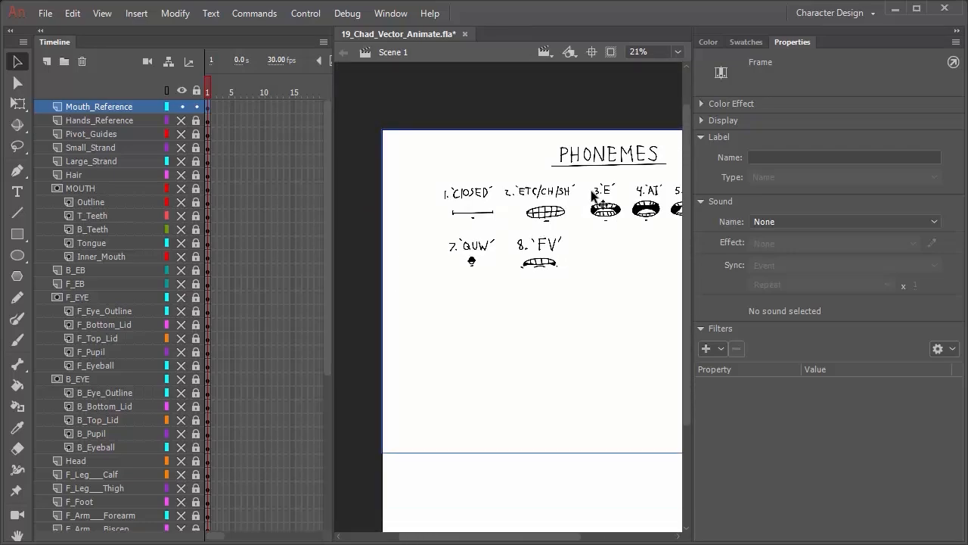
key(space)
drag(571, 181, 507, 205)
click(534, 192)
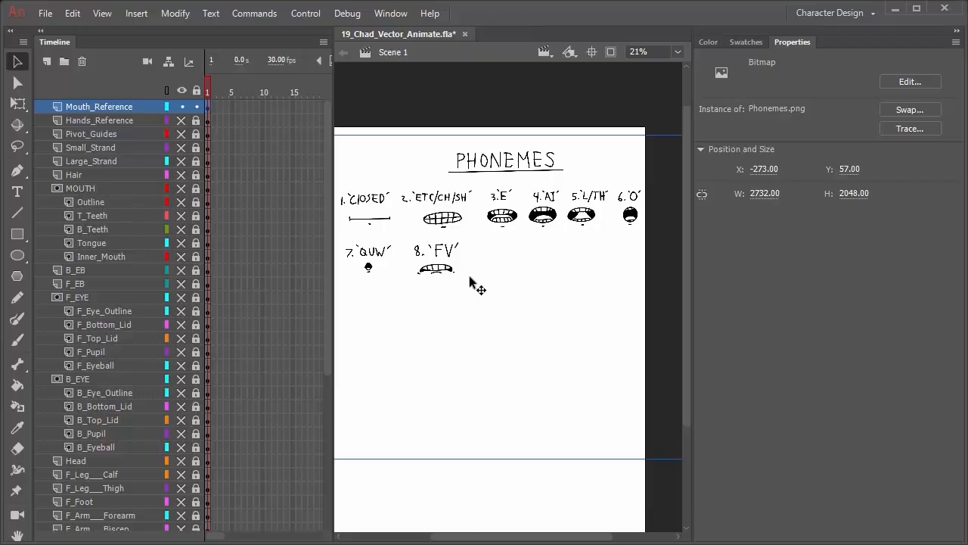
- Unlock all layers and extend the frames of every layer from Mouth_Reference down to SKETCH to frame 8
click(200, 90)
click(200, 90)
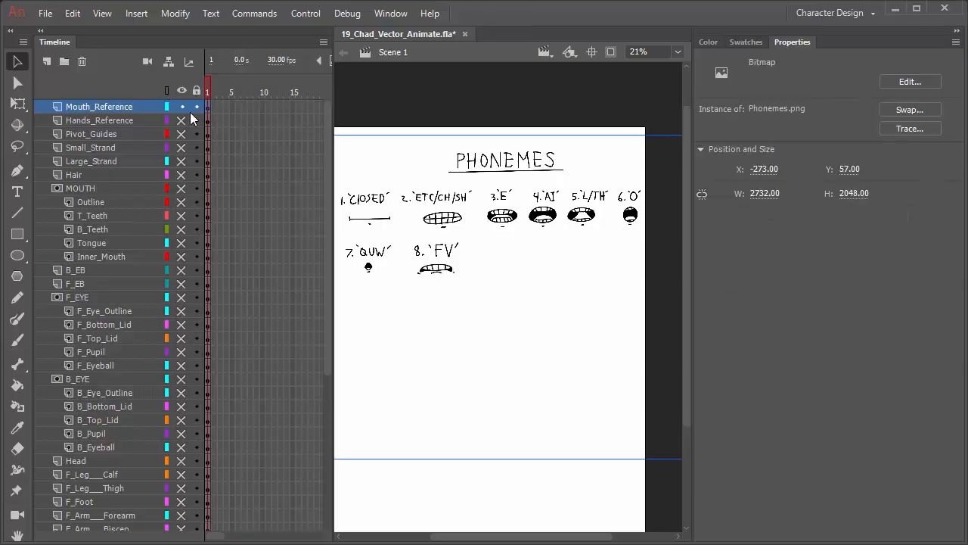
click(256, 106)
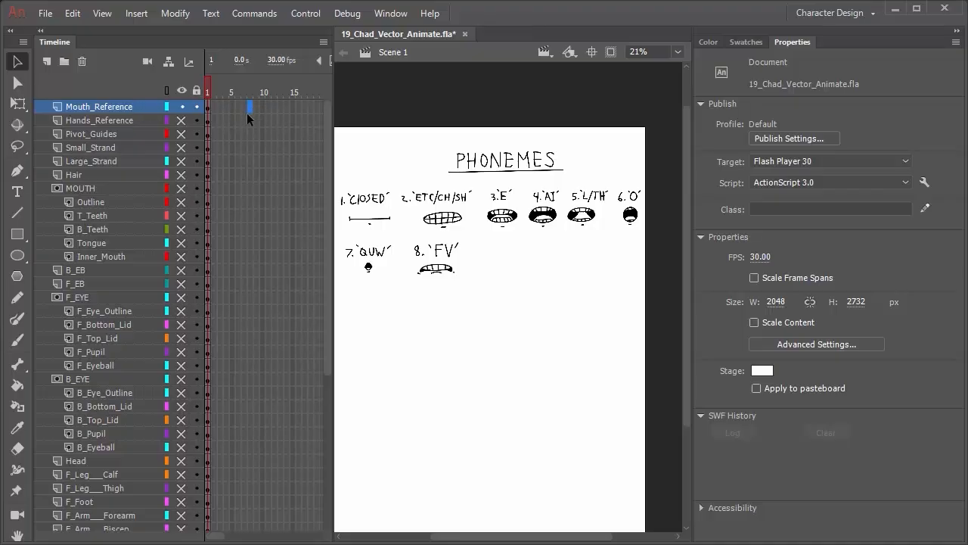
scroll(288, 436, down, 6)
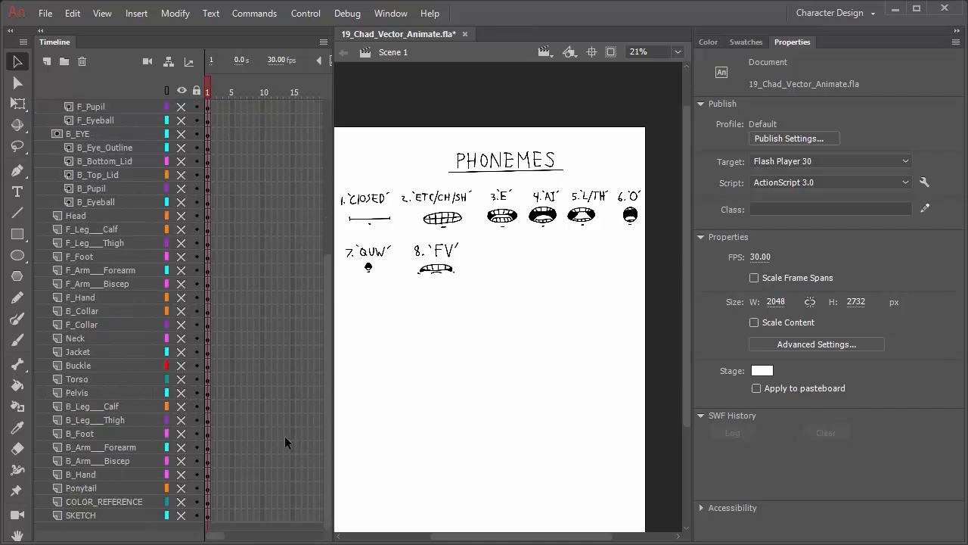
click(247, 522)
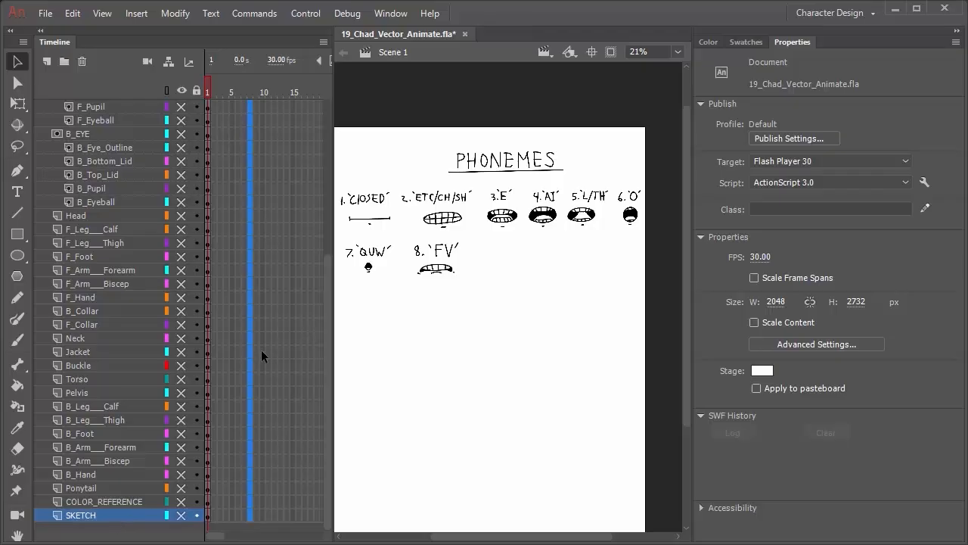
scroll(257, 356, up, 6)
scroll(250, 358, down, 6)
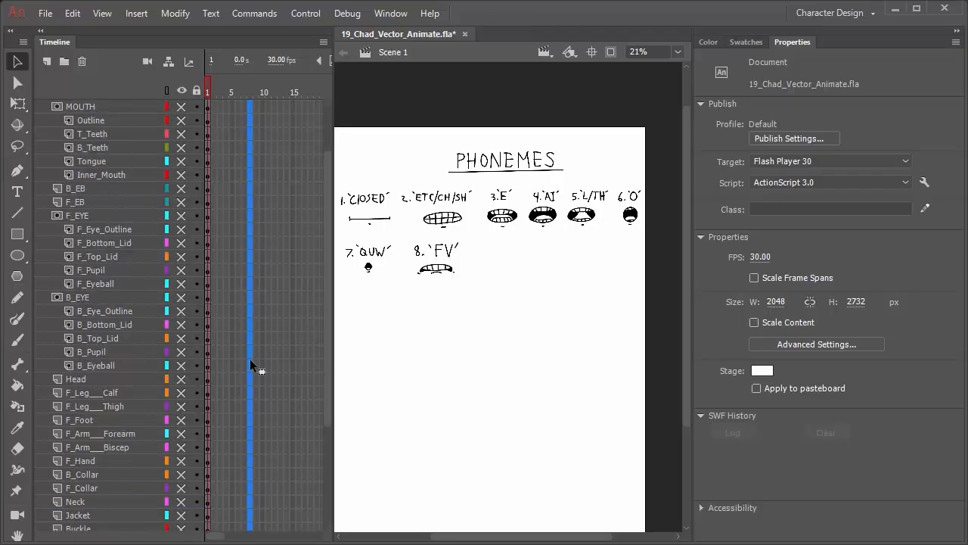
scroll(249, 359, up, 6)
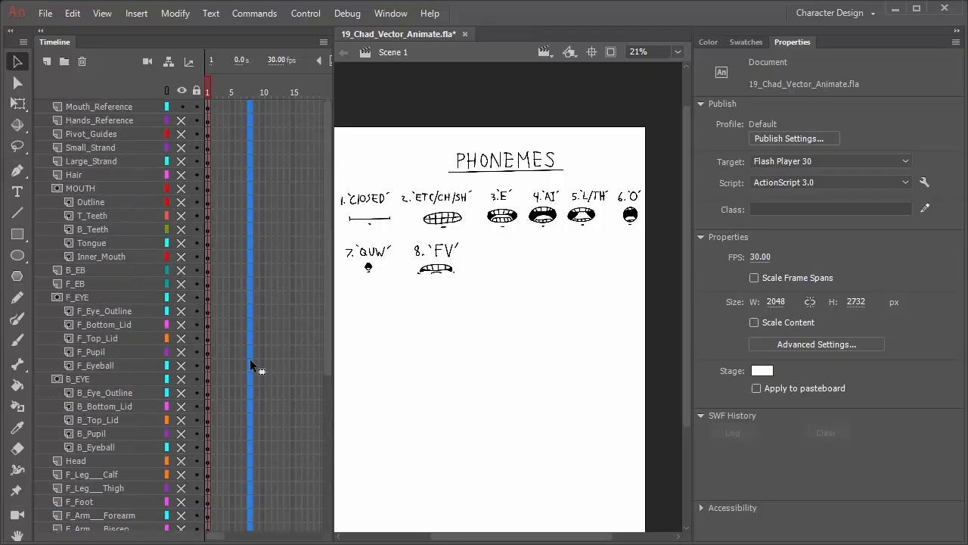
key(F5)
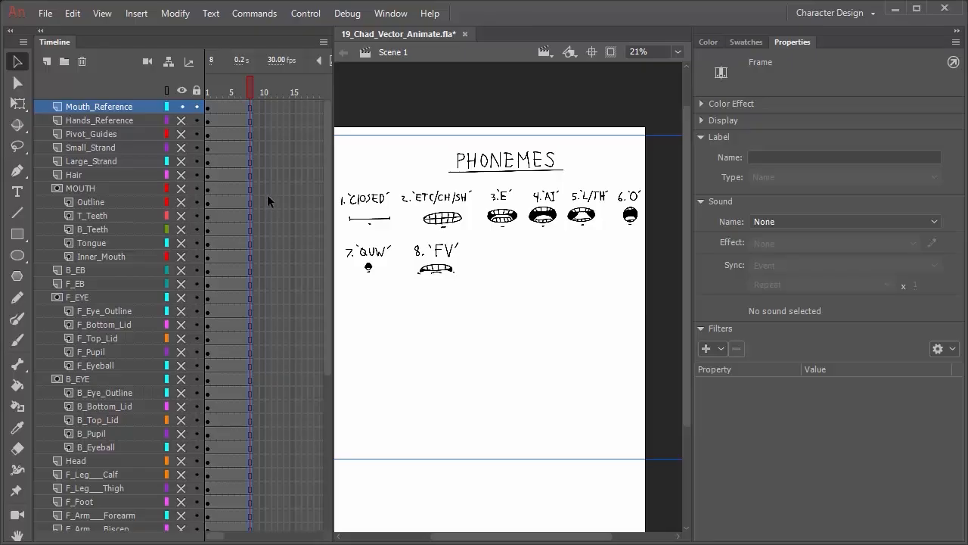
scroll(255, 199, down, 6)
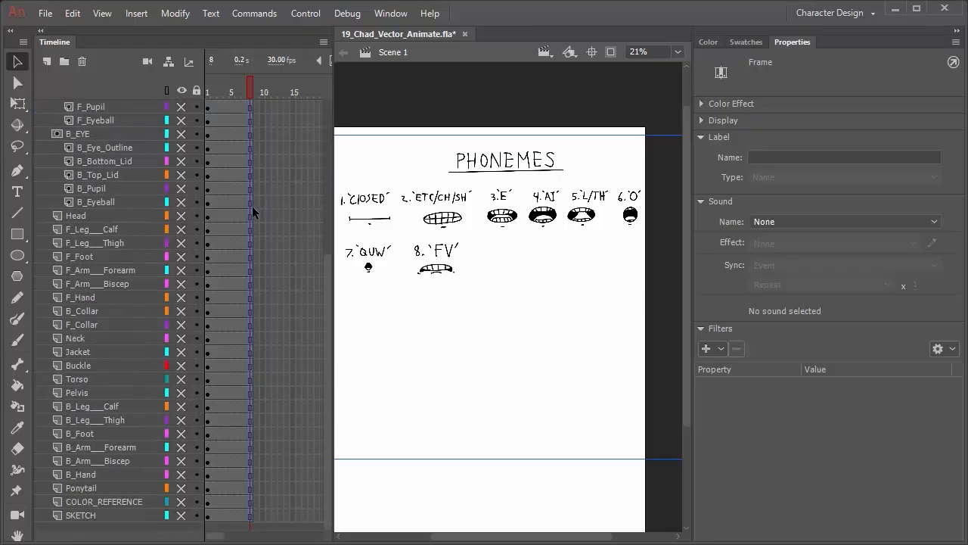
scroll(252, 206, up, 6)
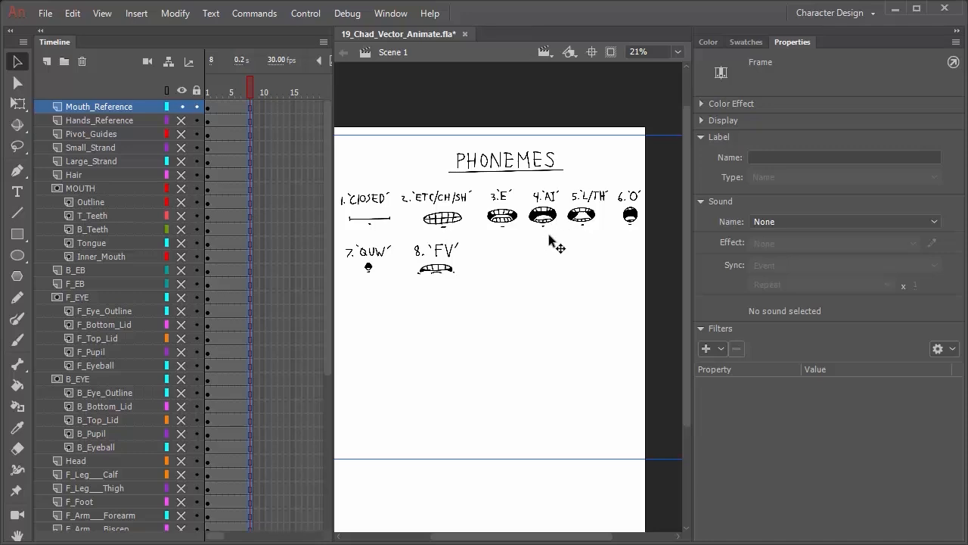
- Insert keyframes at frame 4 on the MOUTH layer and all its masked layers through Inner_Mouth, and return to frame 1
click(210, 190)
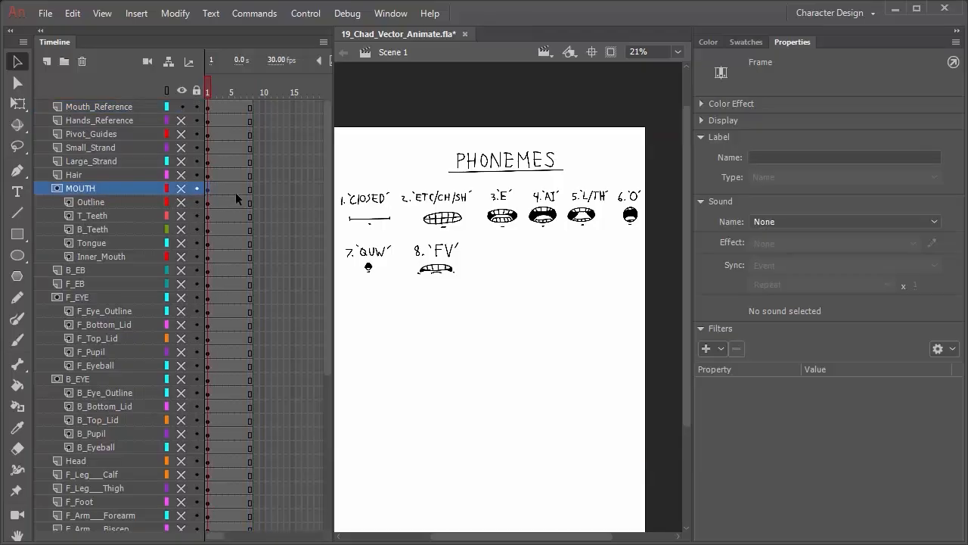
drag(213, 185, 226, 191)
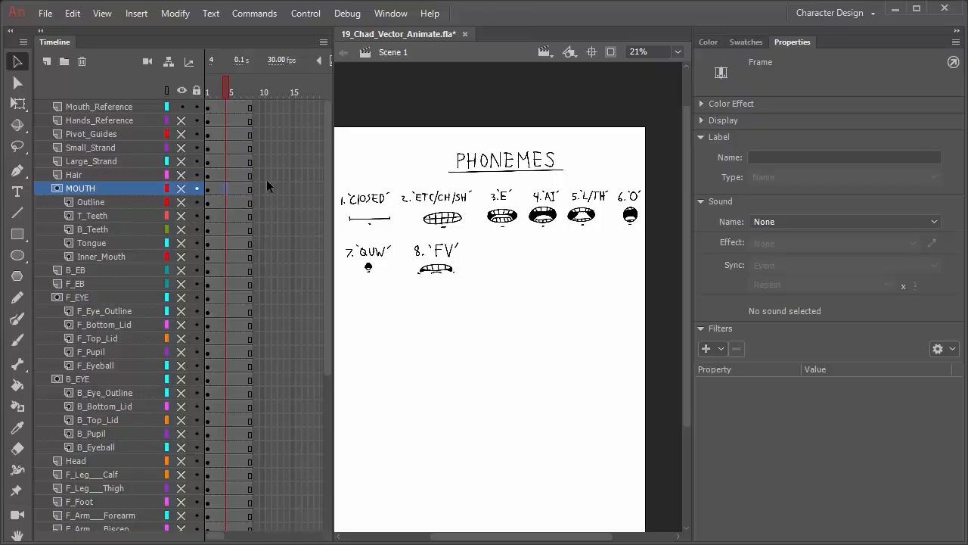
shift+click(226, 255)
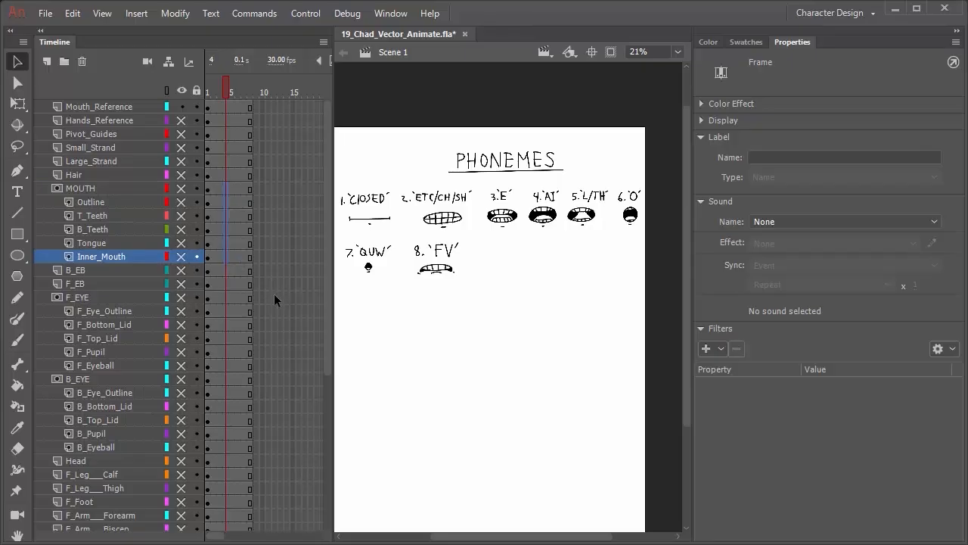
key(F6)
click(208, 190)
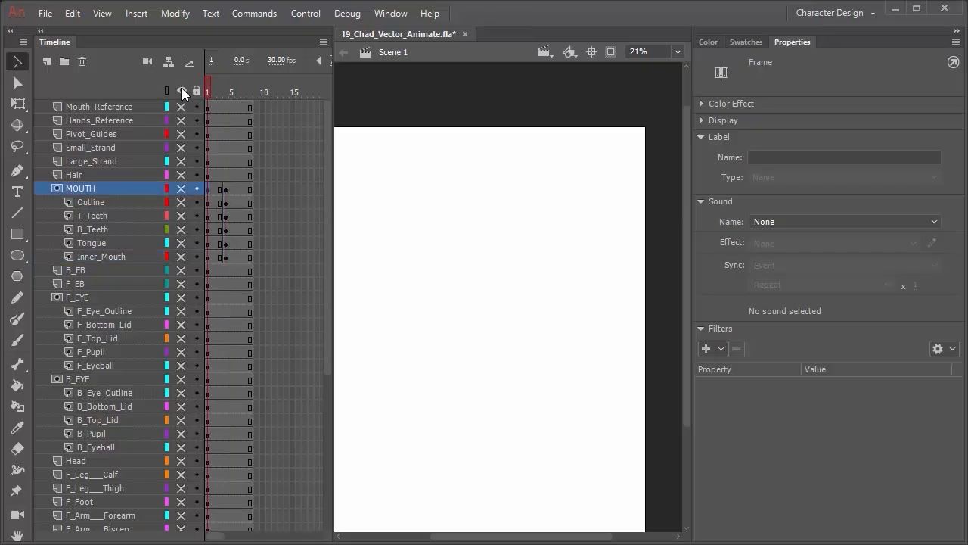
- Show all layers, and hide only Hands_Reference, Pivot_Guides, SKETCH and COLOR_REFERENCE
click(182, 88)
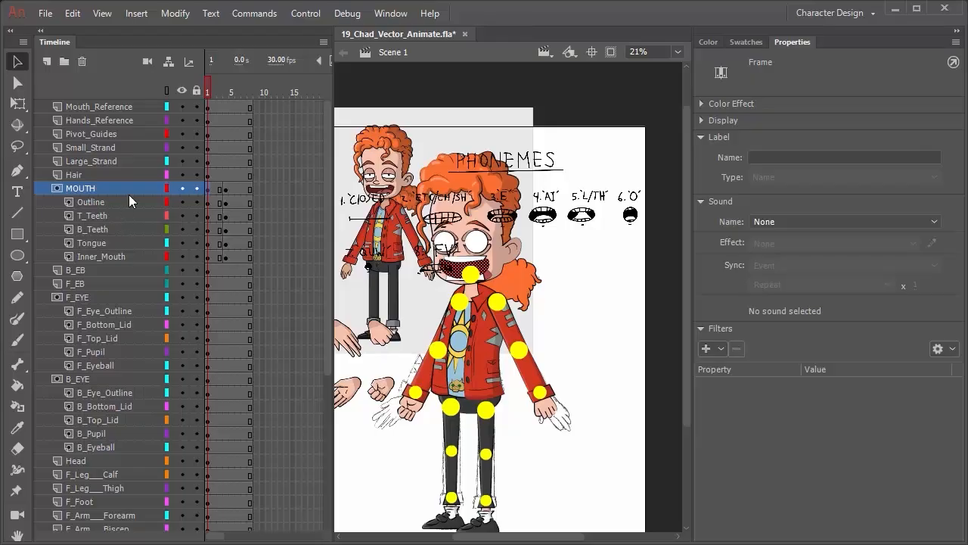
click(182, 121)
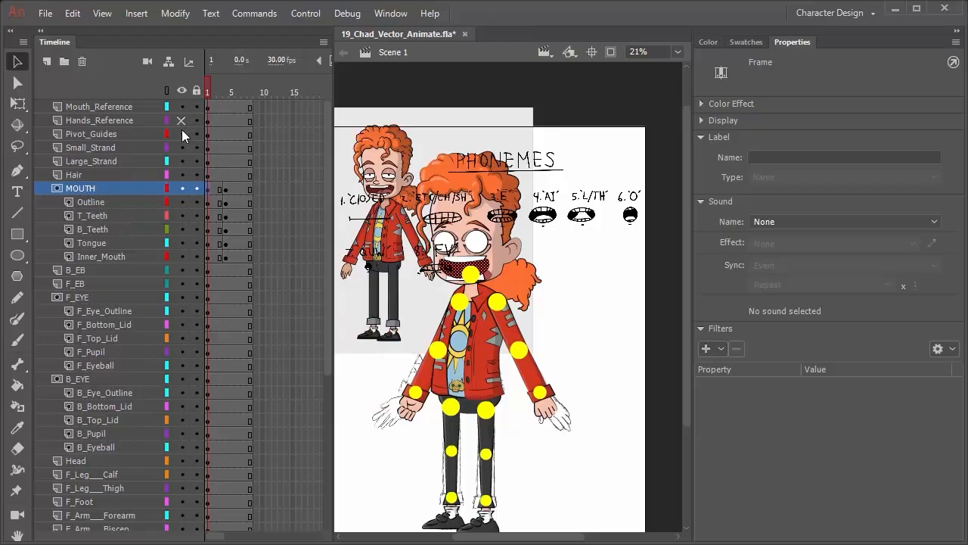
click(182, 134)
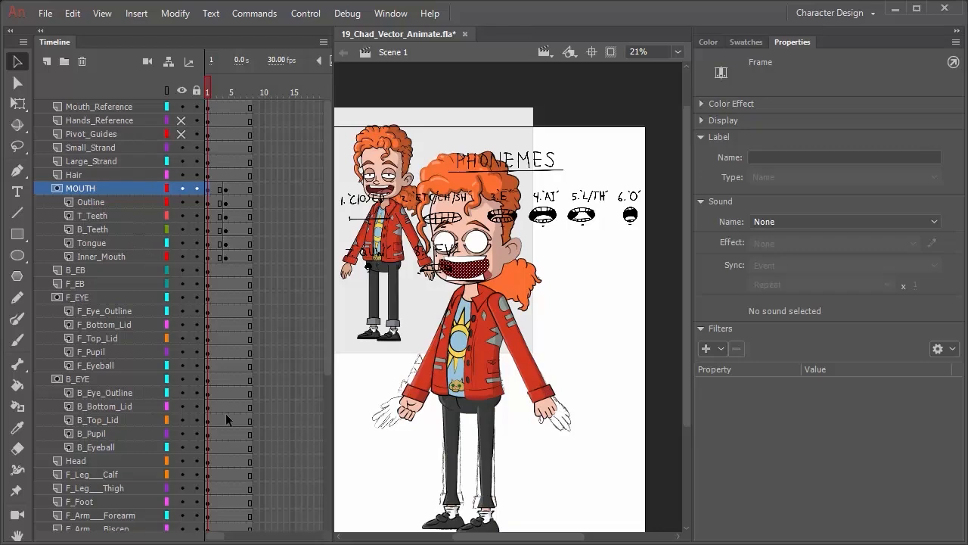
scroll(121, 407, down, 6)
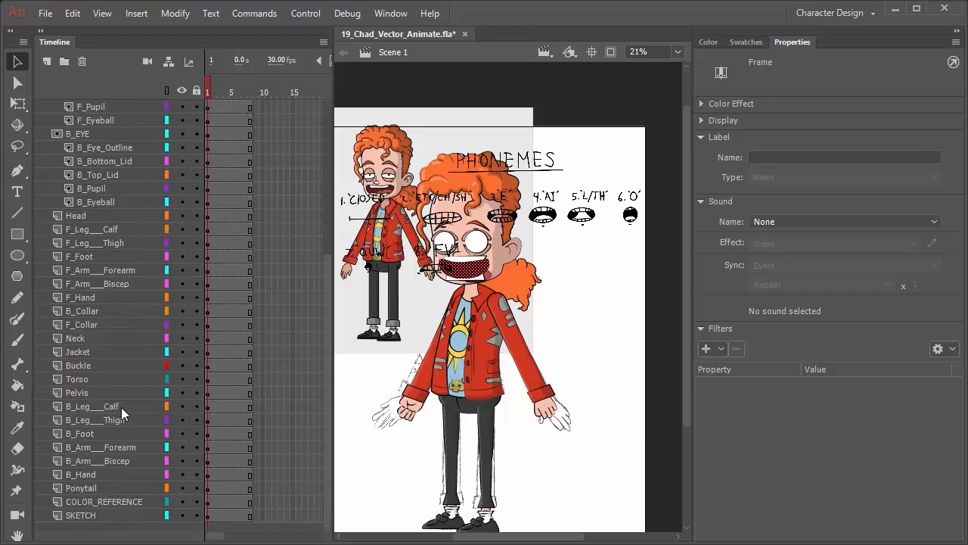
click(181, 515)
click(181, 502)
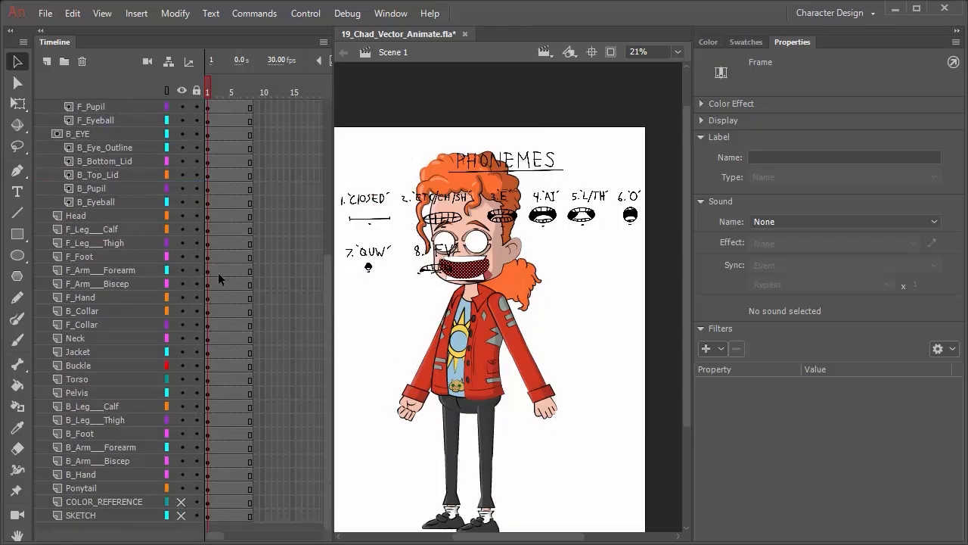
- Move the phoneme chart on the Mouth_Reference layer to the right, clear of the character's face
scroll(118, 156, up, 6)
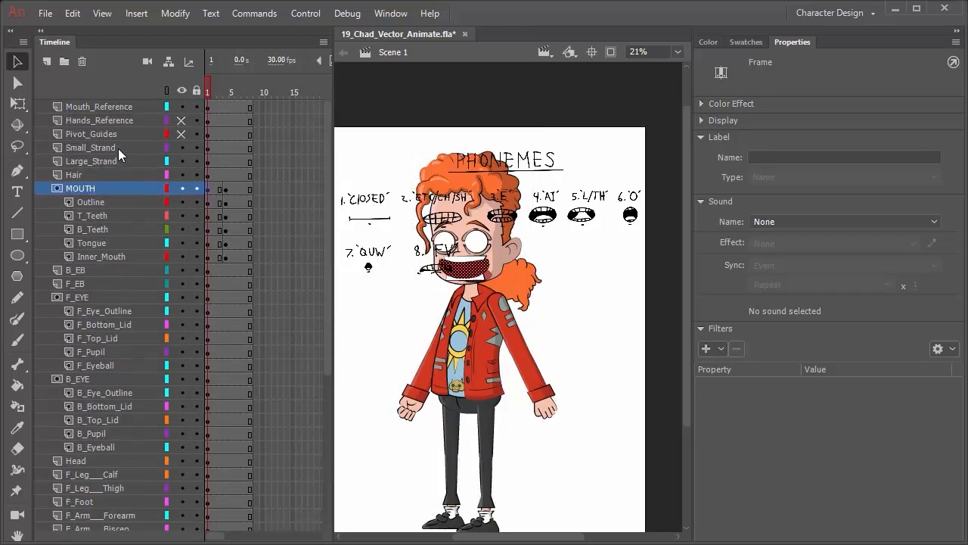
click(103, 106)
drag(377, 228, 590, 258)
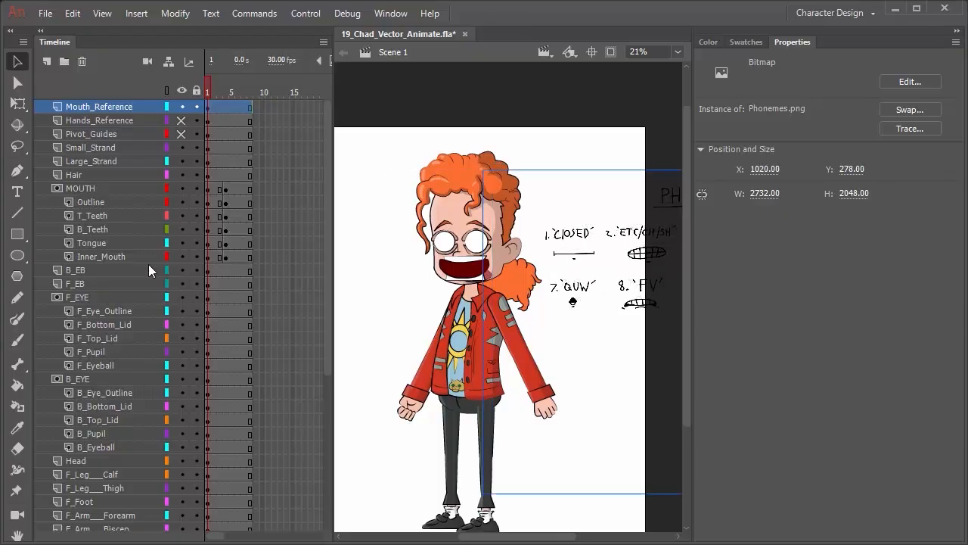
- Try to flatten the Inner_Mouth shape at frame 1 into a closed mouth with Free Transform, and undo it
click(210, 257)
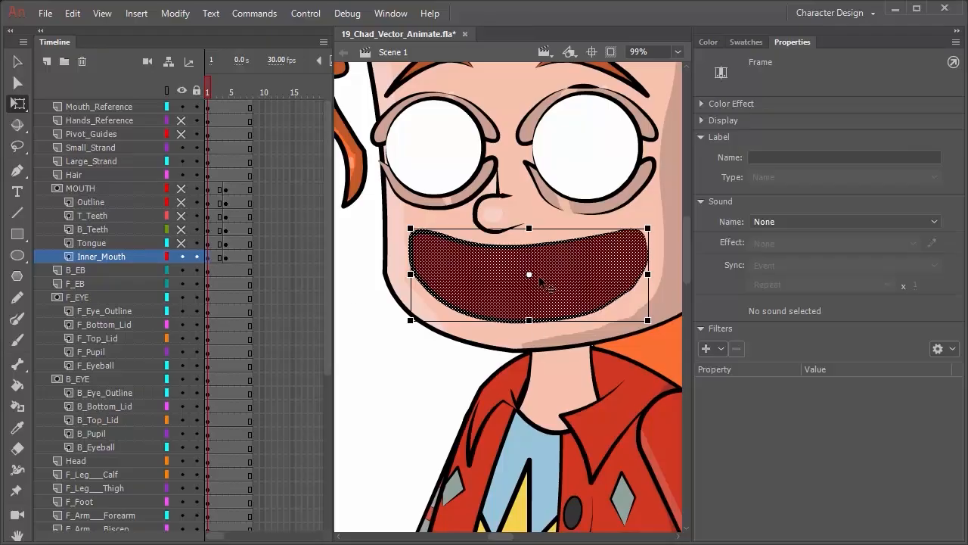
click(529, 277)
drag(529, 275, 529, 246)
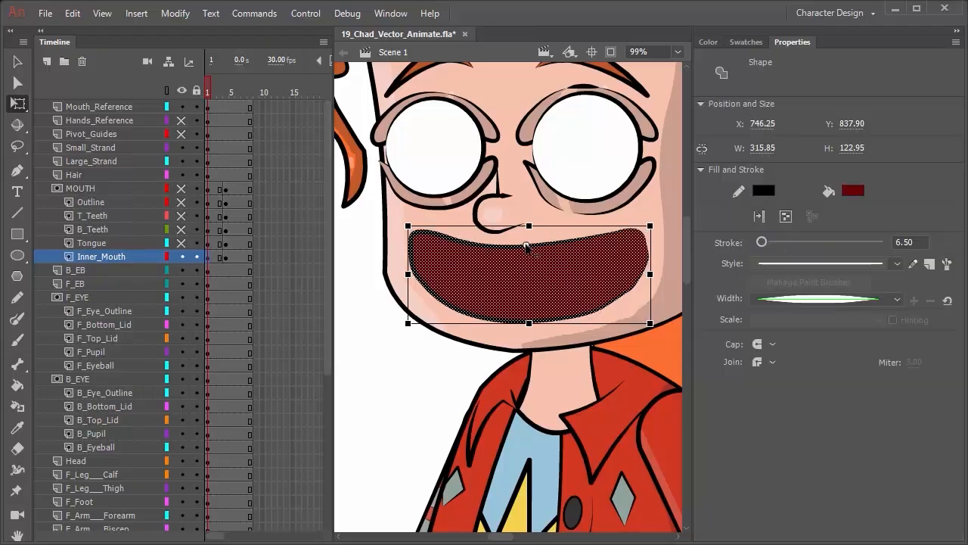
alt+drag(529, 323, 532, 258)
key(ctrl+z)
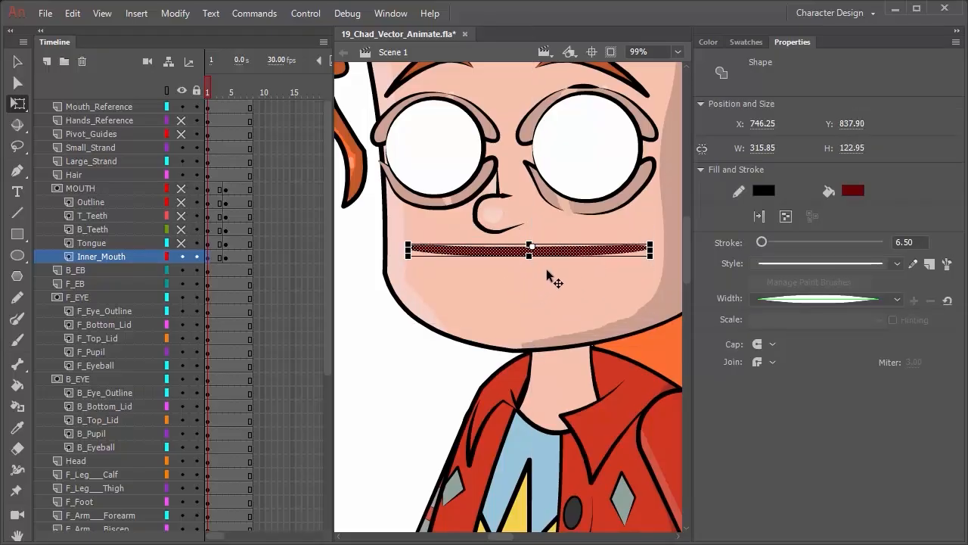
key(v)
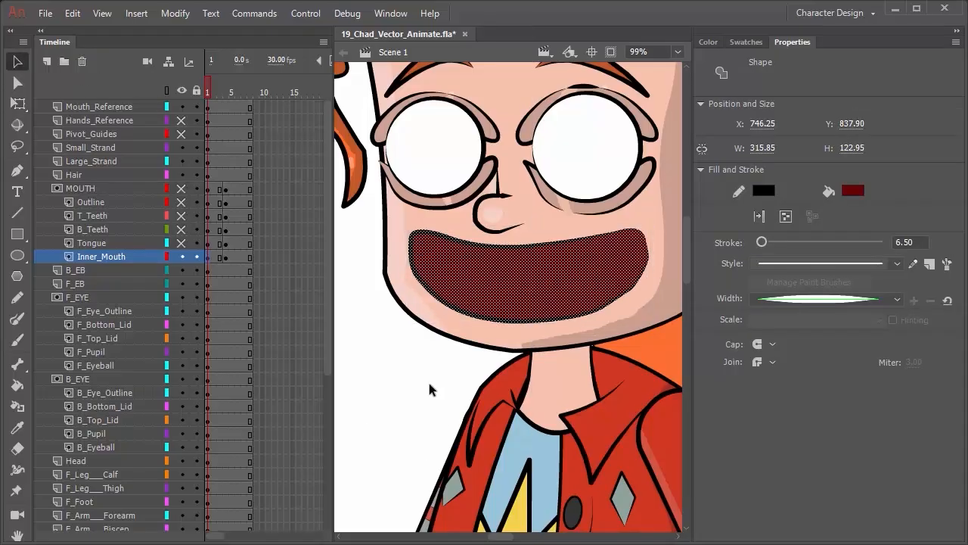
key(Escape)
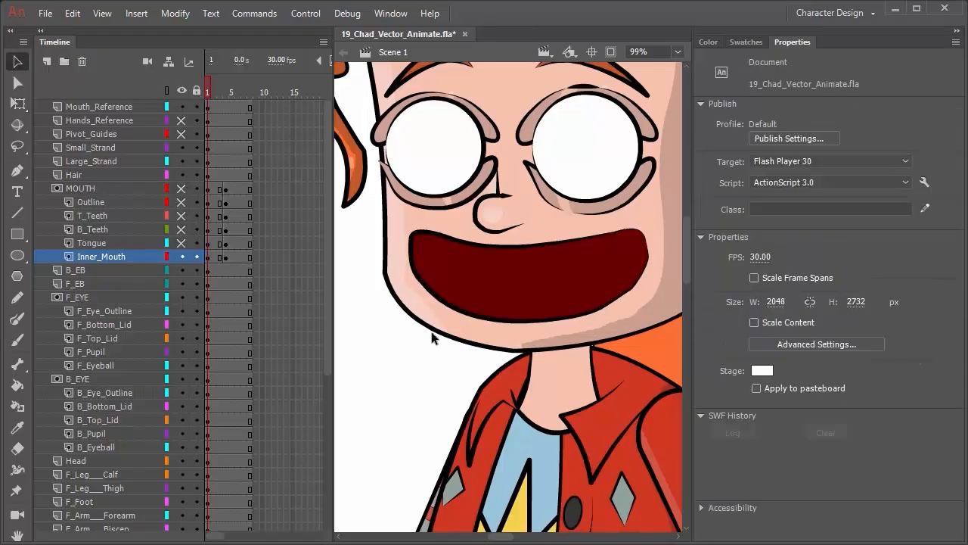
click(497, 324)
click(441, 380)
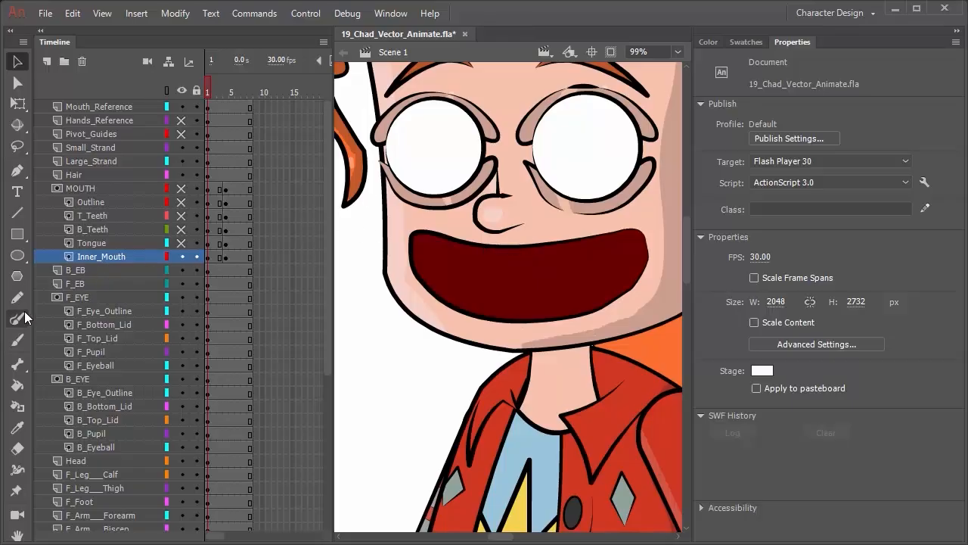
- Choose the Eraser tool in Erase Normal mode
click(17, 452)
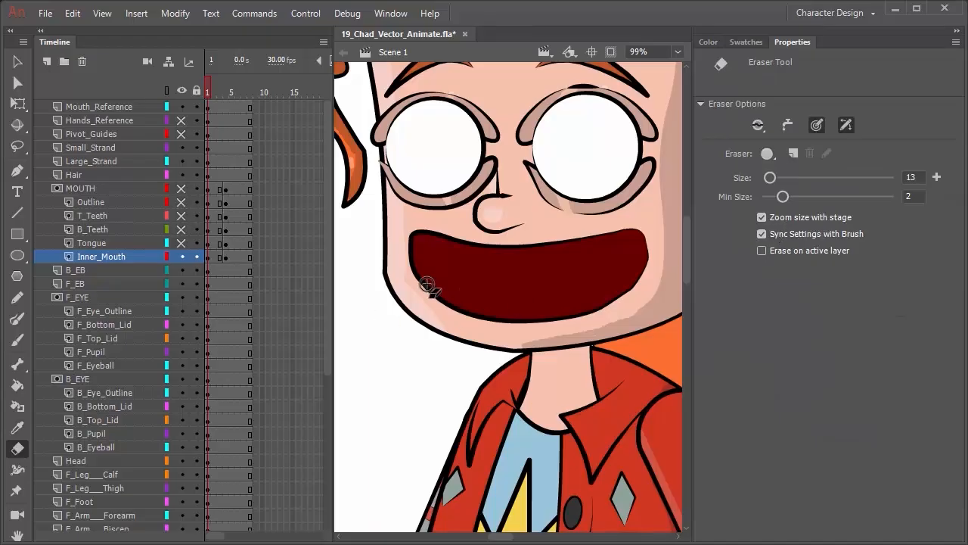
click(756, 124)
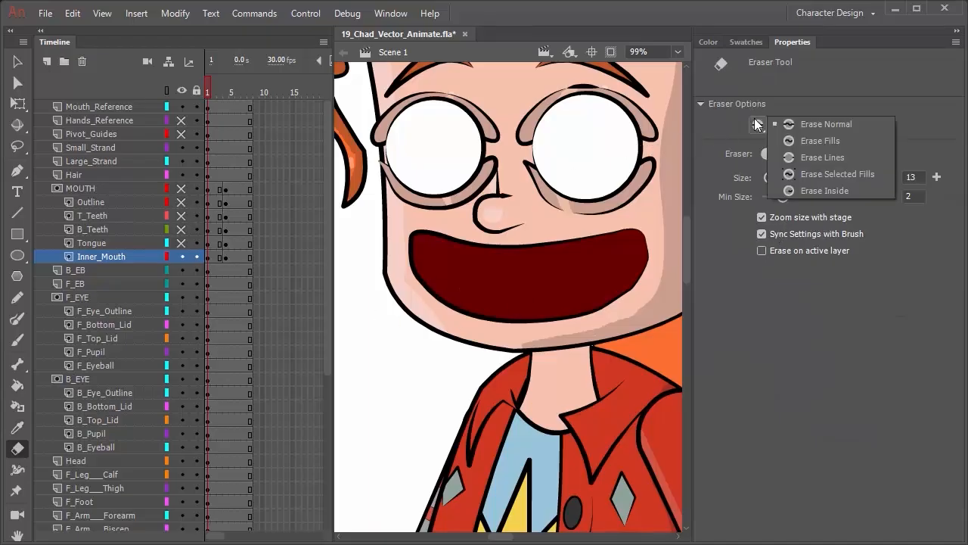
click(812, 121)
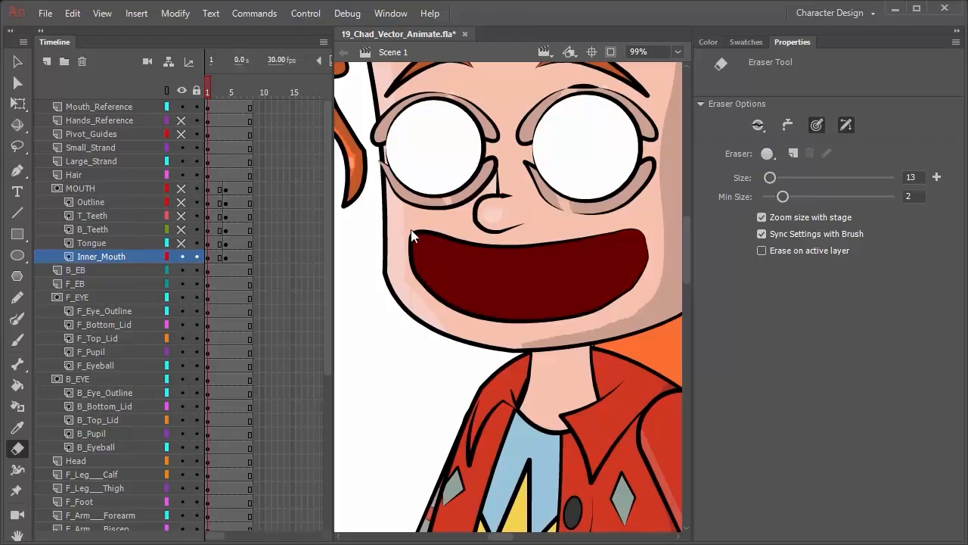
- Try erasing the mouth's left corner, and undo the stroke
drag(410, 231, 406, 266)
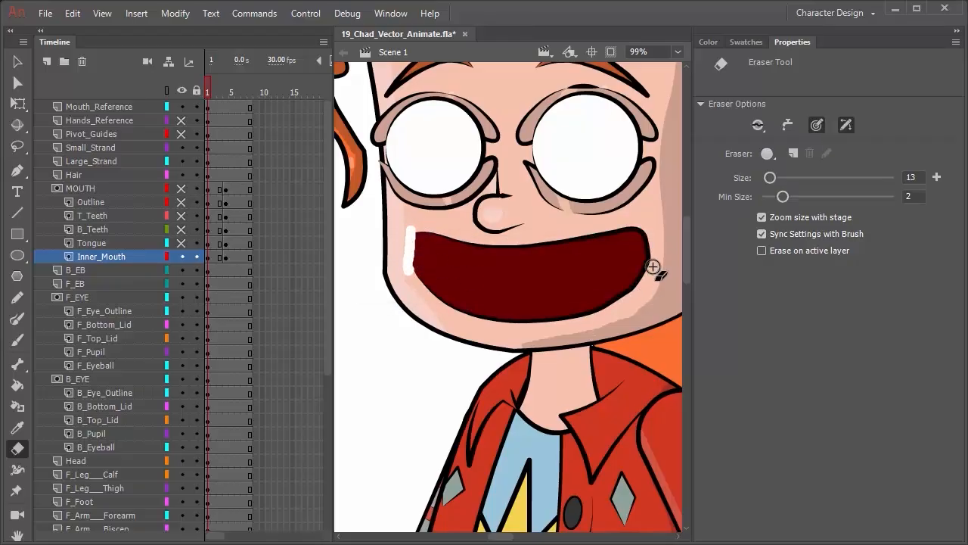
key(ctrl+z)
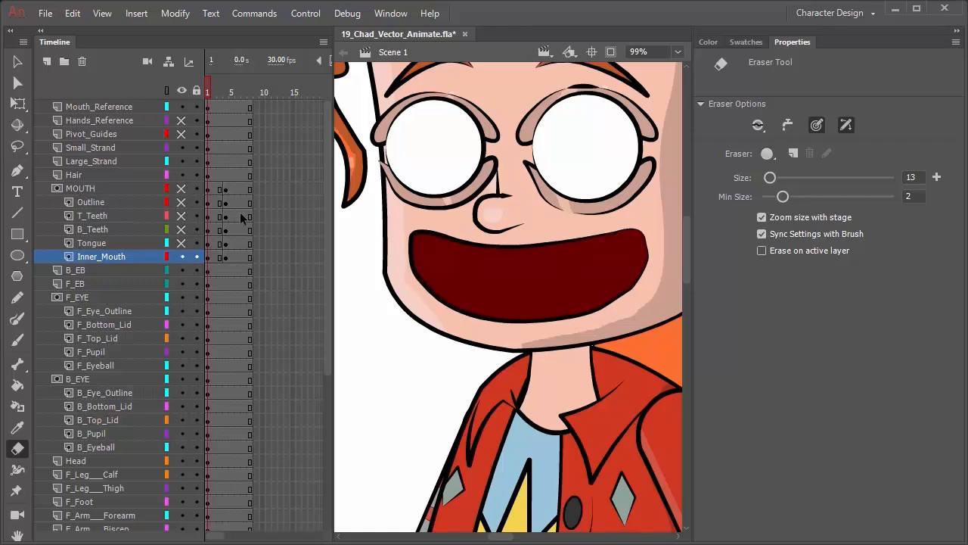
- Lock every layer except MOUTH and its masked layers, and make Inner_Mouth the active layer
click(196, 90)
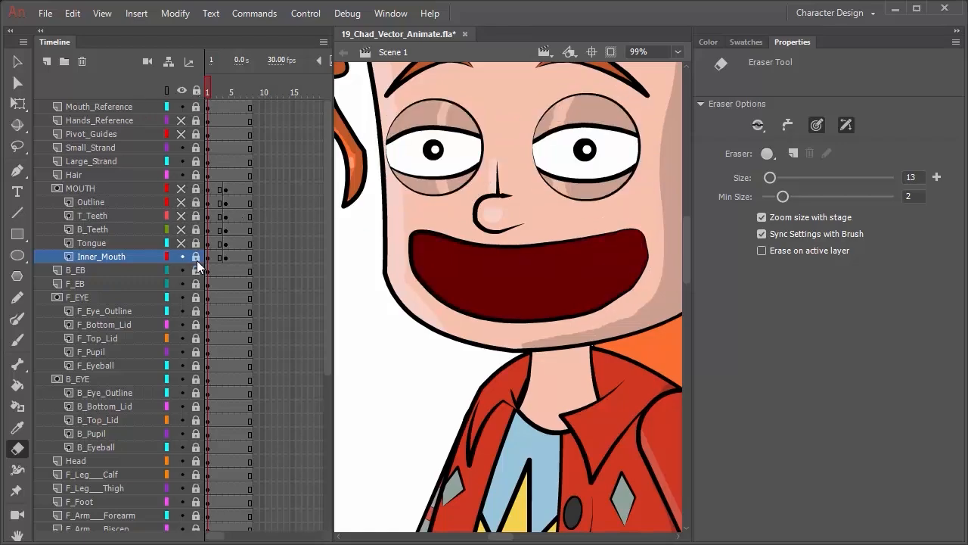
drag(196, 257, 198, 189)
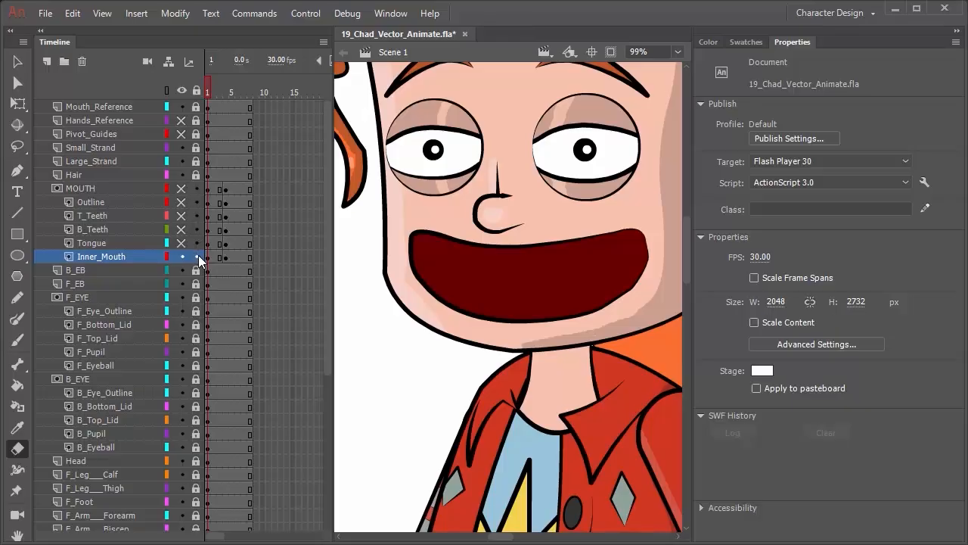
click(89, 257)
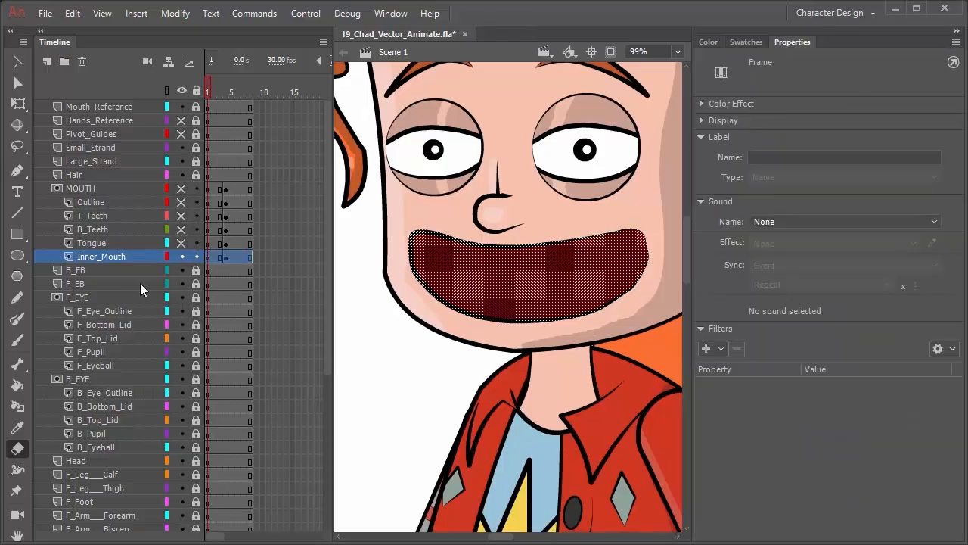
- Erase the left and right corners of the Inner_Mouth shape at frame 1, separating the upper and lower lip lines
drag(412, 230, 412, 274)
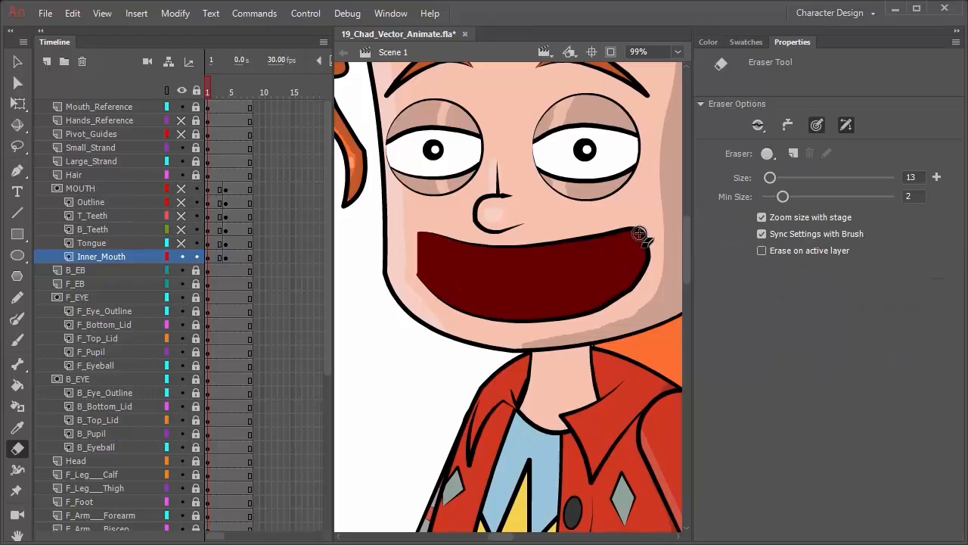
drag(635, 224, 630, 286)
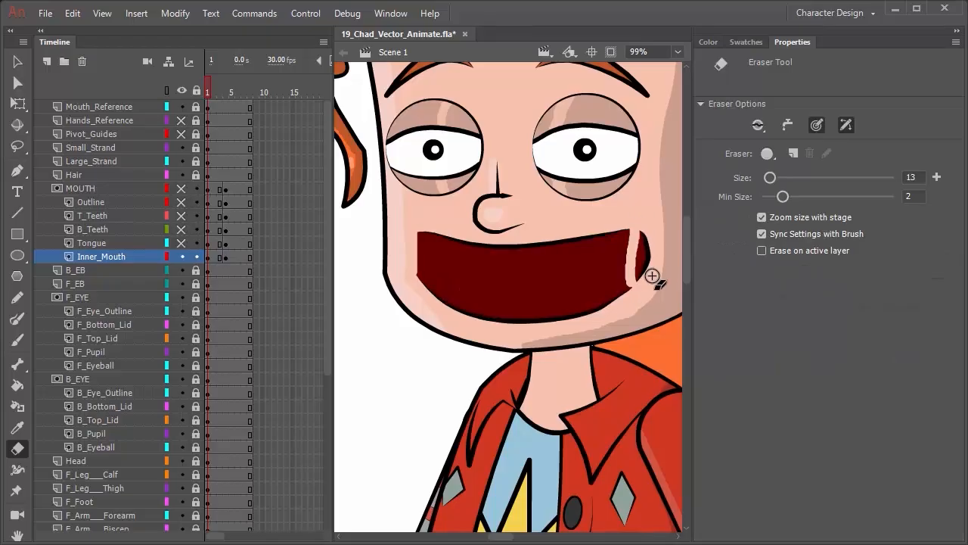
drag(642, 237, 641, 283)
drag(640, 227, 640, 286)
- Delete the dark red mouth fill, the lower lip line and the leftover stroke fragment, keeping only the upper lip line
key(v)
click(534, 284)
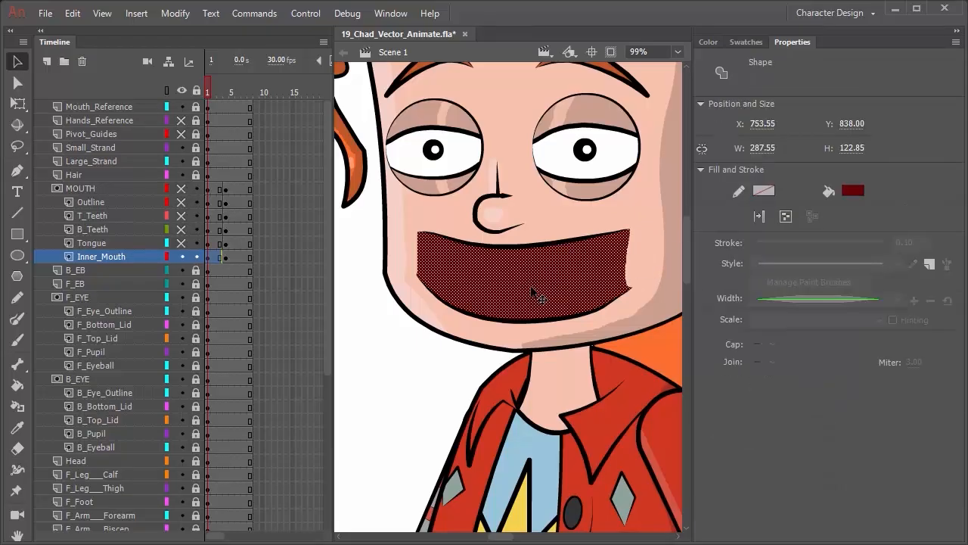
key(Delete)
click(519, 329)
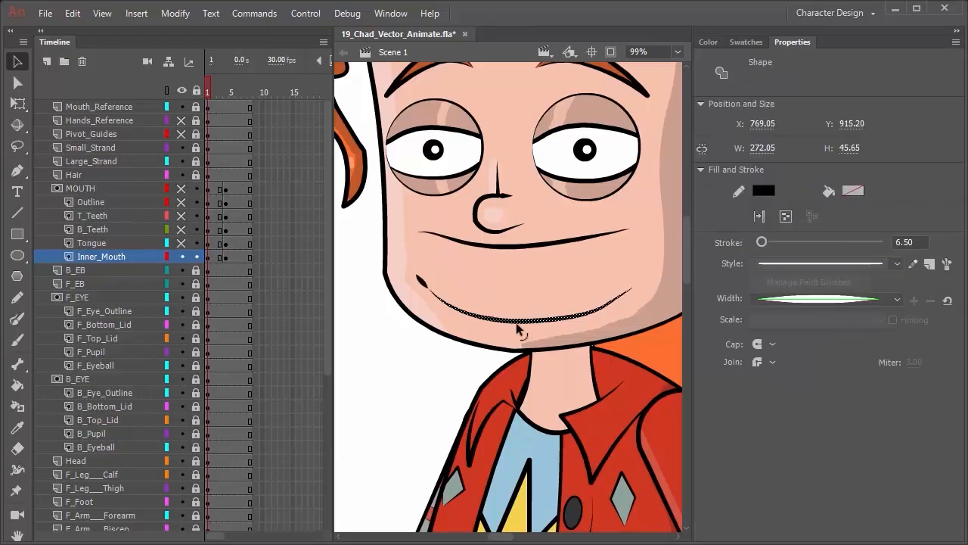
key(Delete)
click(415, 281)
key(Delete)
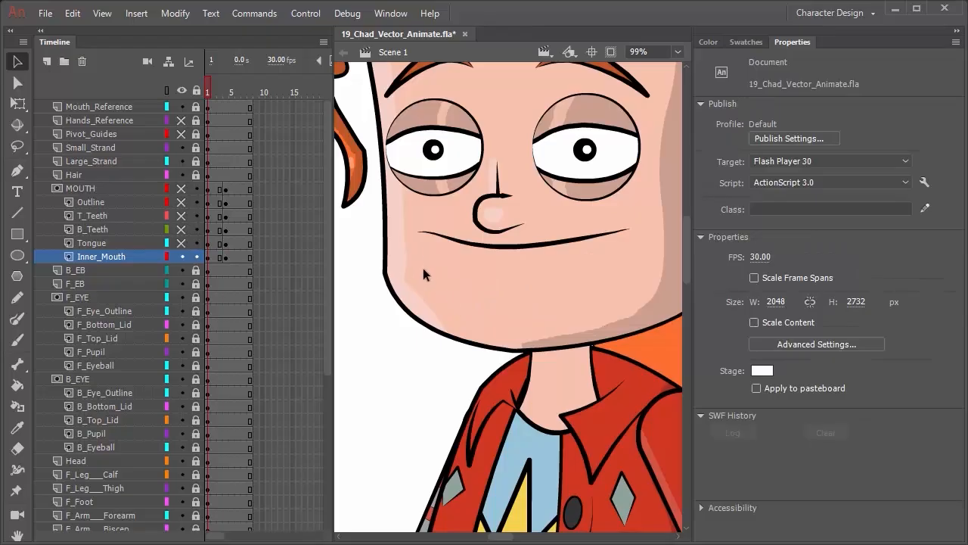
- Adjust both ends of the remaining lip line, and shift the line 4 pixels down and 6 pixels left
drag(419, 230, 424, 227)
drag(631, 229, 627, 231)
click(499, 246)
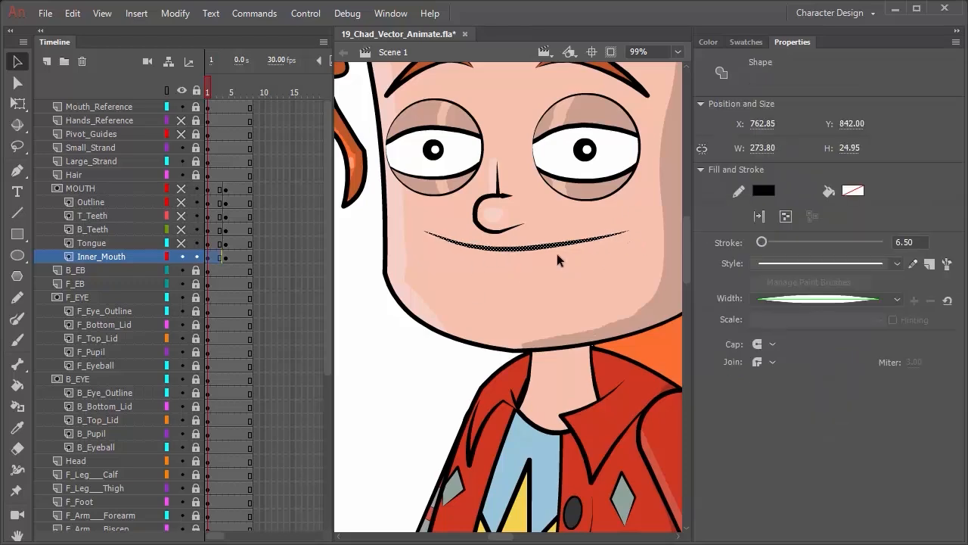
key(Down)
key(Down)
key(Down)
key(Down)
key(Left)
key(Left)
key(Left)
key(Left)
key(Left)
key(Left)
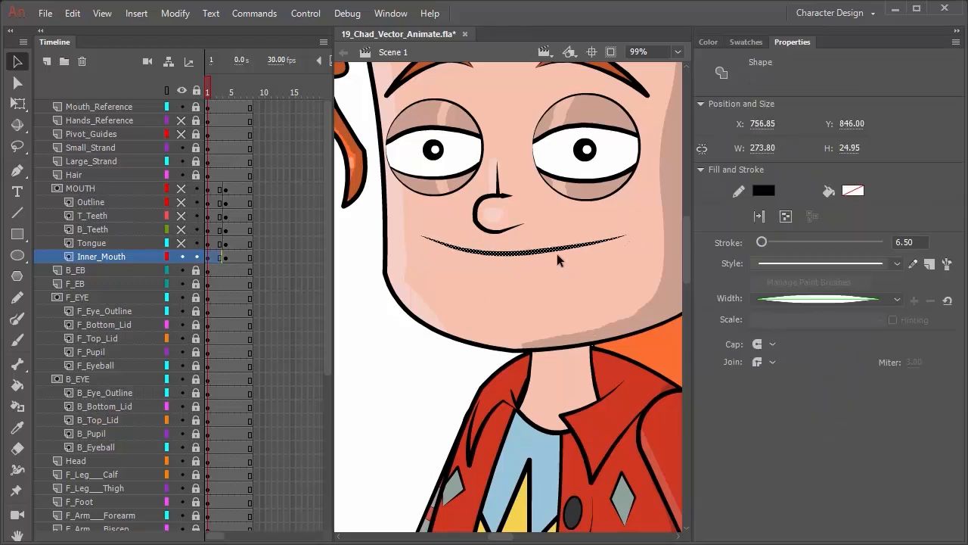
click(421, 400)
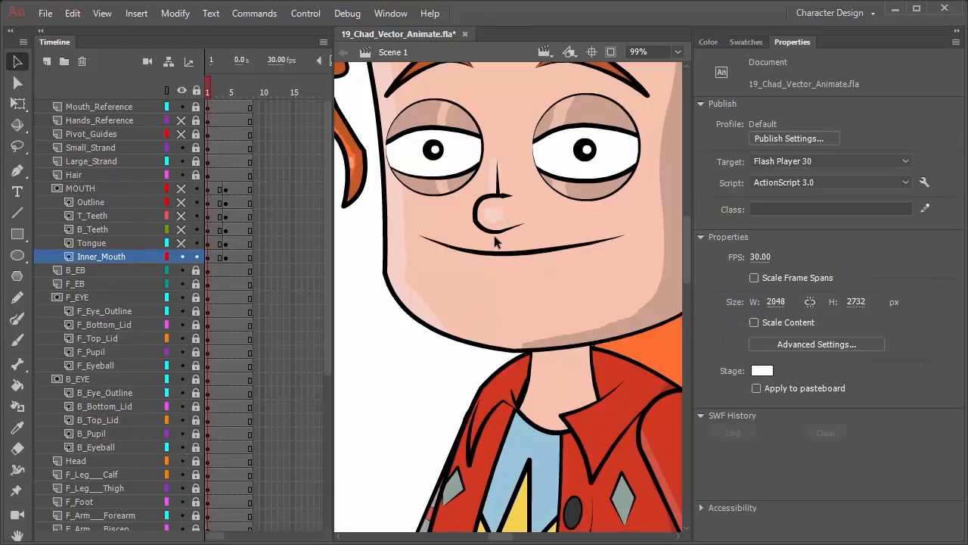
- Compare the mouth line at frame 1 of Inner_Mouth with the open mouth at frame 4, and examine it on the whole face
scroll(513, 264, up, 3)
scroll(513, 264, down, 3)
click(223, 258)
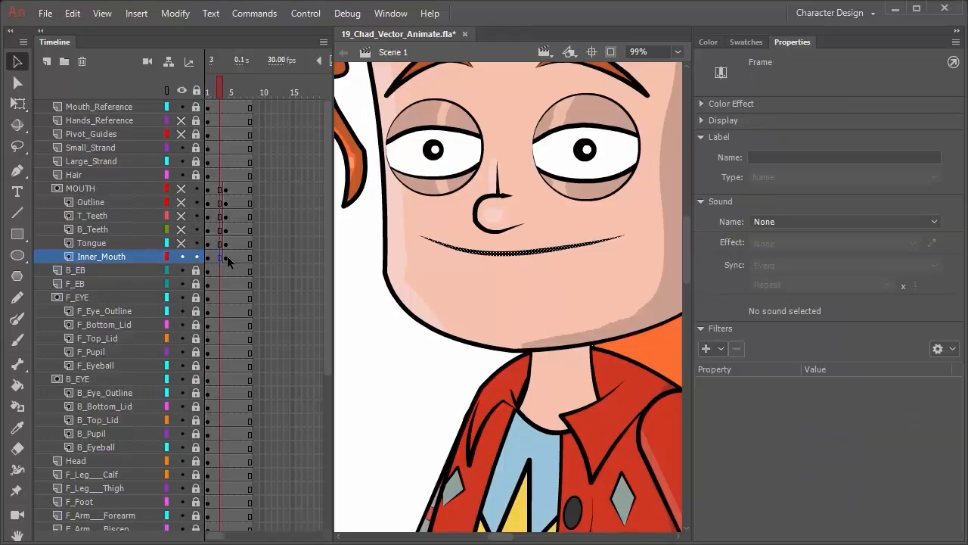
click(227, 257)
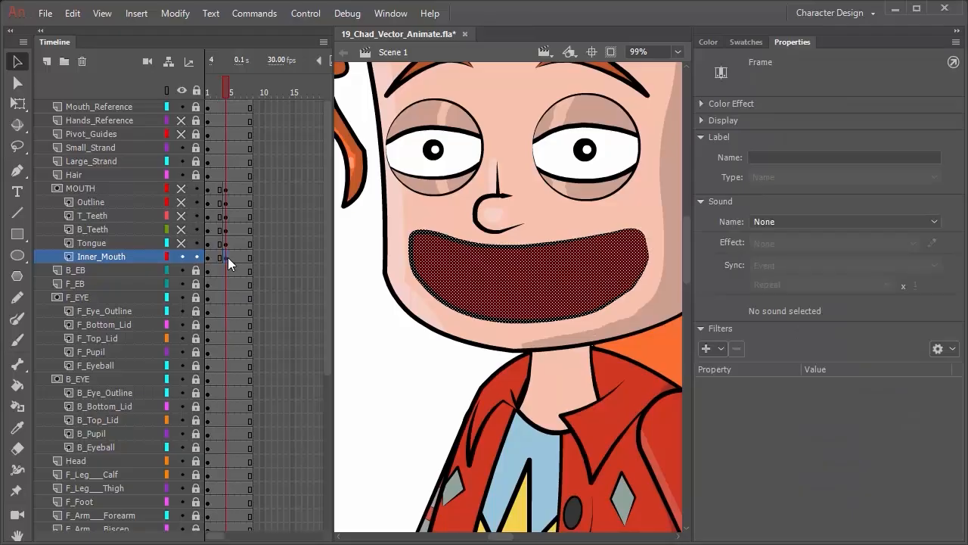
click(208, 258)
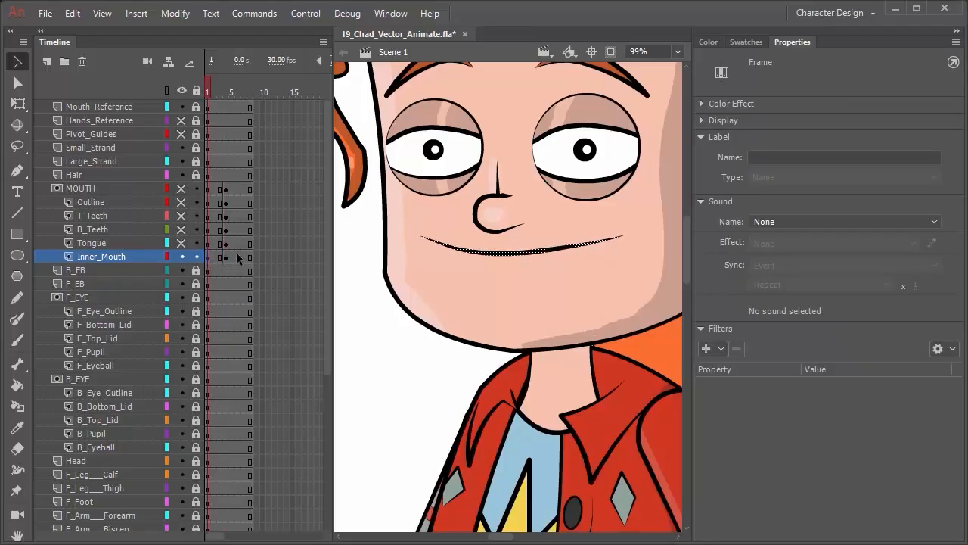
click(227, 258)
click(210, 261)
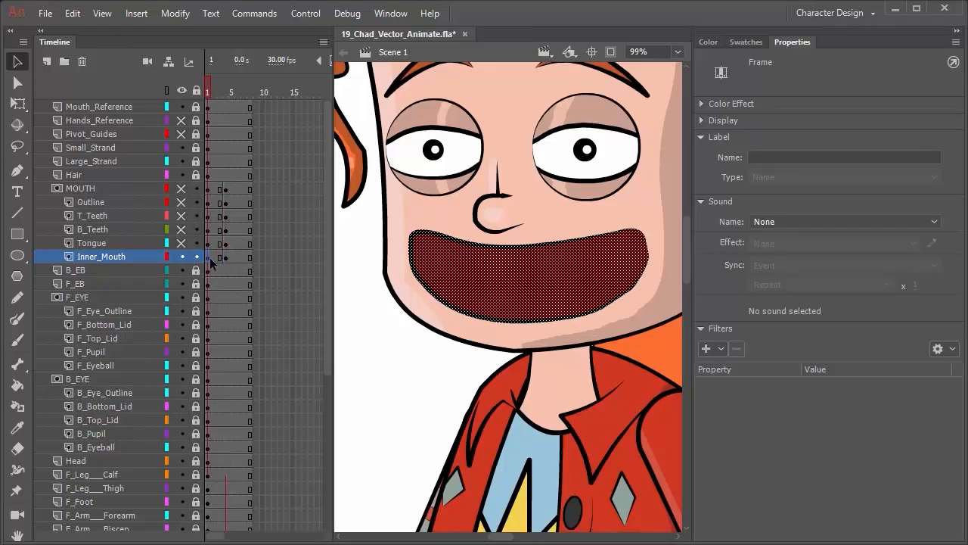
scroll(573, 256, up, 4)
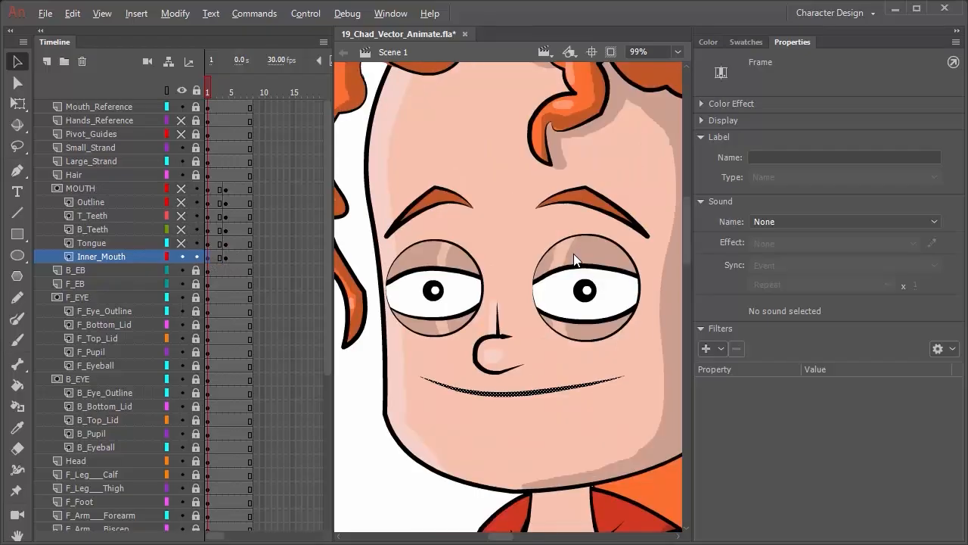
scroll(601, 276, down, 5)
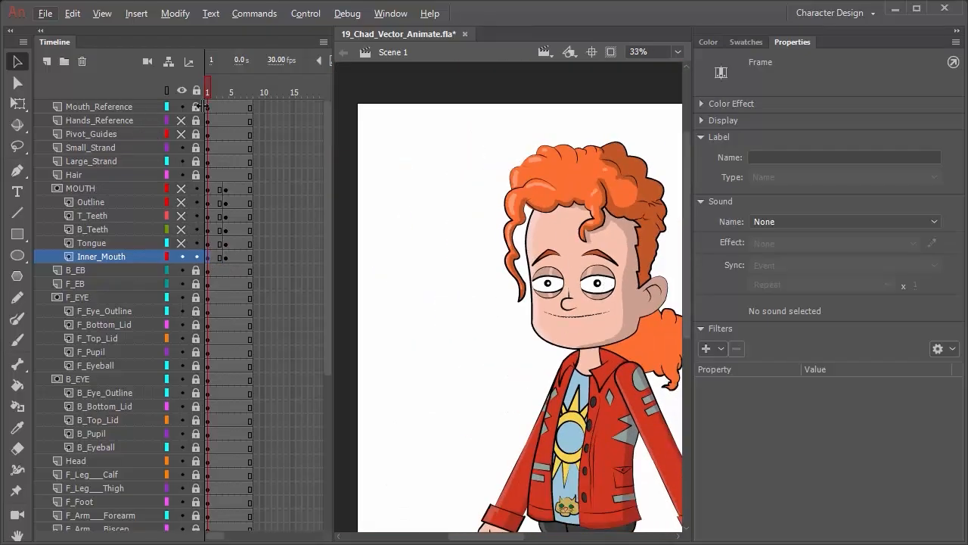
- Unlock the Mouth_Reference layer, move the phoneme chart closer to the character at X 327, Y 348, and hide the layer
click(182, 106)
click(182, 106)
key(space)
drag(522, 240, 231, 189)
drag(480, 221, 535, 244)
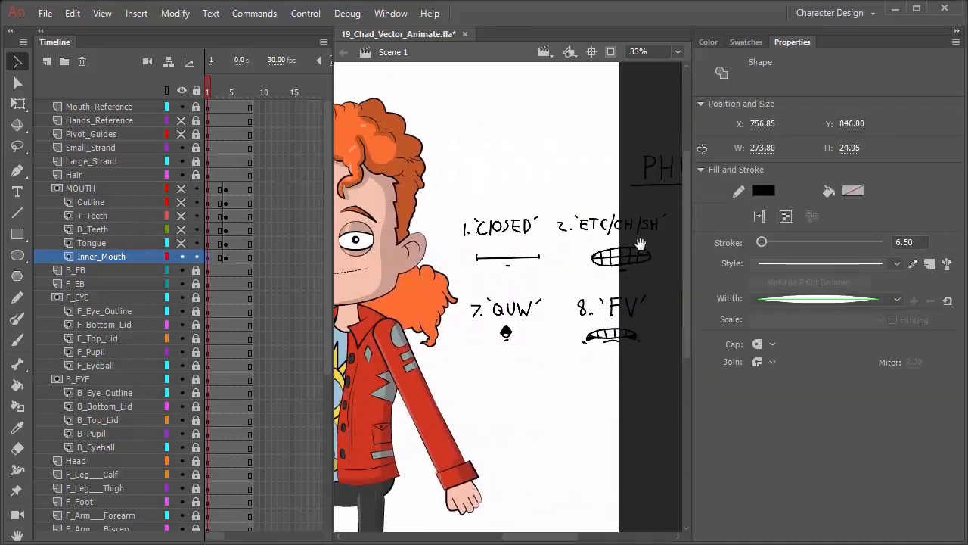
click(195, 107)
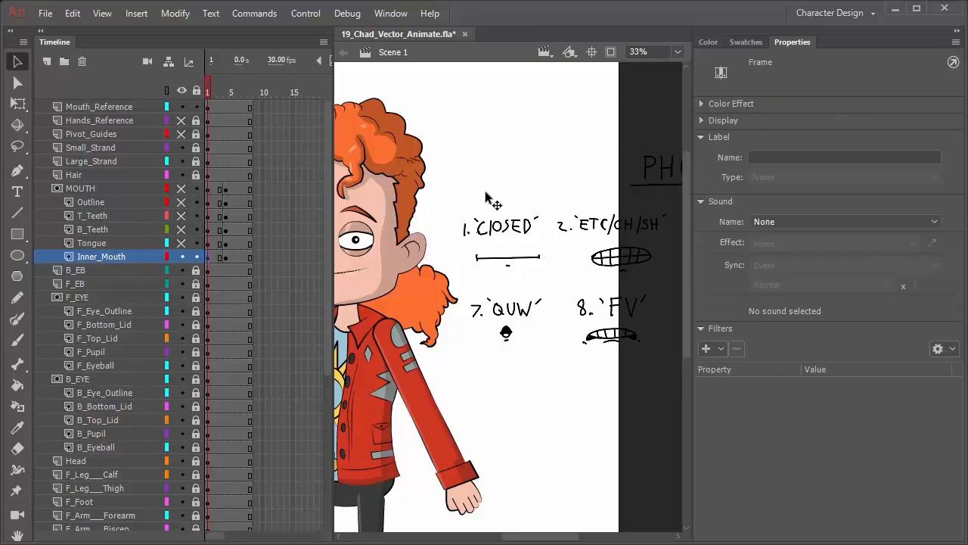
drag(591, 242, 408, 279)
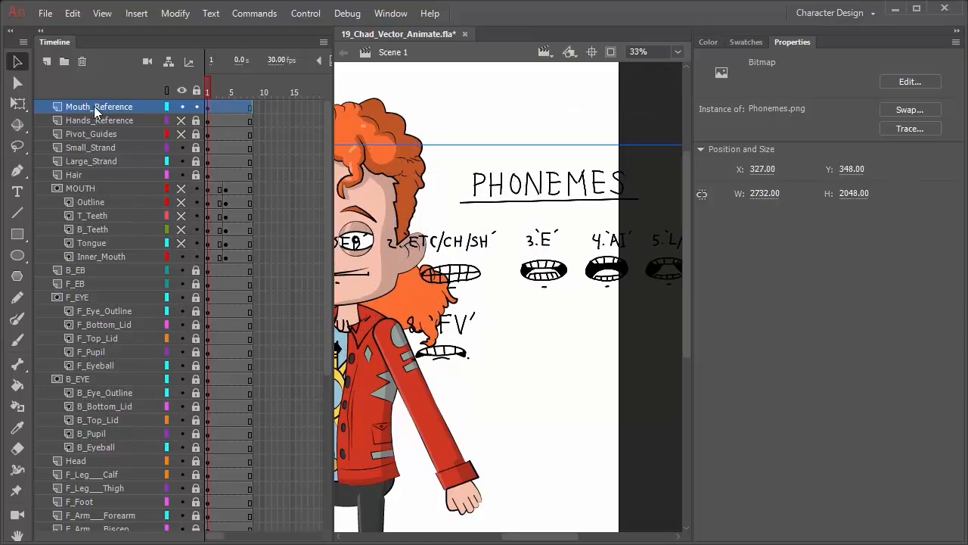
click(181, 107)
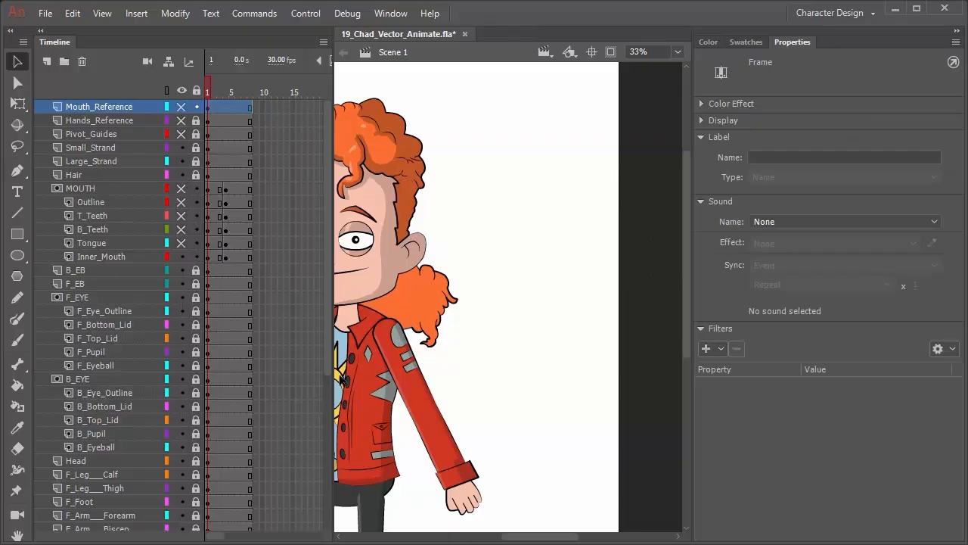
- Duplicate the open-mouth keyframe of Inner_Mouth from frame 4 to frame 2, and compare it with the closed mouth at frame 1
drag(427, 255, 577, 259)
scroll(468, 288, up, 3)
scroll(468, 288, down, 3)
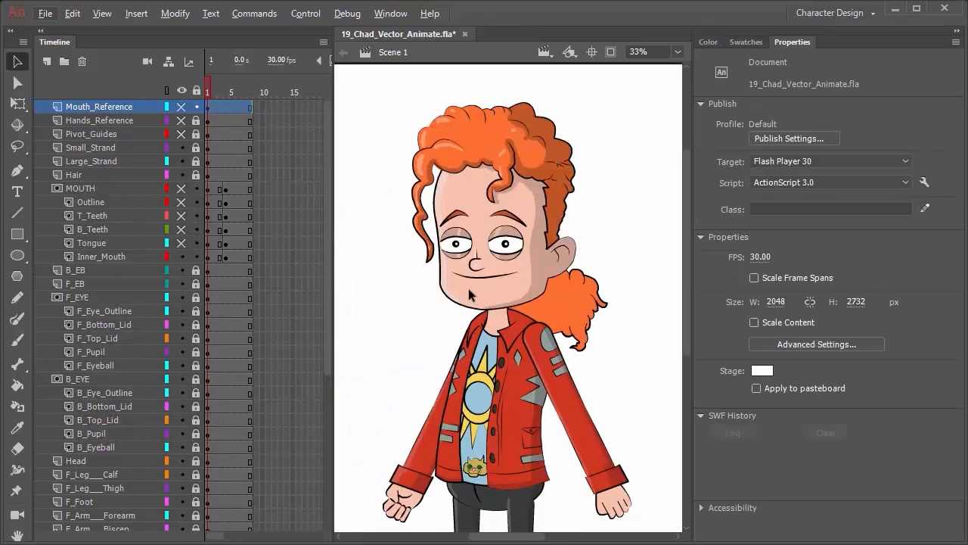
scroll(468, 288, up, 2)
scroll(469, 288, down, 2)
scroll(468, 288, up, 3)
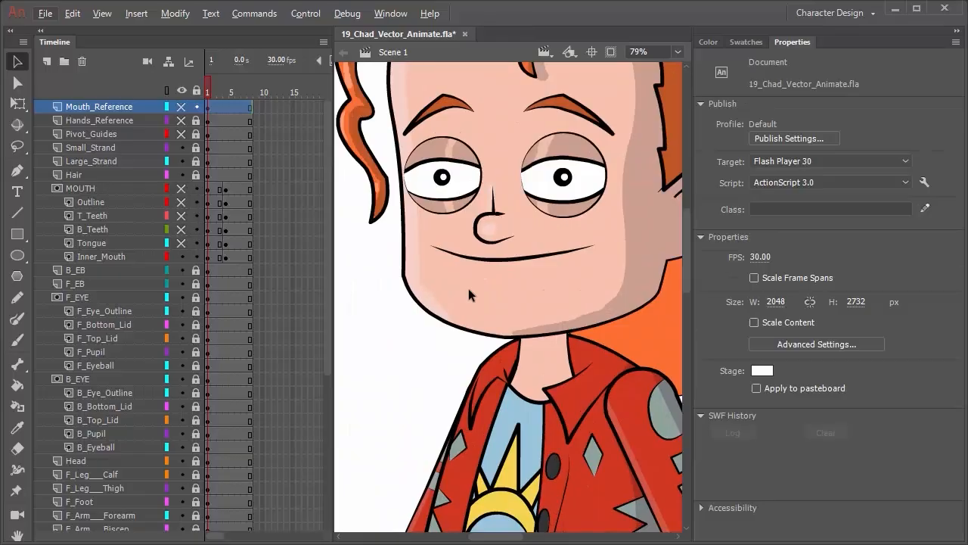
scroll(468, 288, up, 1)
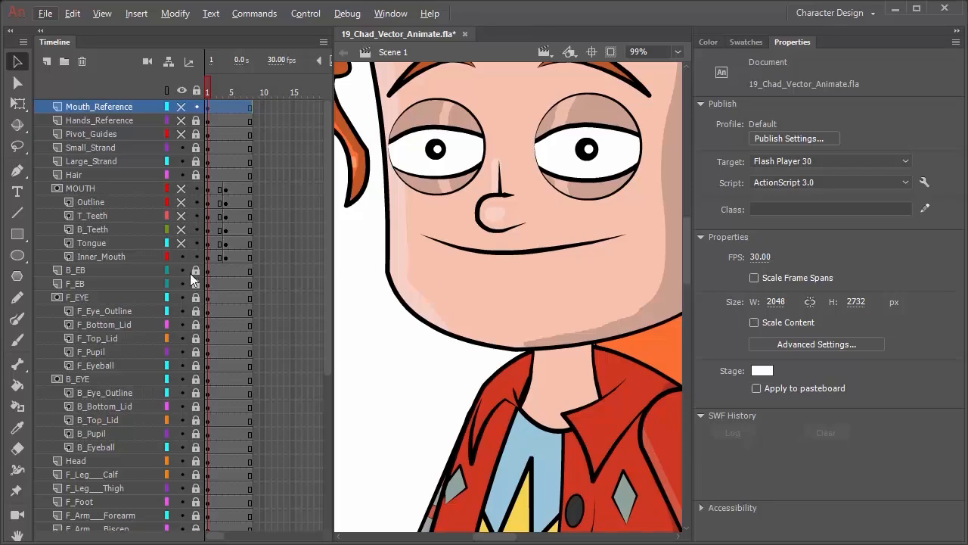
click(225, 257)
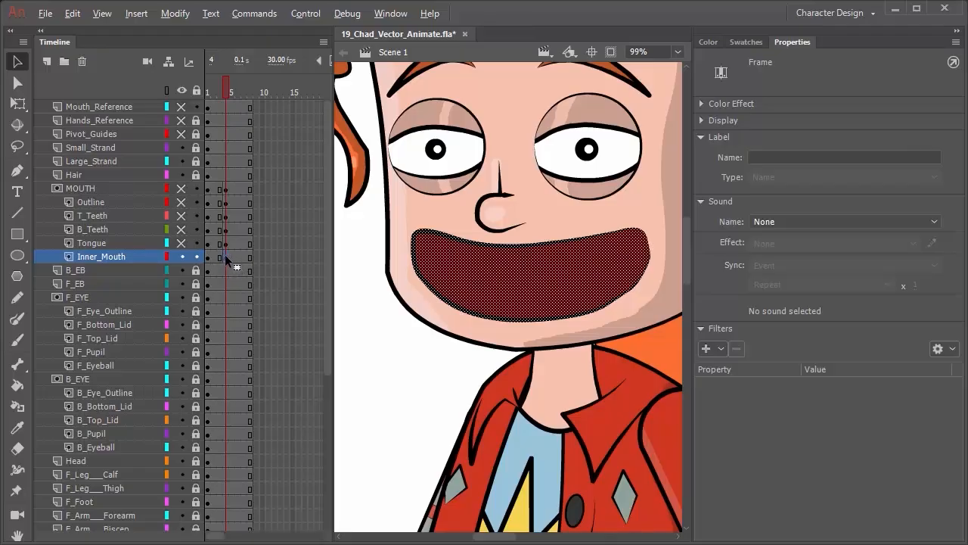
drag(219, 254, 212, 256)
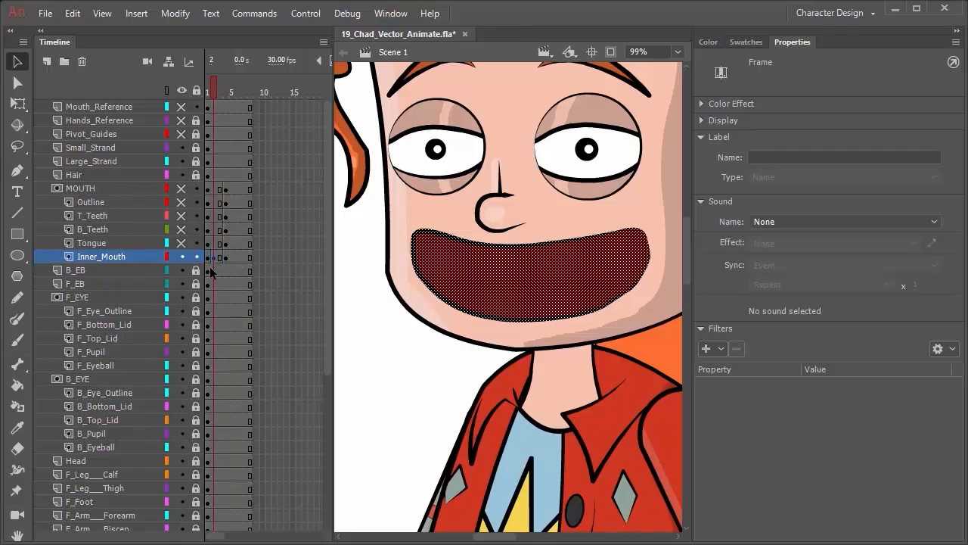
click(210, 256)
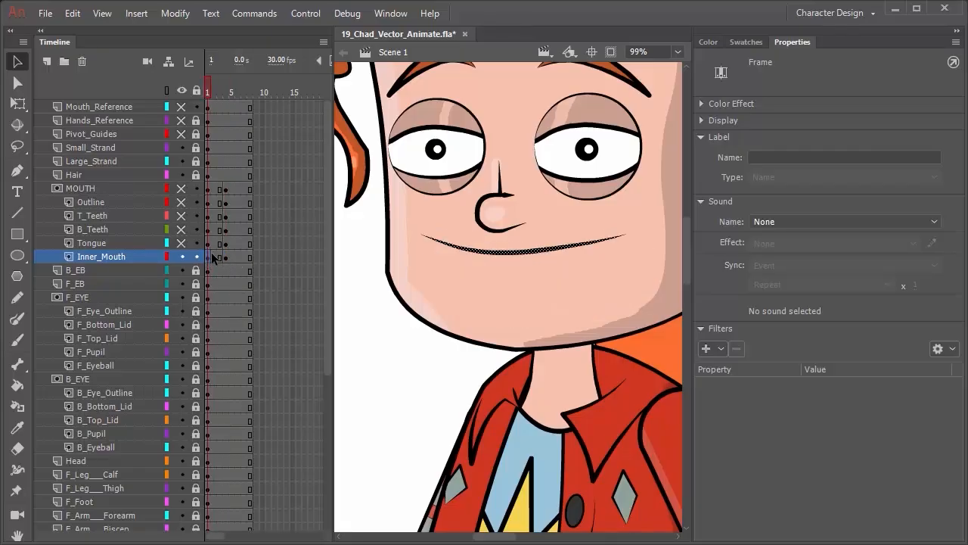
click(214, 258)
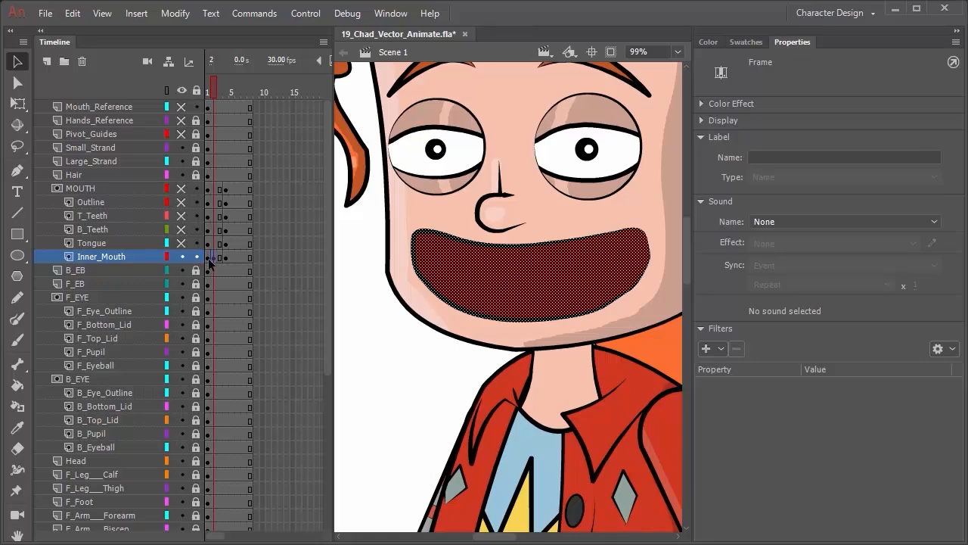
- Set the transform pivot of the frame 2 mouth on its upper lip and squash the shape to a height of about 90 px
key(q)
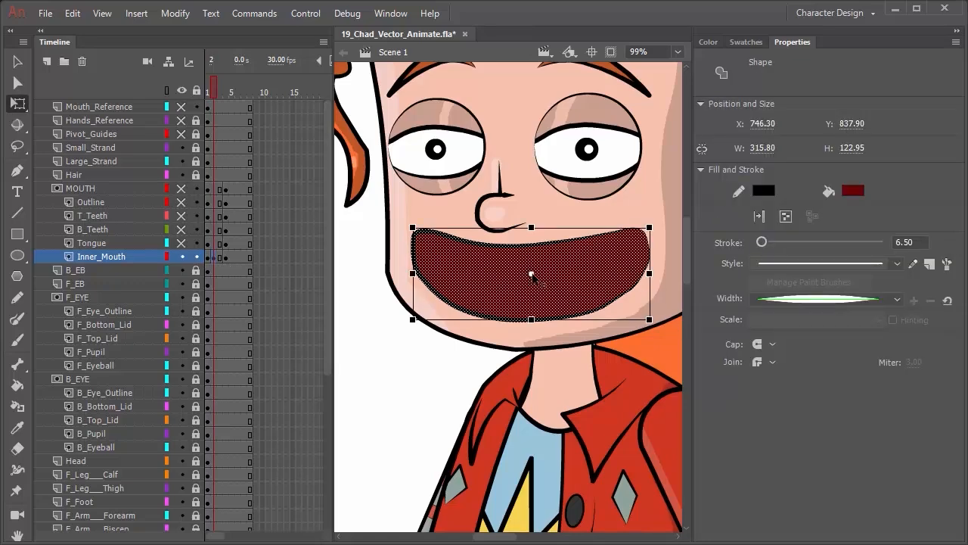
drag(532, 274, 529, 245)
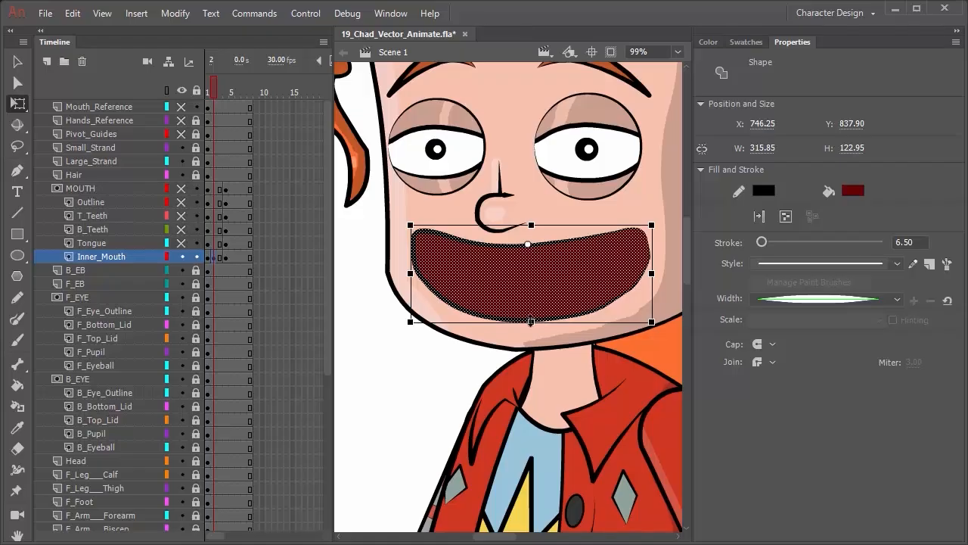
drag(531, 319, 531, 301)
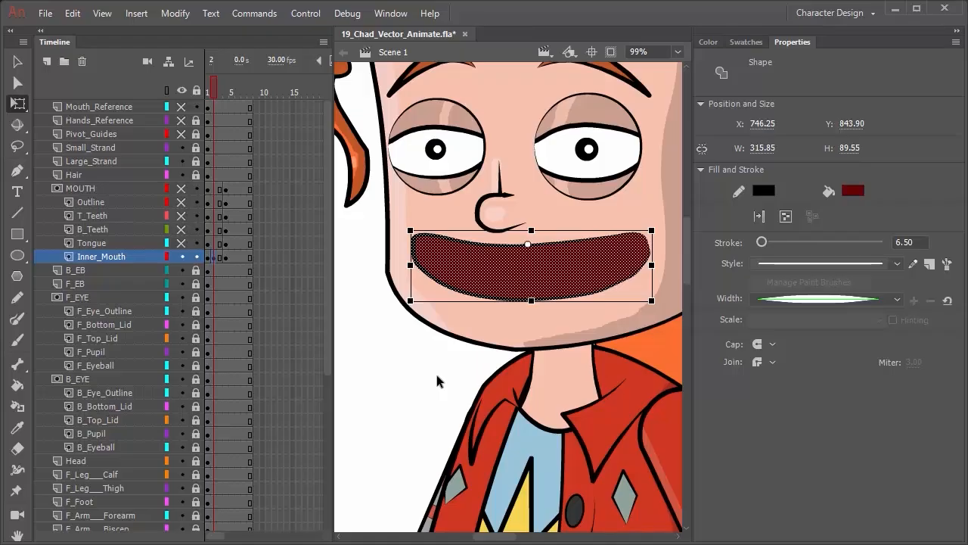
scroll(505, 386, up, 2)
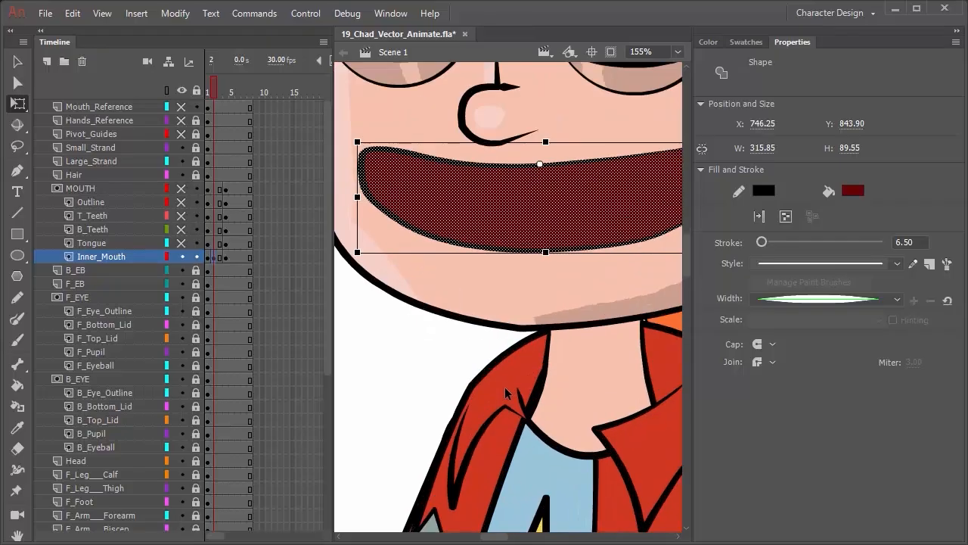
scroll(505, 387, down, 5)
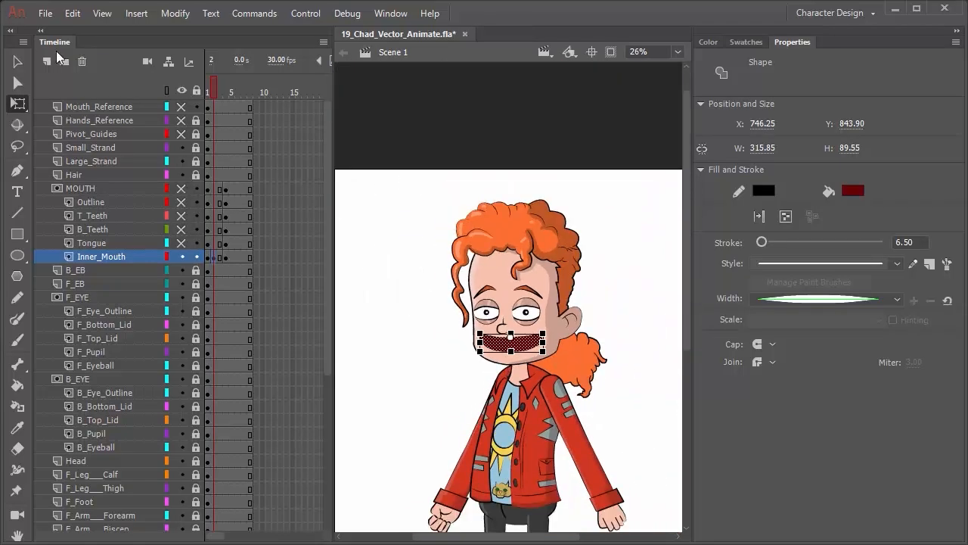
- Show the Mouth_Reference layer, examine the phoneme mouth shapes beside the character, and hide the layer again
click(182, 107)
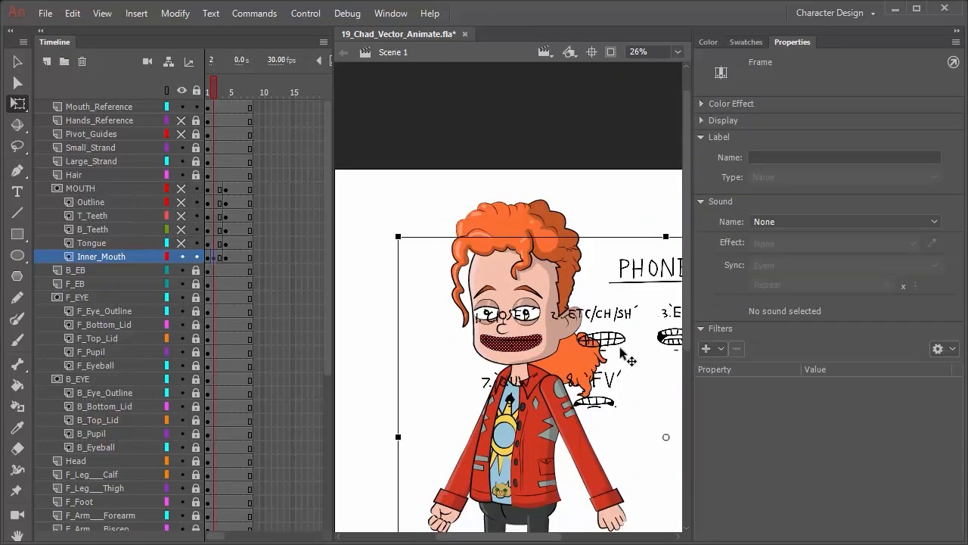
key(space)
drag(640, 348, 534, 258)
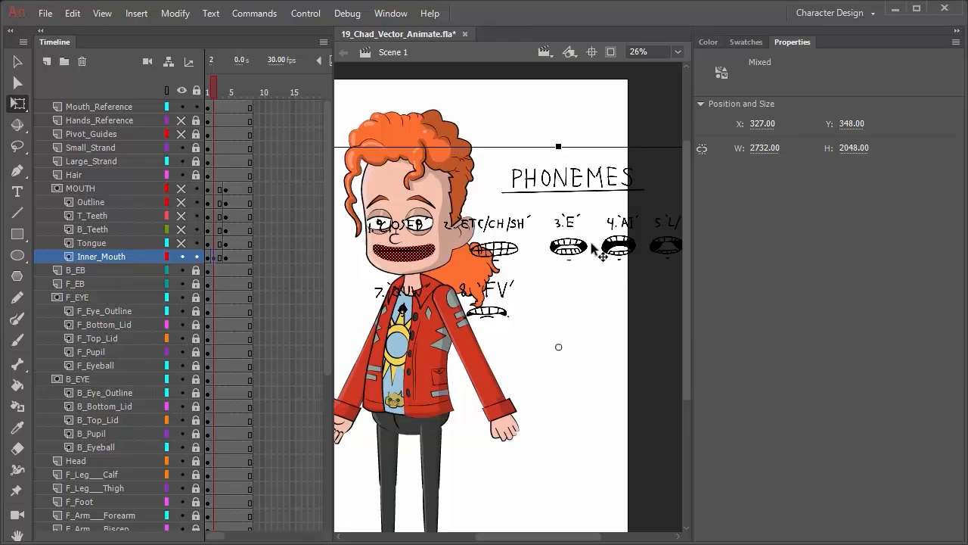
click(182, 107)
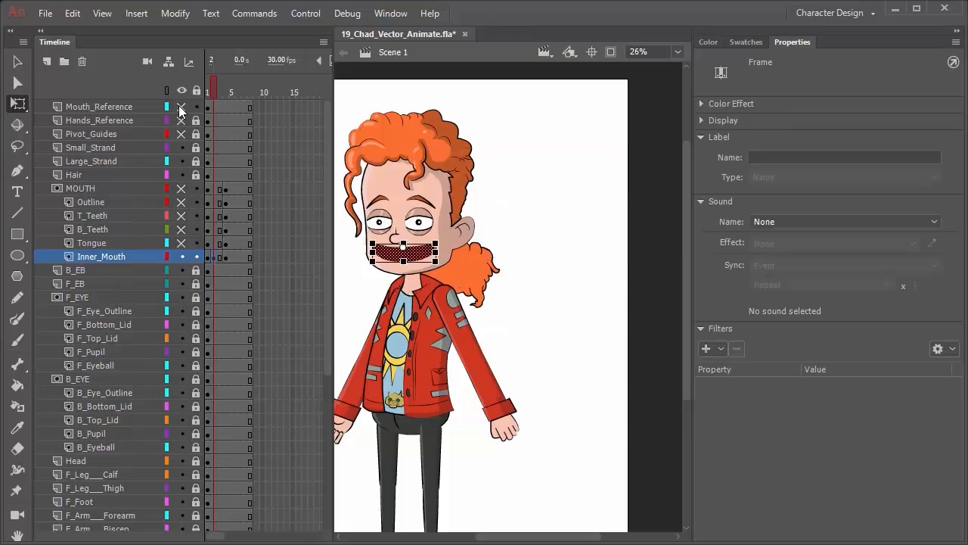
- Insert a keyframe at frame 3 of Inner_Mouth from the squashed mouth, and compare it with frame 2
click(219, 257)
key(.)
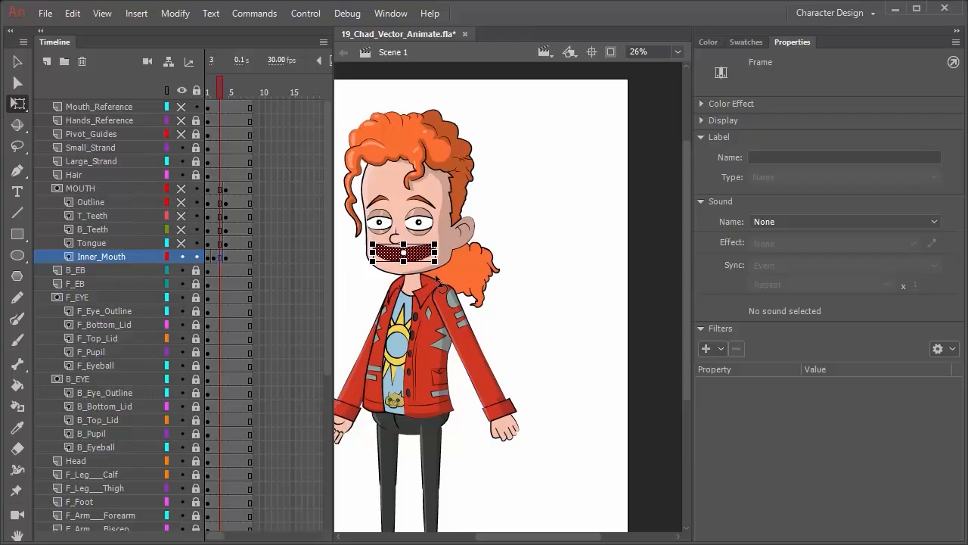
key(ctrl+minus)
key(ctrl+equal)
scroll(415, 243, up, 3)
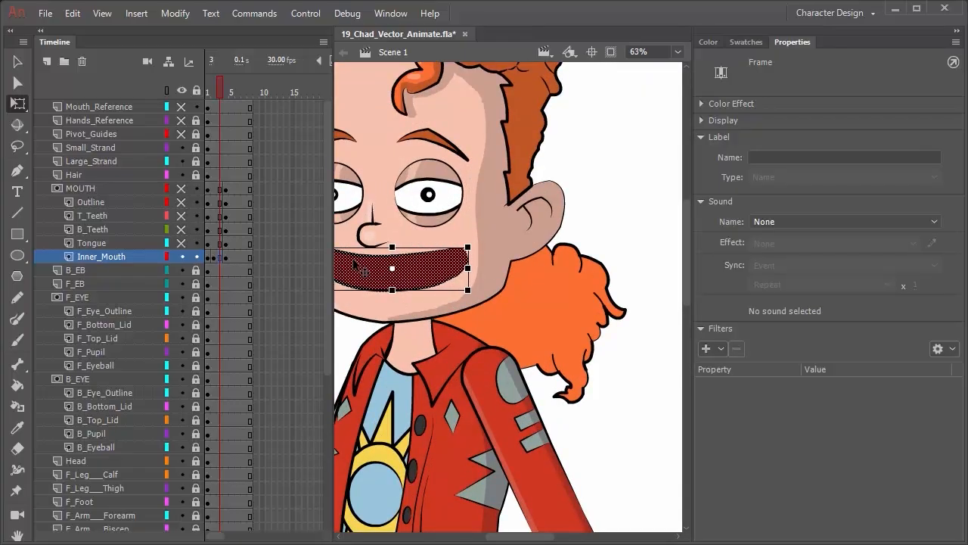
click(213, 256)
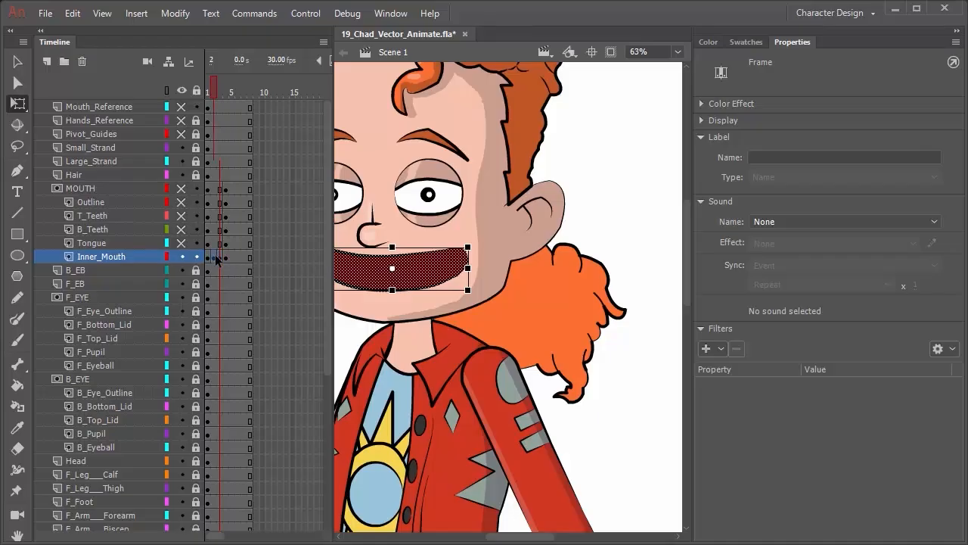
click(219, 256)
- Move the transform pivot of the frame 3 mouth to its upper lip and stretch the shape to a height of about 104 px
drag(466, 206, 533, 194)
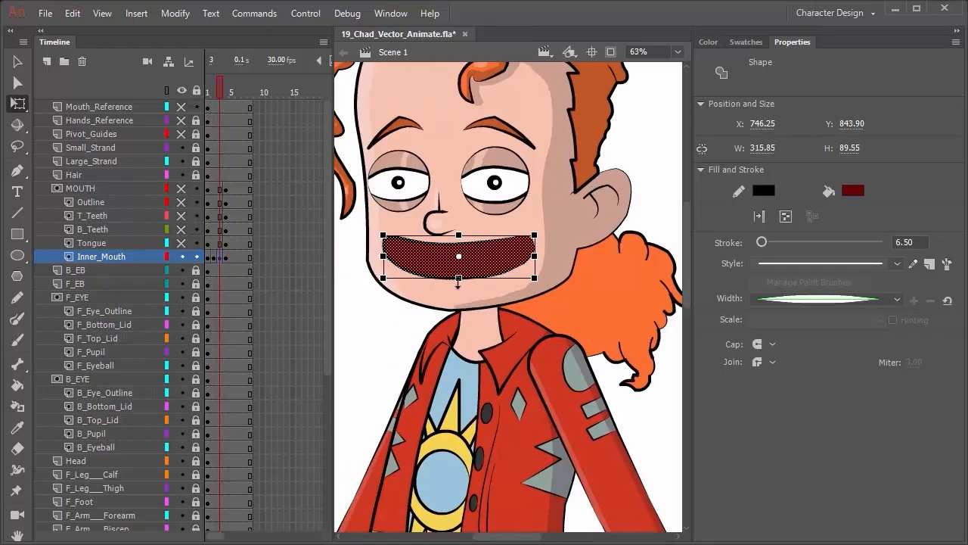
drag(459, 281, 458, 293)
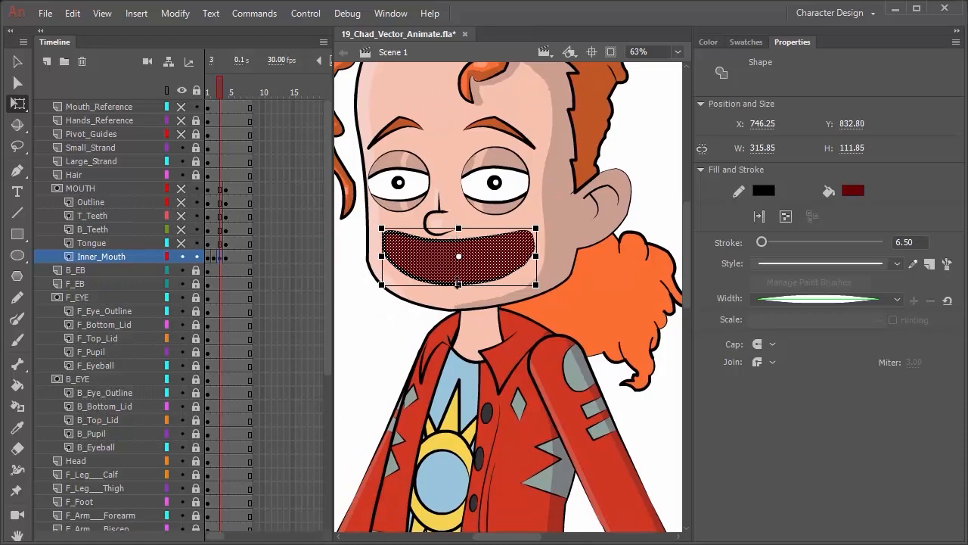
key(ctrl+z)
drag(459, 257, 459, 244)
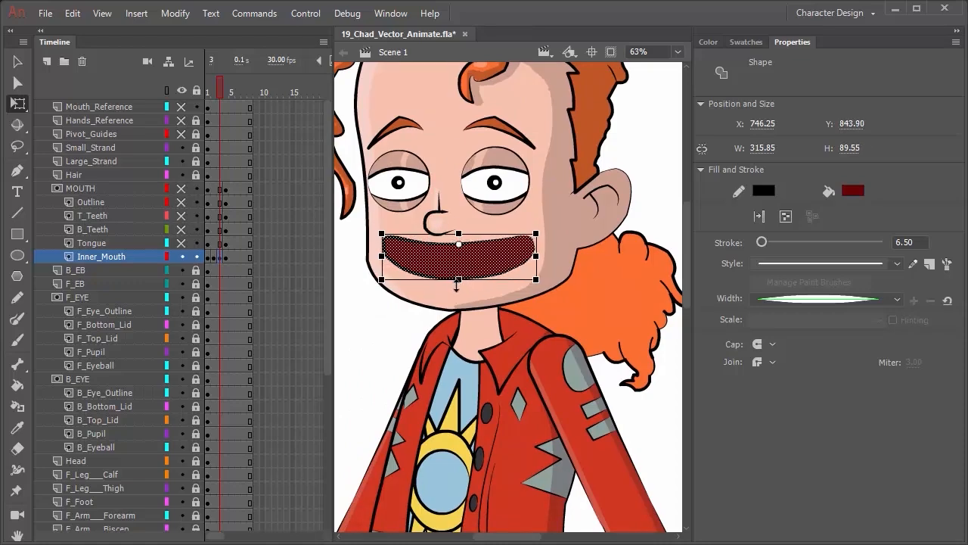
drag(457, 284, 459, 289)
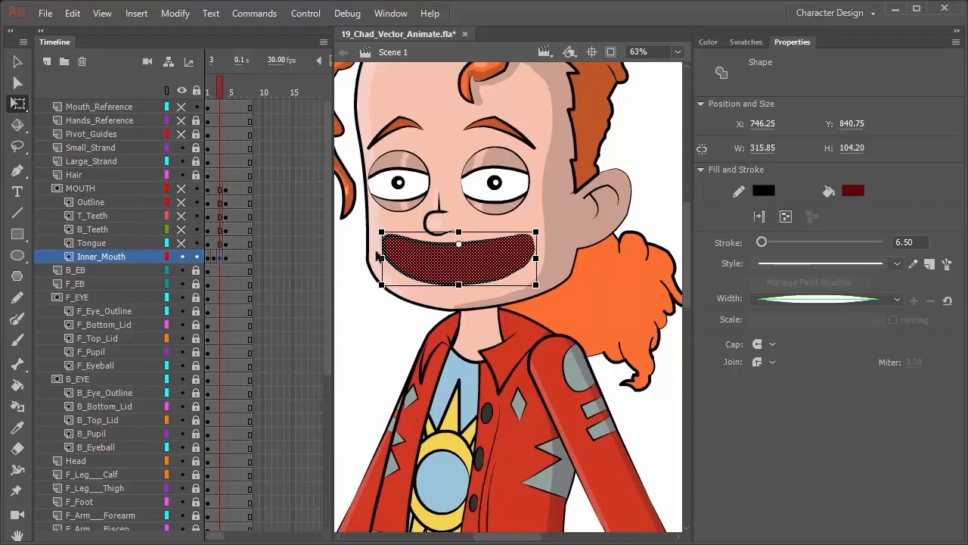
- Narrow the frame 2 mouth evenly from both sides to a width of about 286 px, and compare it with frame 1
click(213, 262)
click(213, 261)
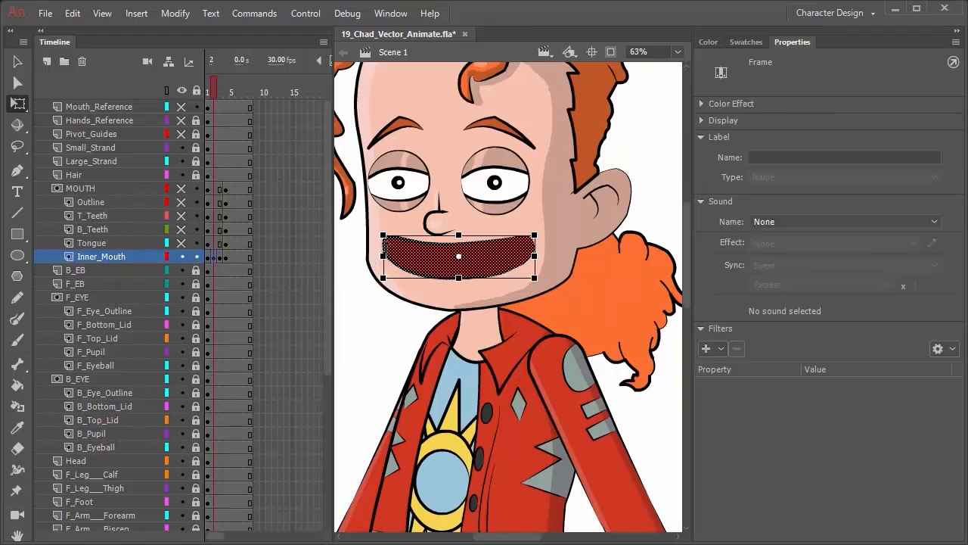
click(382, 257)
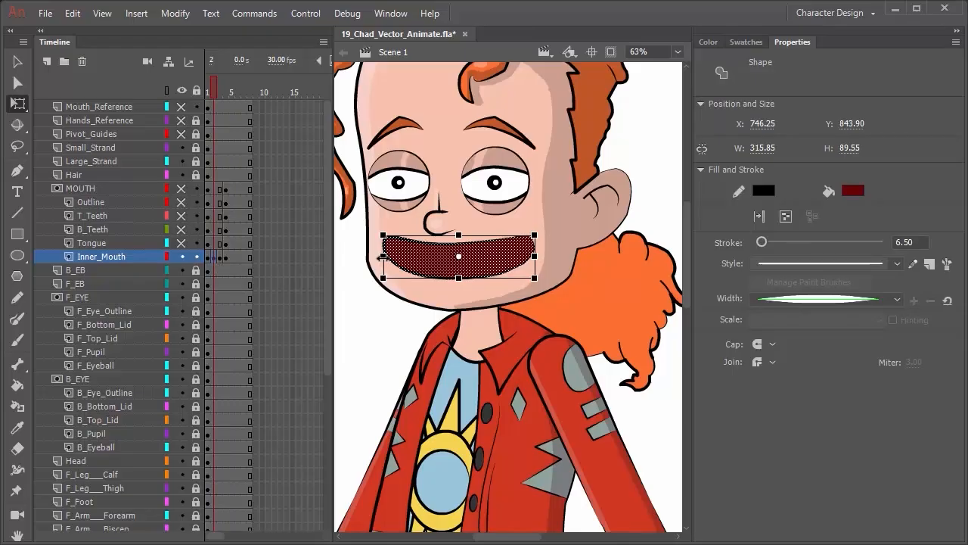
drag(382, 257, 388, 257)
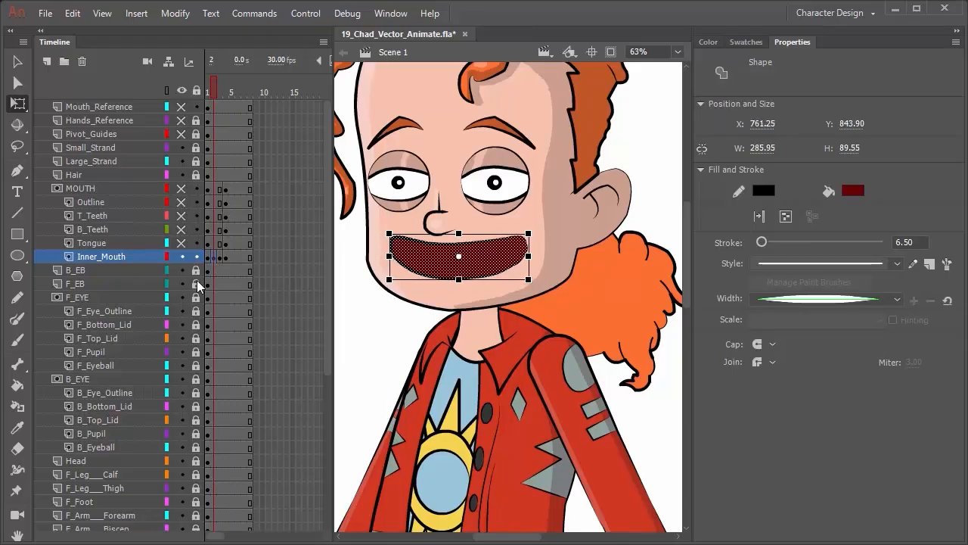
click(208, 259)
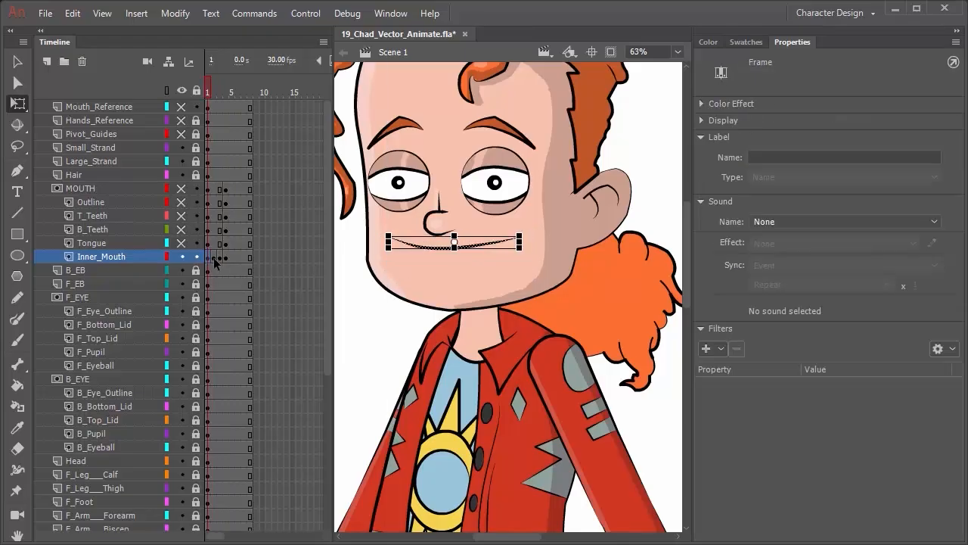
- Squash the frame 3 mouth toward its upper lip to a height of about 71 px, and compare it with frames 1 and 2
click(218, 260)
click(219, 260)
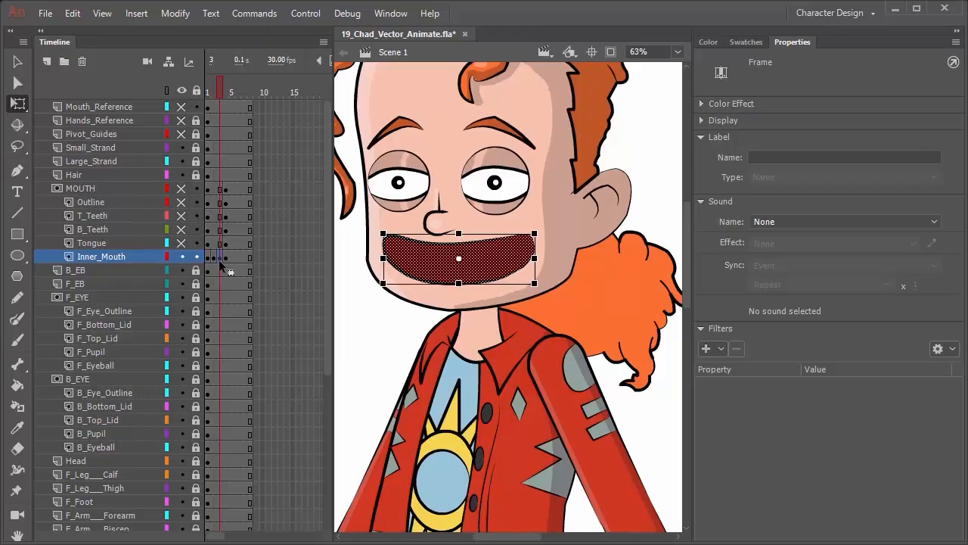
click(465, 264)
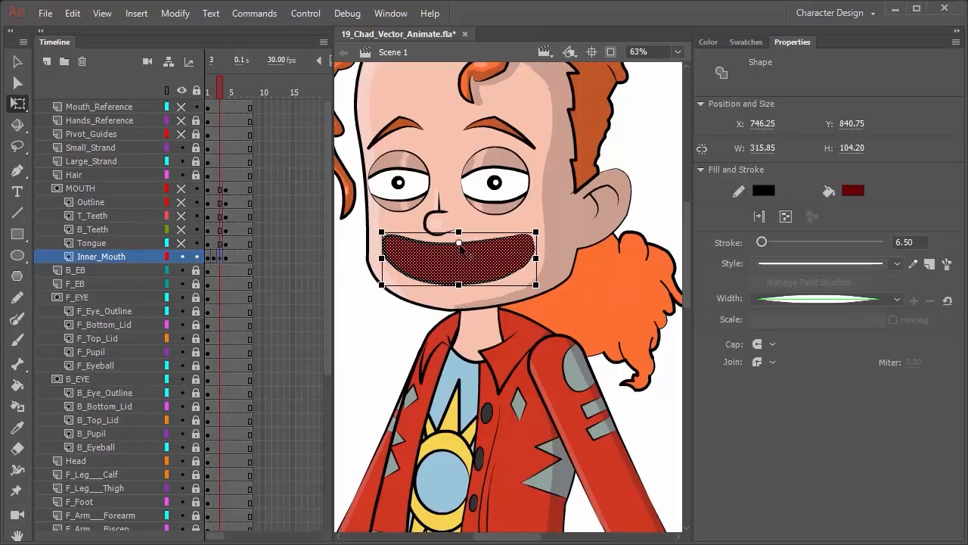
drag(458, 285, 458, 271)
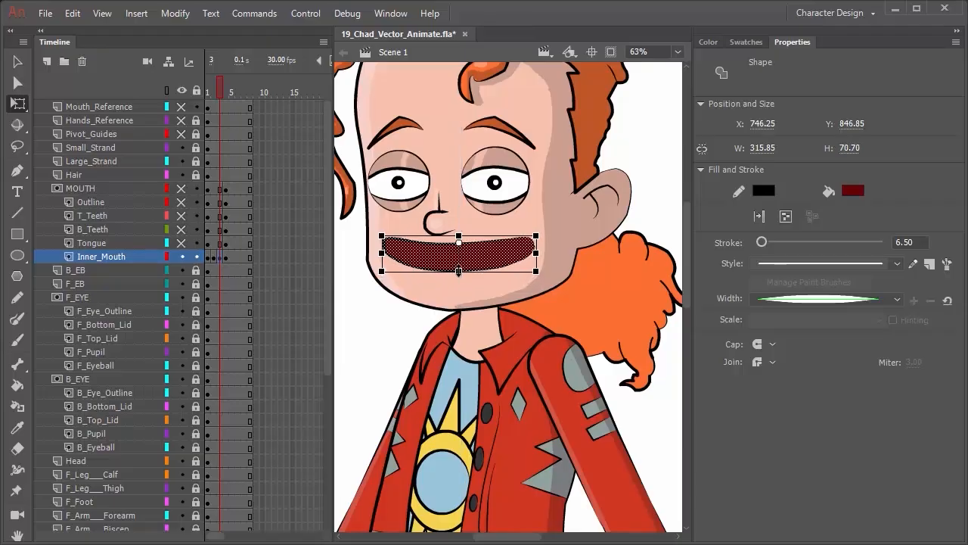
click(214, 256)
click(210, 255)
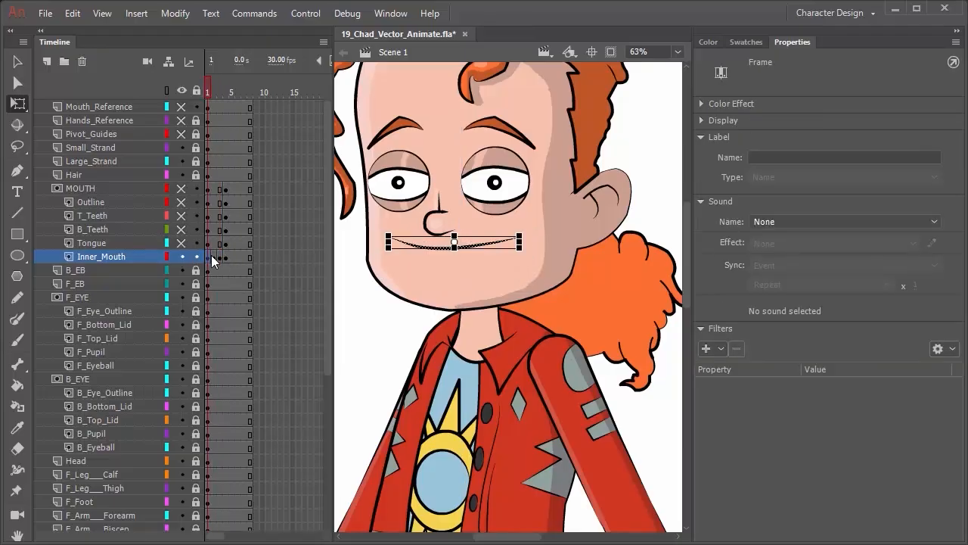
click(214, 256)
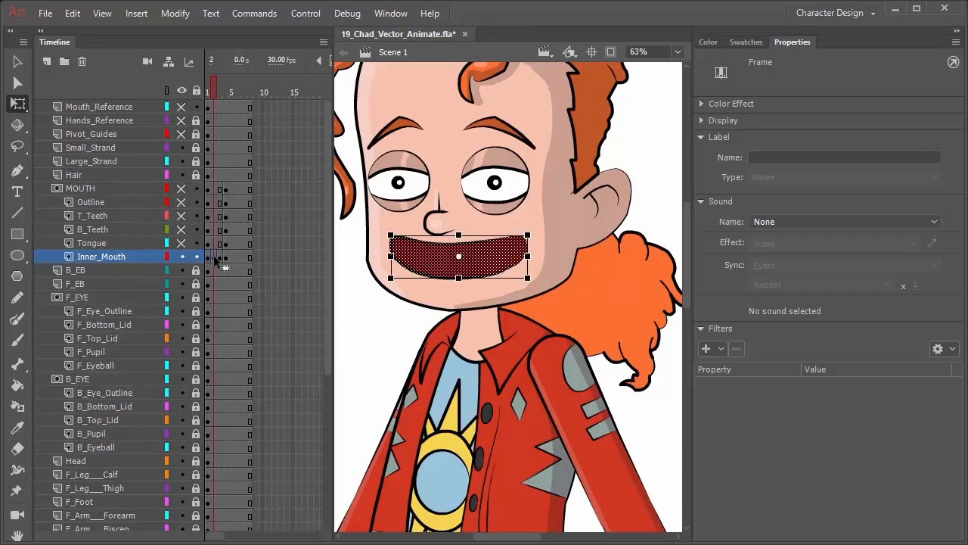
- Compare the inner mouths on frames 3 and 4 with the phoneme reference, and insert a keyframe at frame 5 of Inner_Mouth
click(219, 257)
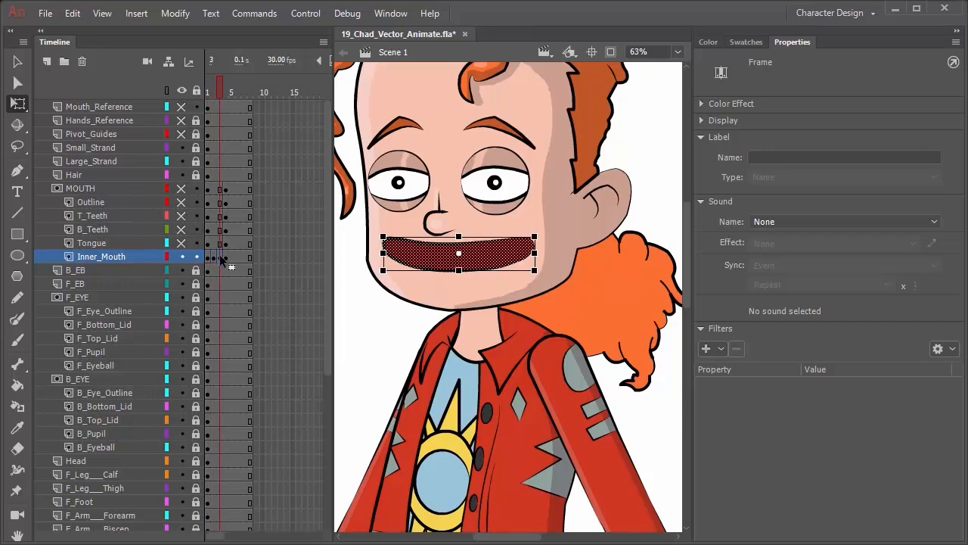
click(227, 257)
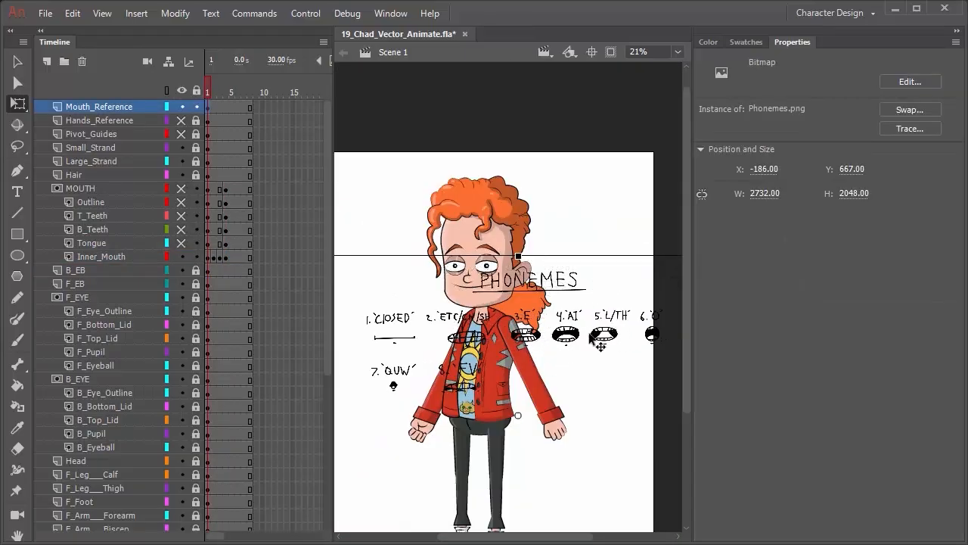
click(227, 257)
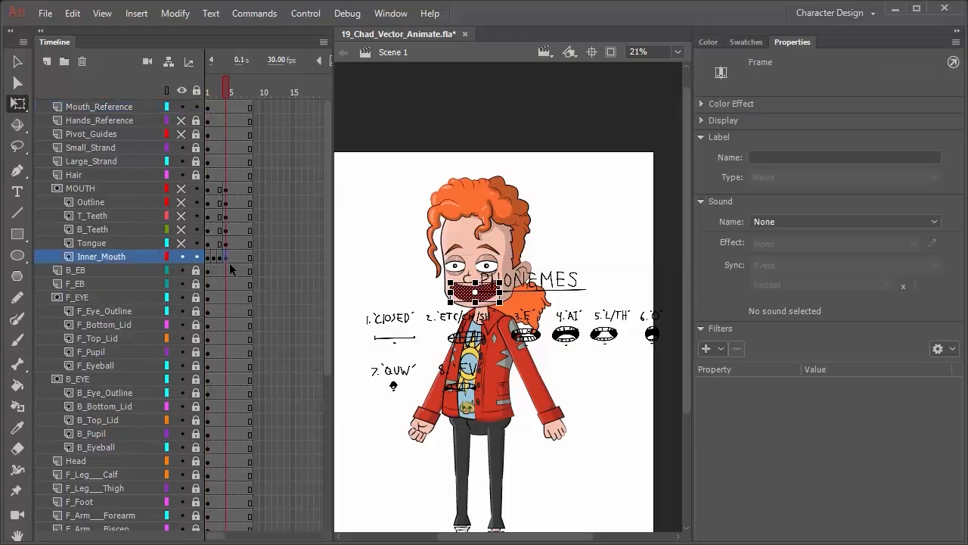
click(232, 257)
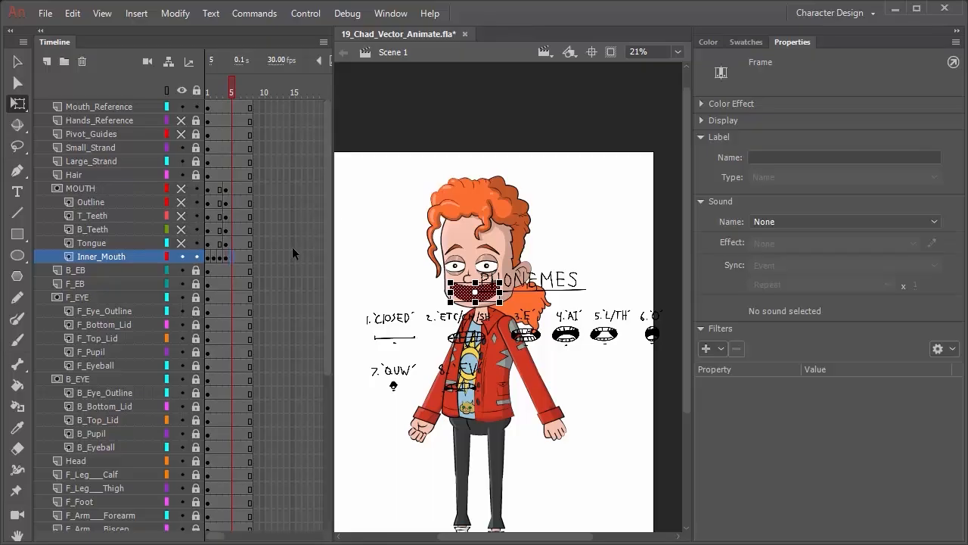
key(F6)
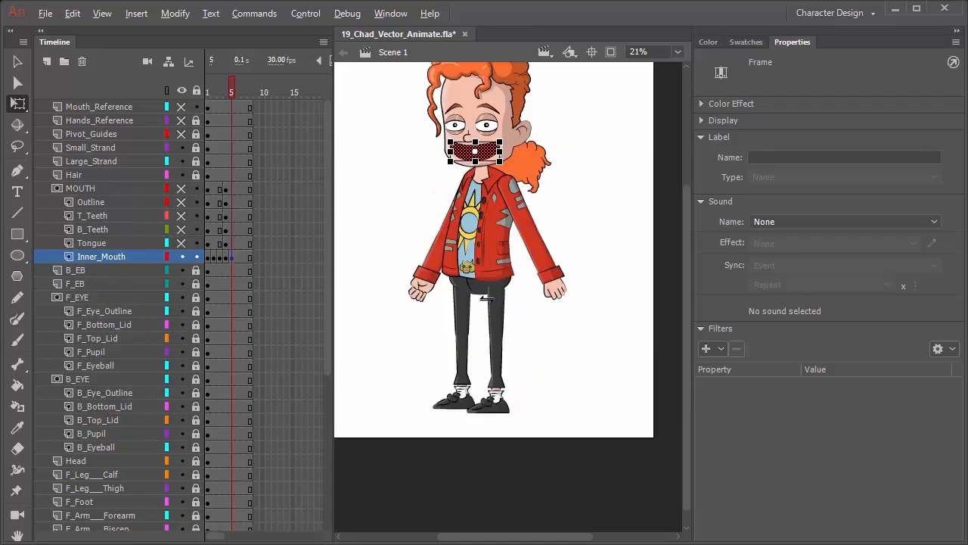
- Scale the frame 5 mouth around its upper lip to about 296 px wide and 104 px high, and compare it with frame 4
scroll(470, 246, down, 3)
scroll(470, 246, up, 5)
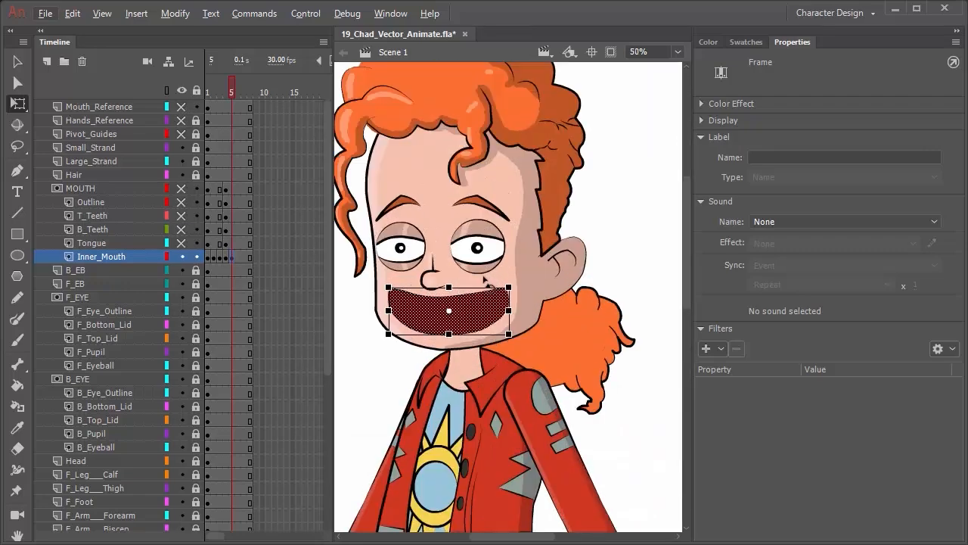
drag(429, 332, 432, 313)
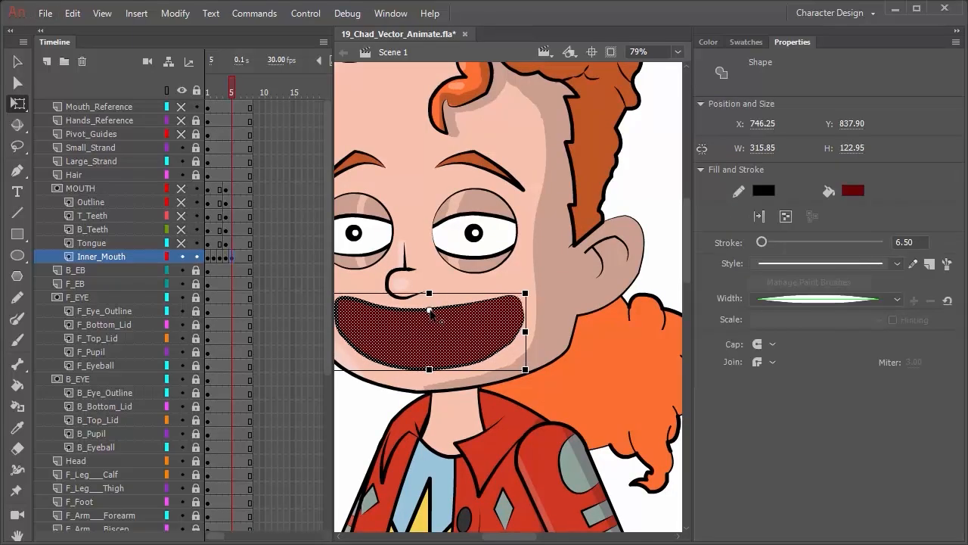
mouse_move(429, 370)
mouse_down()
mouse_move(430, 350)
mouse_move(429, 361)
mouse_up()
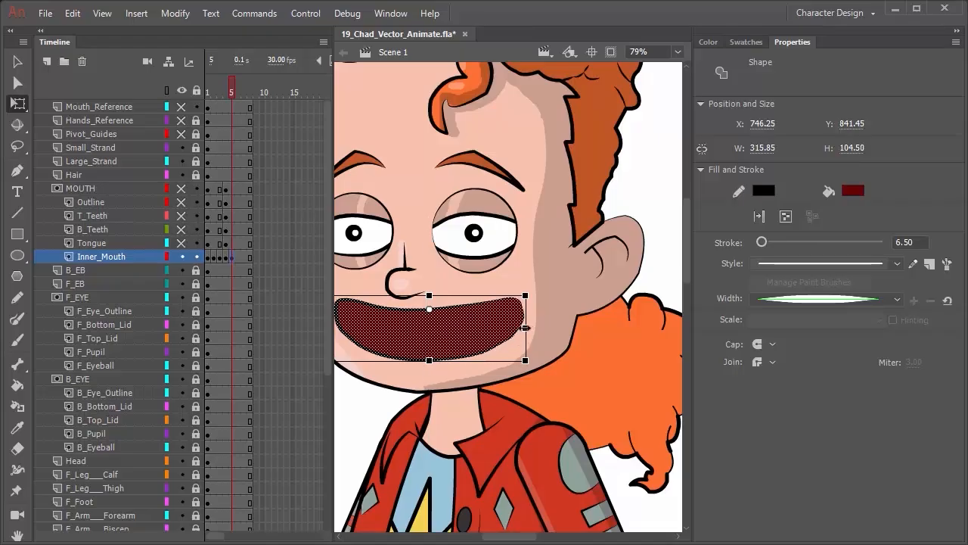
drag(526, 327, 519, 328)
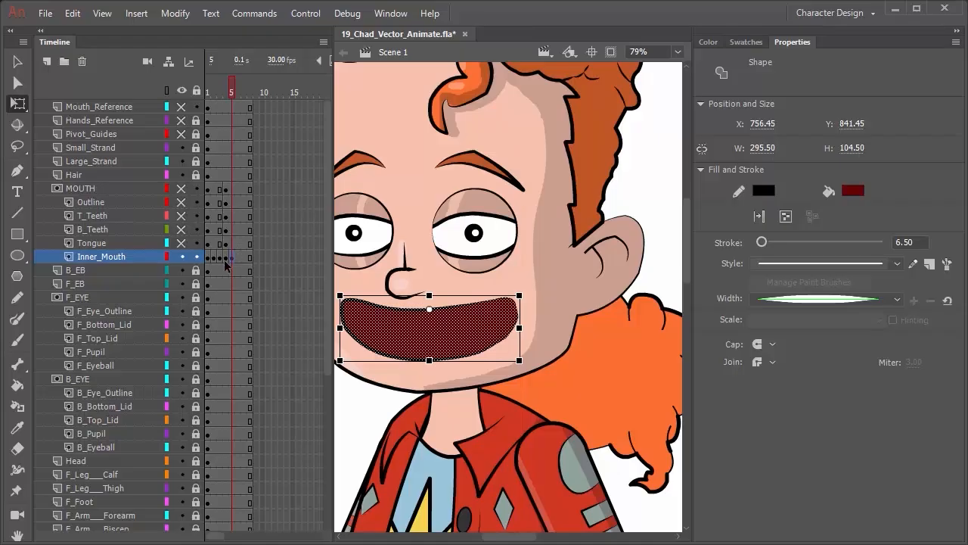
click(227, 257)
click(231, 257)
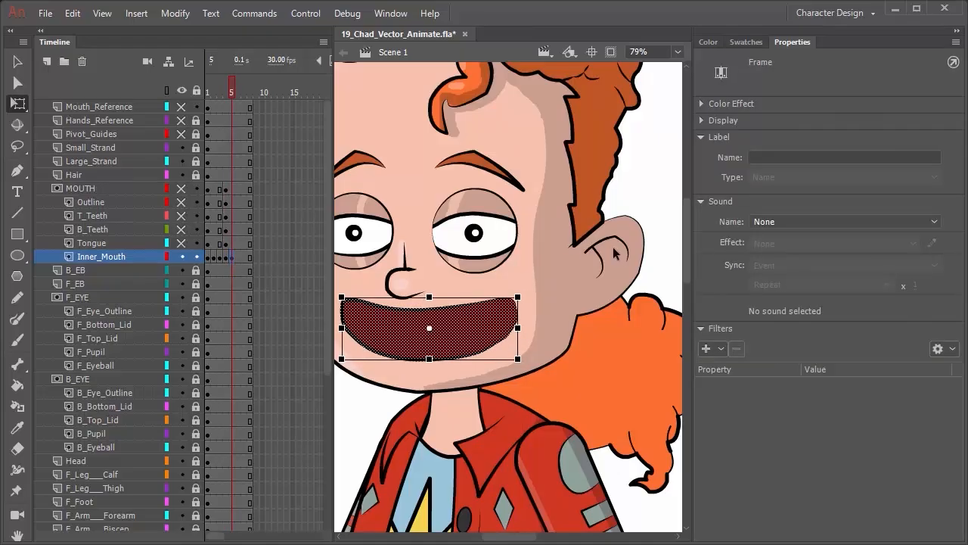
- Insert a keyframe at frame 6 of Inner_Mouth, hide the Mouth_Reference layer, and delete the mouth shape on that frame
scroll(605, 248, up, 1)
scroll(573, 213, down, 5)
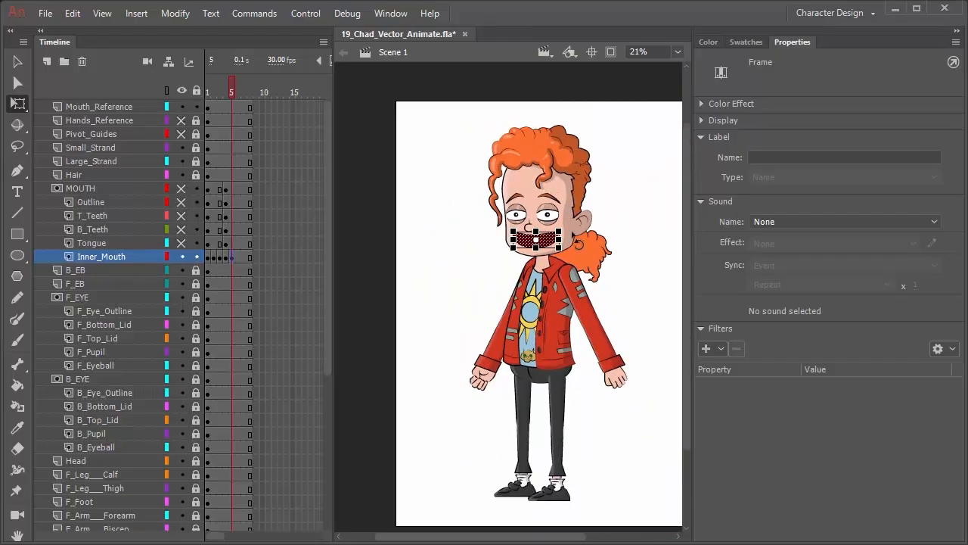
drag(553, 184, 552, 180)
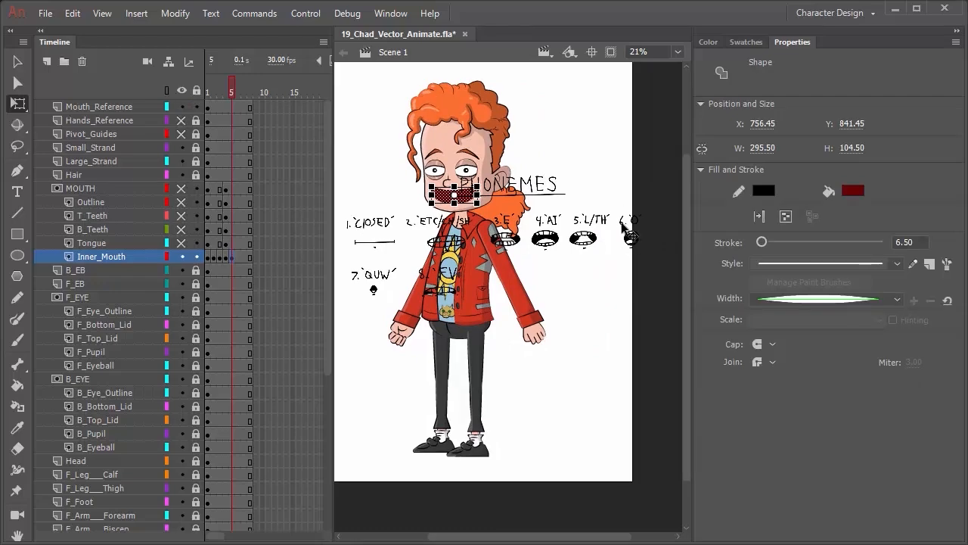
click(237, 258)
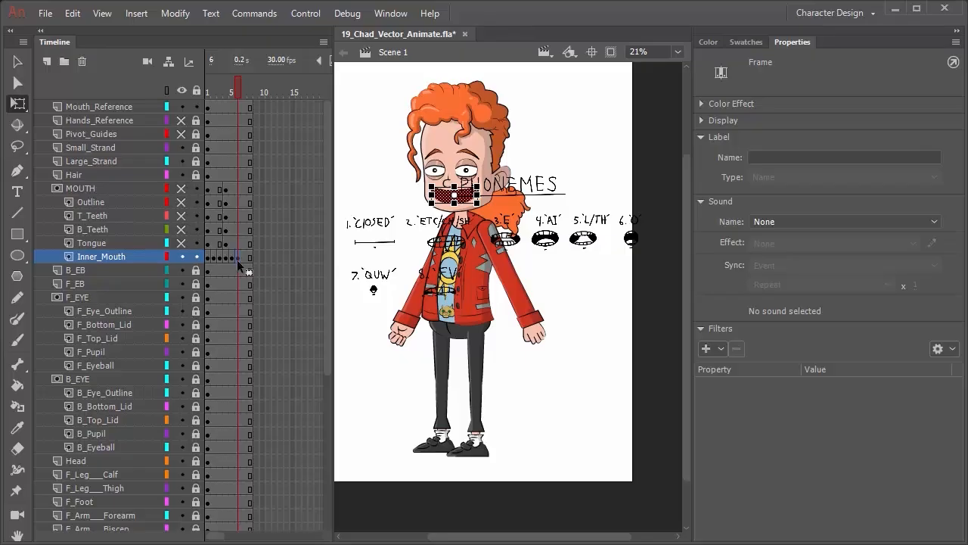
click(181, 106)
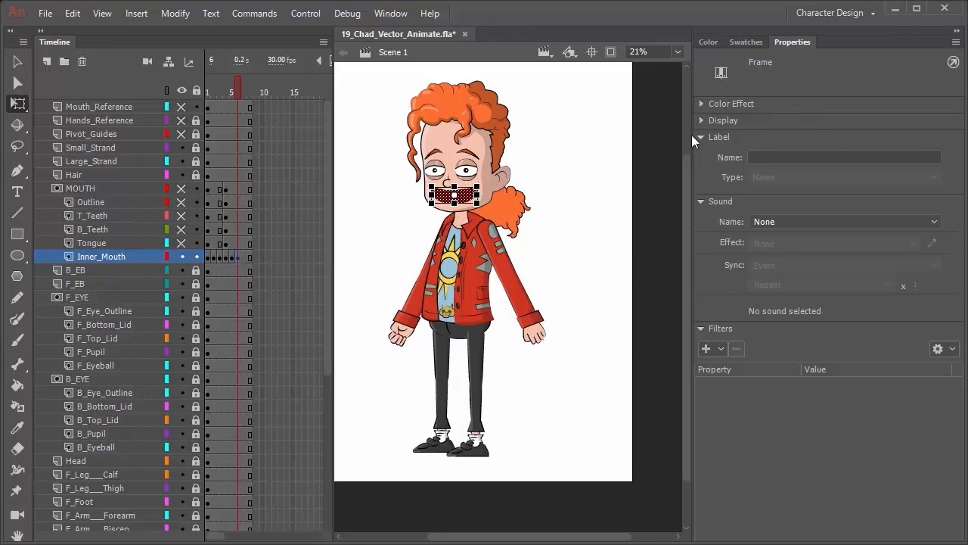
scroll(429, 172, up, 5)
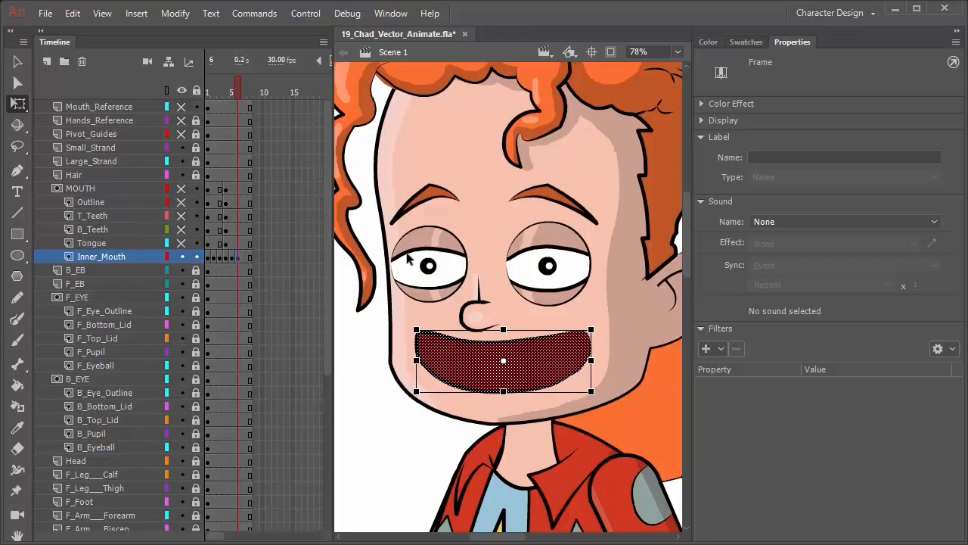
key(Delete)
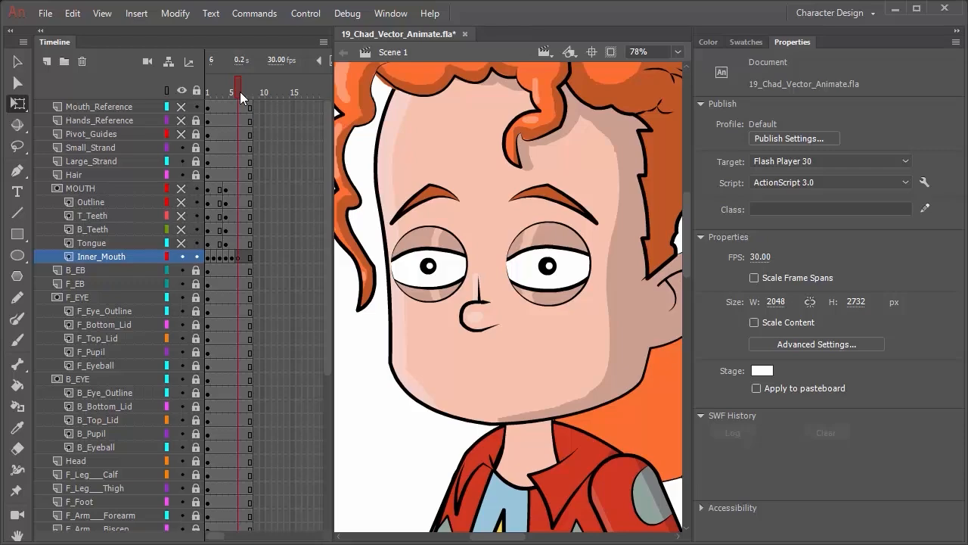
- Turn on onion skinning and limit its range to frames 5 through 7
drag(331, 192, 666, 151)
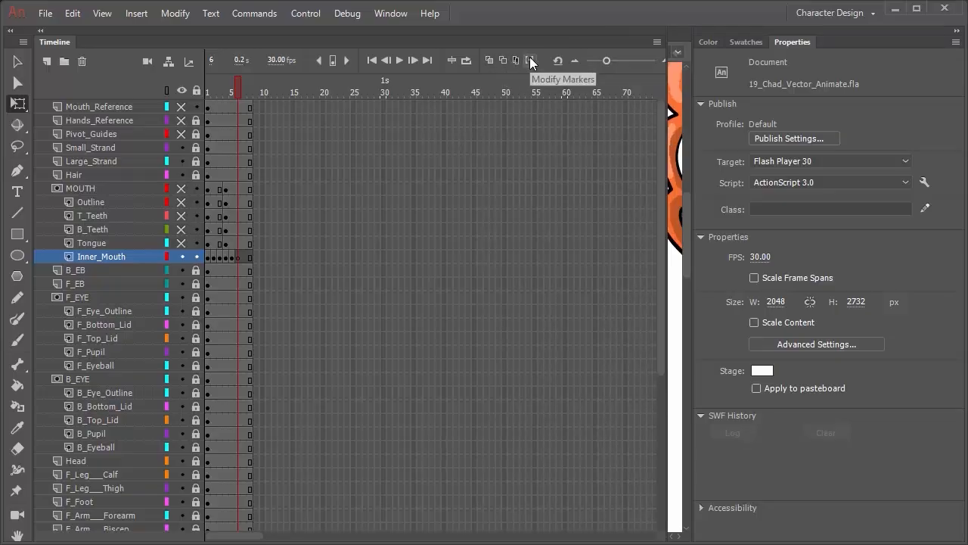
click(488, 59)
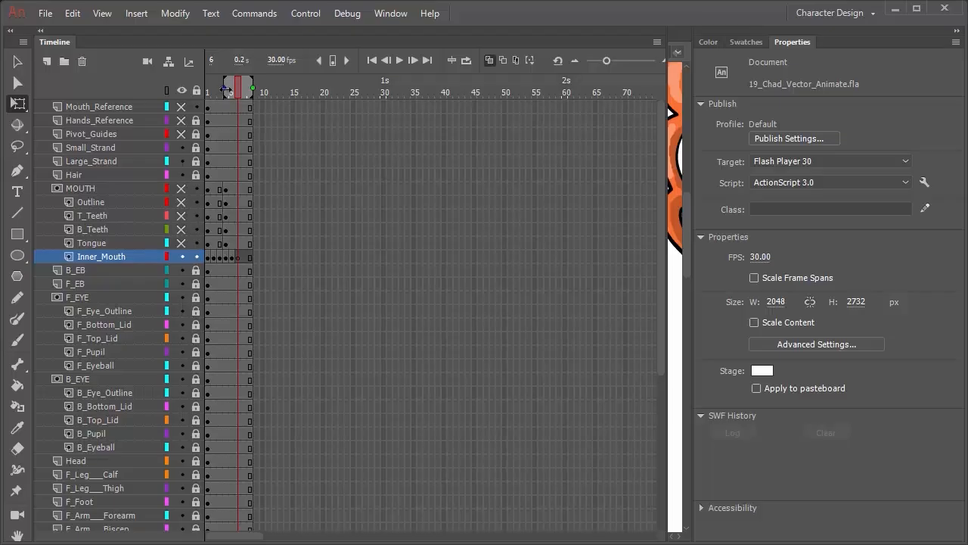
drag(228, 88, 232, 88)
drag(243, 89, 239, 88)
drag(664, 167, 333, 187)
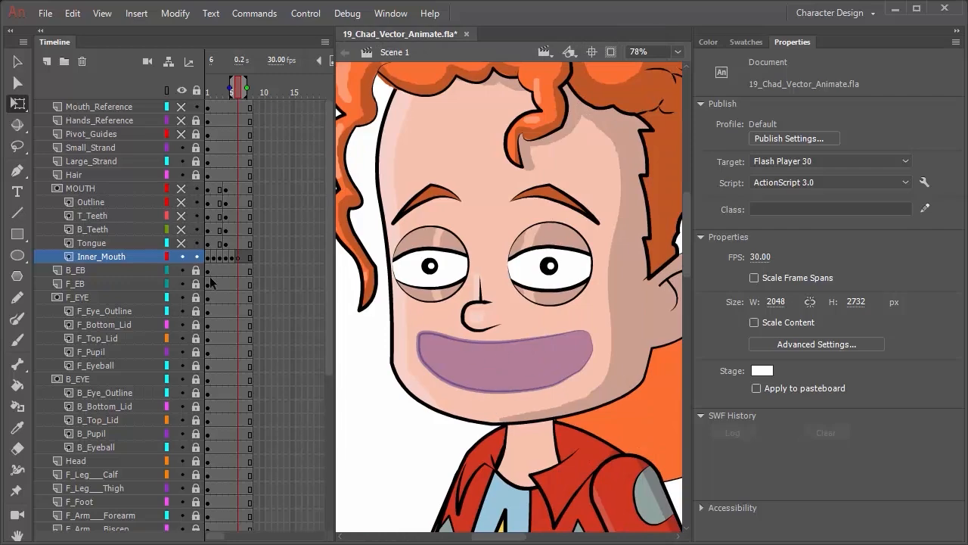
- Draw a dark red oval with a black outline on frame 6 of Inner_Mouth, about 86 px wide and 90 px high
click(242, 258)
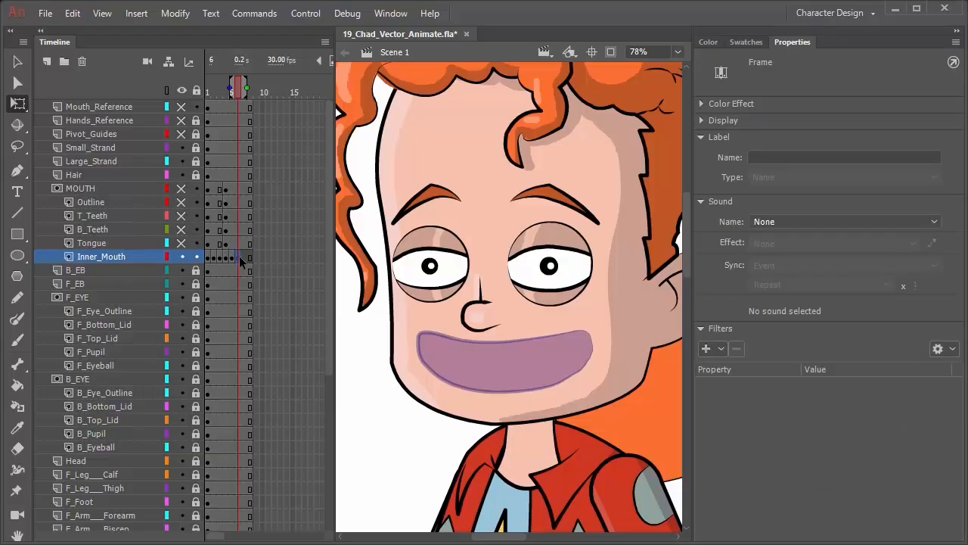
click(20, 254)
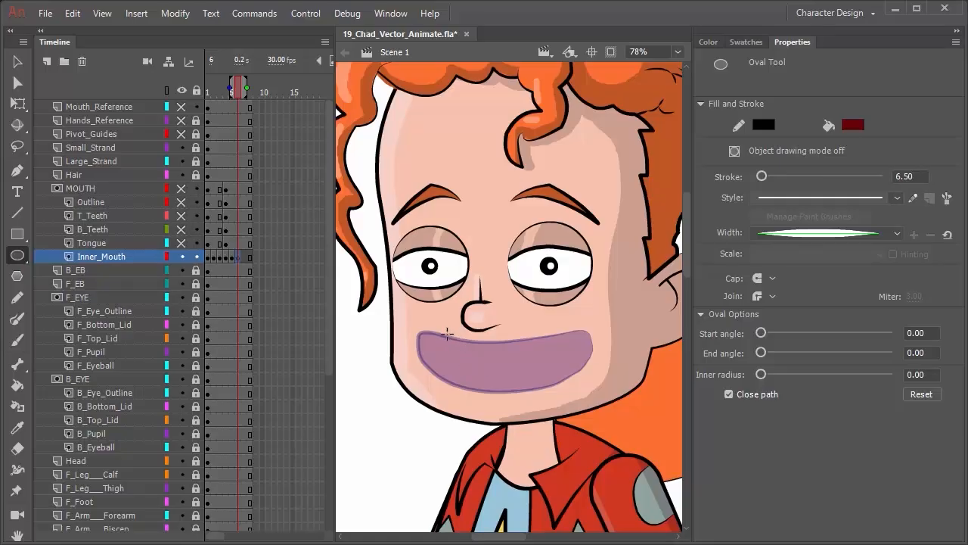
drag(447, 332, 498, 386)
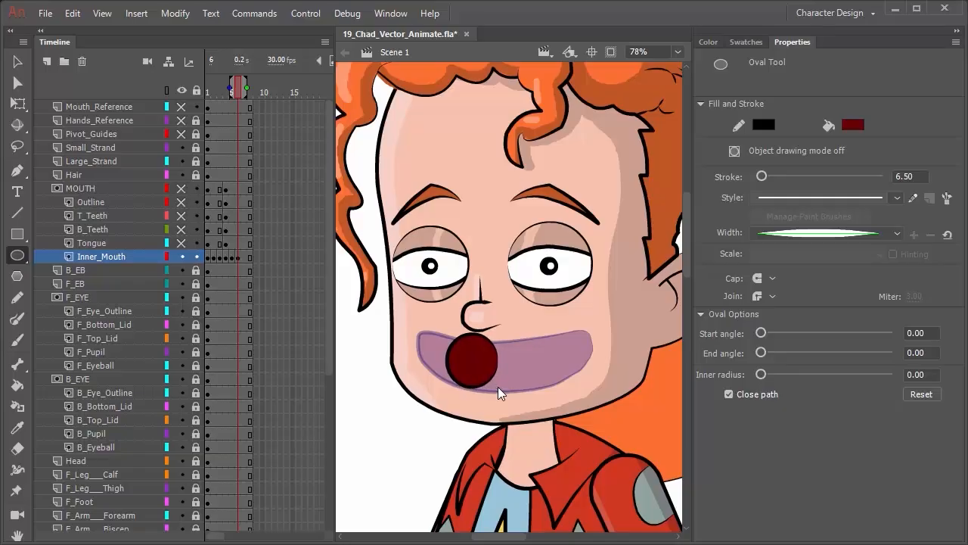
- Position the frame 6 oval below the nose, over the left part of the onion-skinned mouth, at about X 810, Y 857
key(v)
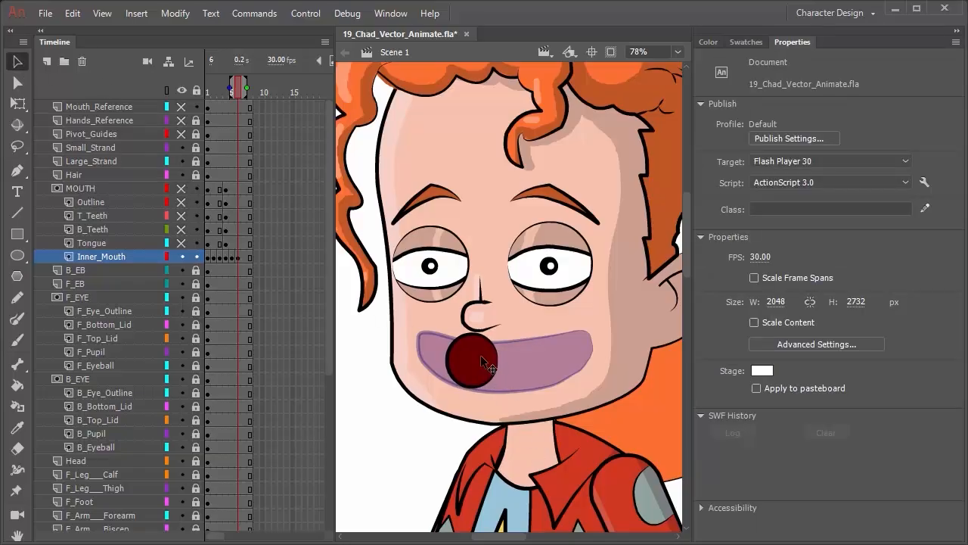
drag(481, 354, 495, 376)
key(Up)
key(Up)
key(Up)
key(Up)
key(Up)
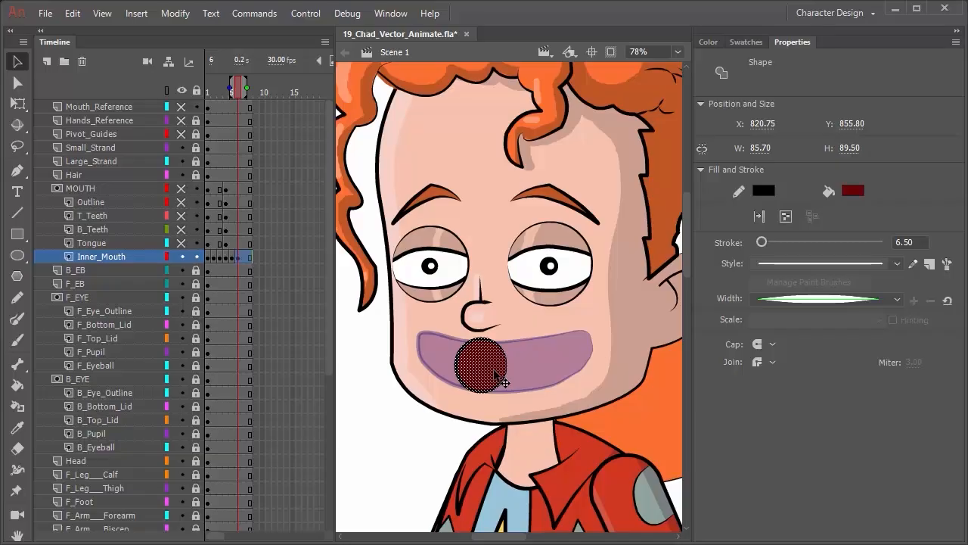
key(Right)
key(Right)
key(Down)
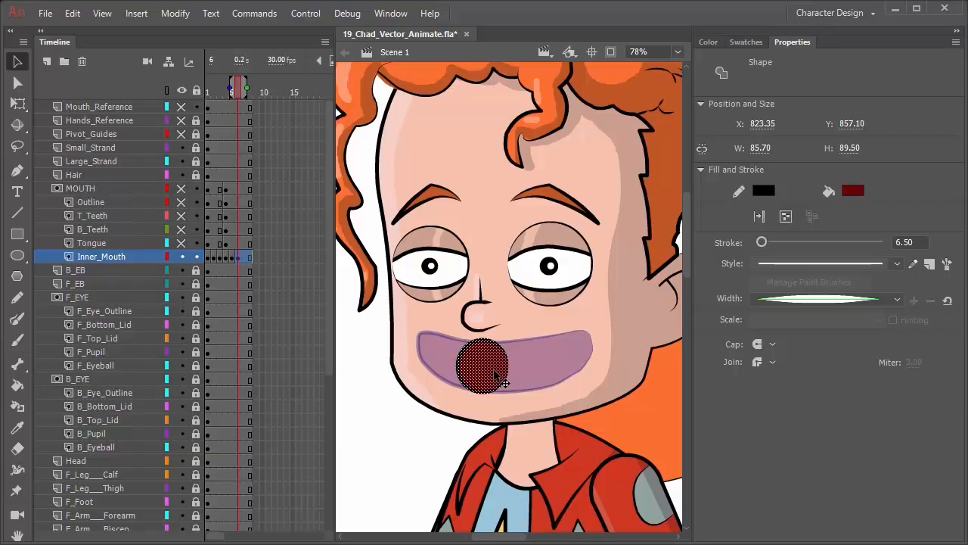
key(Left)
key(Left)
key(Left)
key(Left)
key(Left)
key(Left)
key(Left)
key(Left)
key(Left)
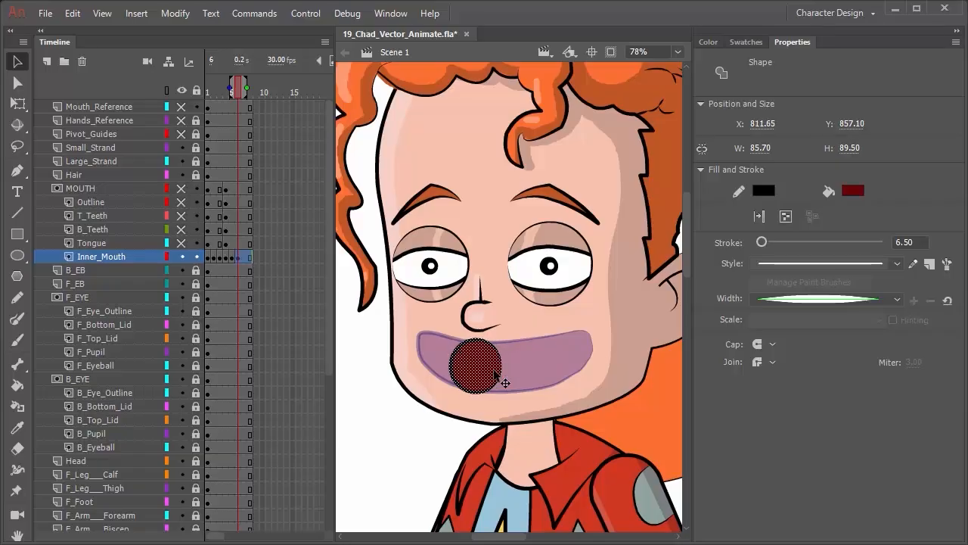
key(Down)
key(Left)
key(Left)
key(Left)
key(Left)
key(Right)
key(Up)
key(Right)
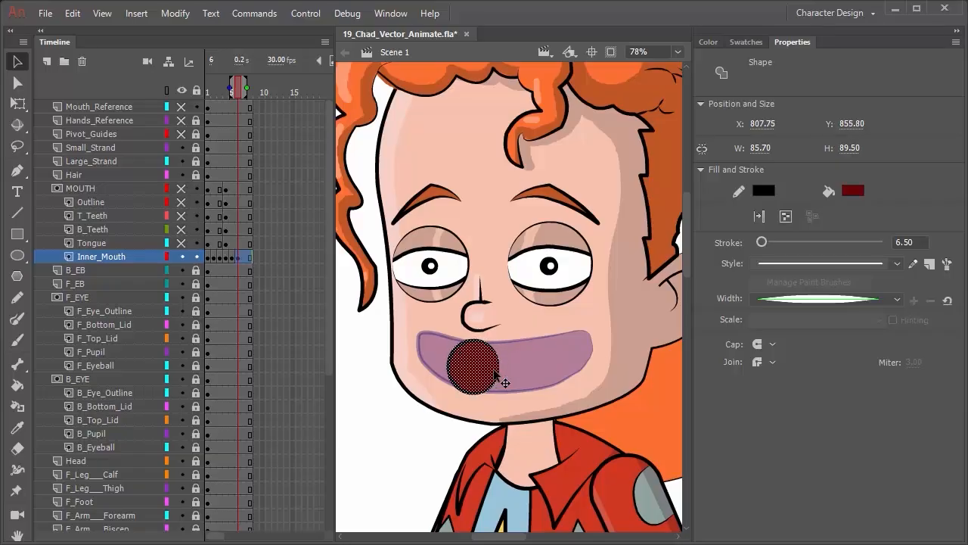
key(Right)
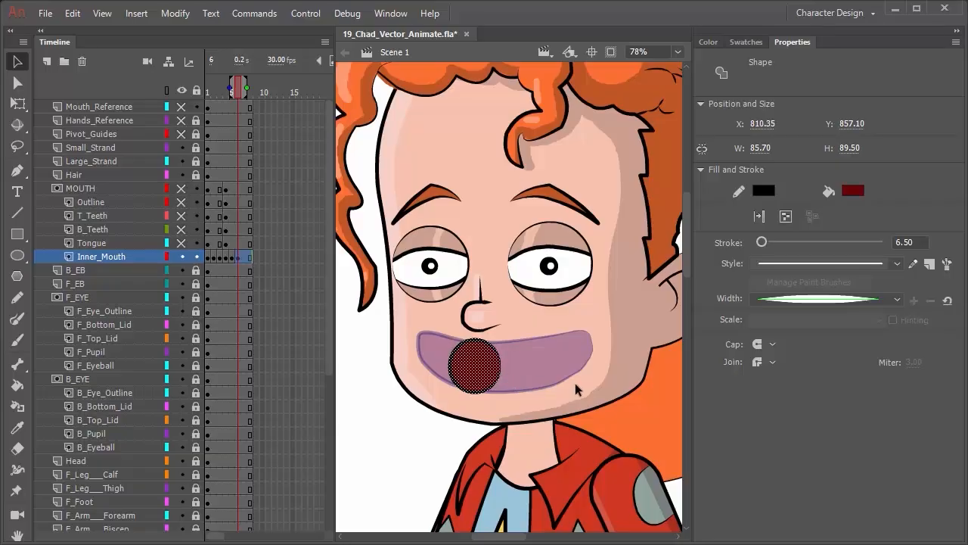
click(620, 439)
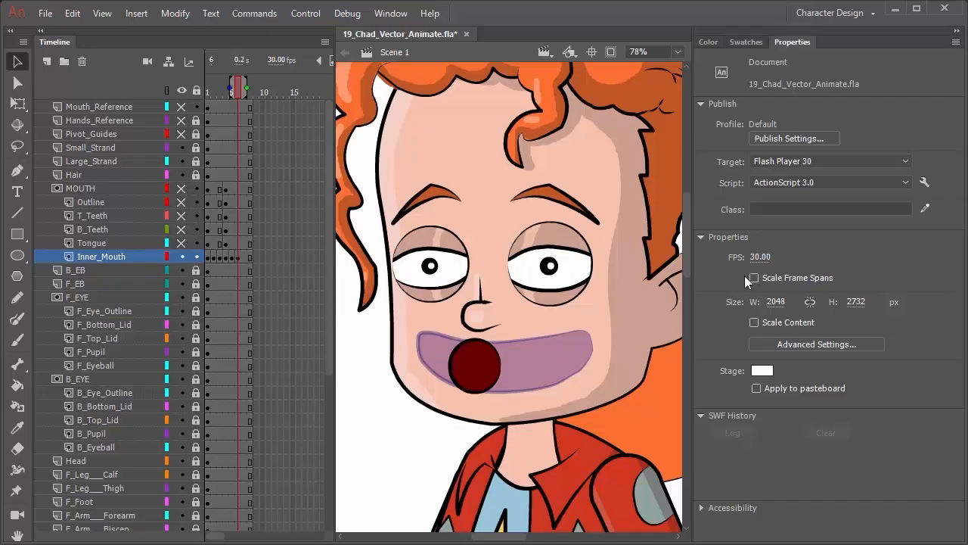
- Check the oval mouth against the phoneme reference, hide the reference again, and insert a keyframe at frame 7 of Inner_Mouth
click(181, 107)
scroll(586, 296, up, 2)
scroll(587, 297, down, 5)
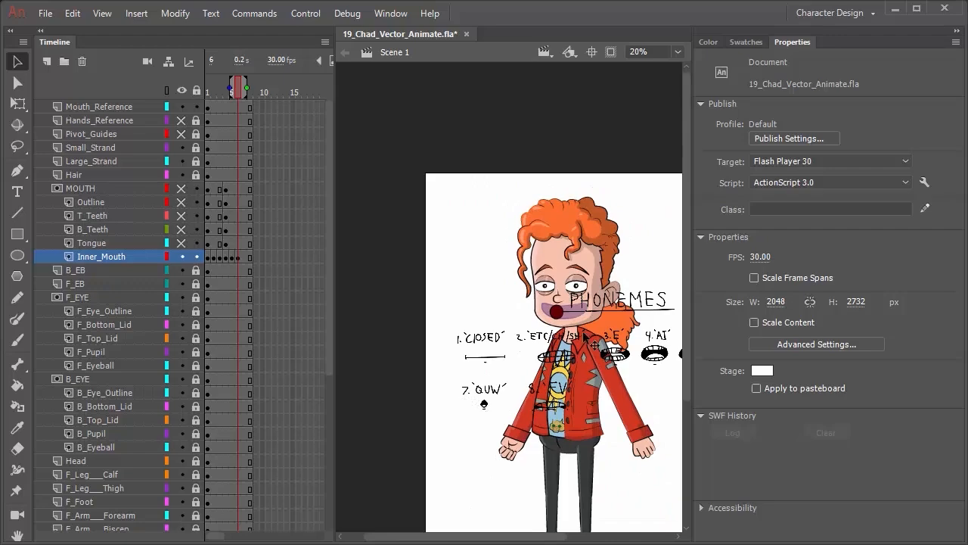
scroll(575, 325, up, 5)
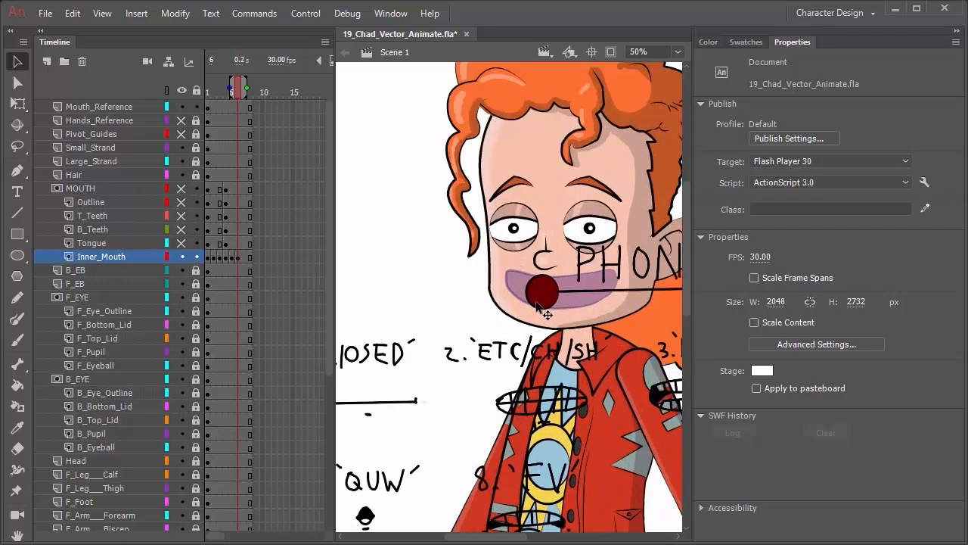
scroll(543, 310, up, 1)
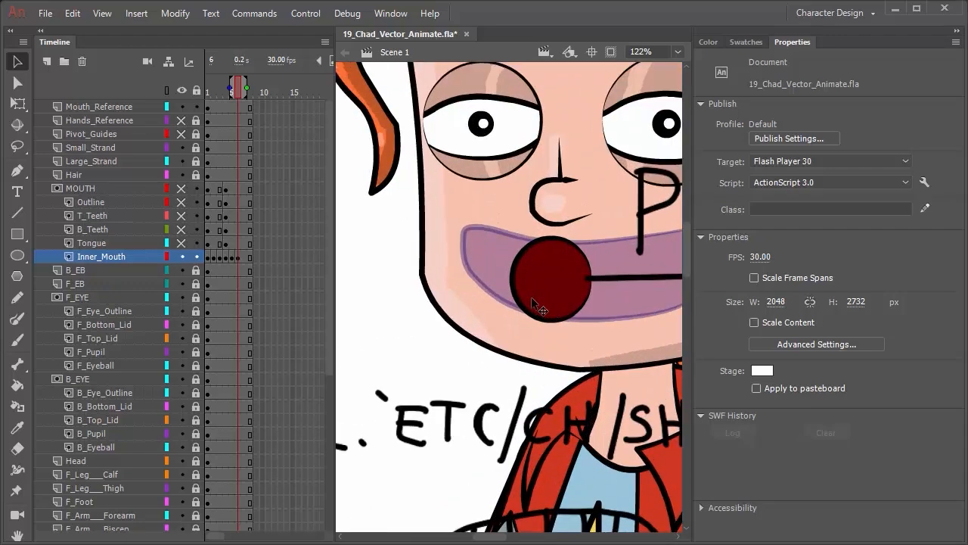
click(242, 259)
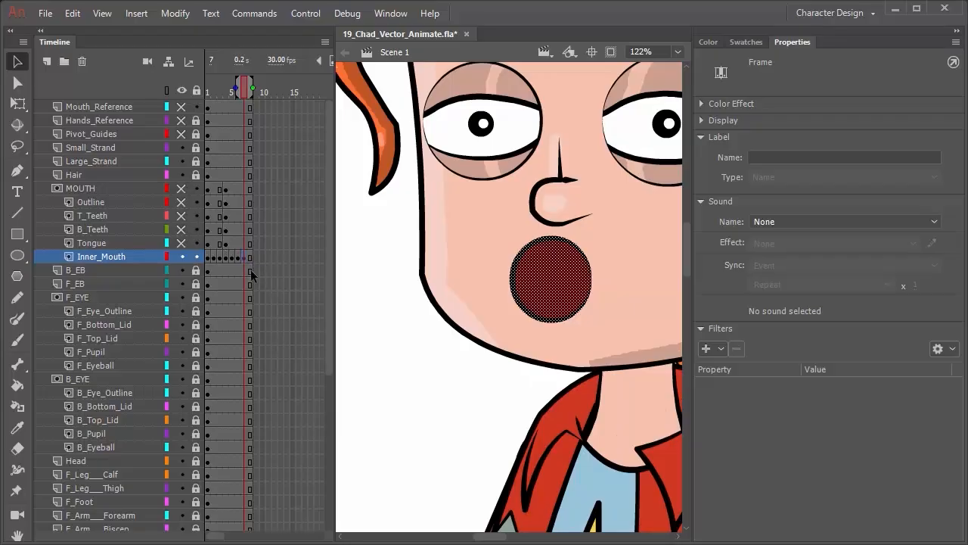
click(454, 394)
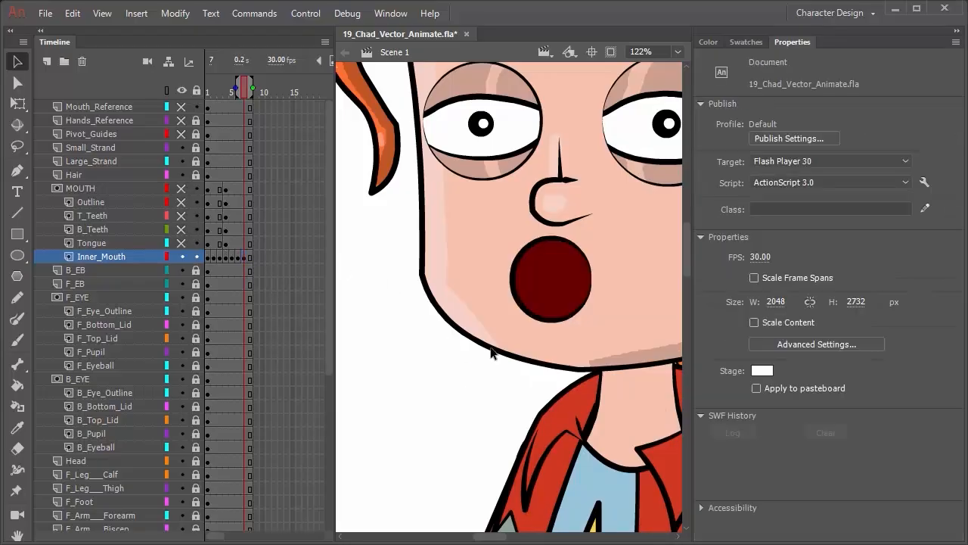
- Bend the left side of the frame 7 oval inward with pointed upper and lower corners, about 68 px wide and 84 px high
drag(522, 286, 554, 279)
drag(542, 242, 533, 242)
drag(544, 322, 537, 320)
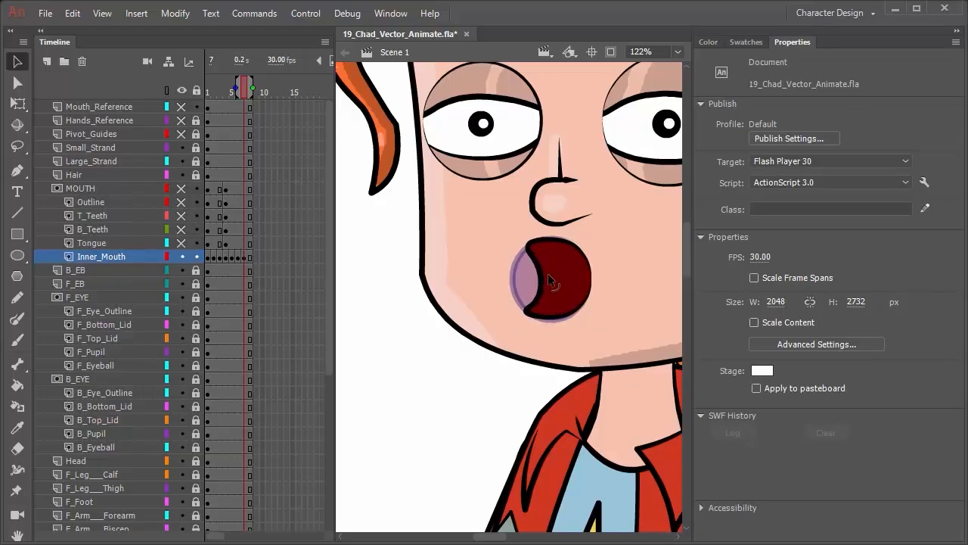
drag(533, 249, 535, 253)
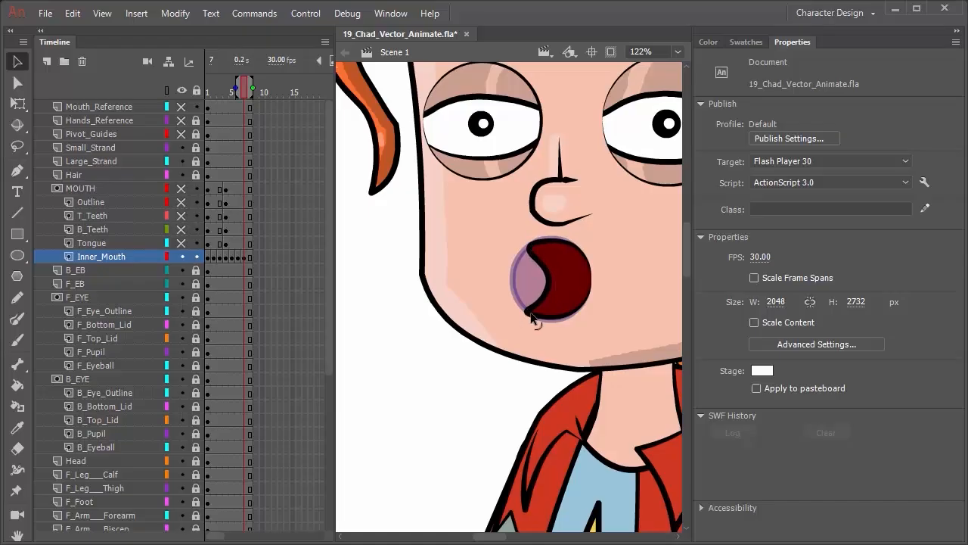
drag(531, 313, 534, 315)
drag(549, 277, 546, 277)
- Scale the frame 7 inner mouth smaller with Free Transform and shift it toward the left edge of the onion-skinned oval
click(569, 282)
double_click(569, 281)
key(q)
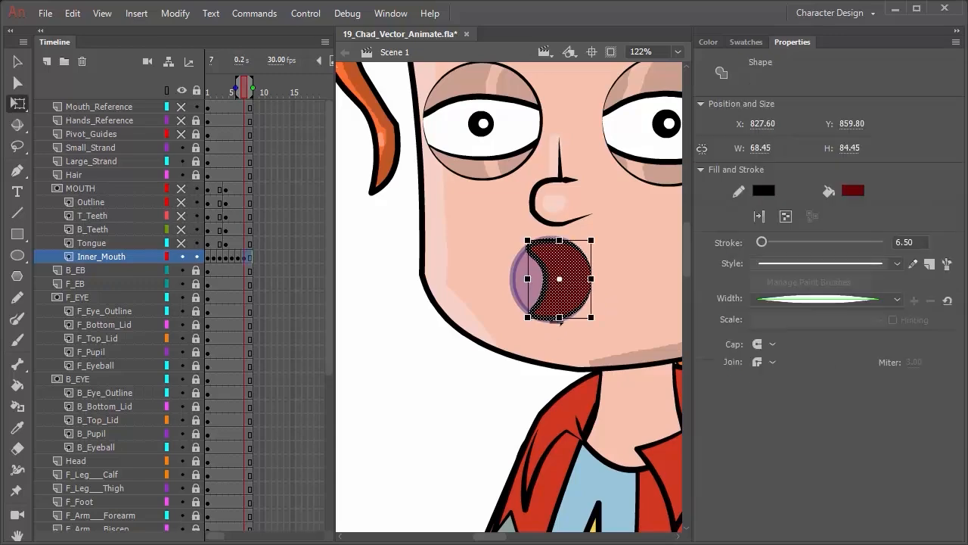
drag(559, 317, 559, 308)
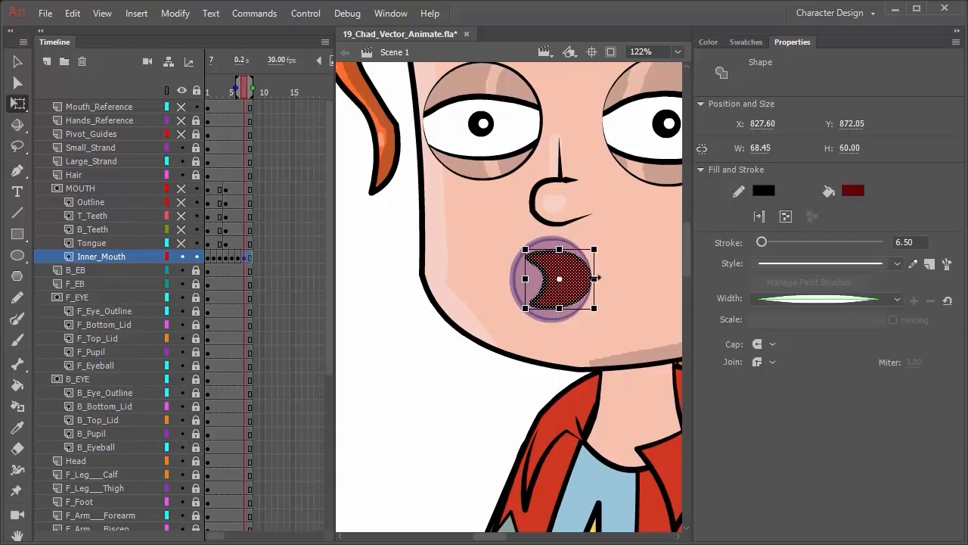
drag(591, 278, 589, 278)
drag(561, 308, 556, 288)
click(633, 304)
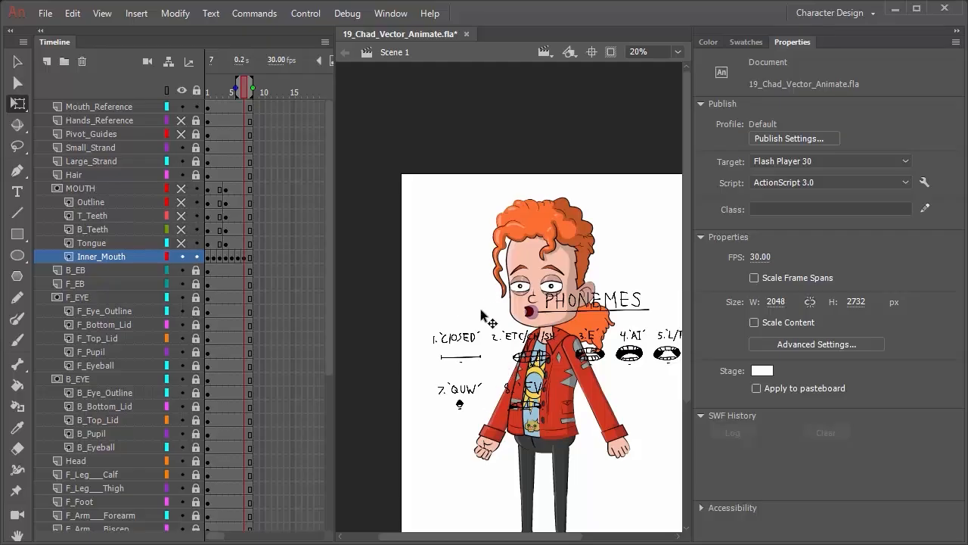
- Compare the inner mouths on frames 7, 6 and 5 with the phoneme reference and turn off onion skinning
scroll(481, 308, down, 1)
scroll(518, 266, up, 1)
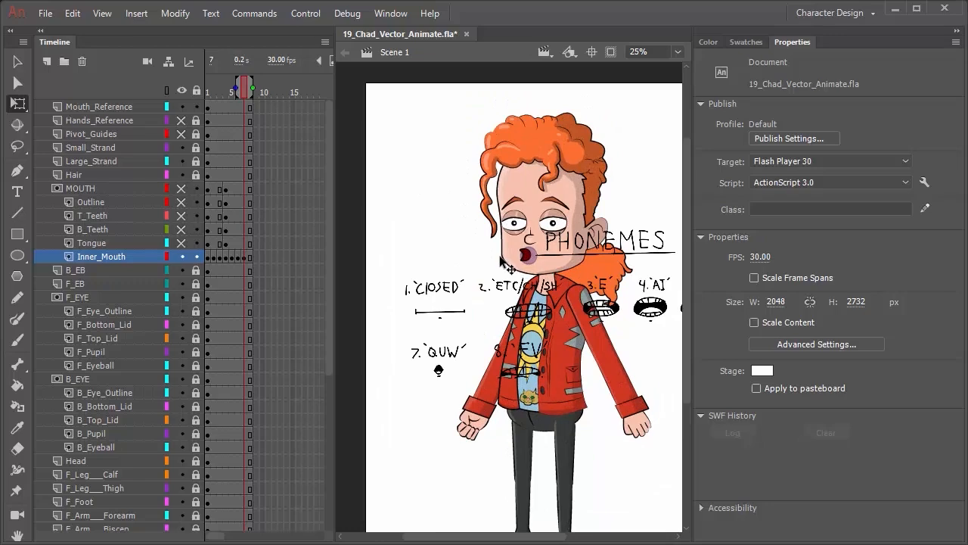
scroll(538, 265, up, 3)
scroll(538, 267, up, 1)
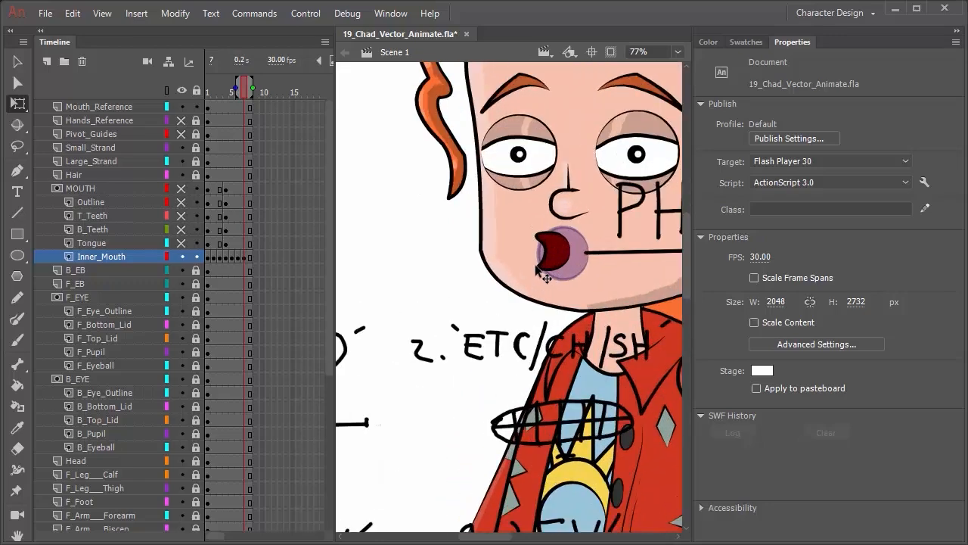
click(236, 258)
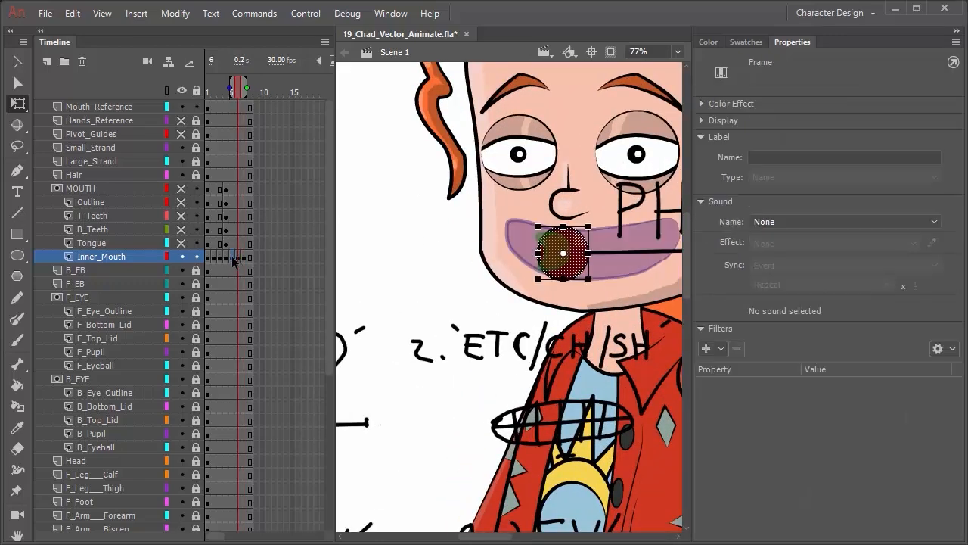
click(232, 258)
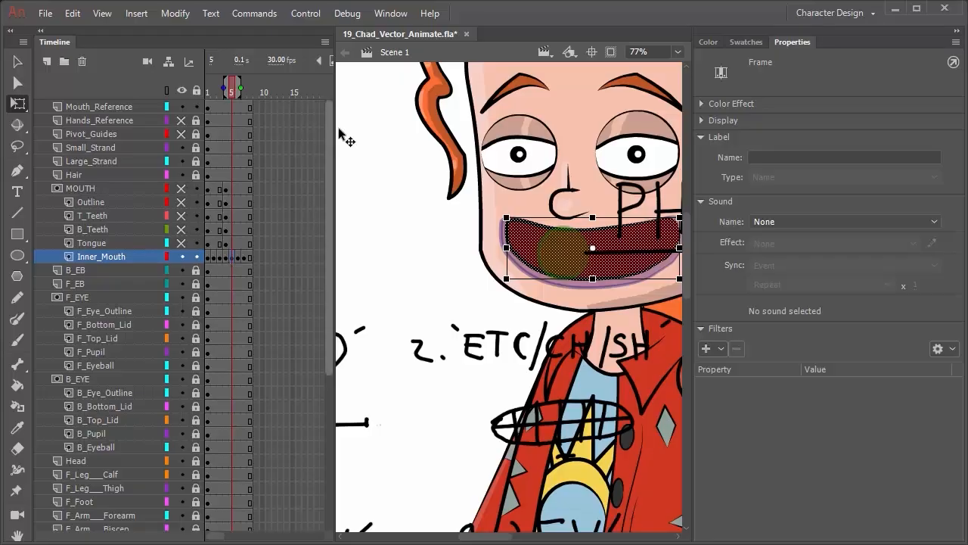
drag(346, 139, 619, 143)
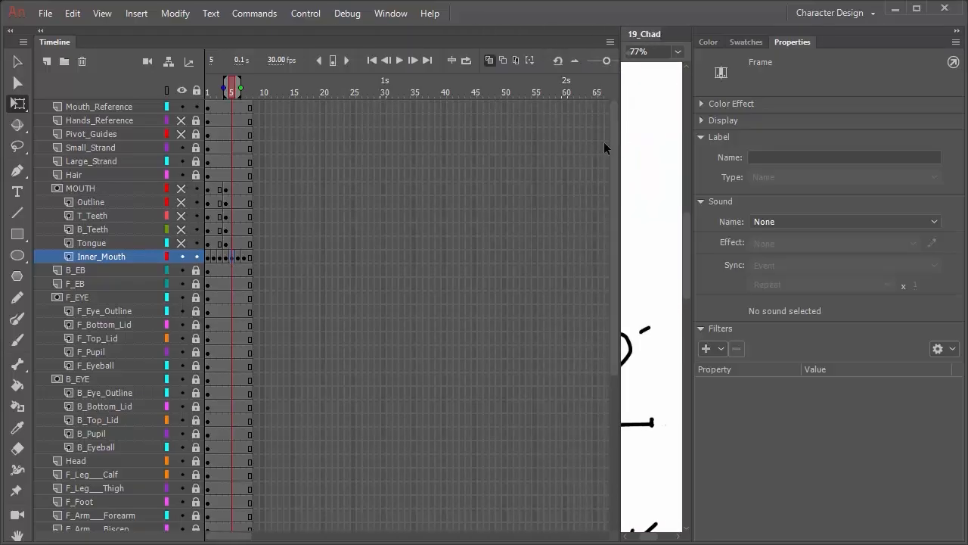
click(489, 61)
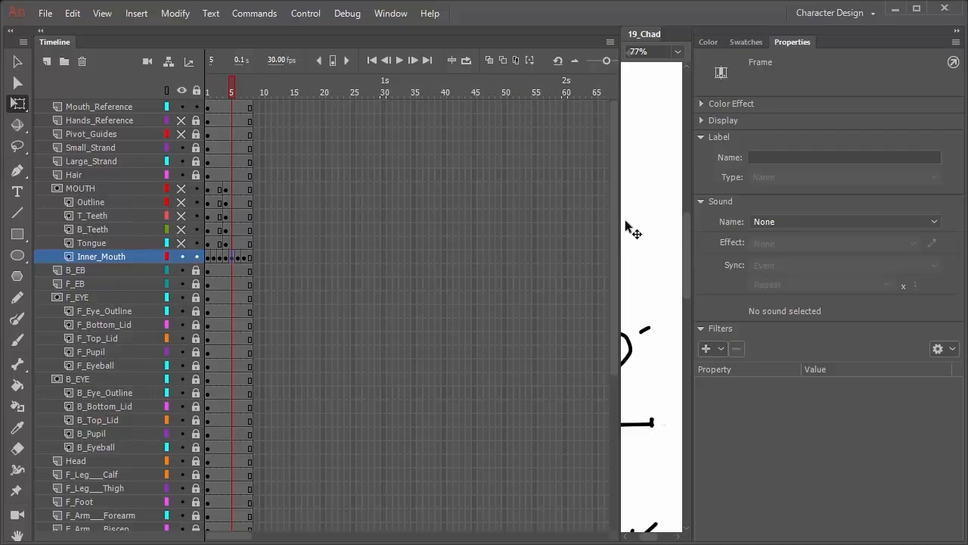
drag(625, 222, 297, 202)
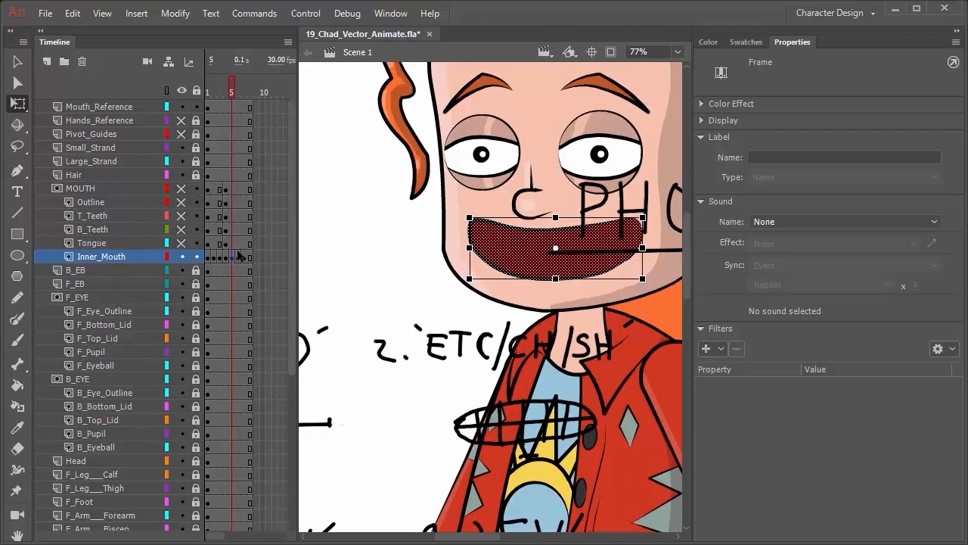
- Review the Inner_Mouth keyframes and copy the frame 2 mouth shape to frame 8
click(226, 258)
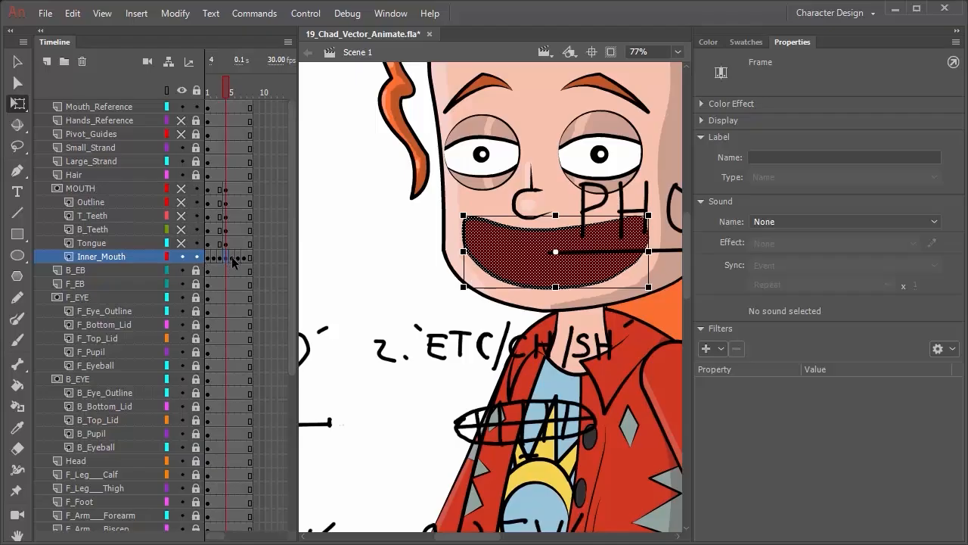
click(232, 259)
click(238, 259)
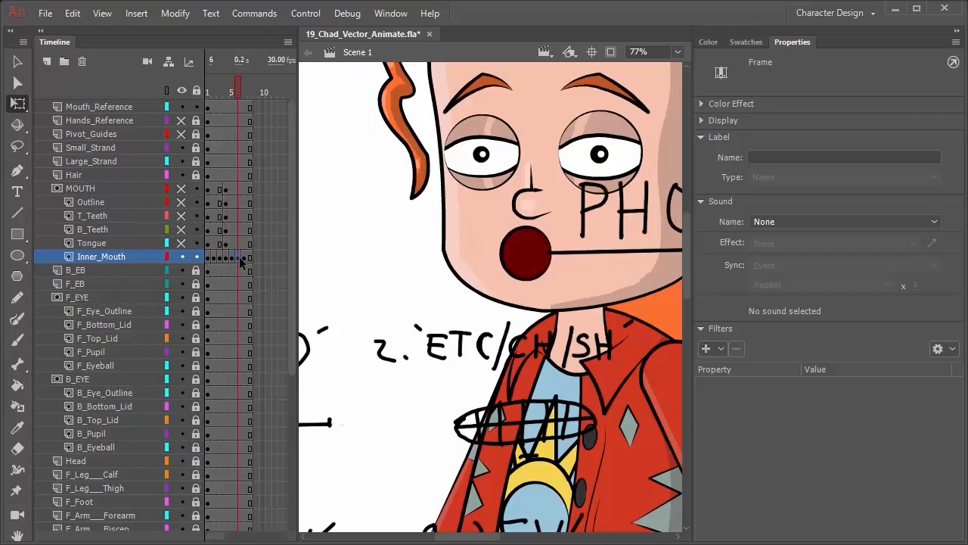
click(216, 259)
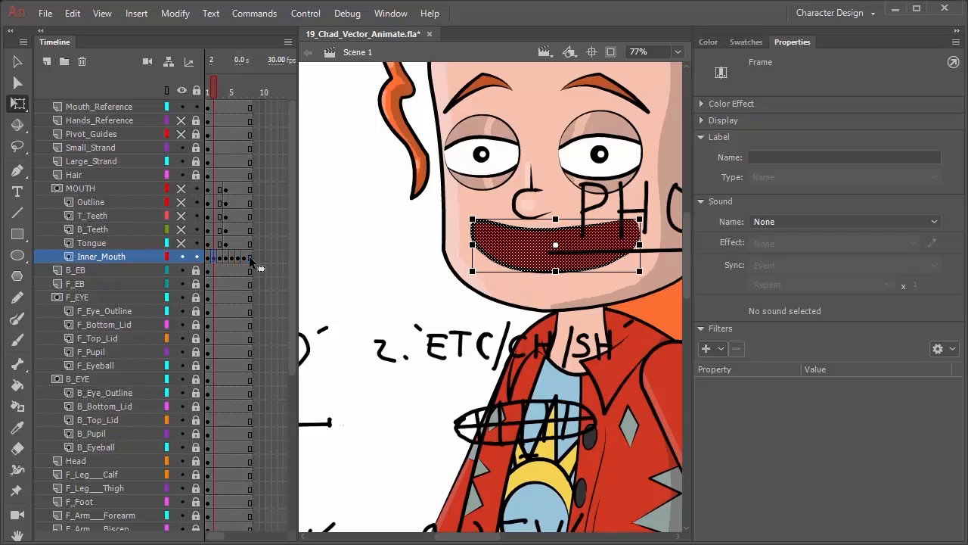
click(248, 258)
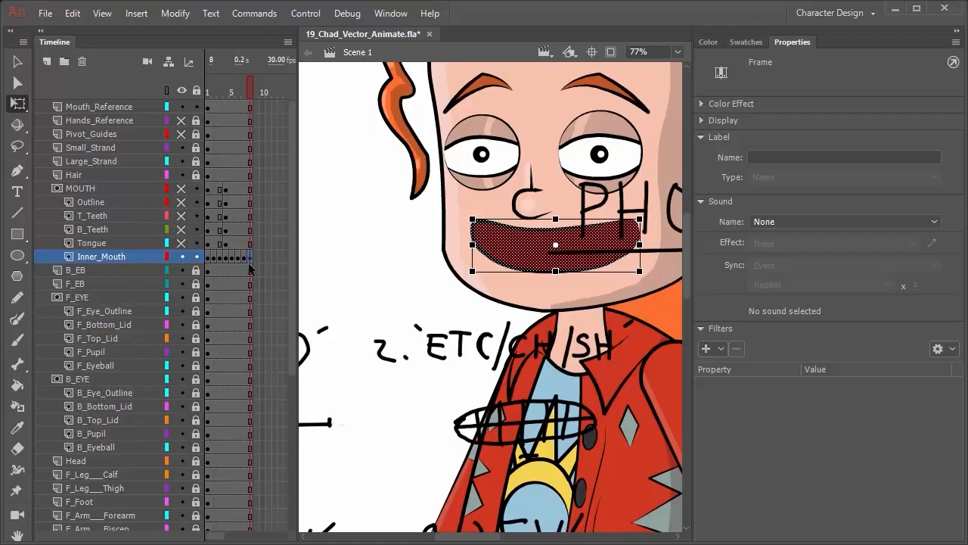
- Hide the phoneme reference, deselect the frame 8 mouth, and show the T_Teeth layer above it
click(182, 107)
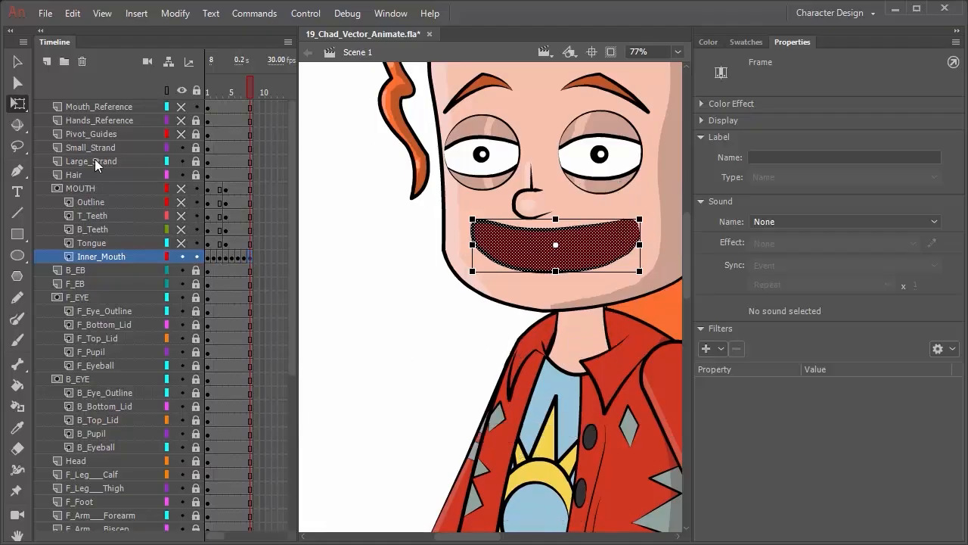
key(v)
click(394, 288)
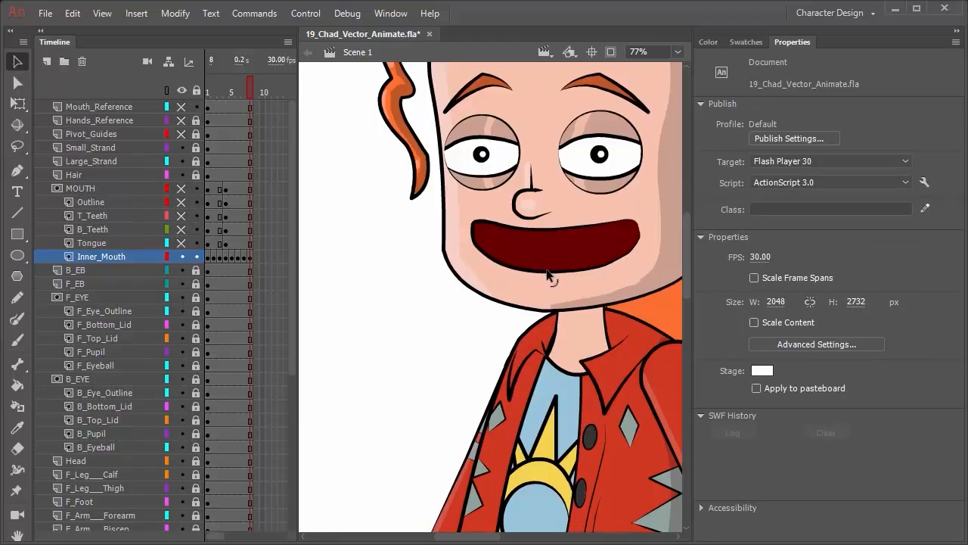
click(181, 229)
click(180, 216)
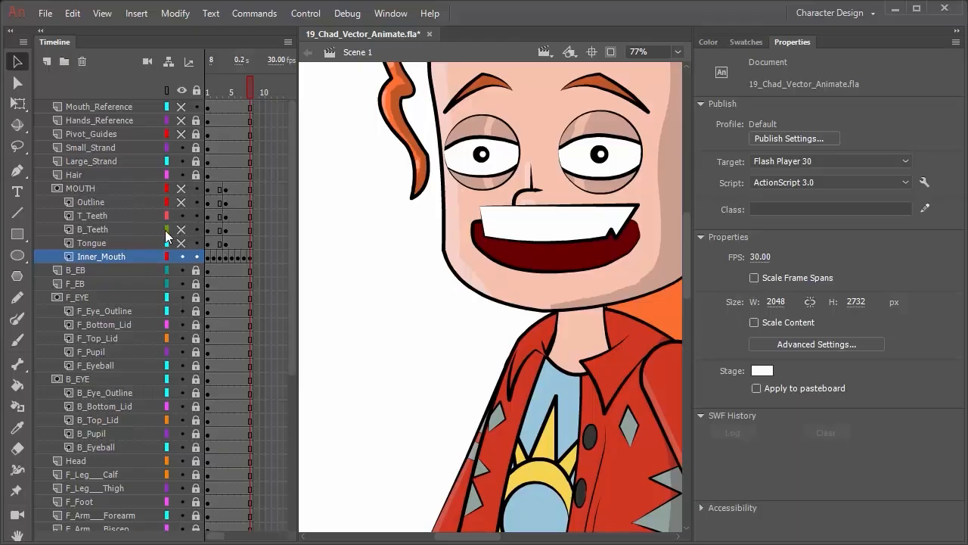
- Bend the lower edge of the frame 8 inner mouth up to the upper teeth, leaving a rounded dark pocket on each side
click(251, 259)
click(358, 309)
drag(546, 271, 535, 248)
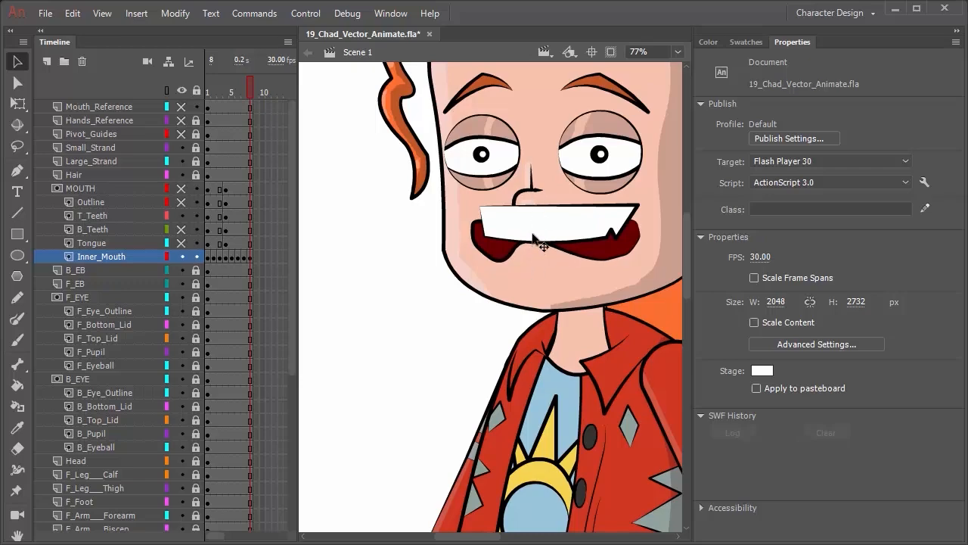
mouse_move(504, 261)
mouse_down()
mouse_move(512, 270)
mouse_move(507, 257)
mouse_up()
drag(600, 258, 627, 252)
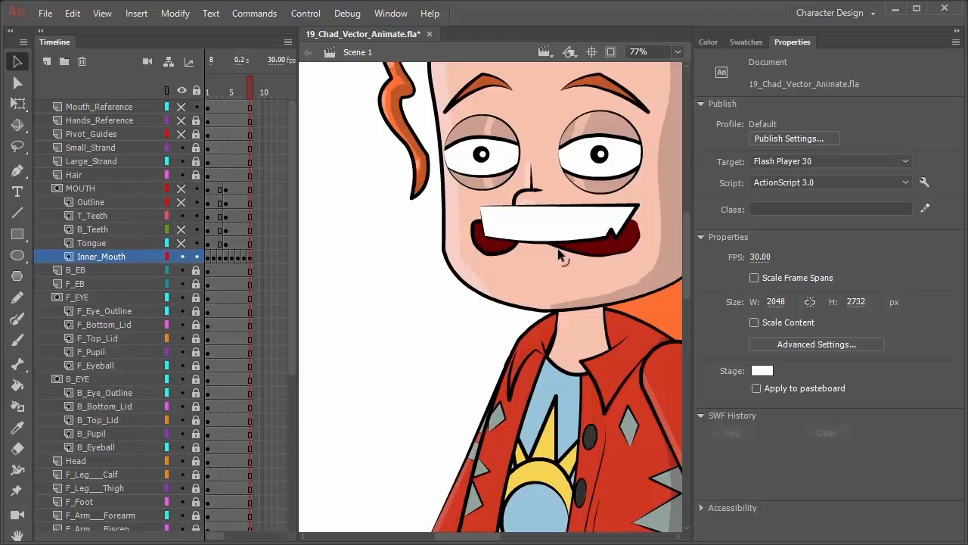
- Insert keyframes from frame 2 to frame 8 on the MOUTH, Outline, T_Teeth, B_Teeth and Tongue layers
click(211, 260)
drag(212, 261, 251, 256)
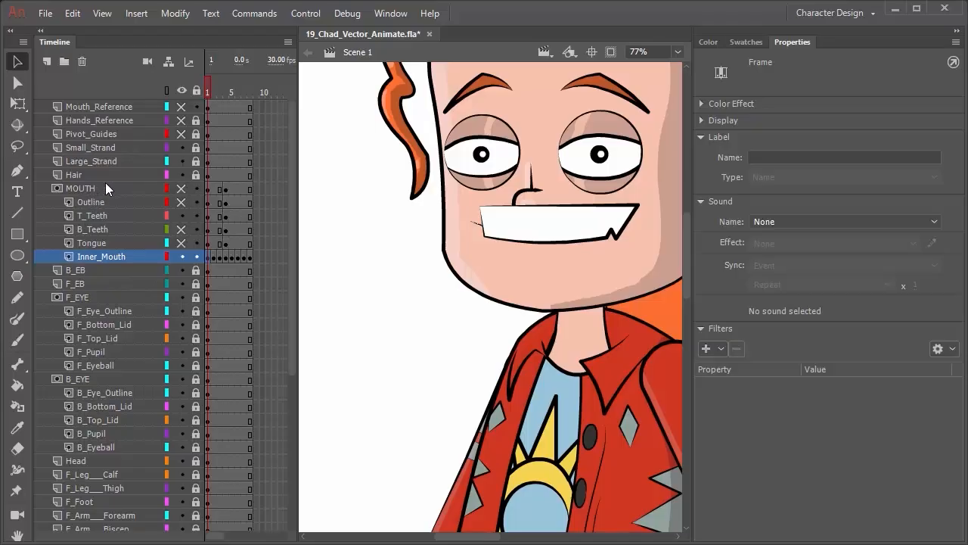
click(213, 243)
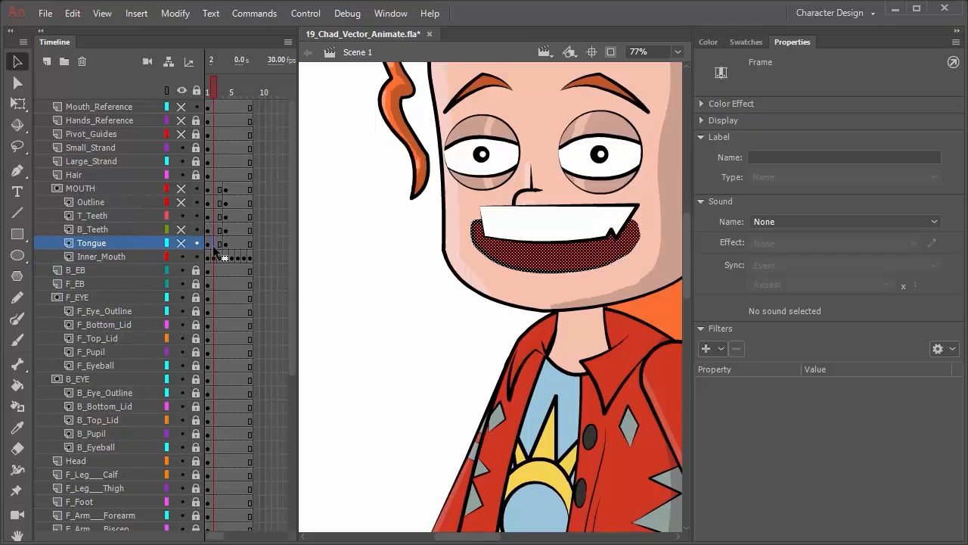
shift+click(249, 189)
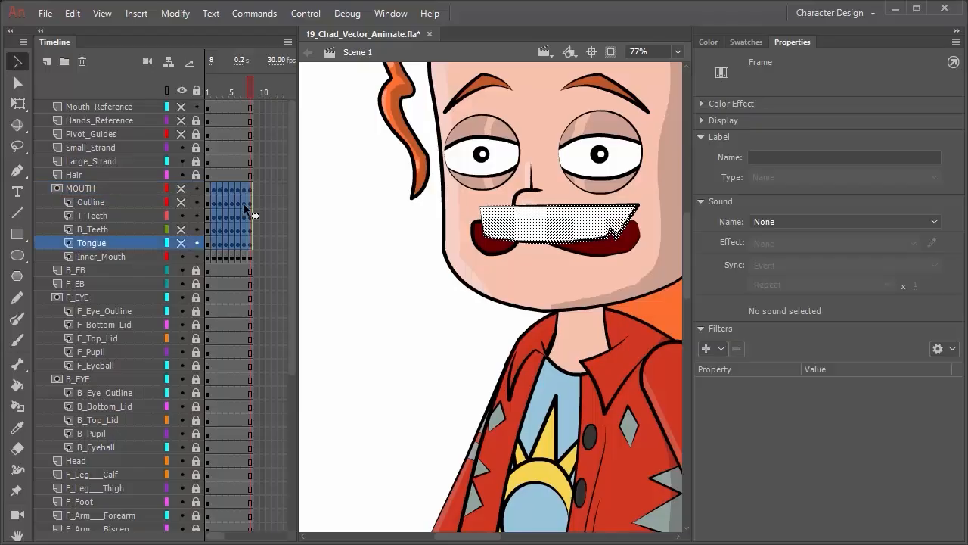
key(F6)
click(231, 310)
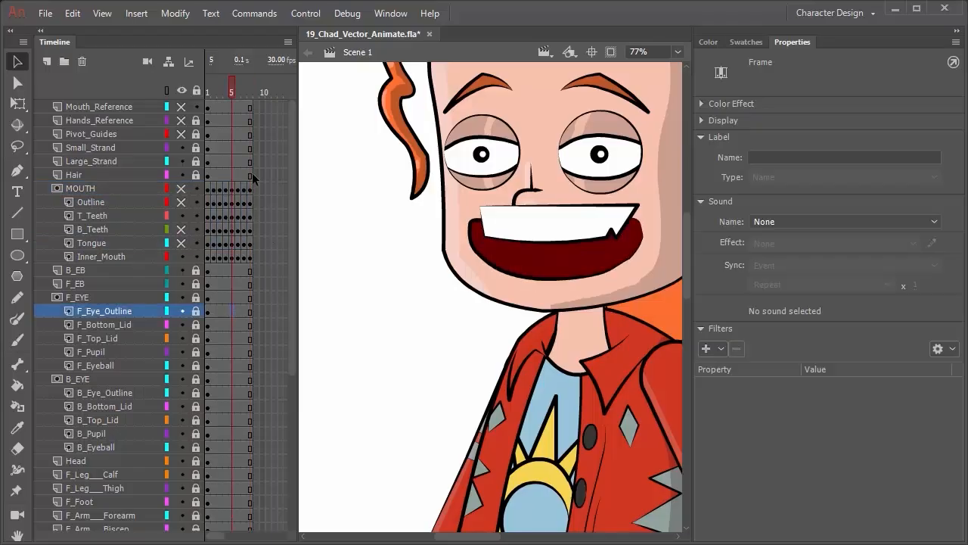
- Show all the mouth layers at frame 1 and lock MOUTH and its masked layers to preview the mask
click(209, 190)
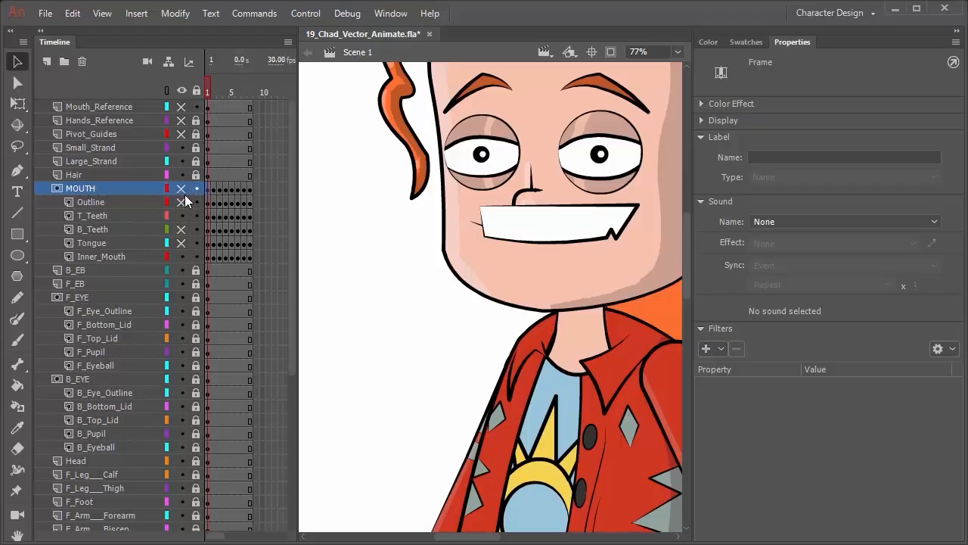
drag(181, 205, 181, 243)
drag(196, 202, 197, 258)
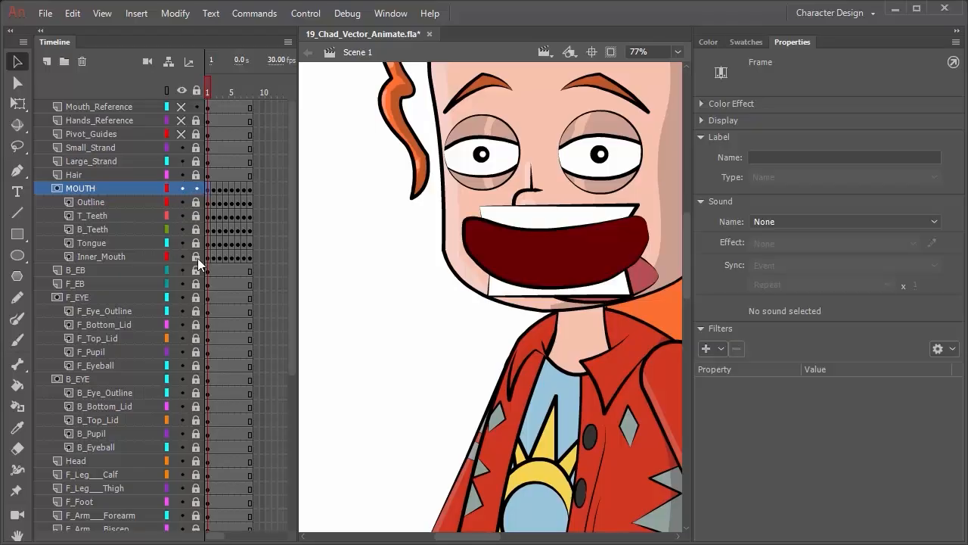
click(196, 189)
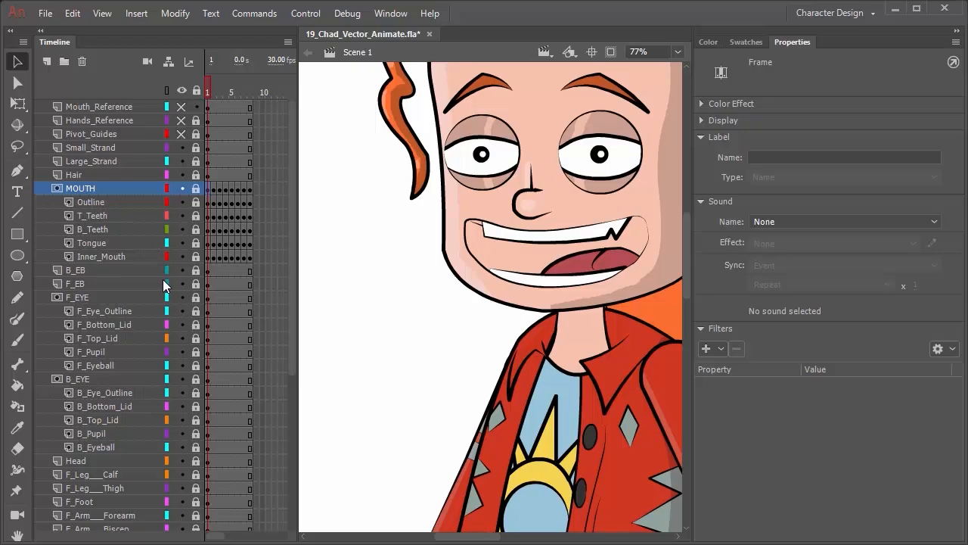
- Unlock the Outline and MOUTH layers and remove the closed-mouth line from frame 1 of MOUTH
click(196, 202)
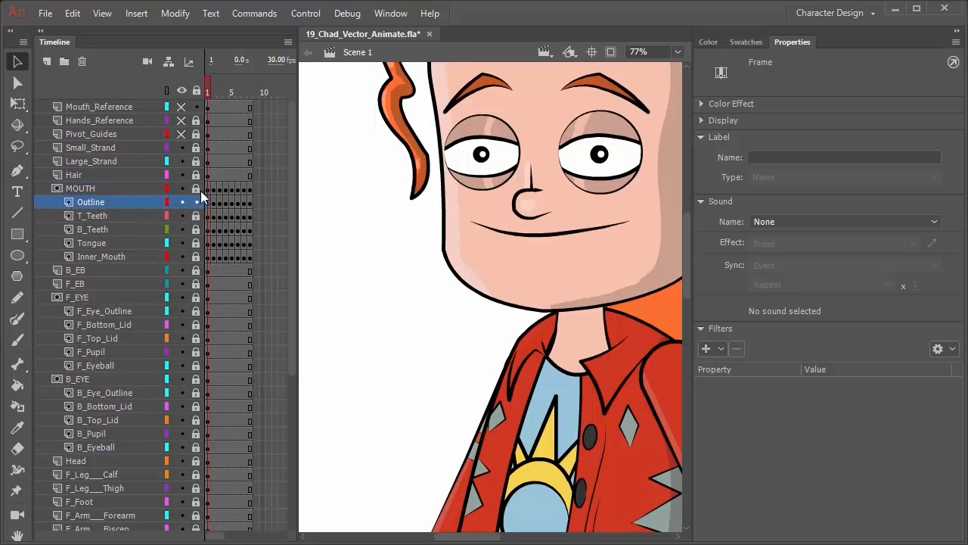
click(196, 203)
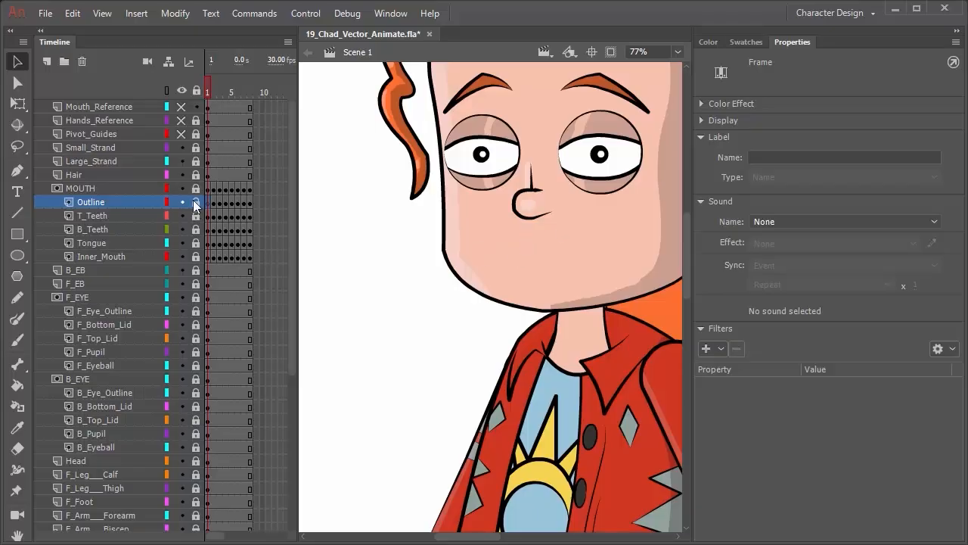
click(195, 202)
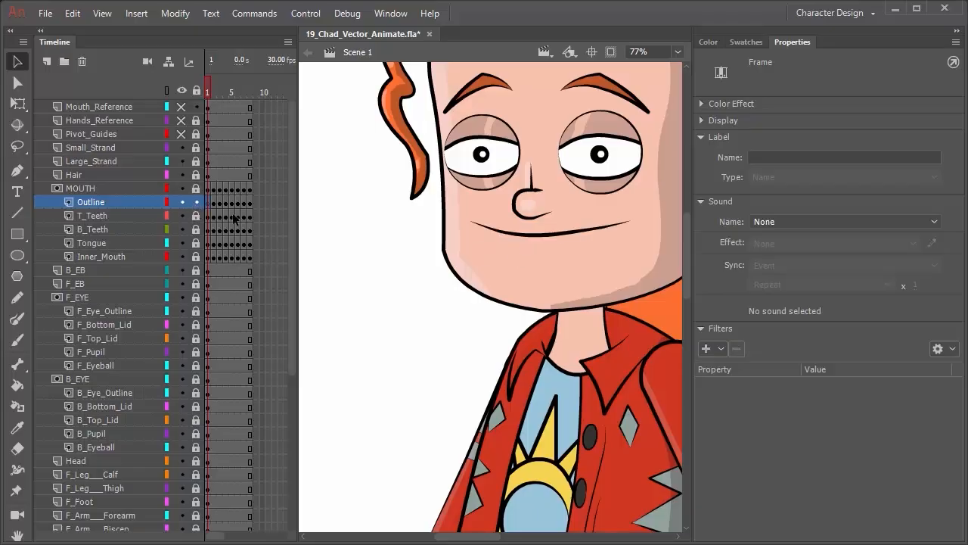
click(197, 188)
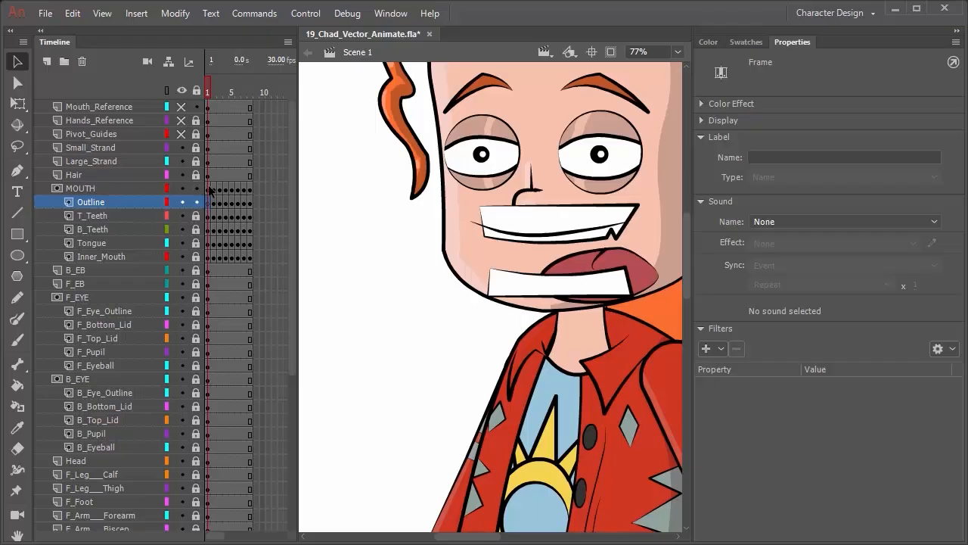
click(211, 189)
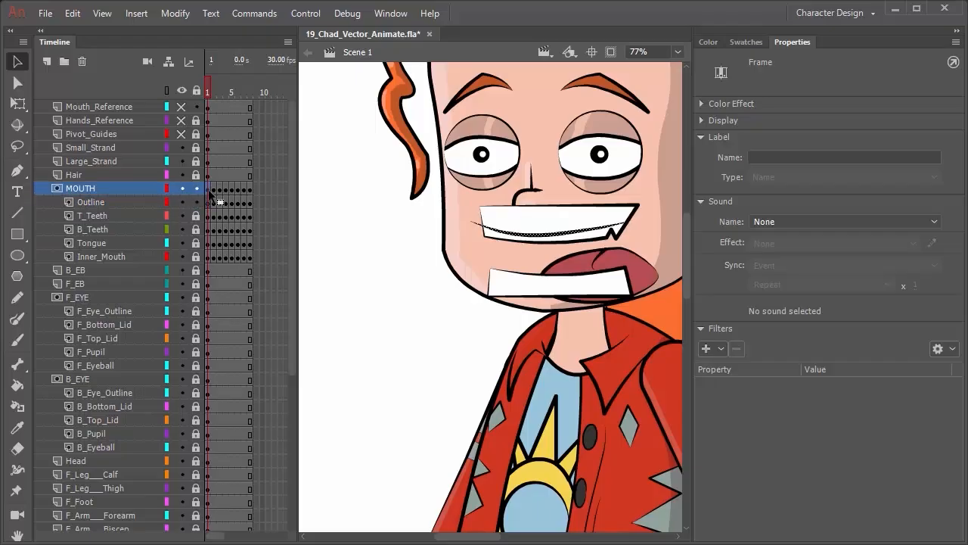
key(ctrl+shift+a)
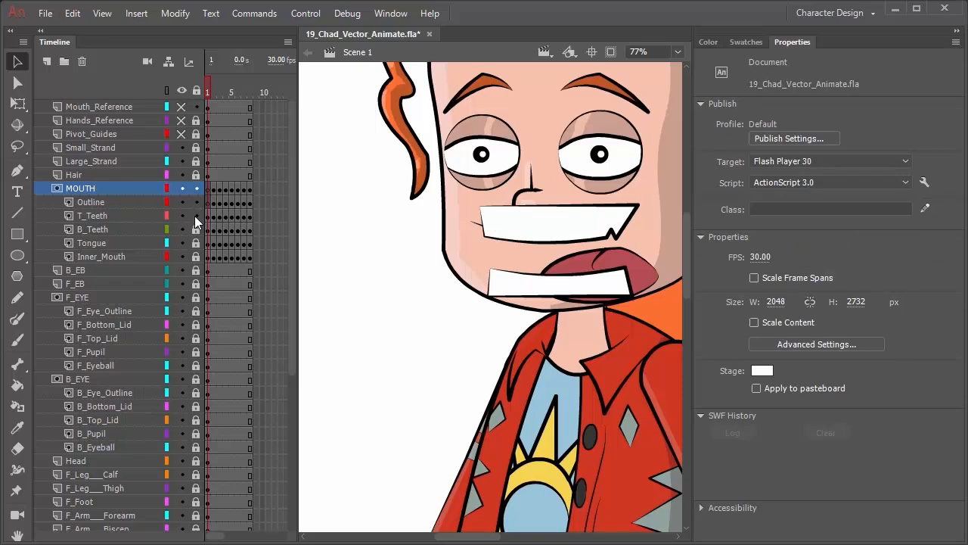
- Delete the top teeth, bottom teeth and tongue artwork from frame 1 of the mouth
click(208, 215)
key(Delete)
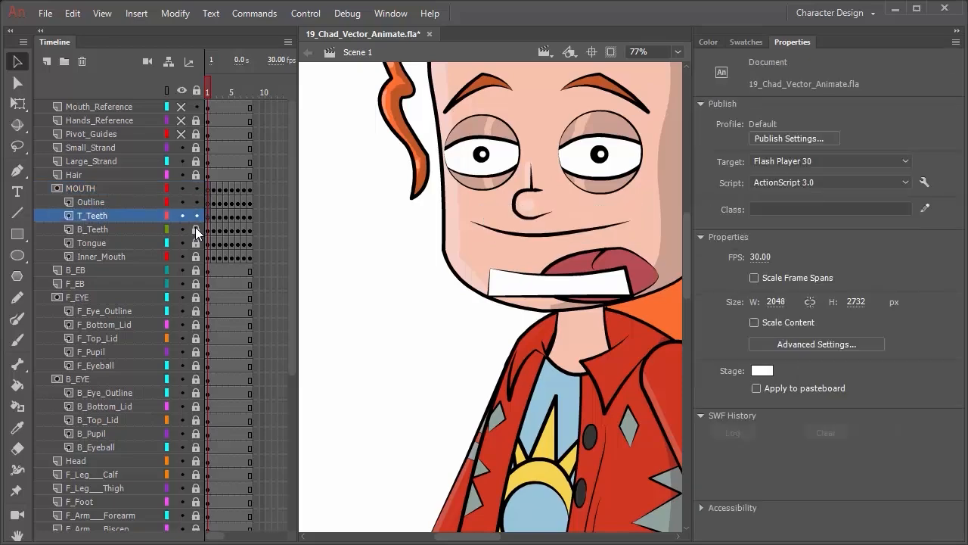
click(207, 229)
key(Delete)
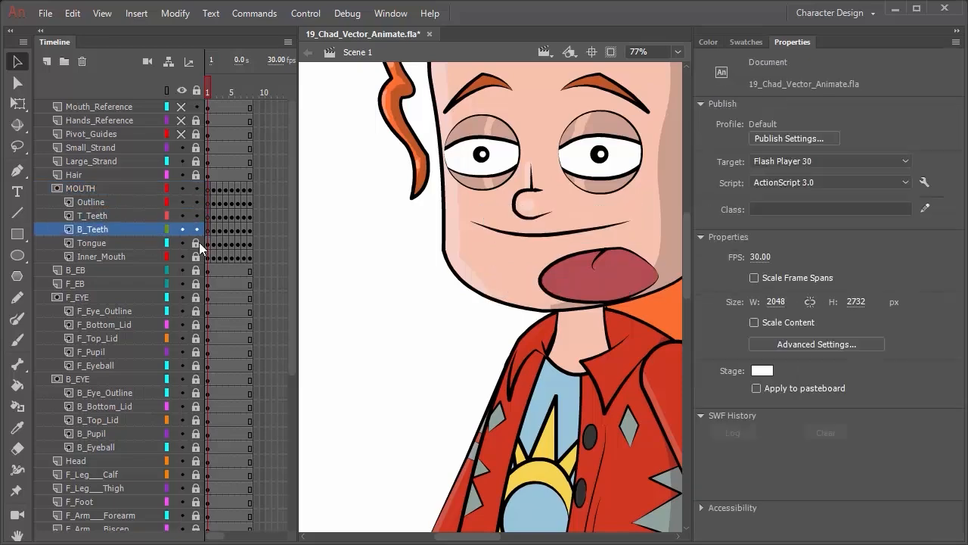
click(207, 242)
key(Delete)
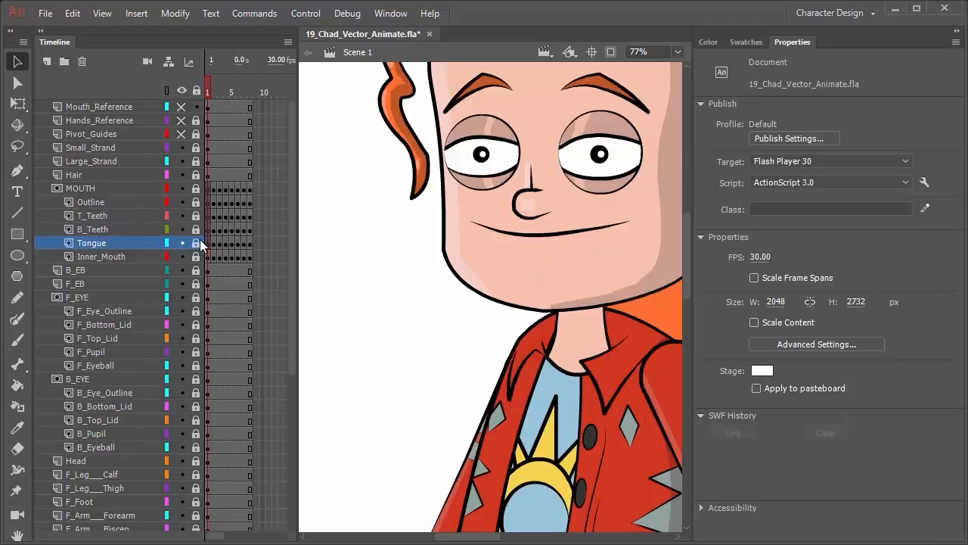
key(period)
key(period)
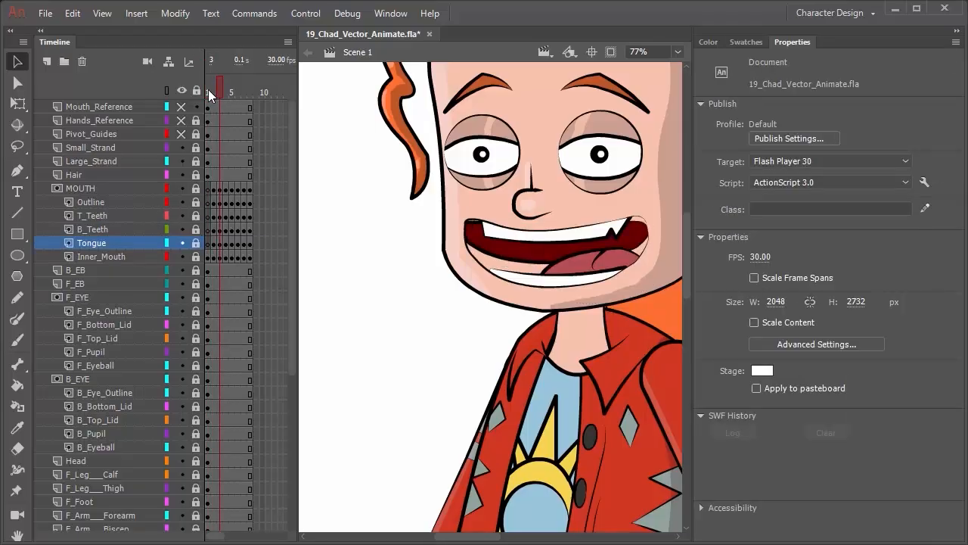
click(207, 90)
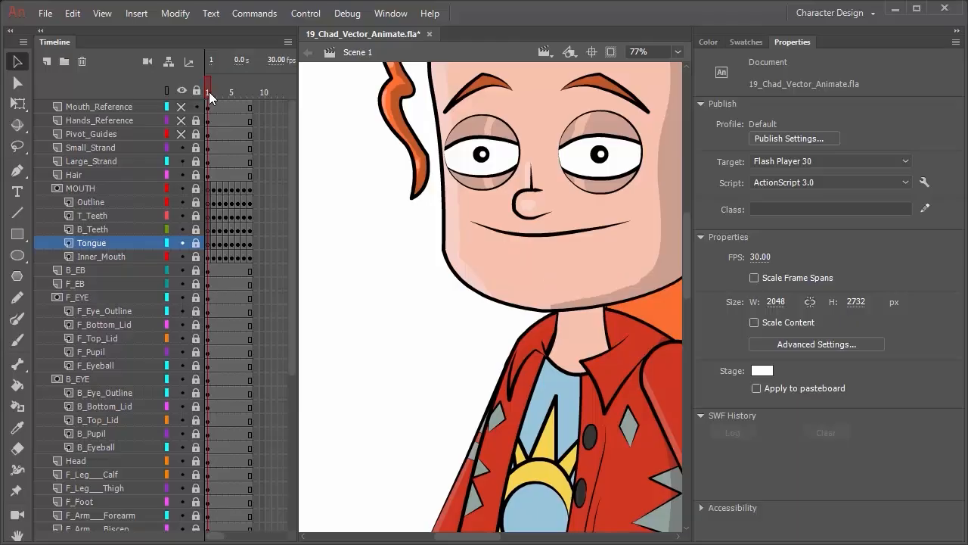
- On frame 2, replace the Inner_Mouth artwork with a copy of the smaller MOUTH mask shape
click(214, 91)
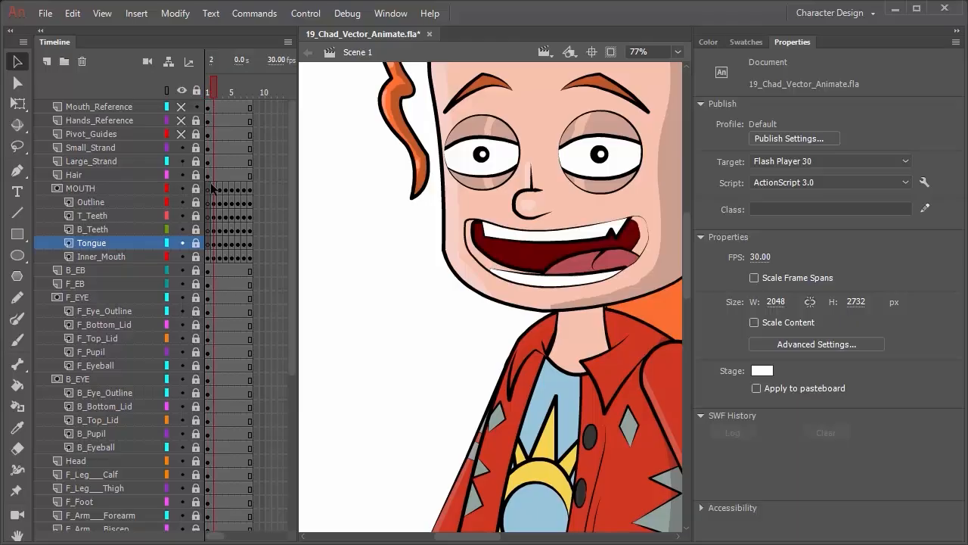
click(196, 242)
click(195, 256)
click(195, 230)
click(211, 257)
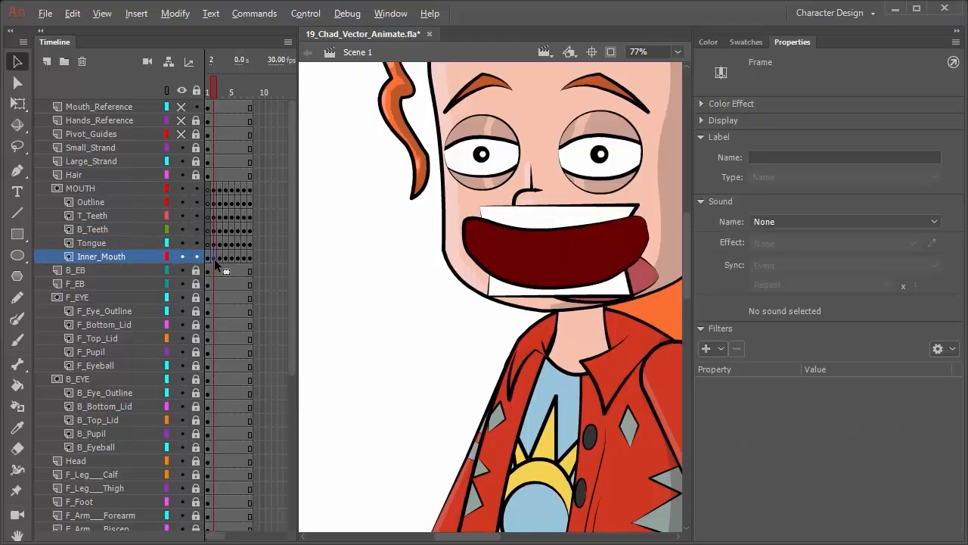
click(213, 188)
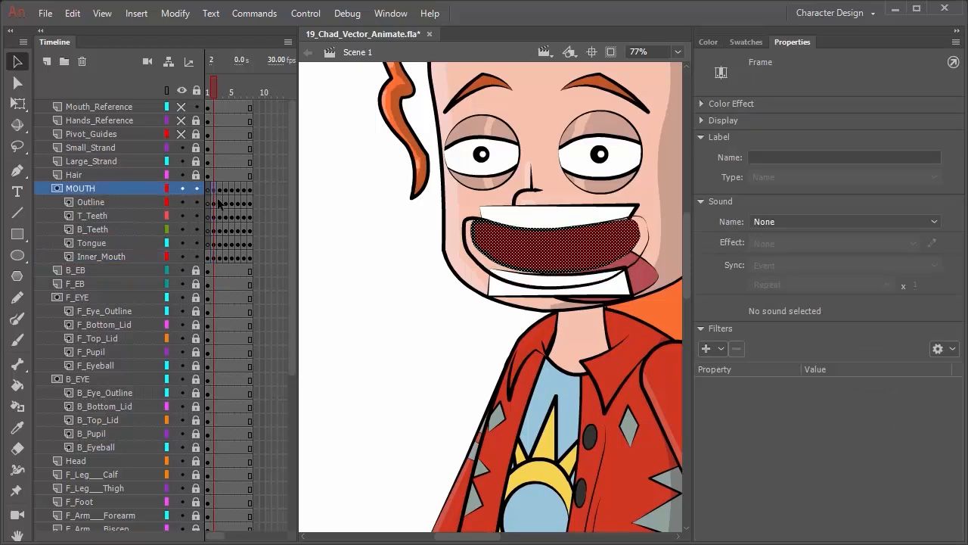
click(215, 258)
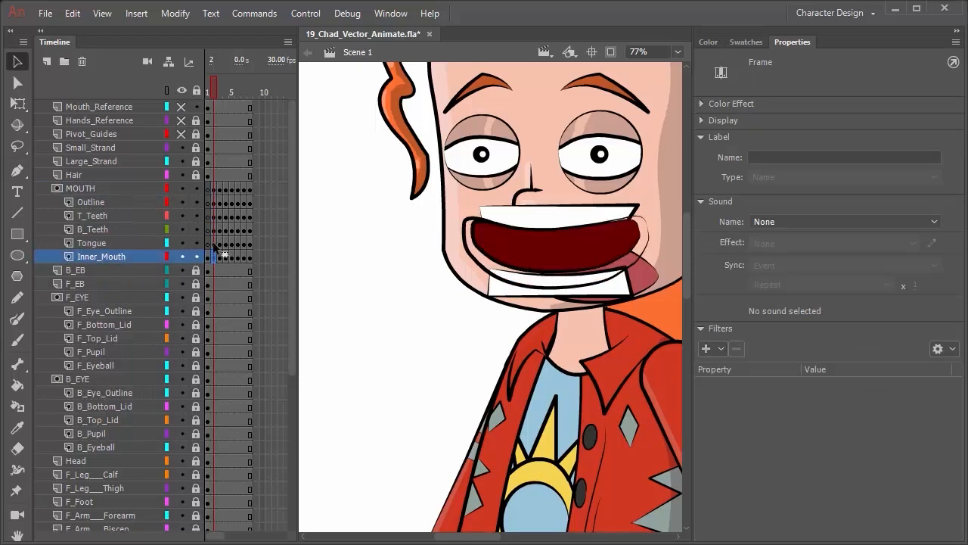
- Replace frame 2's Outline artwork with the mask shape, isolate that layer, and delete the shape's dark red fill
click(211, 205)
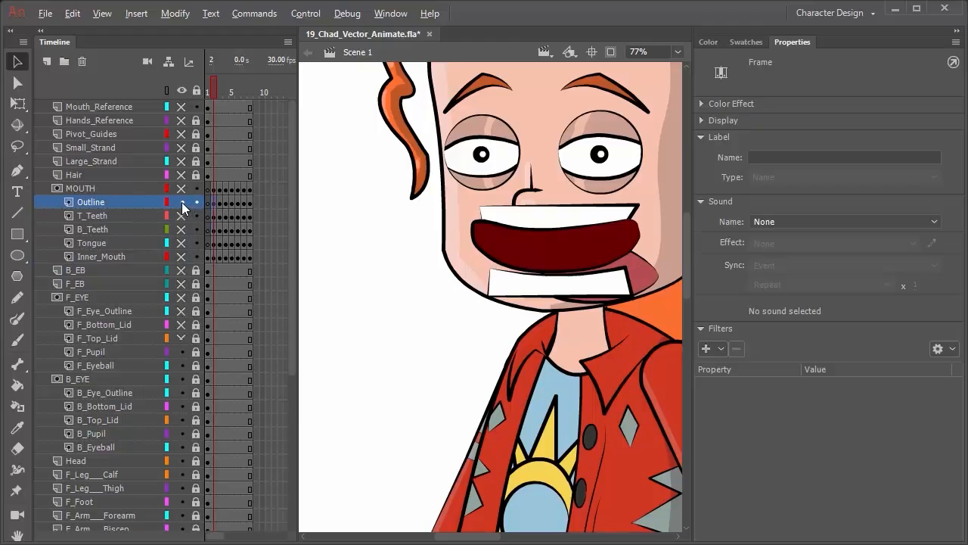
alt+click(182, 202)
click(511, 357)
click(553, 257)
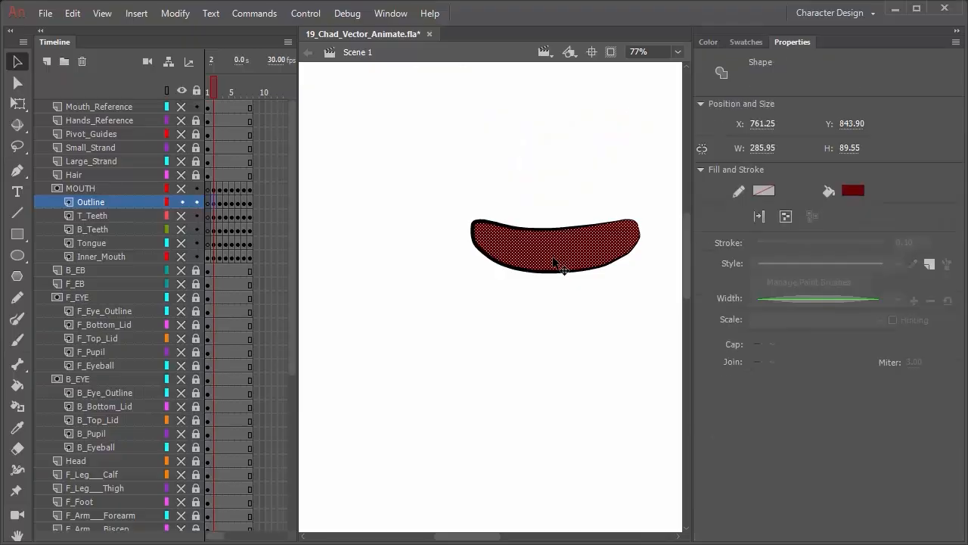
key(Delete)
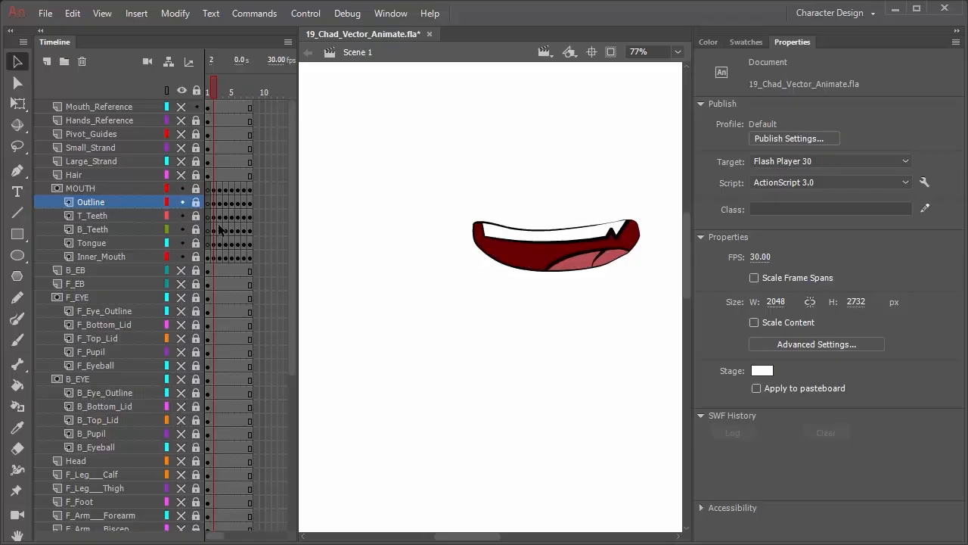
- Show all layers again and hide Mouth_Reference, Hands_Reference and Pivot_Guides
click(182, 90)
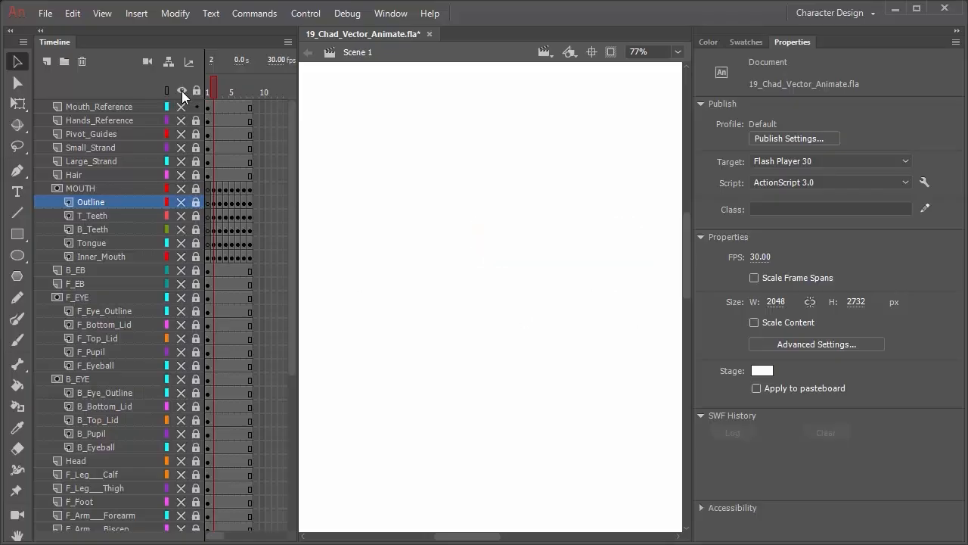
click(182, 91)
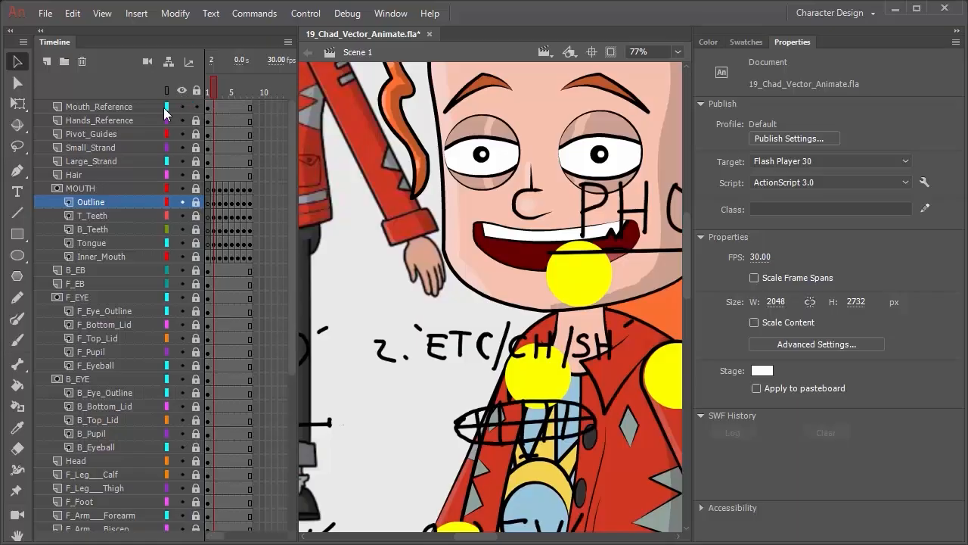
click(181, 106)
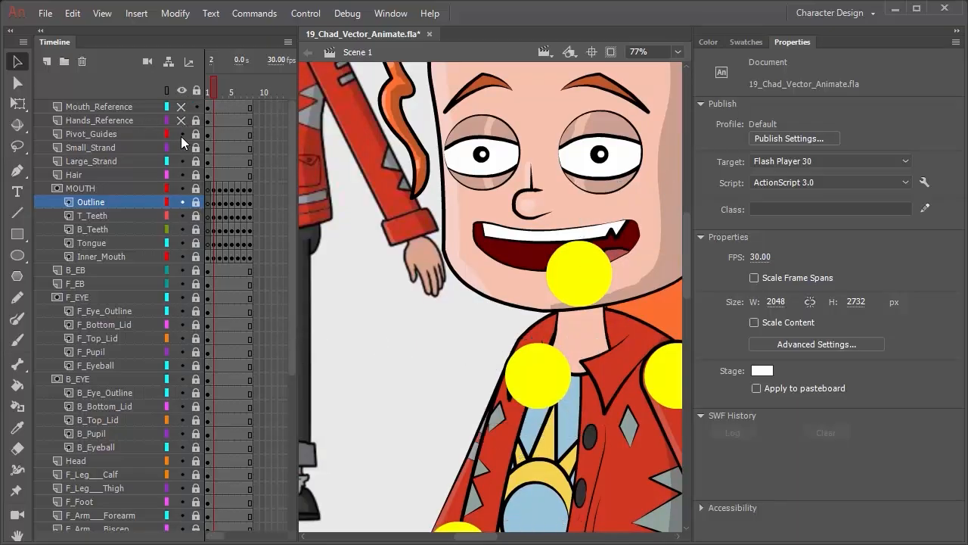
click(207, 189)
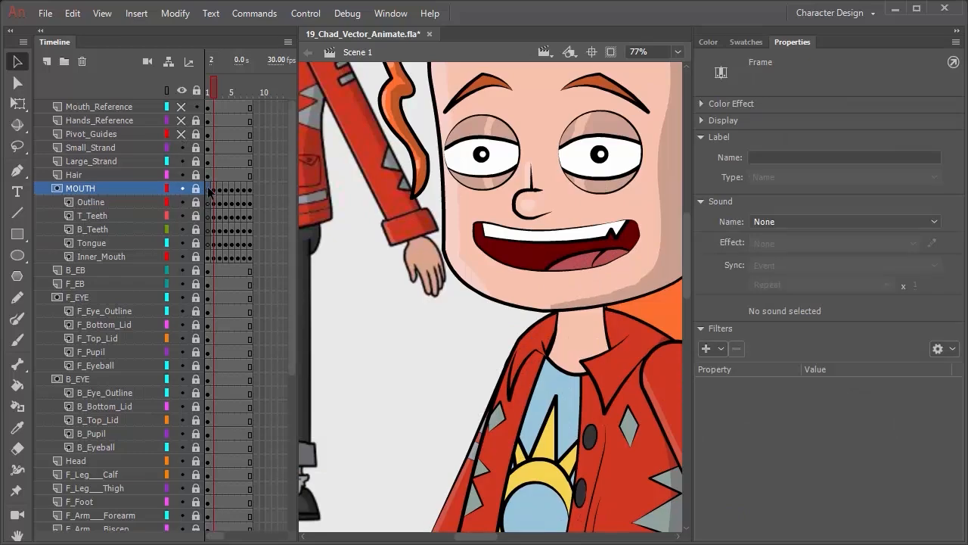
- Unlock the B_Teeth layer, move the bottom teeth up into the mouth opening on frame 2, and relock it
click(216, 190)
click(216, 230)
click(196, 230)
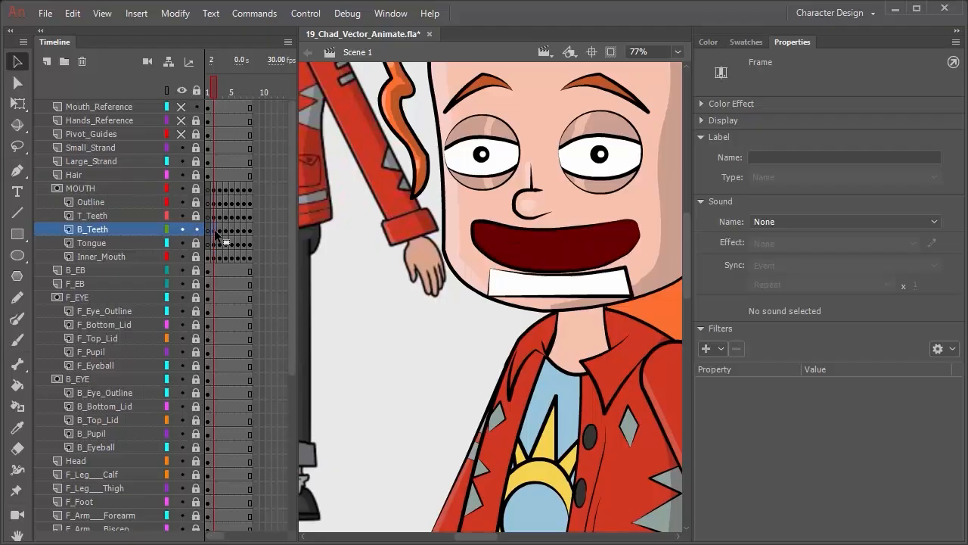
click(214, 229)
key(shift+Up)
key(shift+Up)
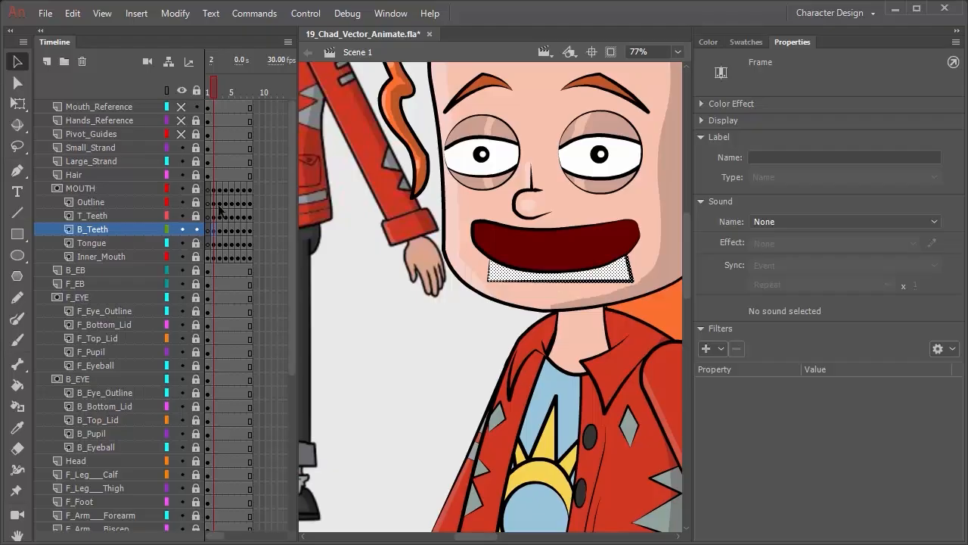
click(195, 229)
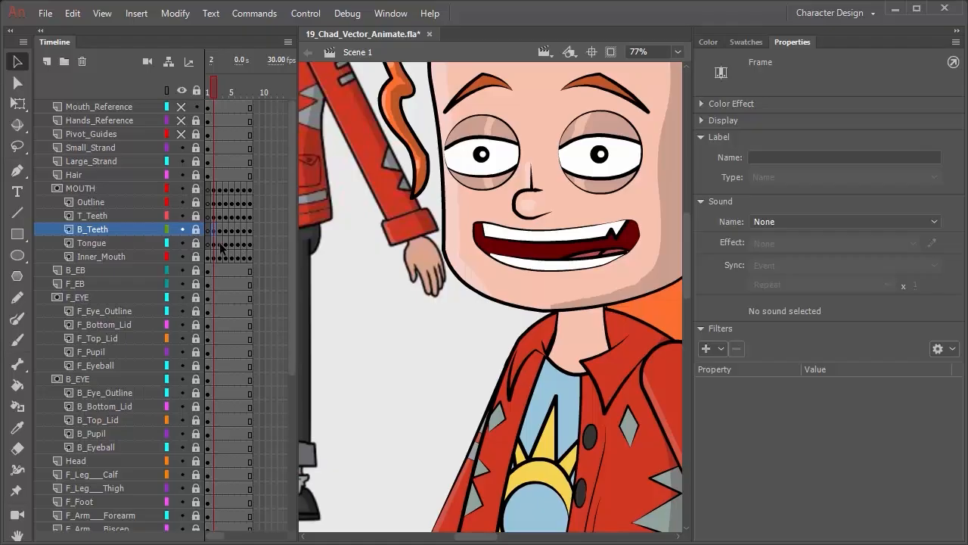
- Unlock the Tongue layer, nudge the tongue up slightly on frame 2, and relock it
click(196, 242)
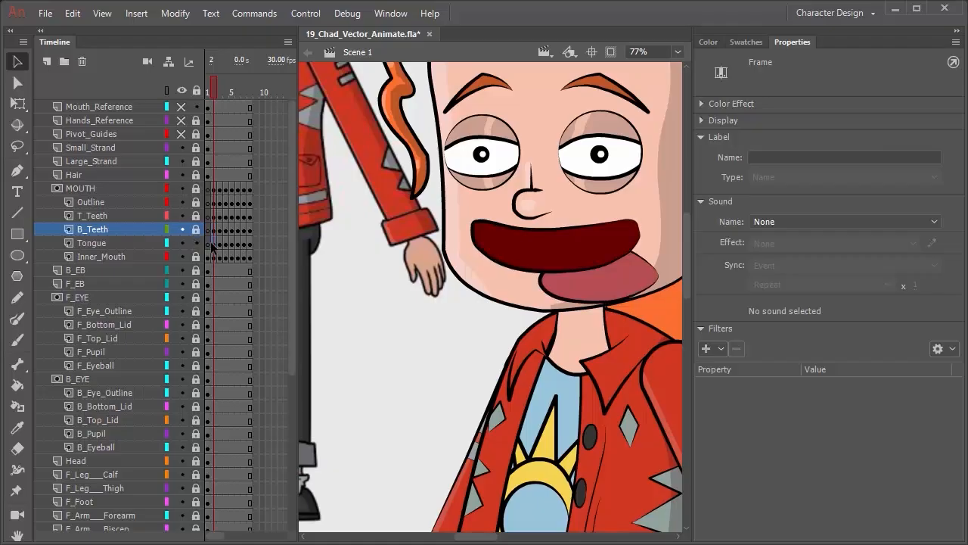
click(212, 244)
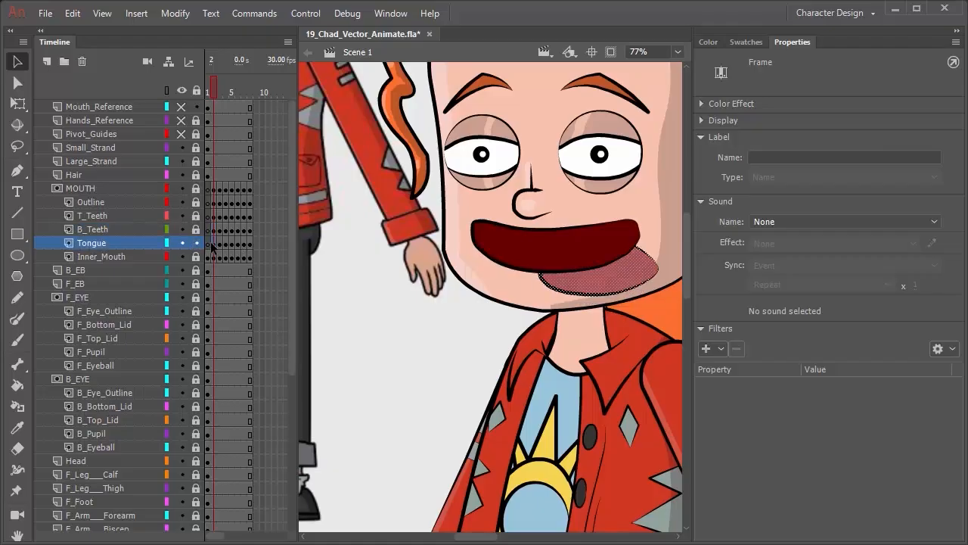
click(197, 243)
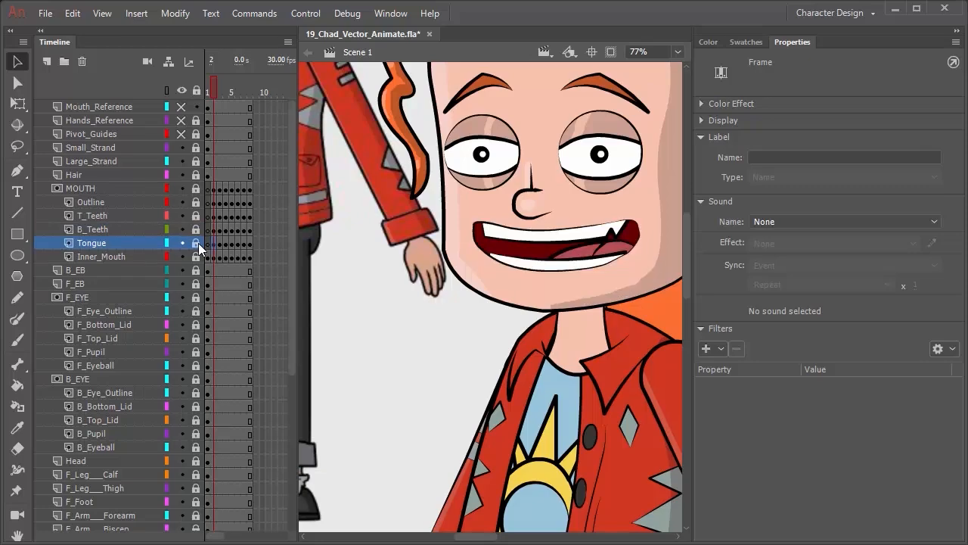
scroll(550, 286, up, 2)
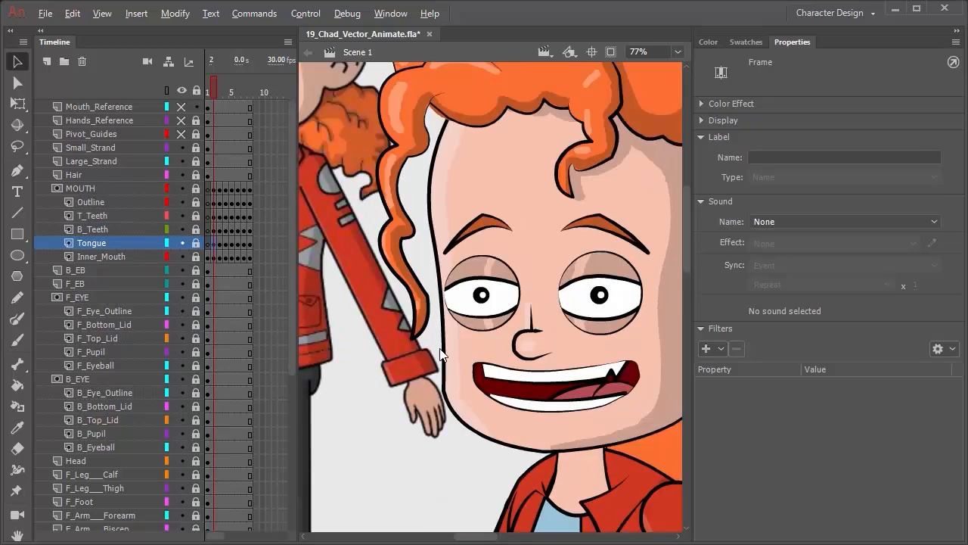
scroll(537, 318, down, 6)
scroll(530, 352, up, 8)
scroll(529, 352, up, 2)
scroll(546, 359, down, 2)
scroll(553, 356, down, 2)
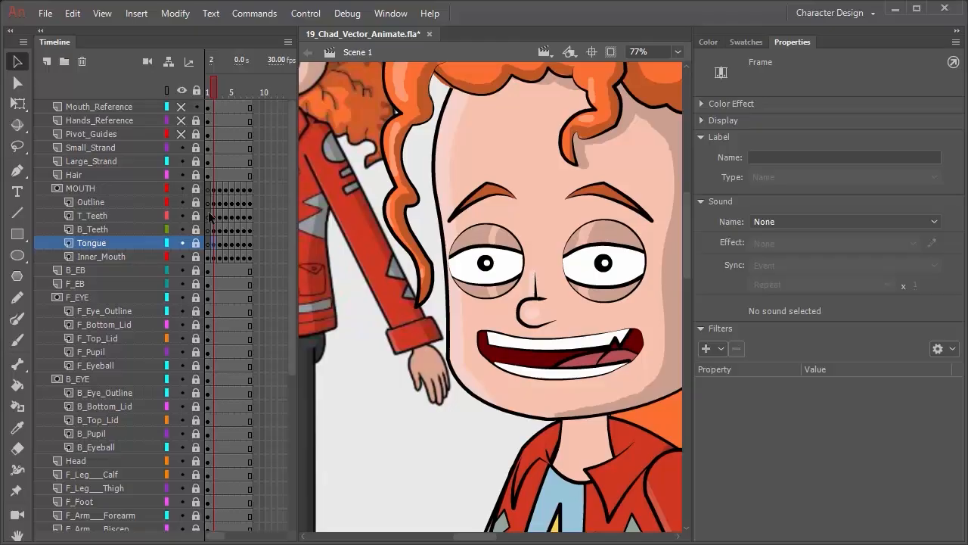
- Unlock both teeth layers, hide MOUTH and Inner_Mouth, and nudge the top teeth down on frame 2
click(115, 216)
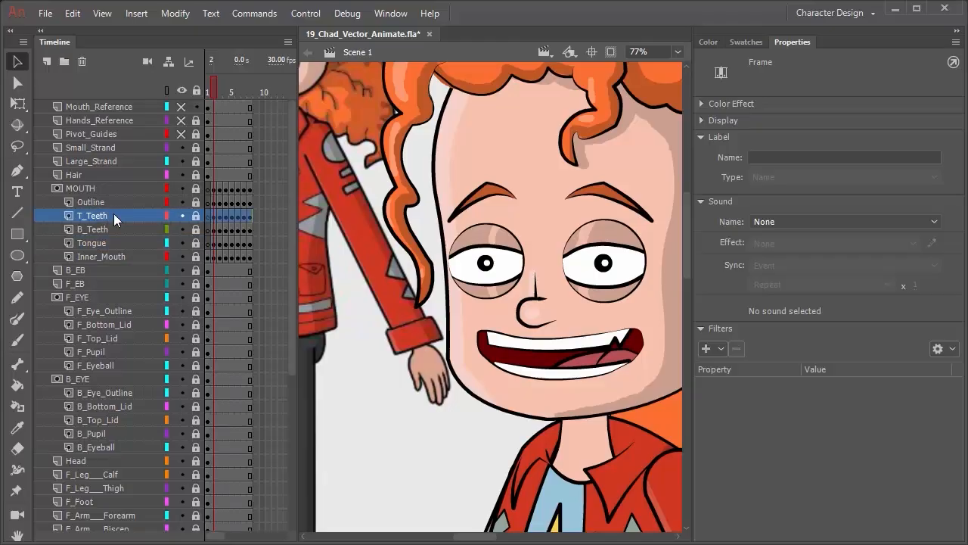
click(196, 217)
click(196, 229)
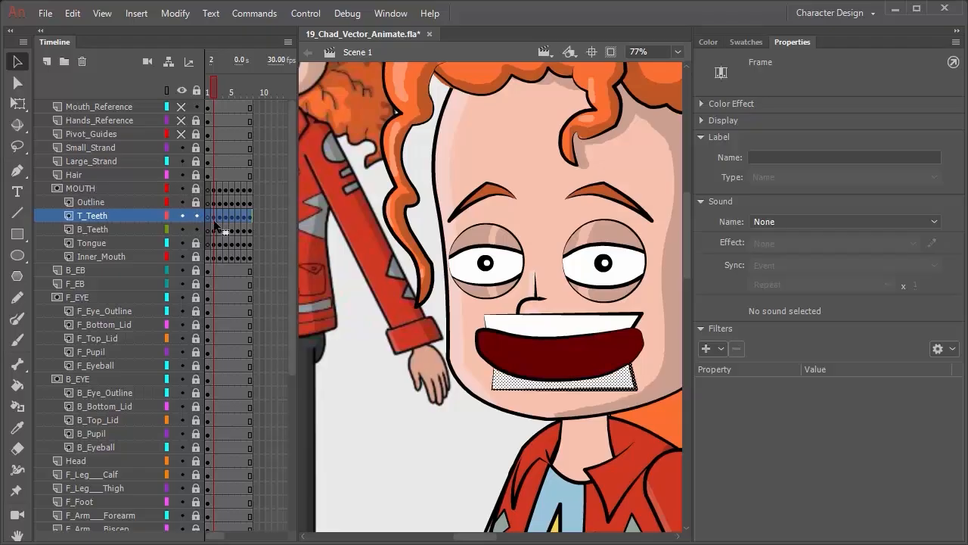
click(213, 216)
click(182, 188)
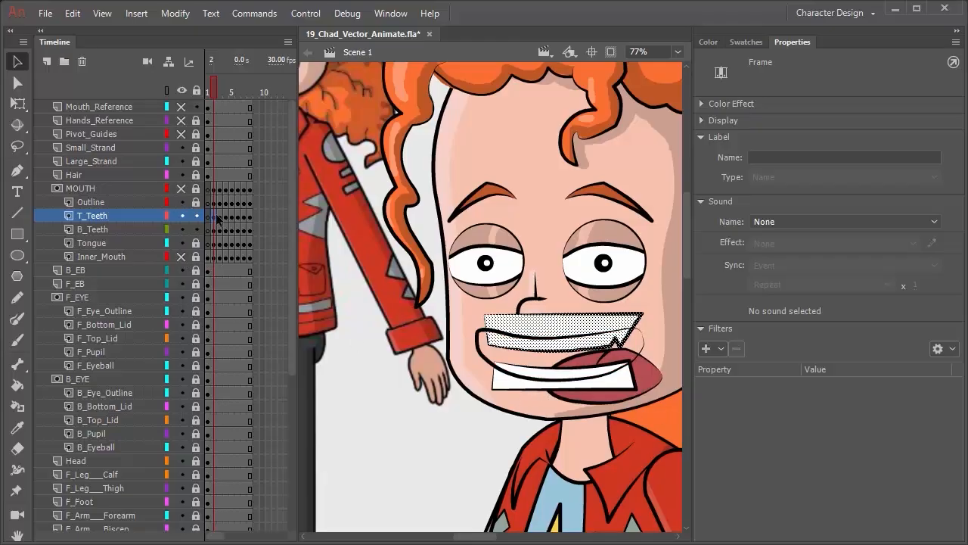
key(shift+Down)
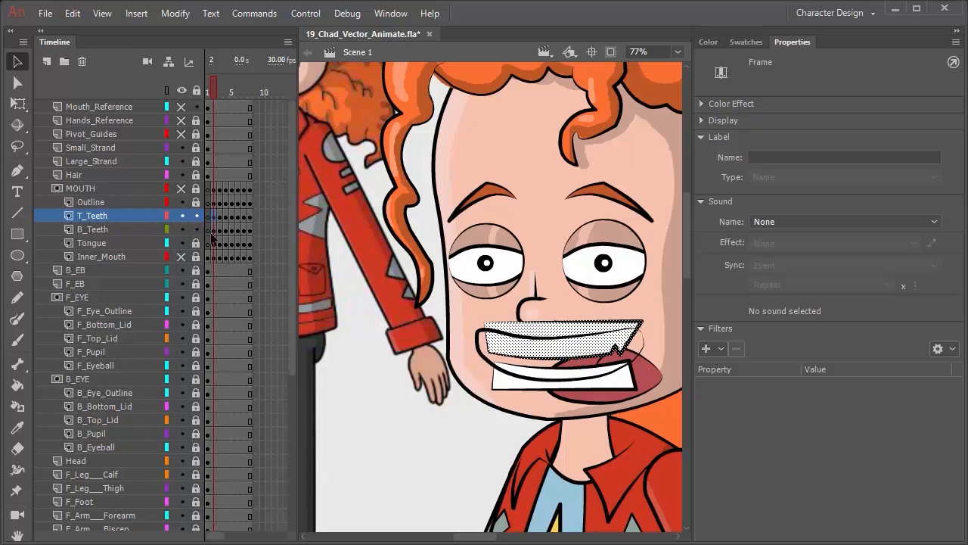
- Raise the bottom teeth to meet the top teeth on frame 2 and stretch them downward to about 64 px high
click(227, 229)
key(shift+Up)
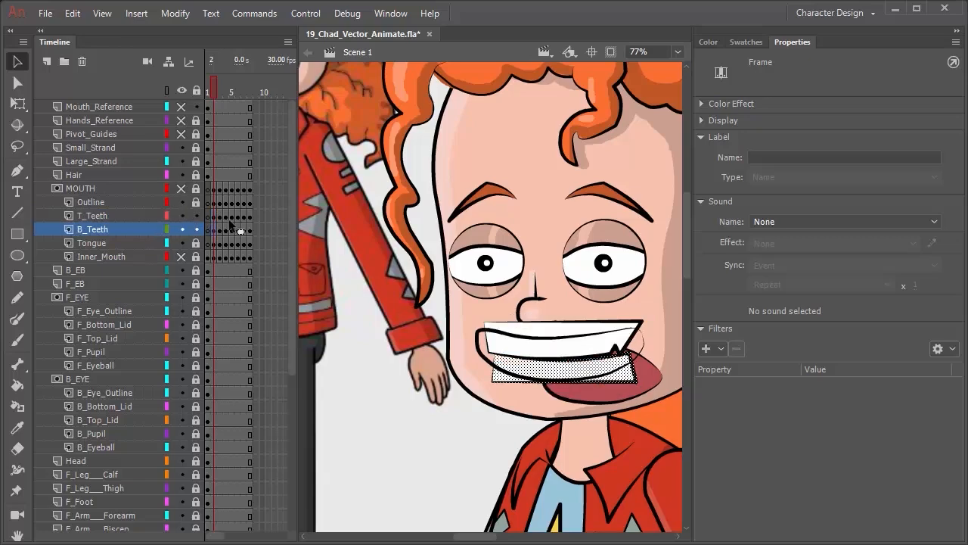
key(shift+Up)
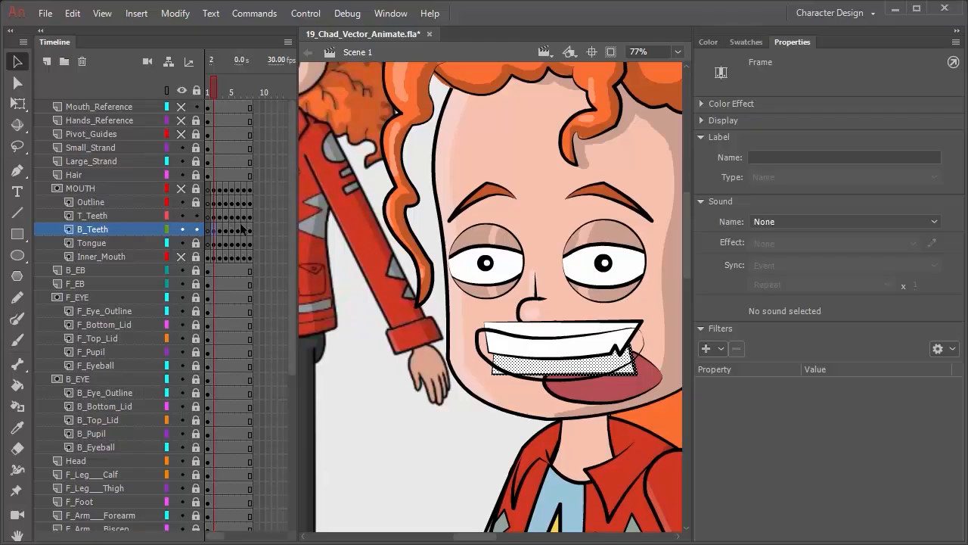
click(572, 379)
key(q)
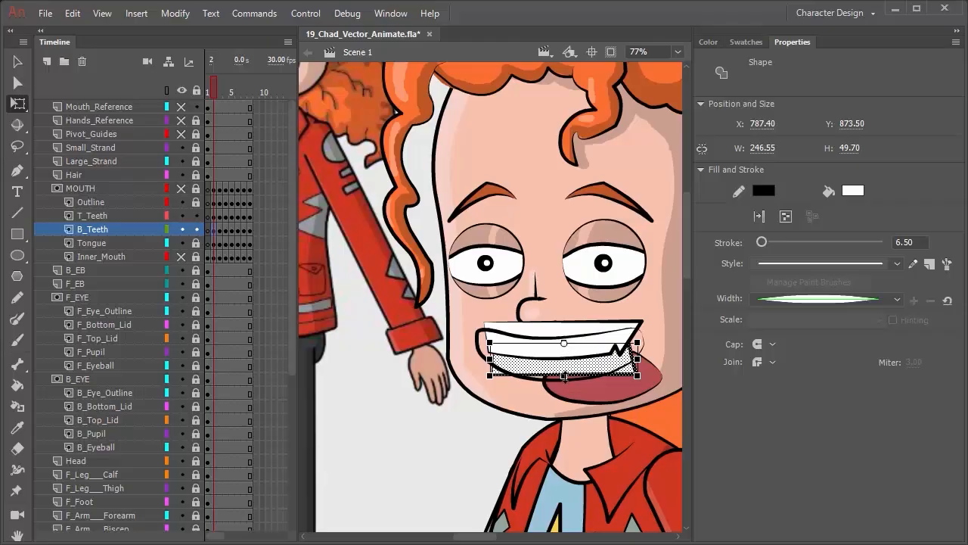
drag(565, 375, 564, 383)
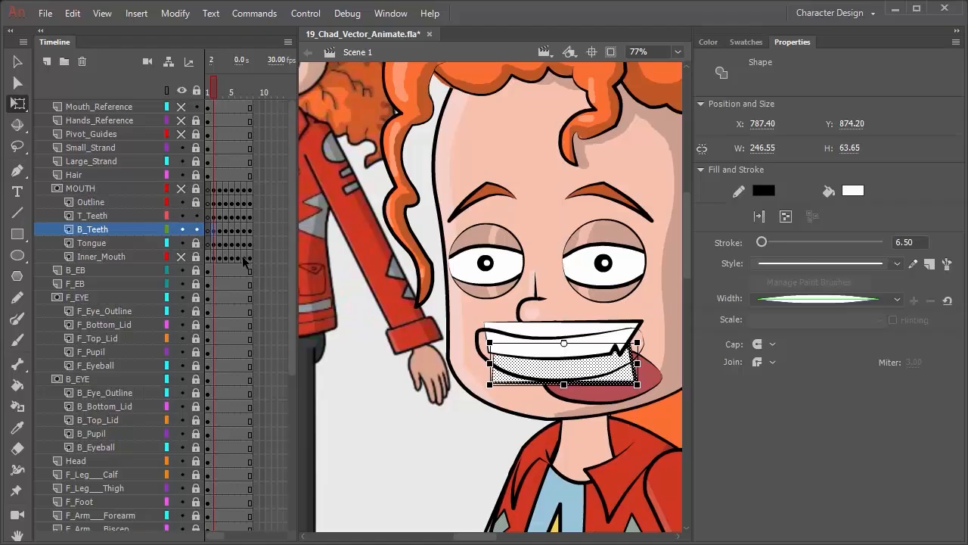
- Lock both teeth layers and make the MOUTH and Inner_Mouth layers visible again
click(196, 216)
click(196, 229)
click(181, 257)
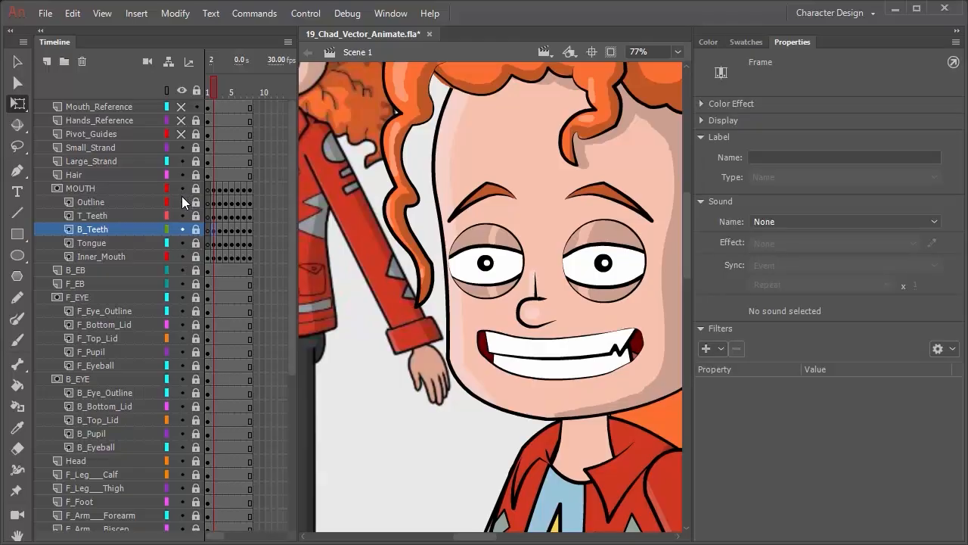
- Unlock the mouth layers and copy the Inner_Mouth keyframe on frame 3 onto the MOUTH and Outline layers
click(218, 230)
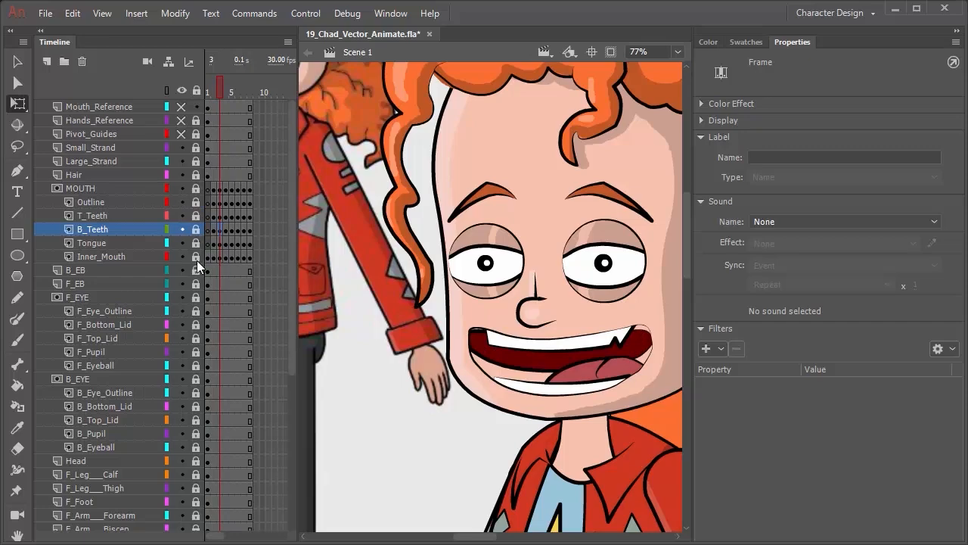
click(198, 256)
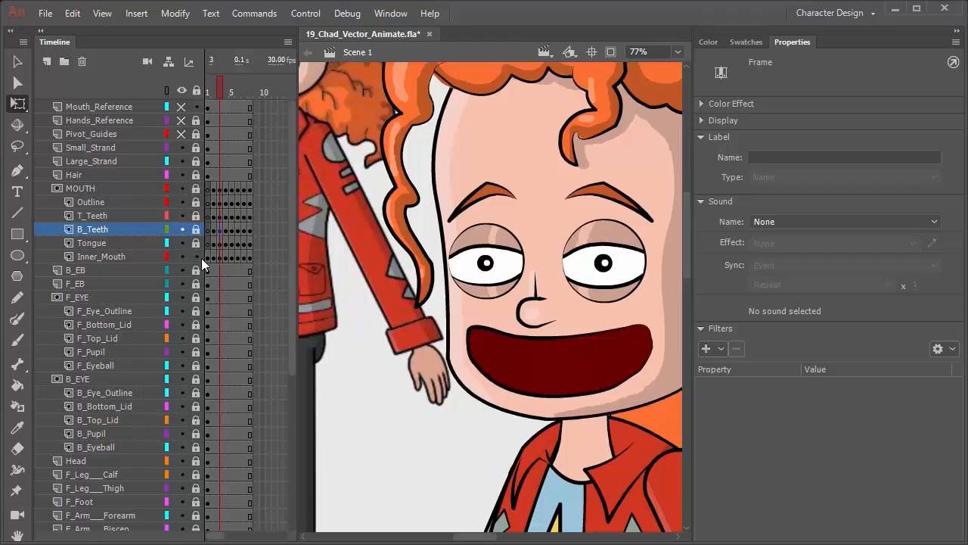
click(195, 229)
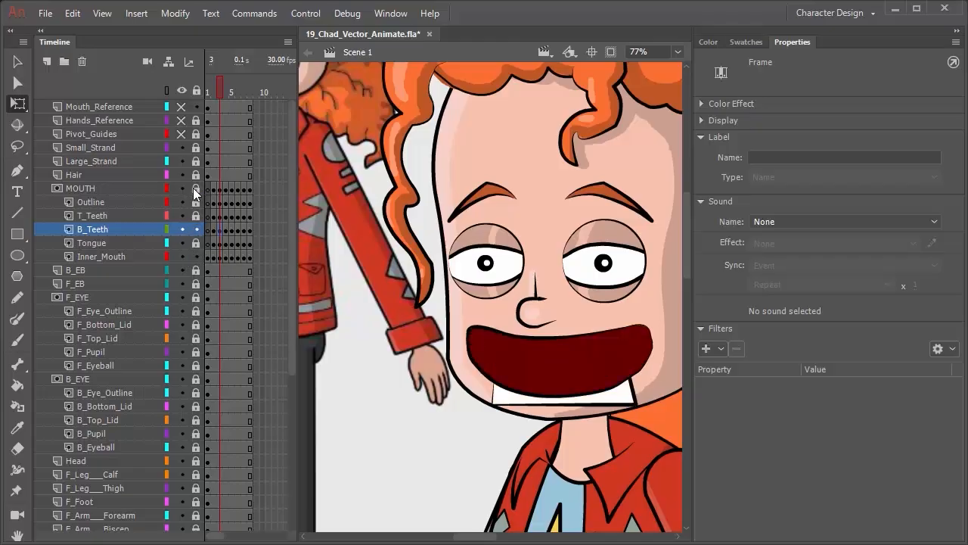
click(200, 239)
click(220, 258)
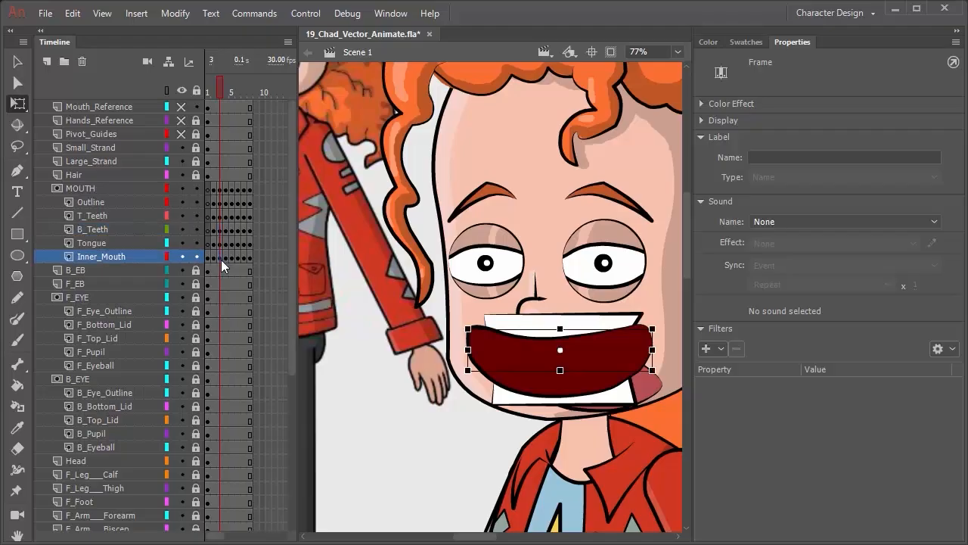
drag(220, 257, 220, 192)
click(218, 258)
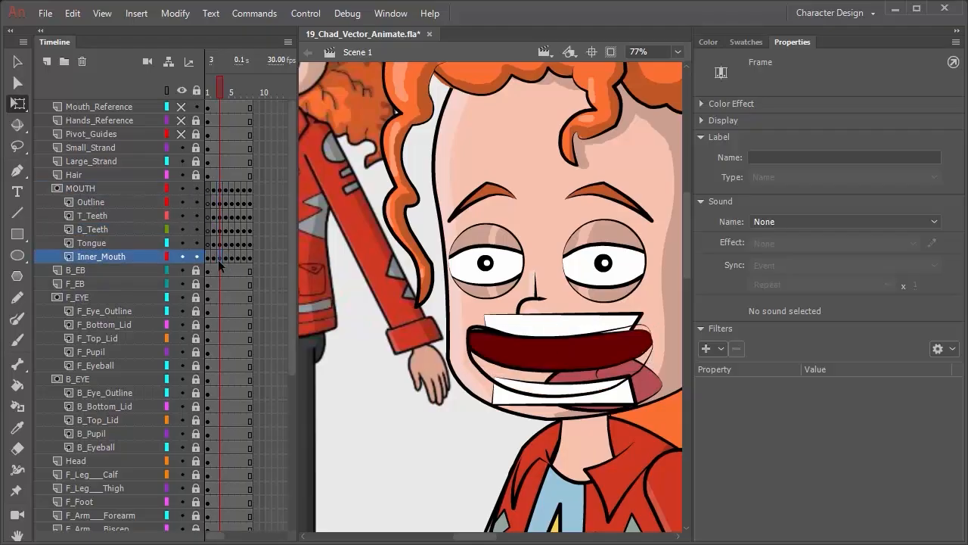
drag(217, 259, 220, 202)
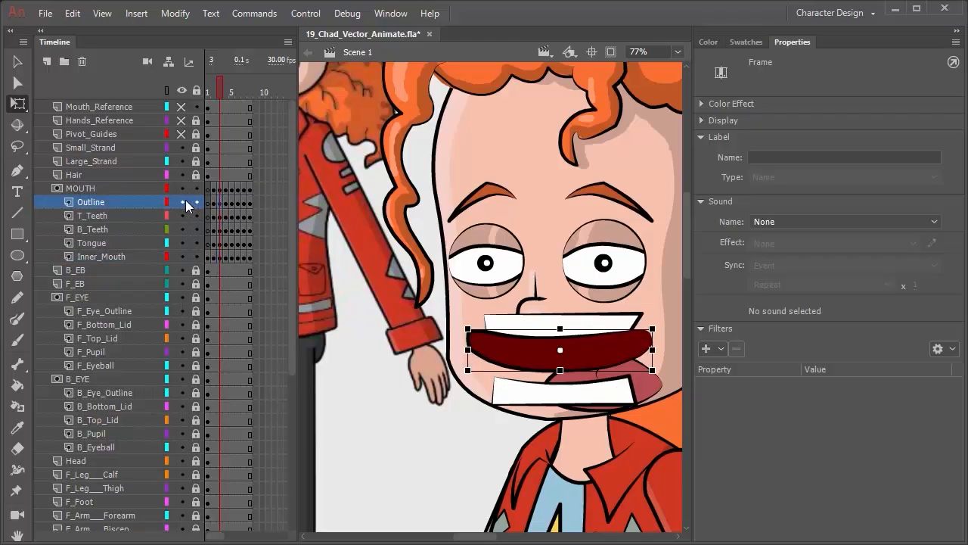
- Isolate the Outline layer to delete its dark red fill on frame 3, and make the mouth and Head layers visible again
alt+click(182, 202)
click(479, 467)
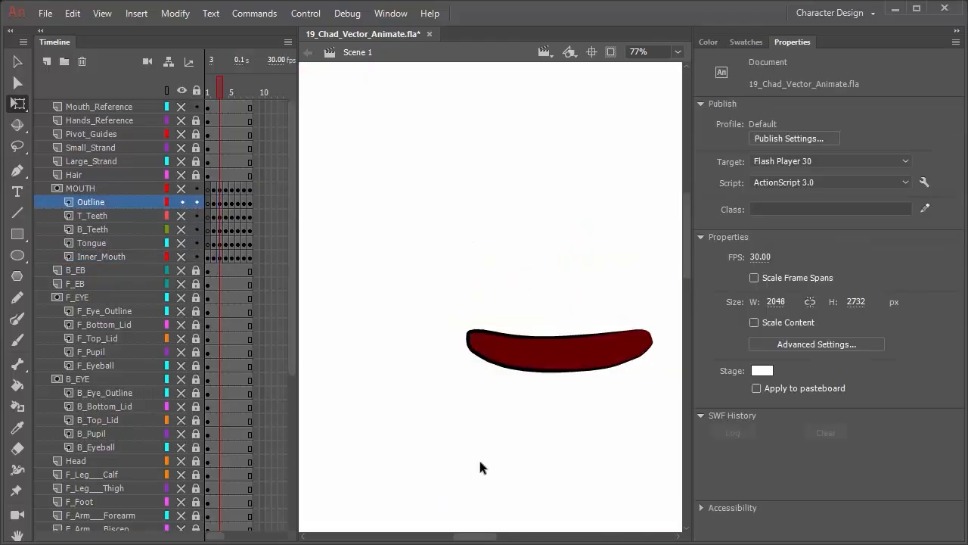
click(501, 352)
key(Delete)
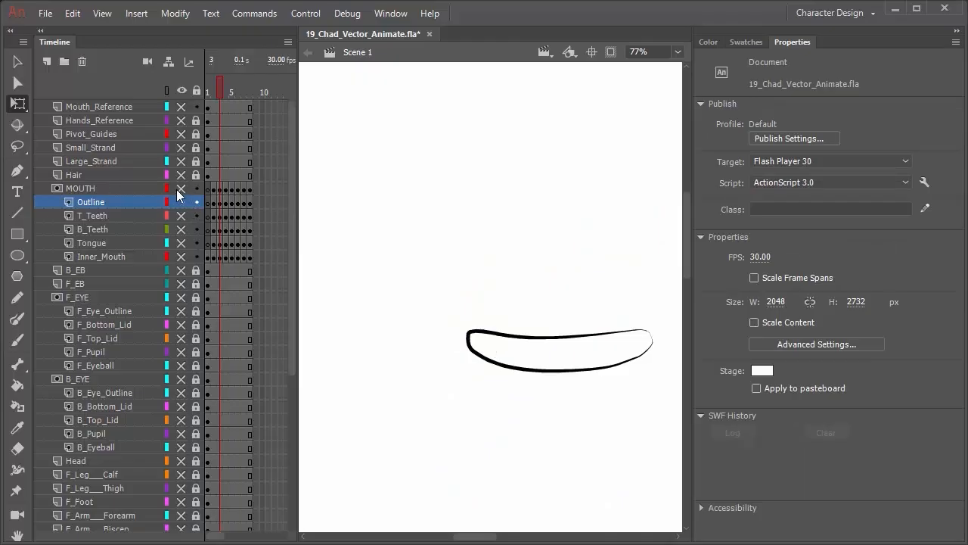
drag(177, 189, 178, 241)
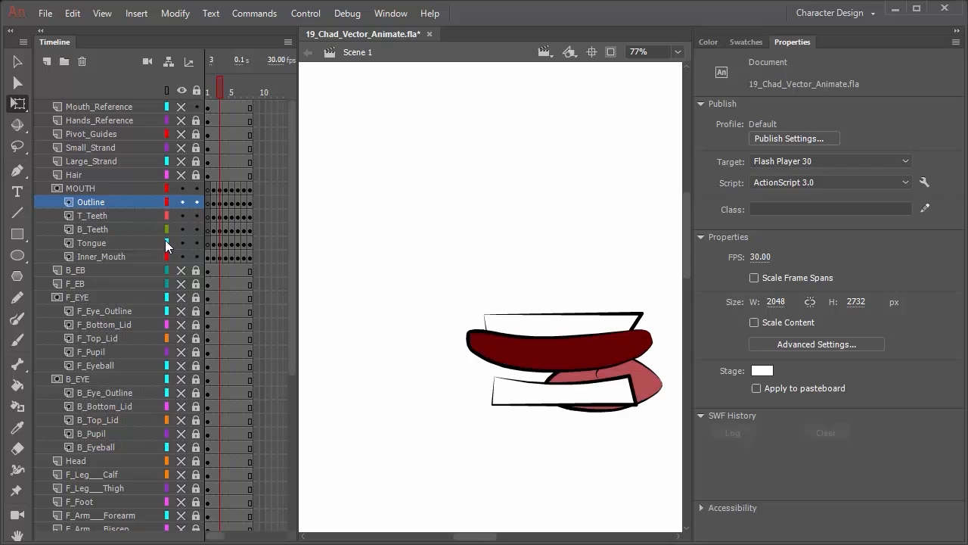
click(182, 461)
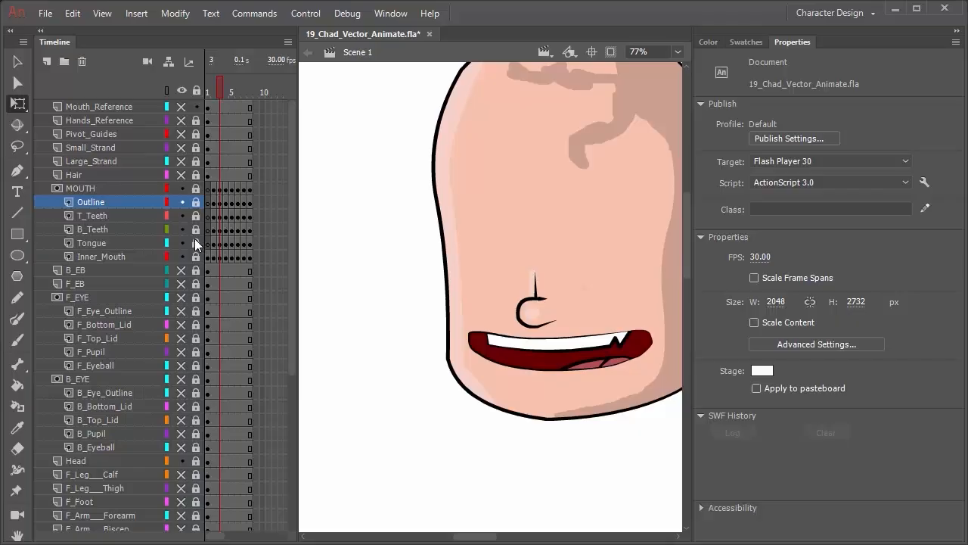
- Unlock B_Teeth, raise the bottom teeth on frame 3 into the mouth opening, and relock the layer
click(196, 229)
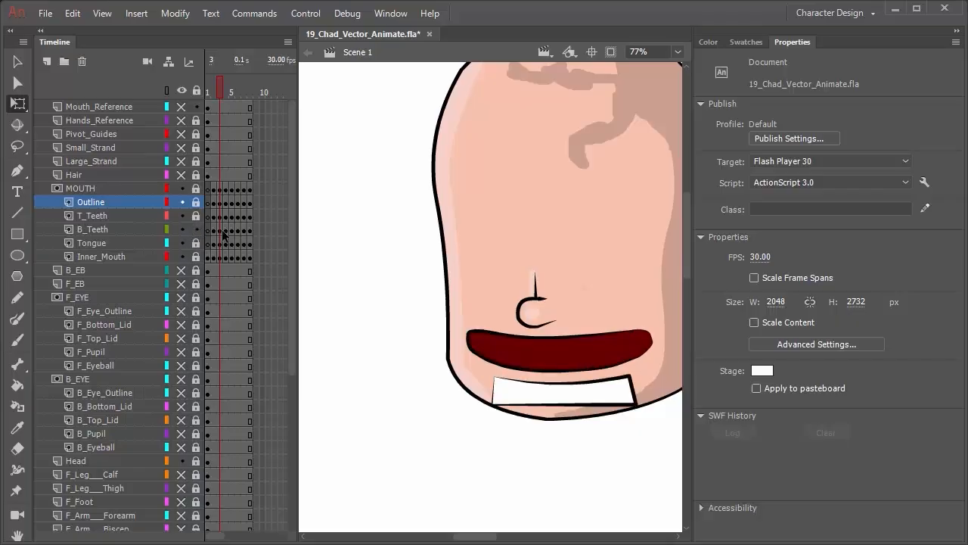
click(232, 230)
key(shift+Up)
key(shift+Up)
key(shift+Up)
key(shift+Up)
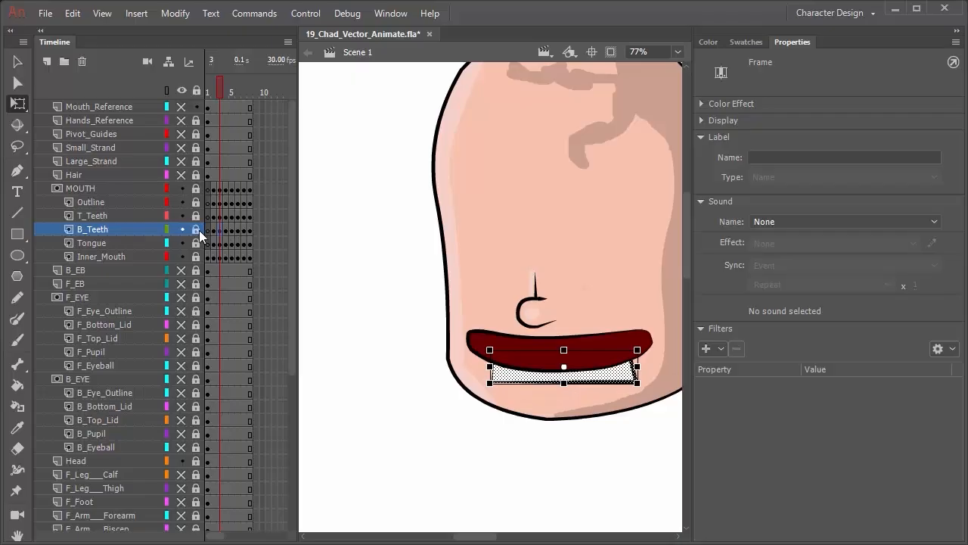
click(197, 229)
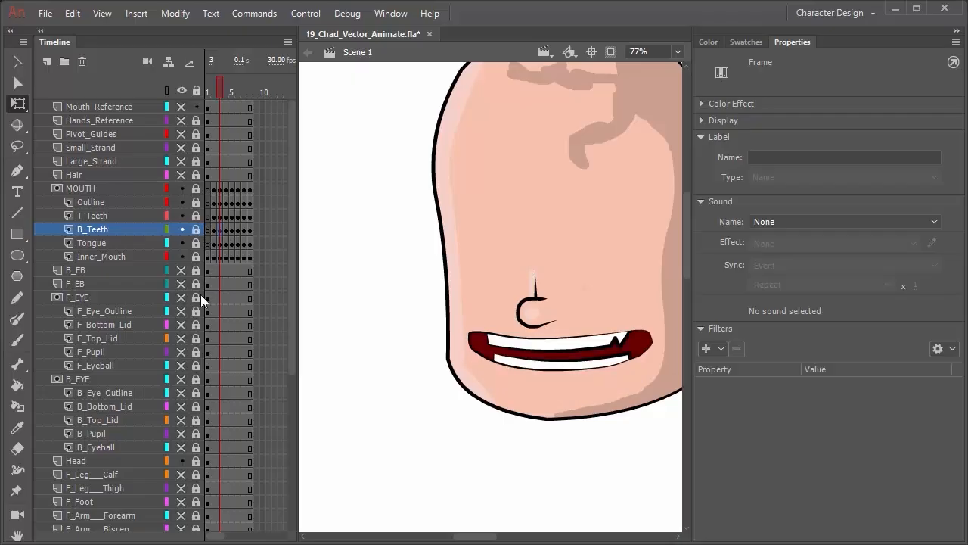
- Unlock the Tongue layer, move the tongue up slightly on frame 3, and relock it
click(196, 243)
click(227, 242)
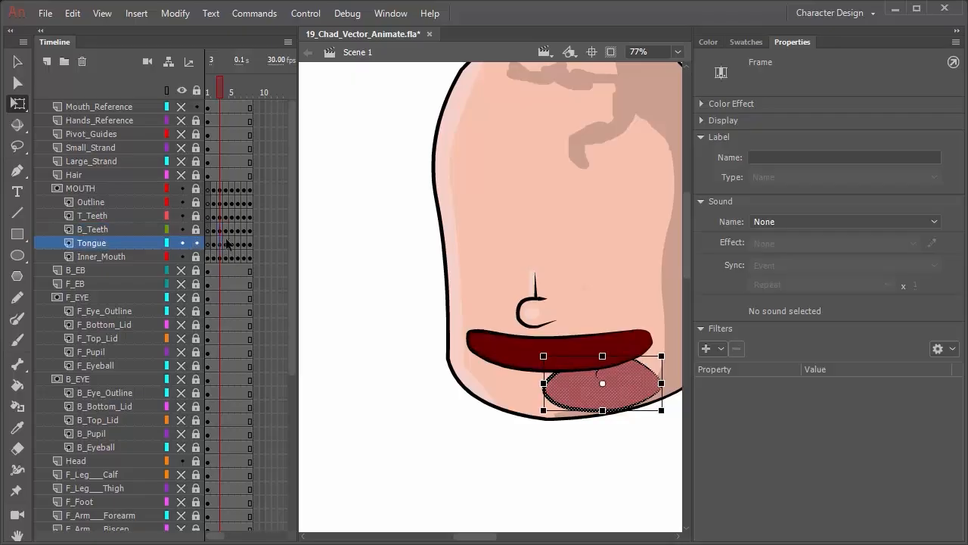
key(ctrl+z)
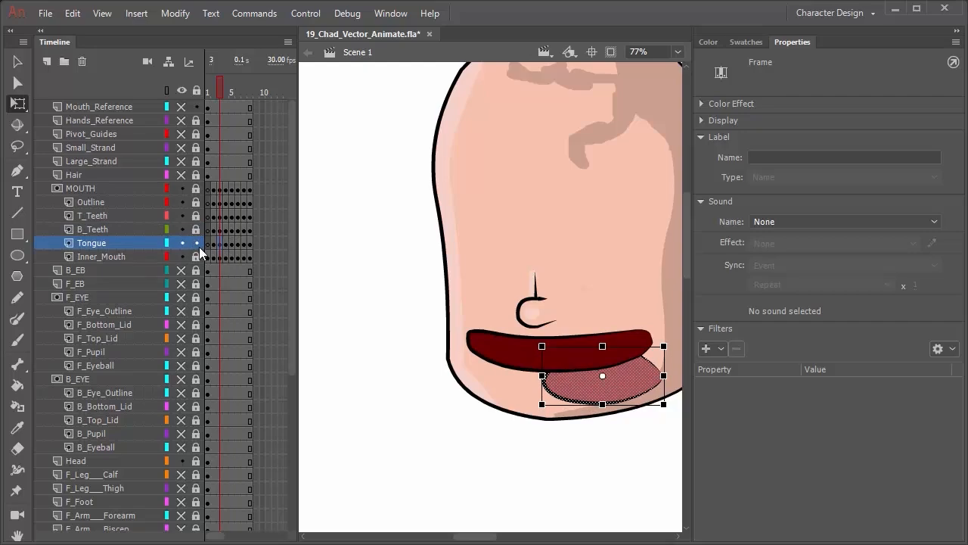
click(196, 243)
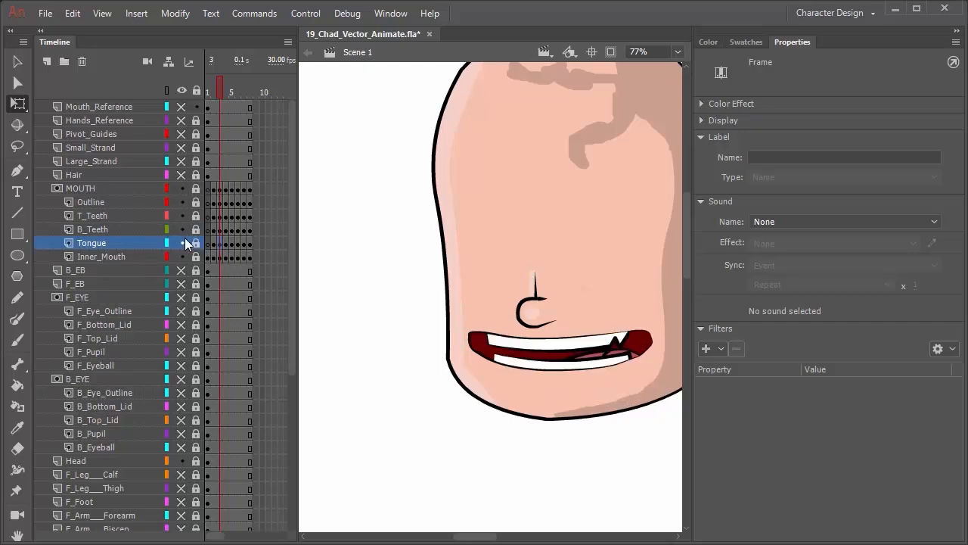
- Show the Mouth_Reference layer and compare the mouths on frames 4 and 5 with the phoneme chart
click(227, 192)
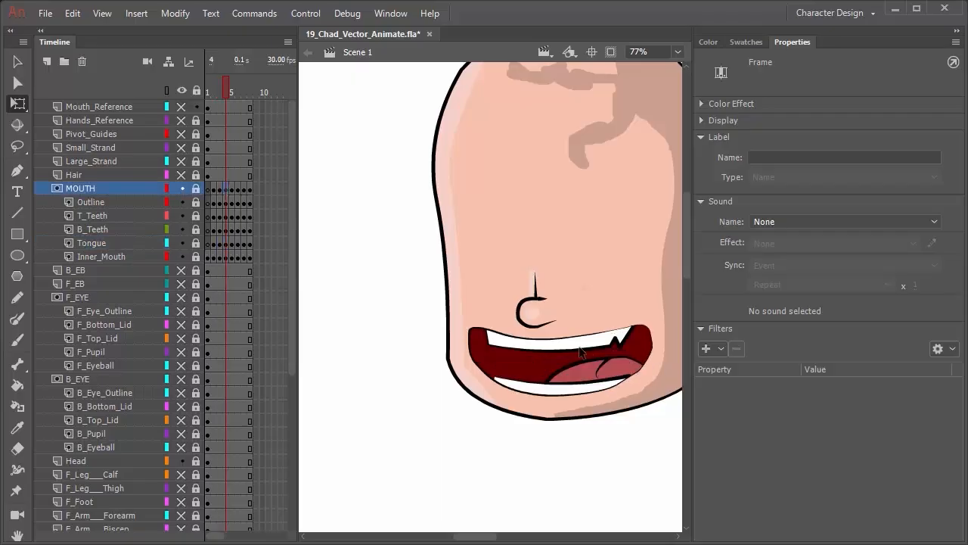
scroll(554, 314, up, 3)
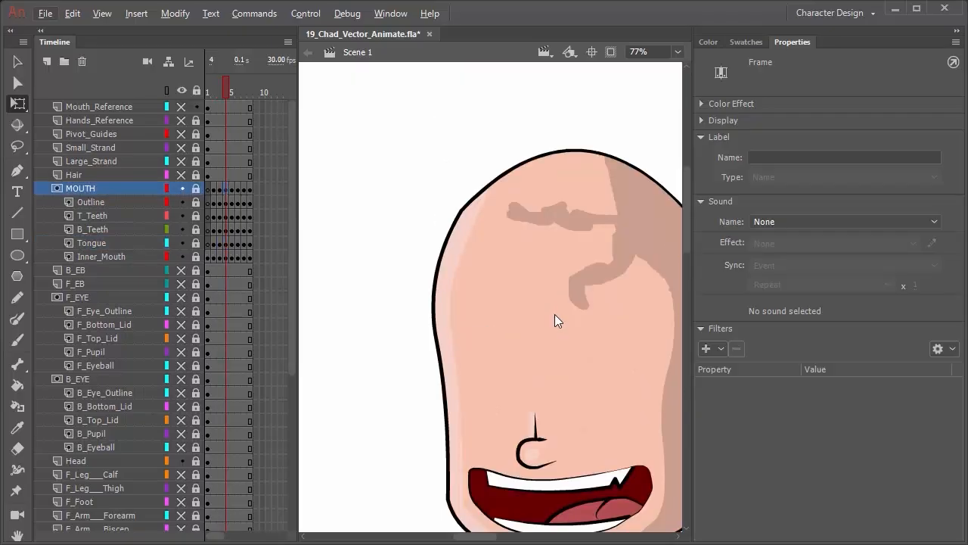
scroll(555, 313, down, 5)
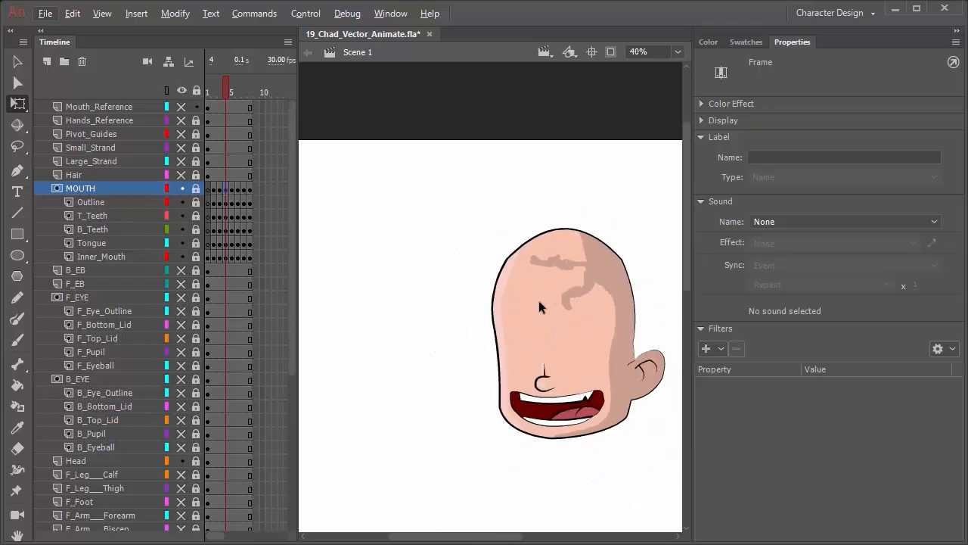
click(181, 107)
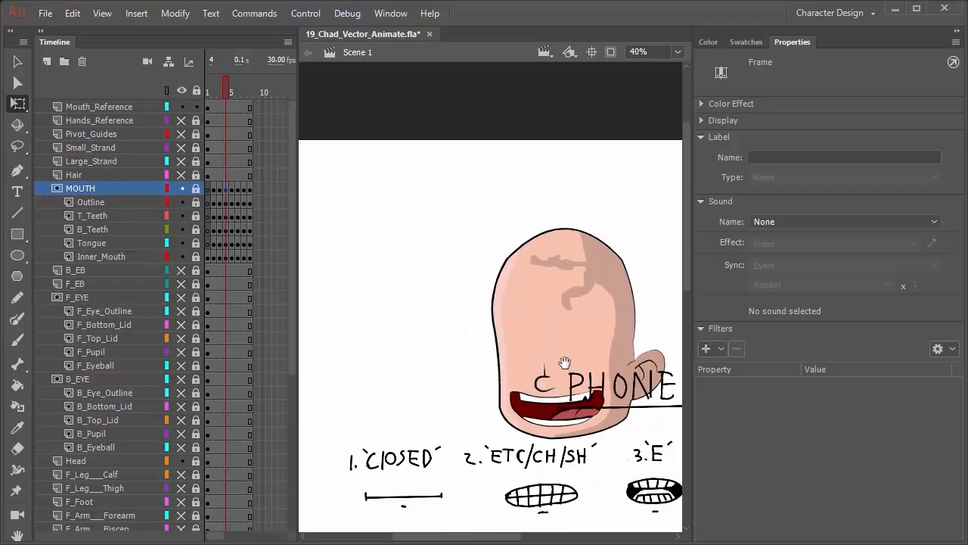
drag(556, 349, 464, 201)
click(476, 269)
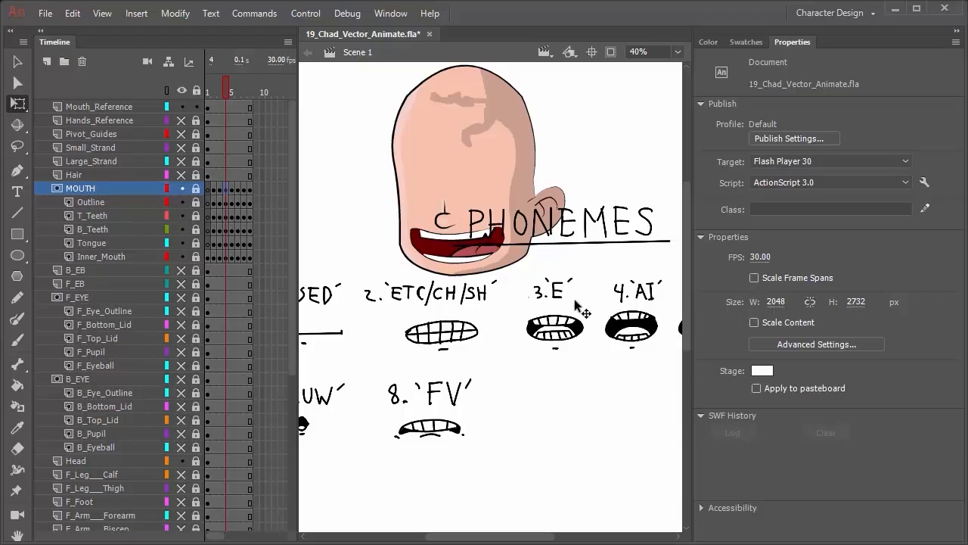
click(232, 189)
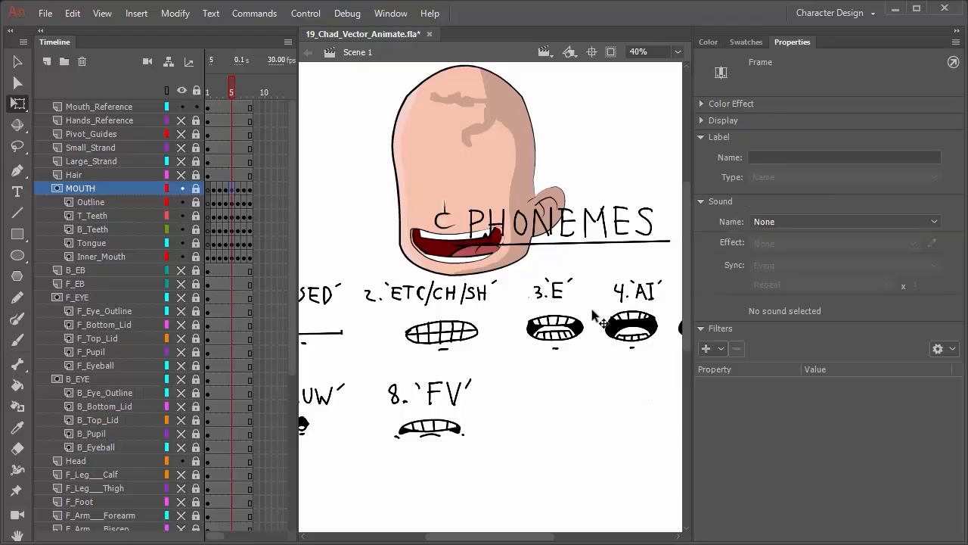
drag(627, 308, 506, 332)
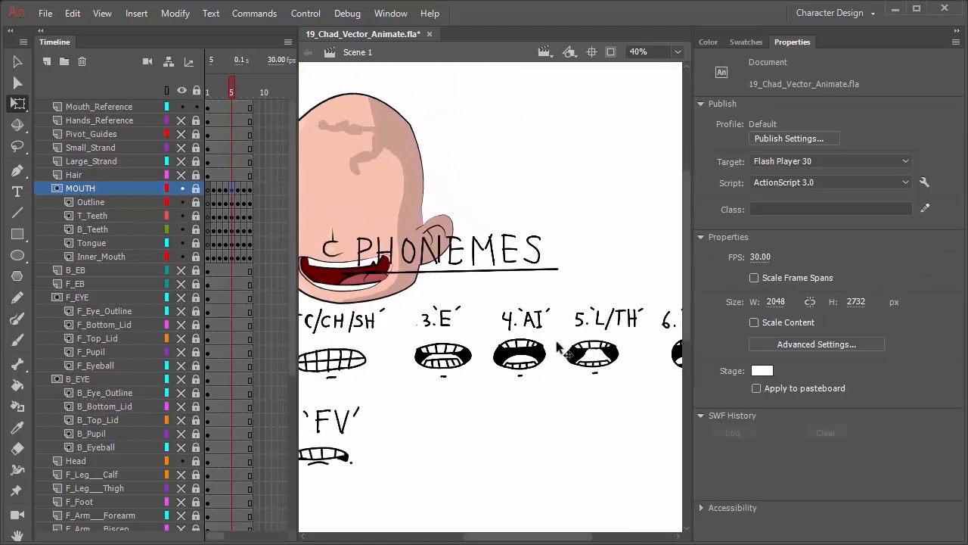
- Unlock the mouth layers and copy the Inner_Mouth keyframe on frame 5 onto the MOUTH and Outline layers
click(197, 188)
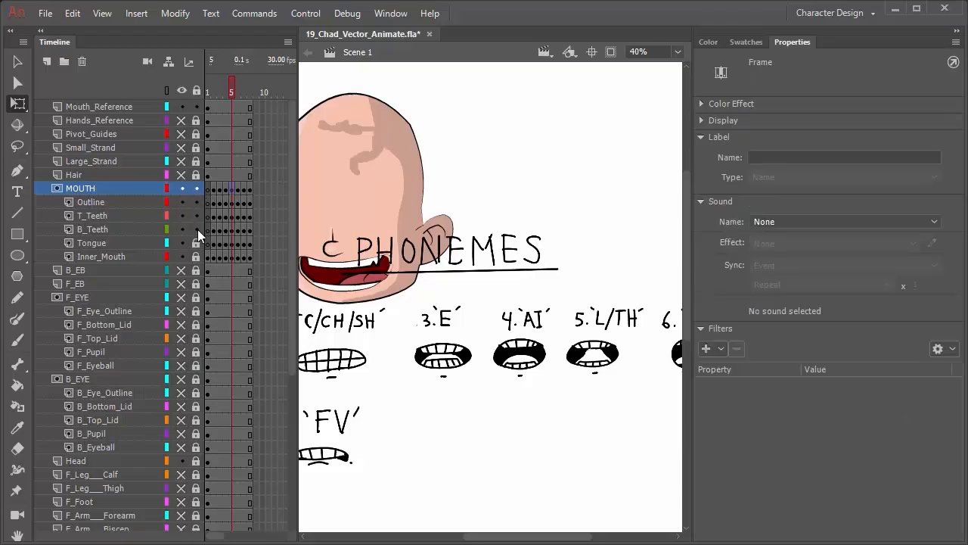
click(230, 257)
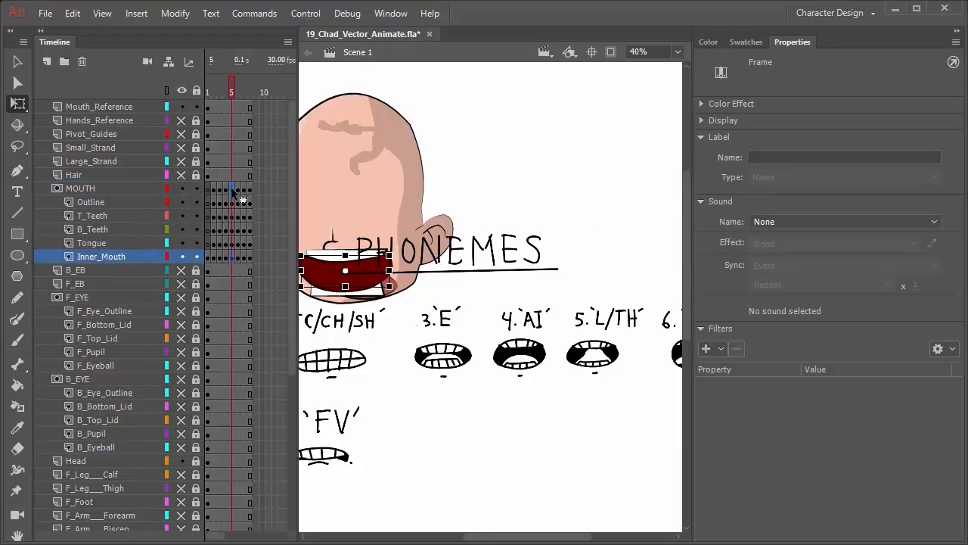
click(231, 190)
click(235, 244)
click(232, 258)
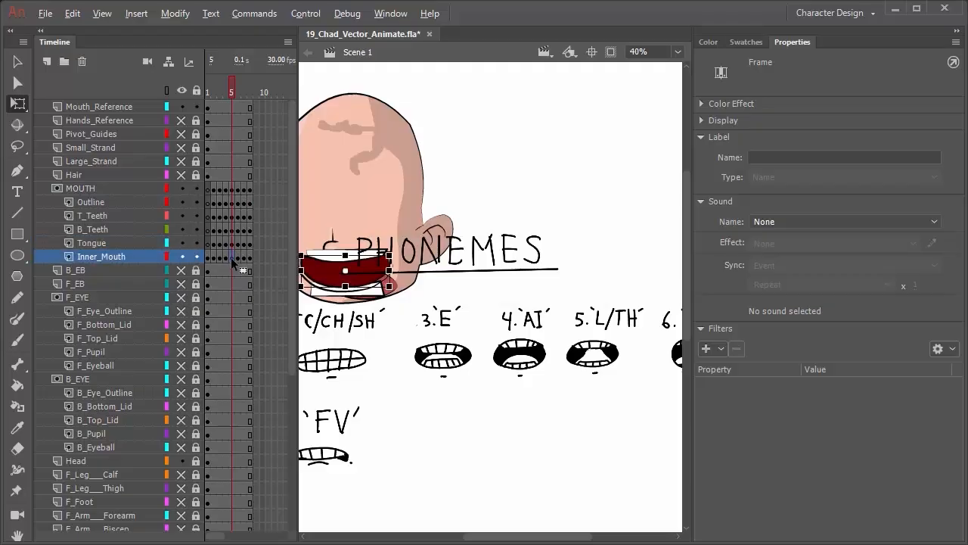
click(231, 202)
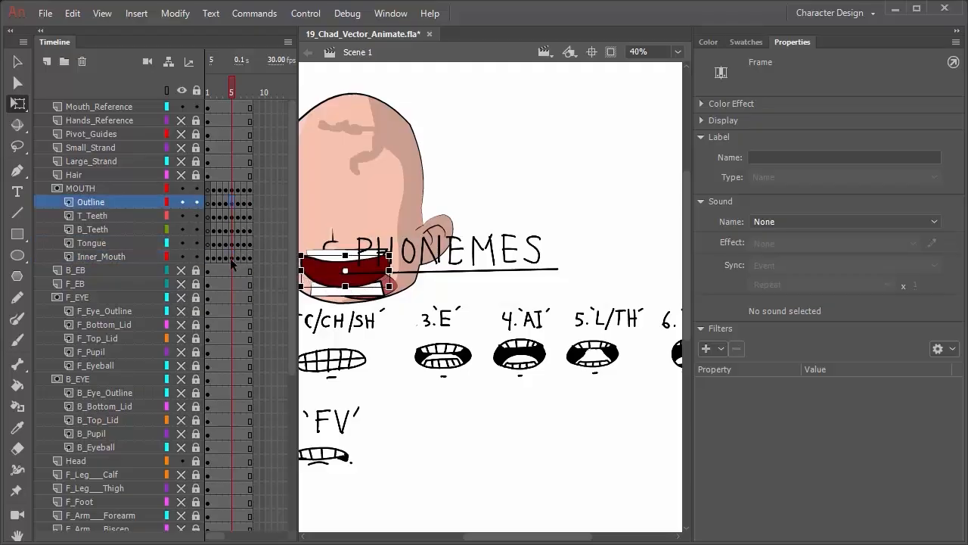
- Isolate the Outline layer to delete its dark red fill on frame 5, and make the mouth layers visible again
alt+click(183, 201)
click(448, 258)
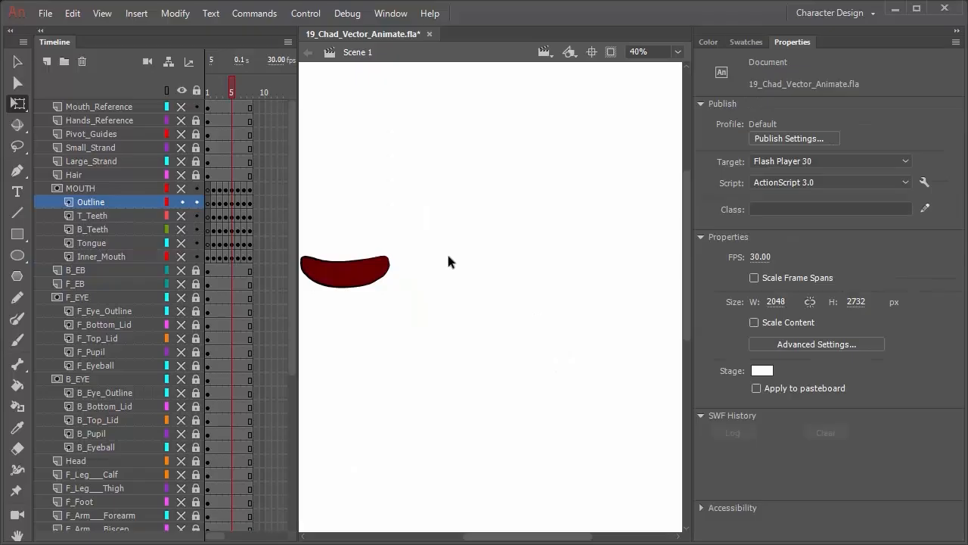
click(366, 284)
key(Delete)
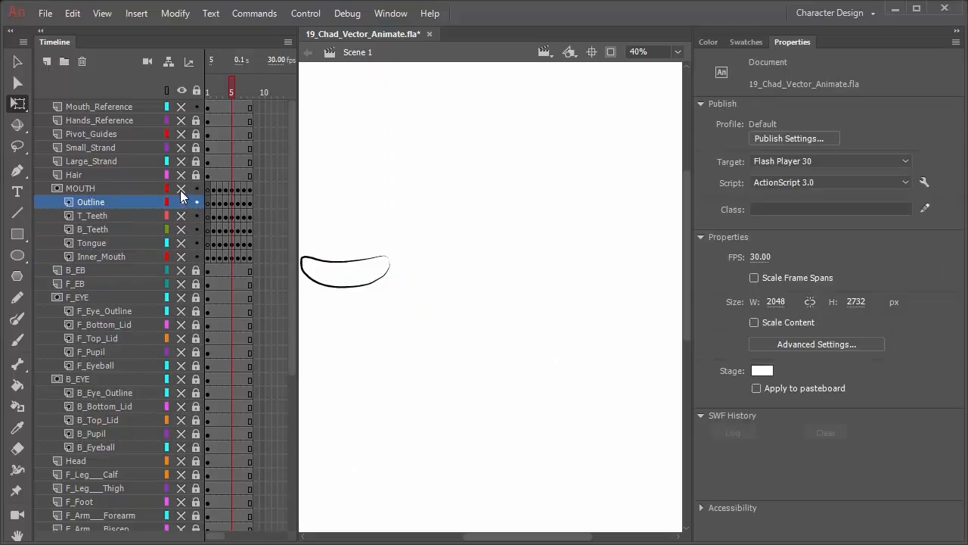
drag(181, 188, 188, 258)
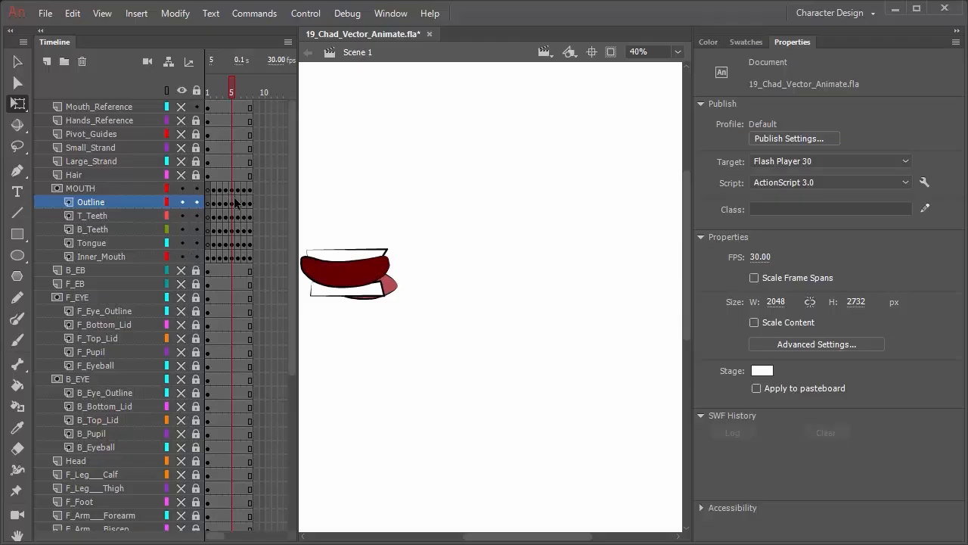
- Hide the MOUTH mask and reshape the tongue on frame 5, pulling its tip up to the upper teeth
click(181, 190)
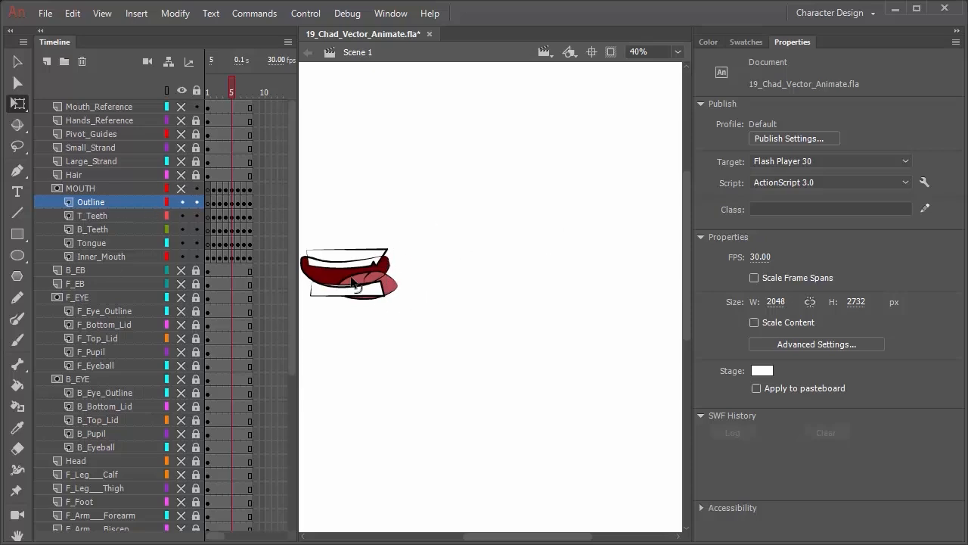
scroll(351, 281, down, 1)
scroll(350, 281, up, 5)
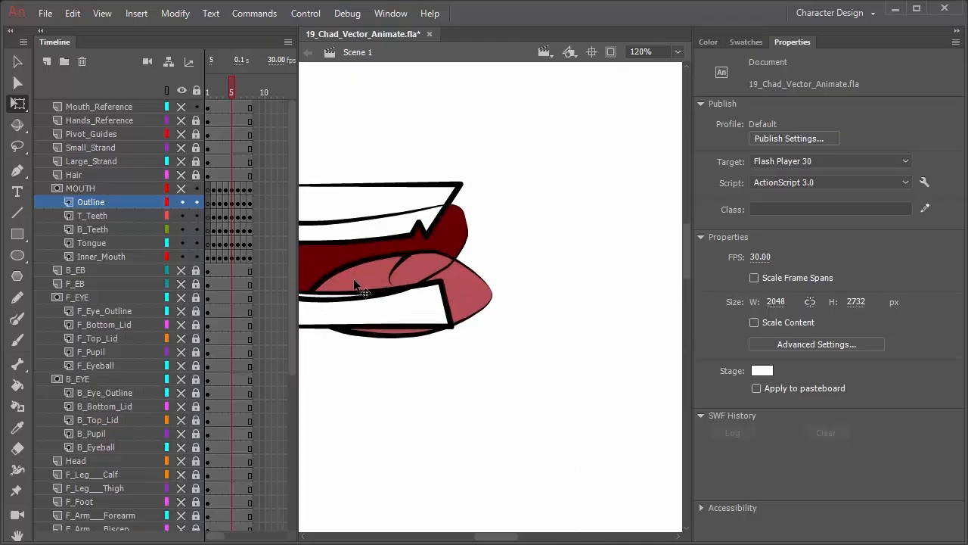
drag(350, 259, 485, 259)
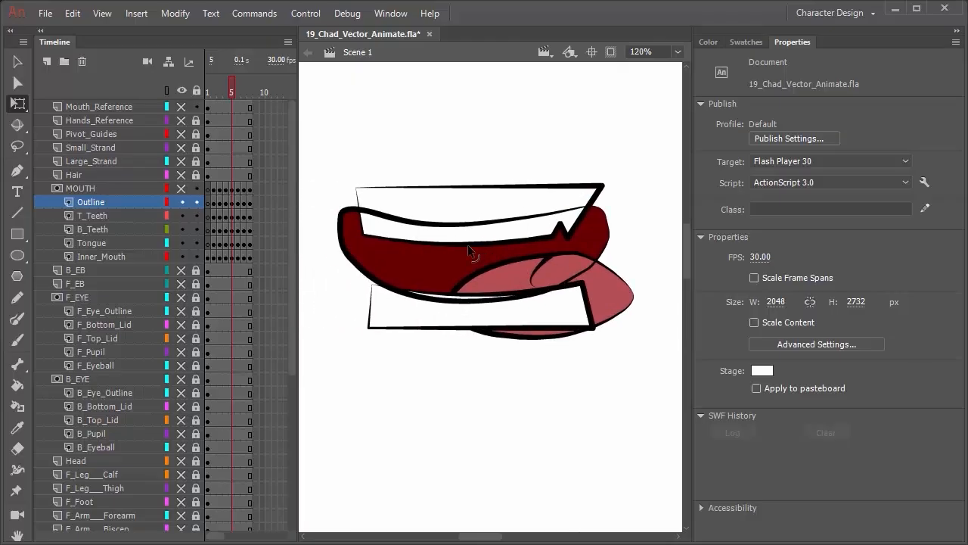
click(104, 241)
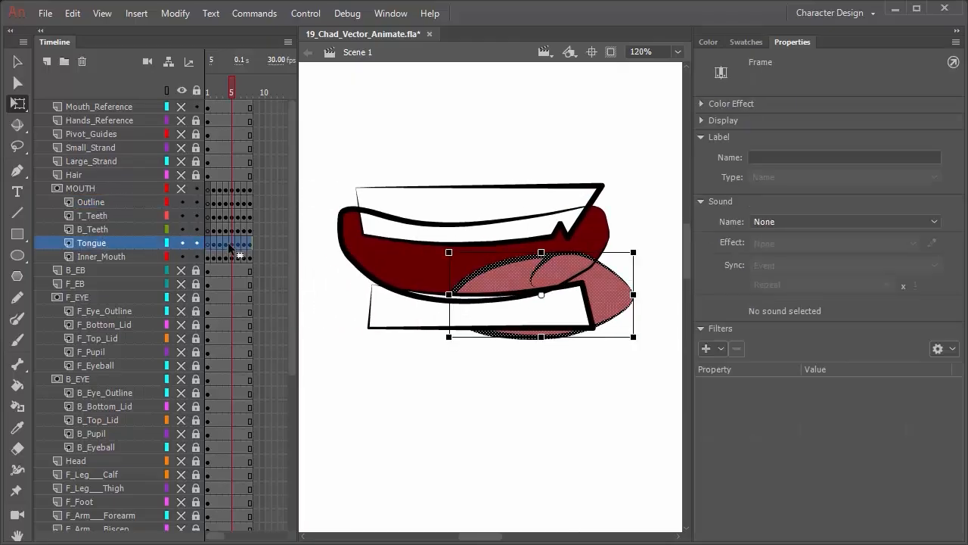
click(229, 242)
click(21, 62)
click(457, 425)
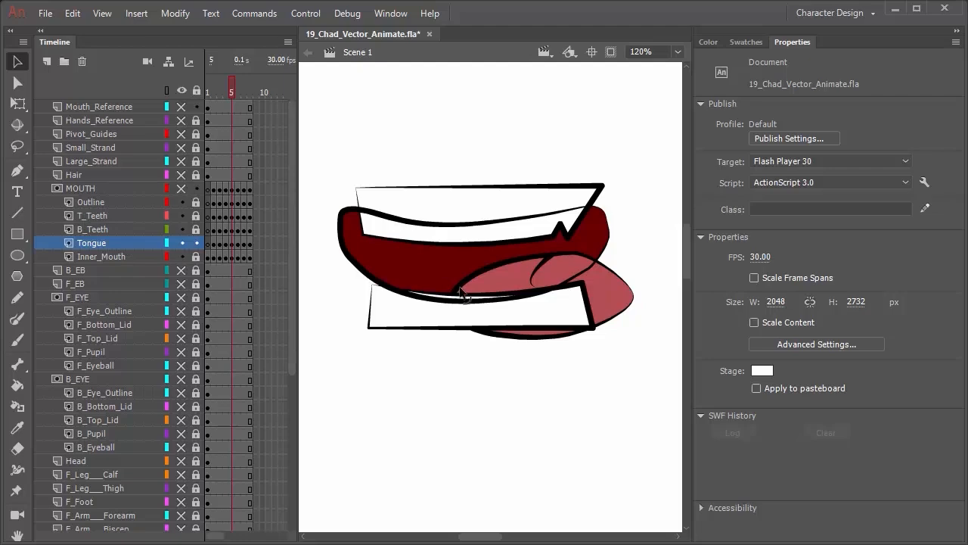
drag(463, 289, 454, 250)
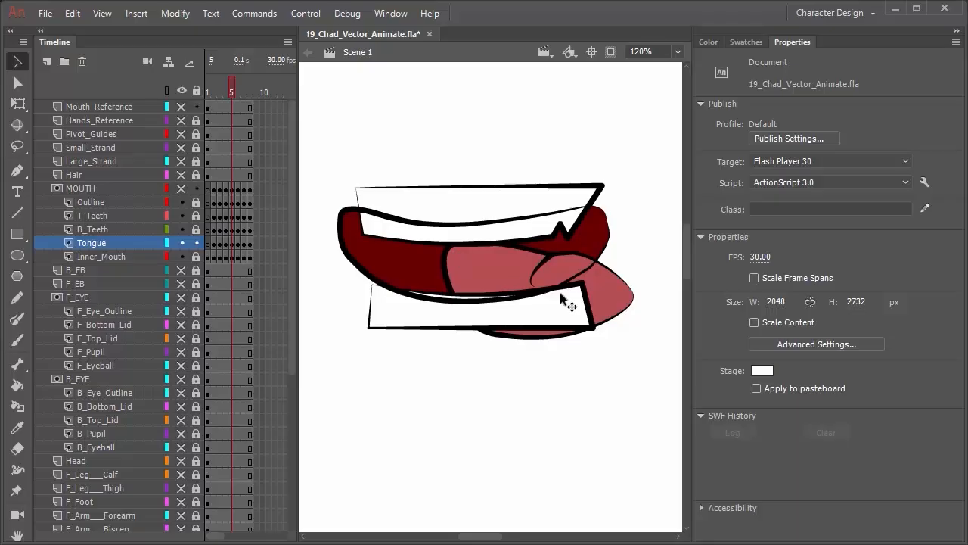
- Delete the tongue's crease line on frame 5, refine its upper edge and tip, then relock the Tongue layer and show the MOUTH mask
click(534, 274)
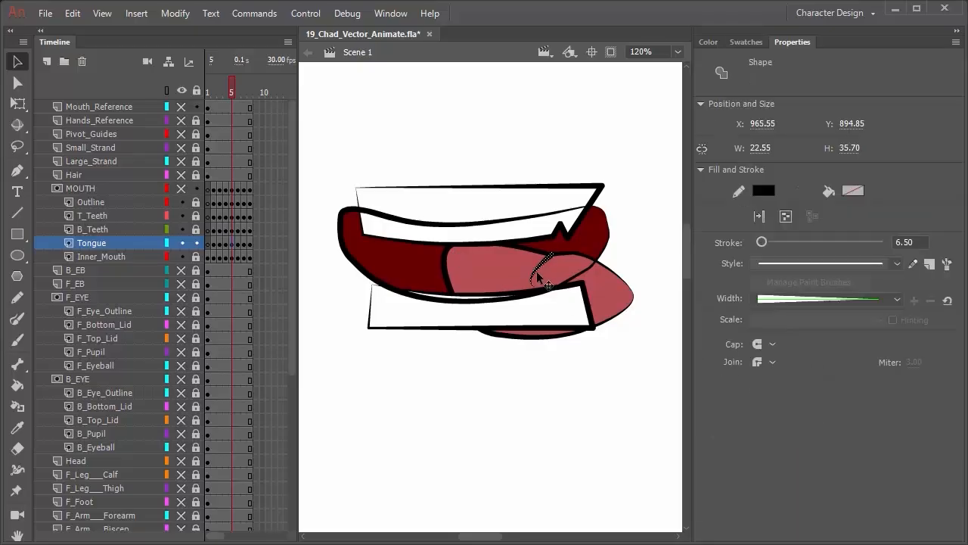
key(Delete)
click(550, 258)
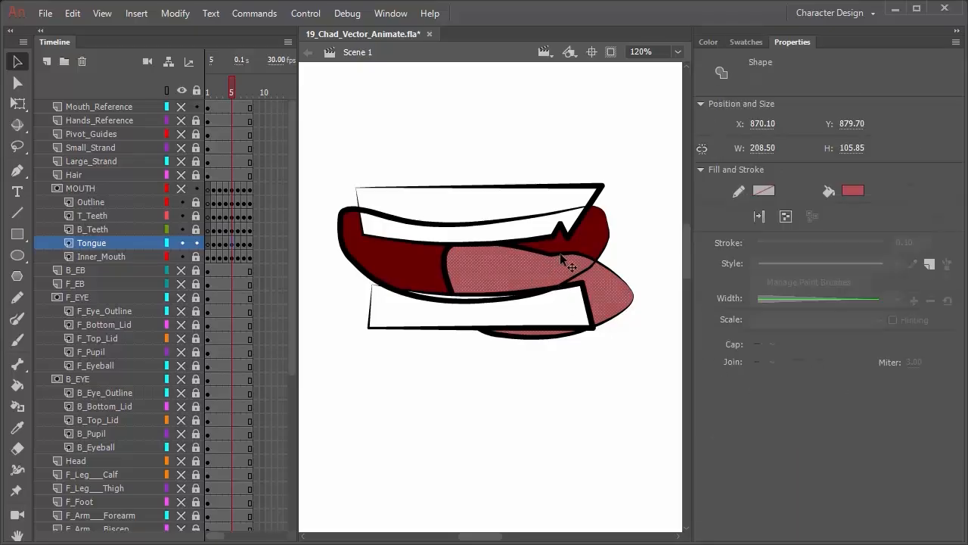
click(559, 252)
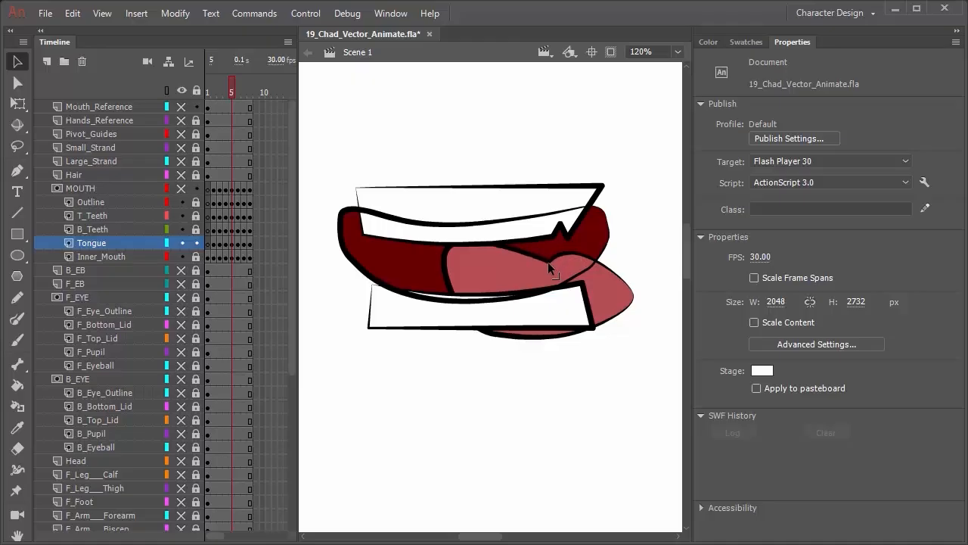
drag(548, 258, 549, 260)
mouse_move(448, 276)
mouse_down()
mouse_move(473, 280)
mouse_move(459, 272)
mouse_up()
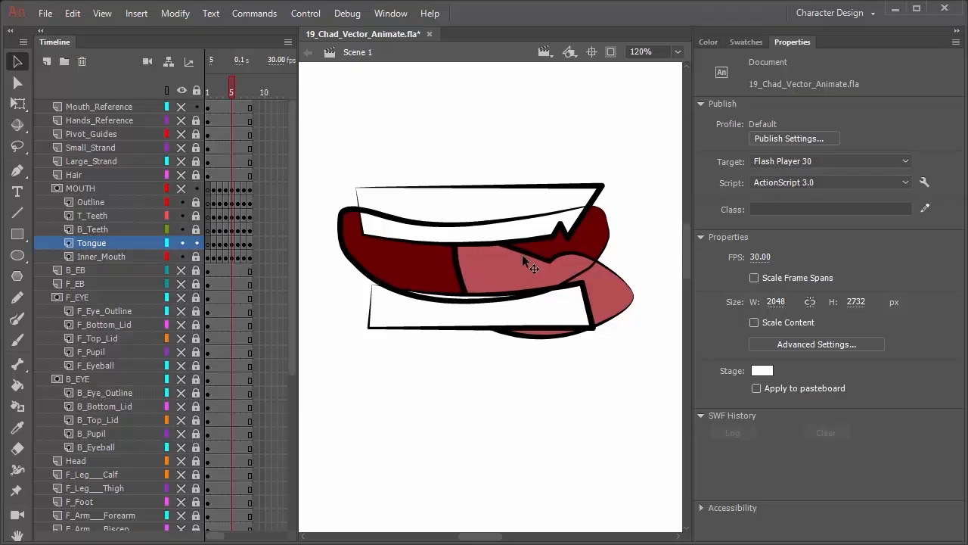
click(195, 243)
click(183, 189)
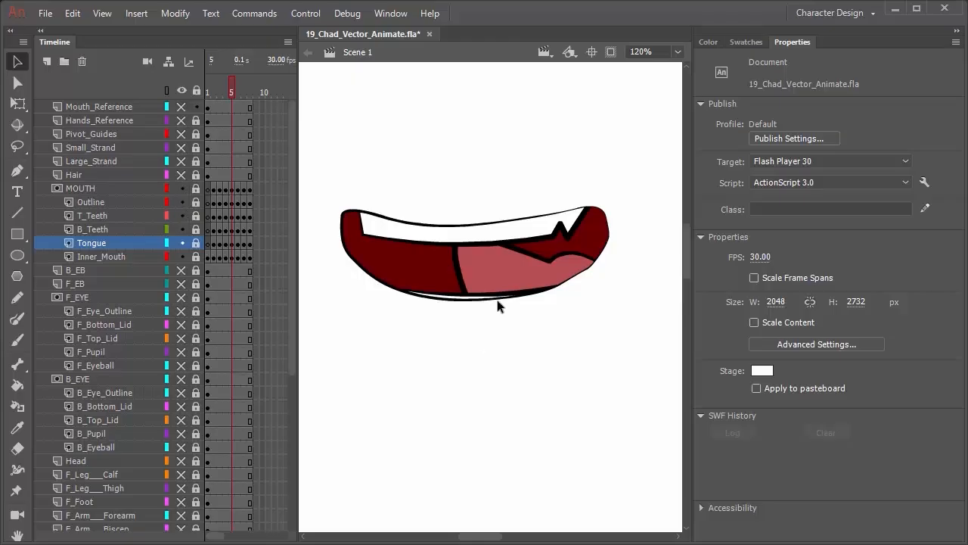
- Unlock the B_Teeth layer, move the bottom teeth up on frame 5, and relock it
click(196, 229)
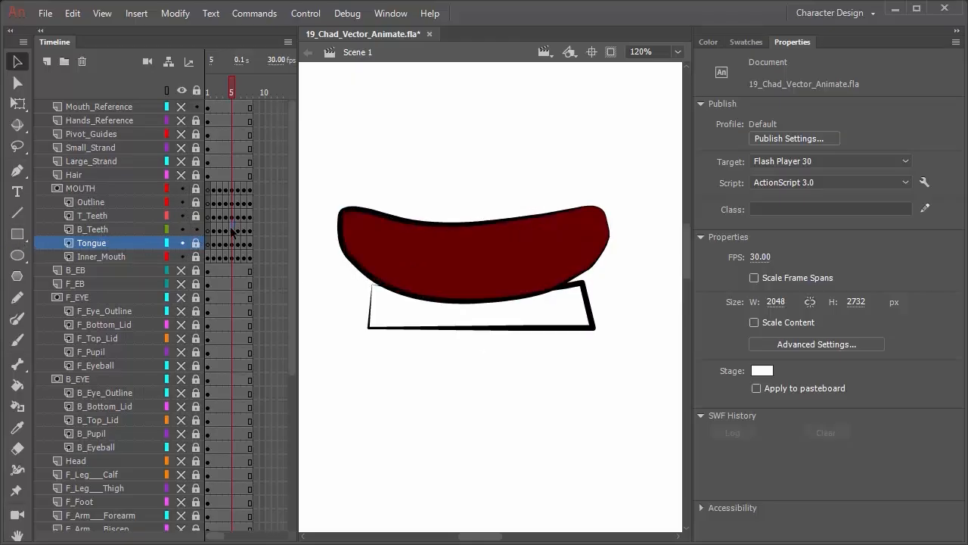
click(232, 230)
key(shift+Up)
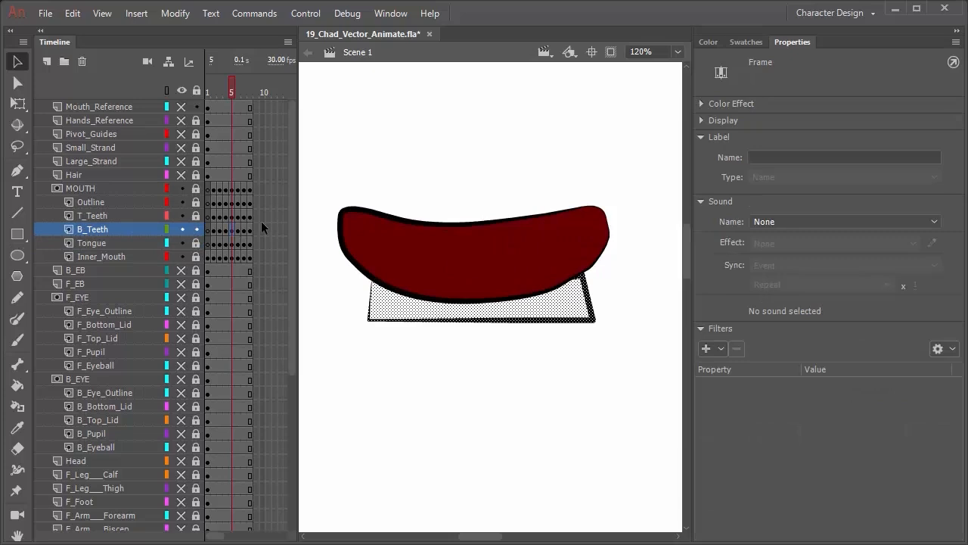
key(shift+Up)
click(197, 230)
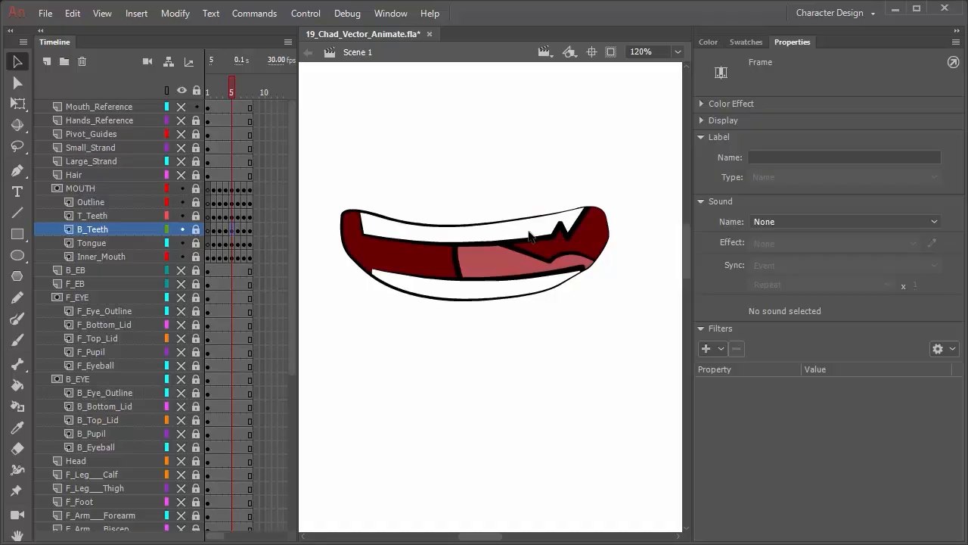
- Show the Mouth_Reference layer, compare the frame 5 mouth with the phoneme chart, and go to frame 6
scroll(529, 236, up, 1)
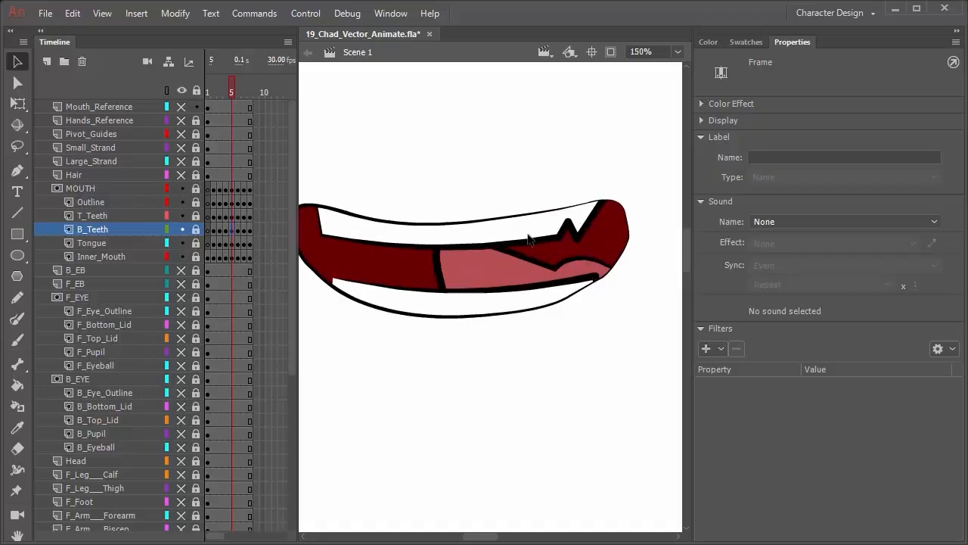
scroll(503, 247, down, 4)
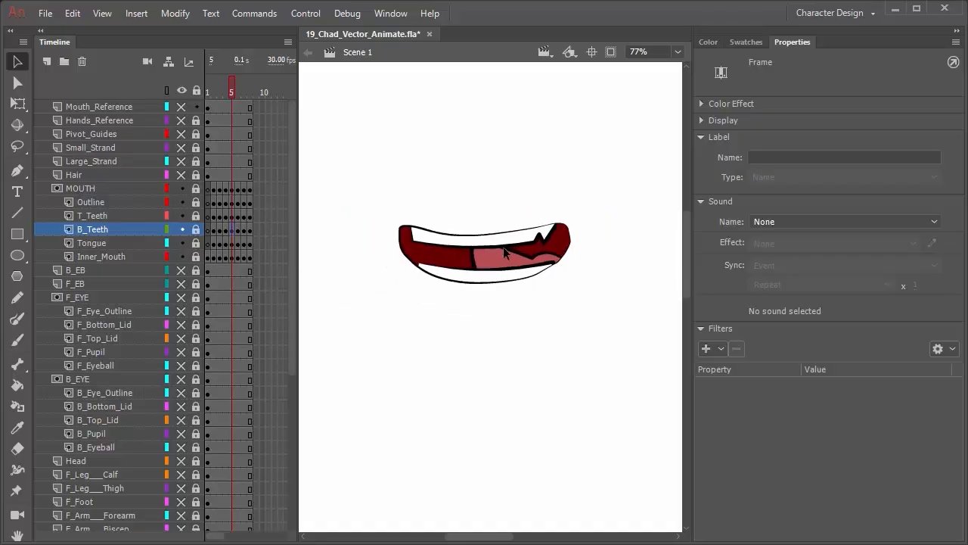
click(182, 107)
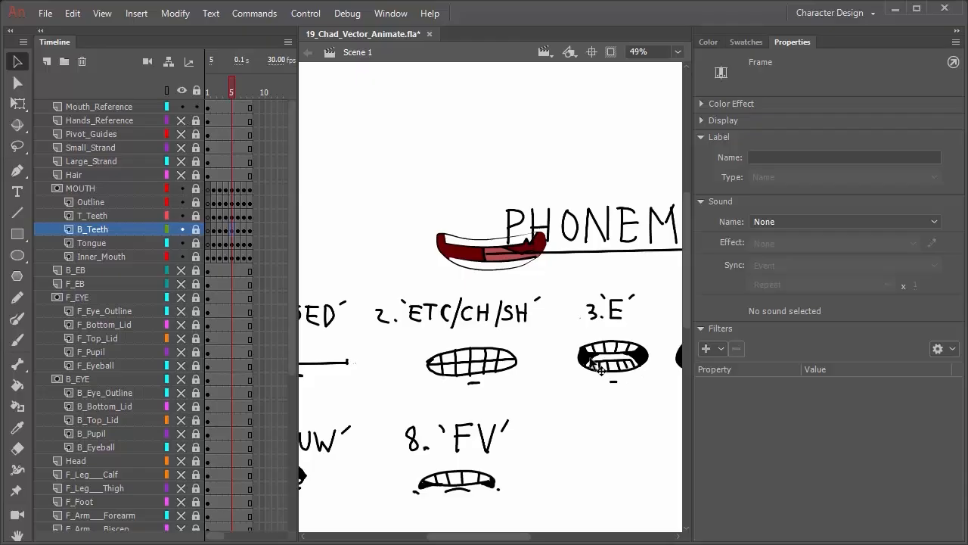
scroll(601, 362, down, 1)
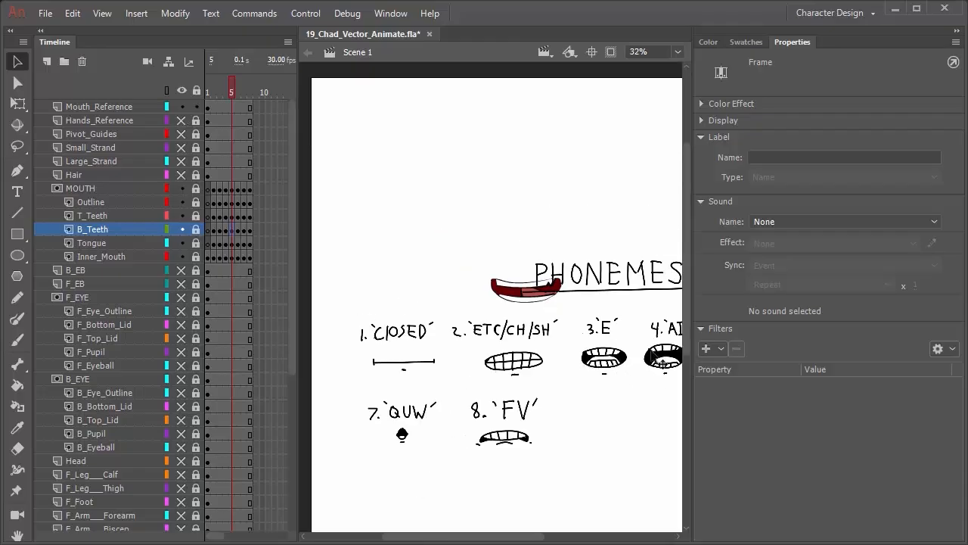
drag(627, 432, 439, 384)
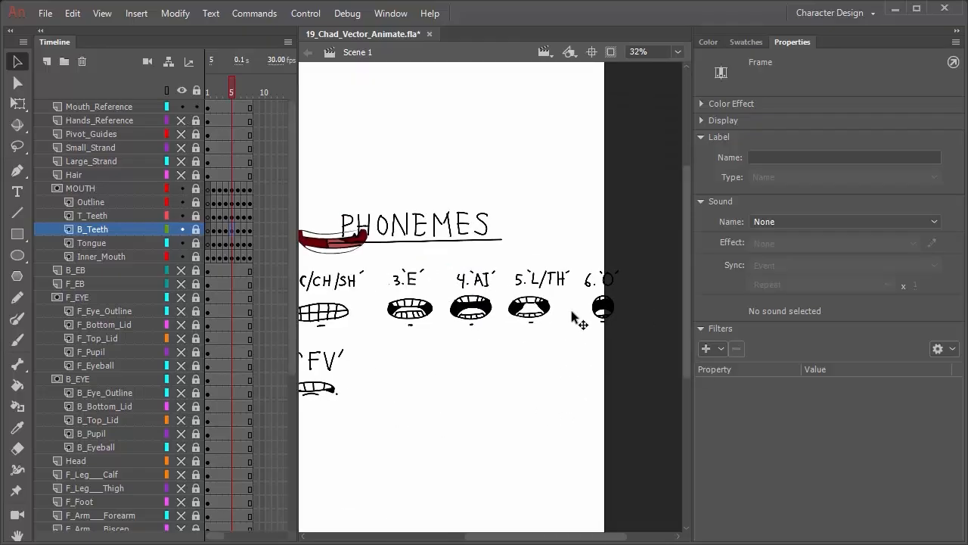
click(580, 321)
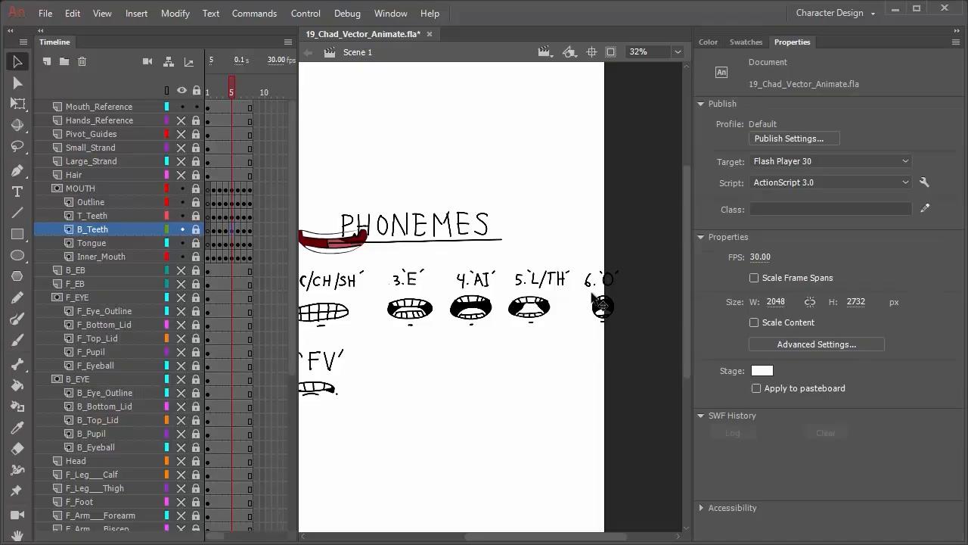
drag(451, 309, 601, 348)
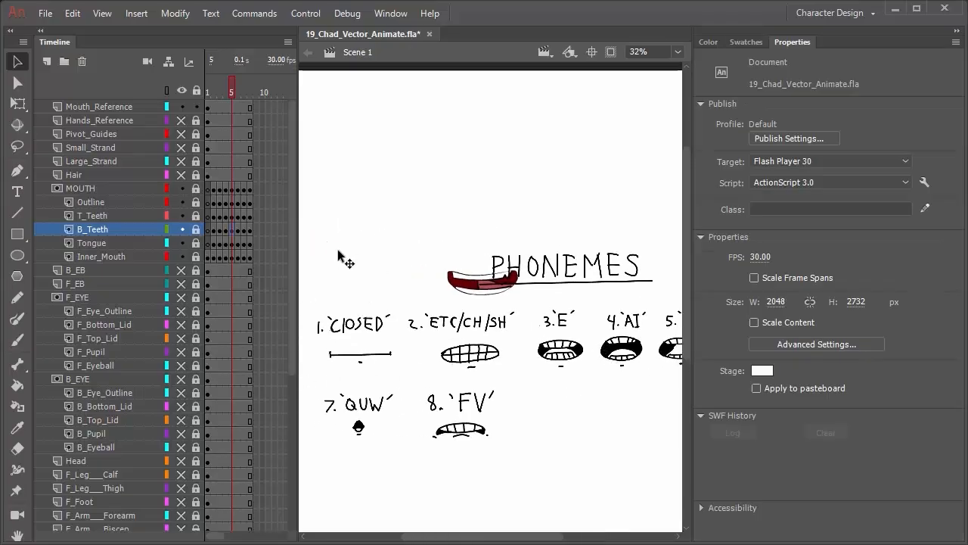
click(241, 233)
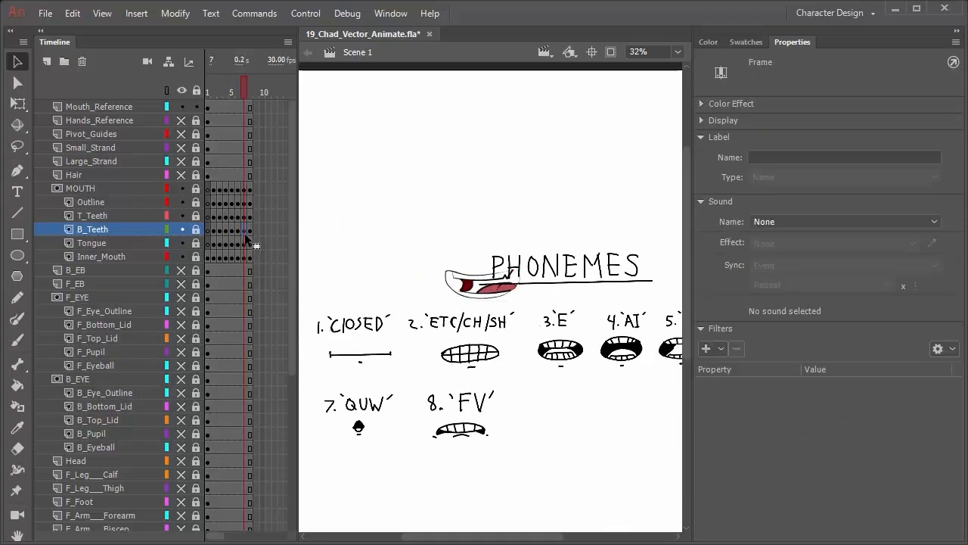
key(comma)
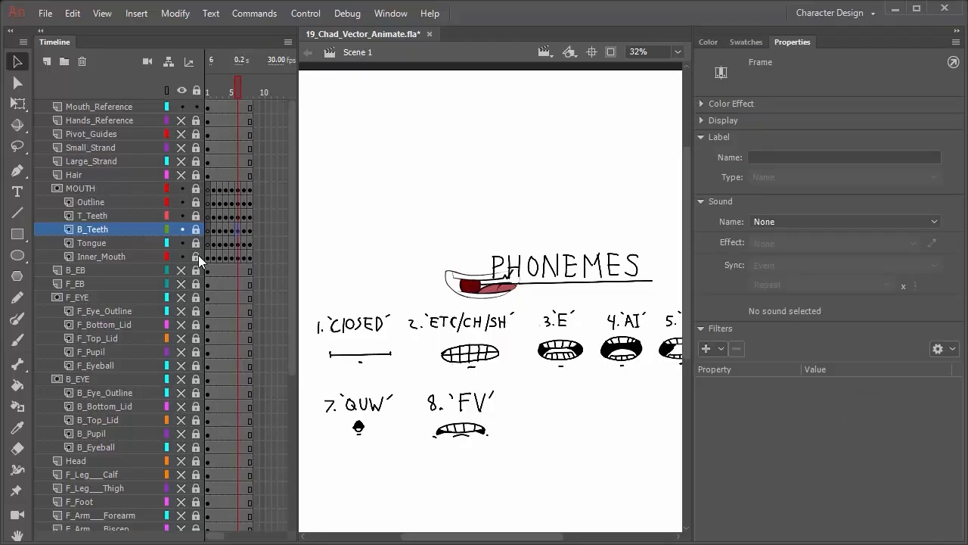
- Unlock the mouth layers and copy the Inner_Mouth keyframe on frame 6 onto the MOUTH and Outline layers
click(194, 189)
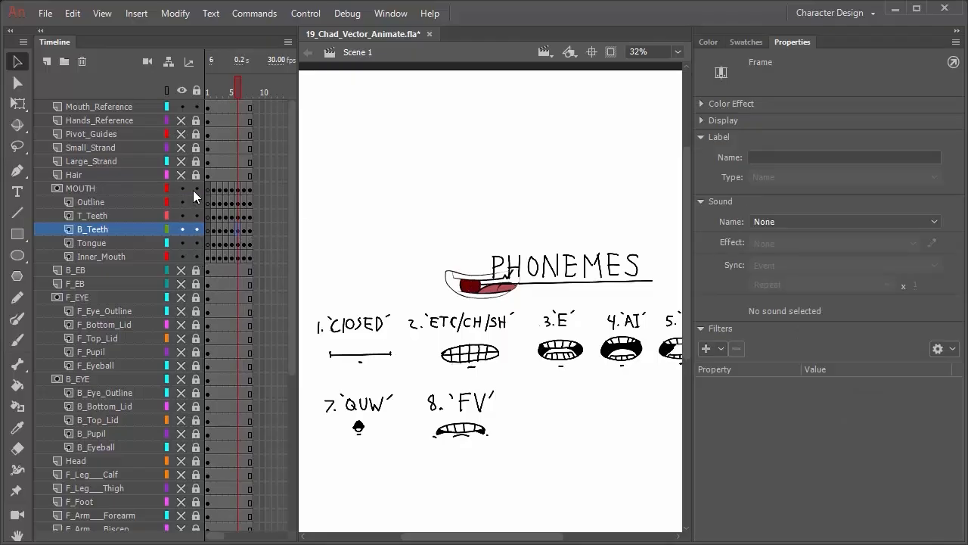
click(236, 256)
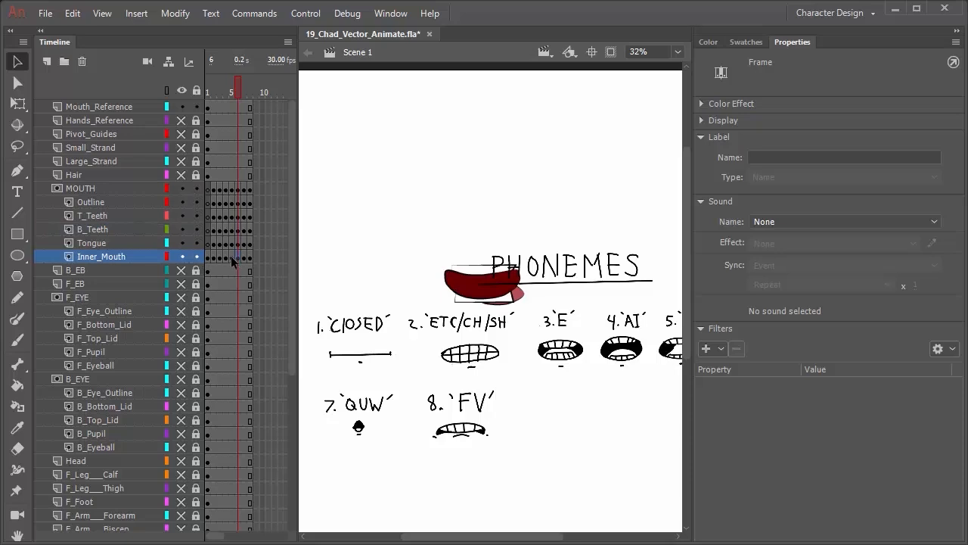
drag(236, 257, 240, 189)
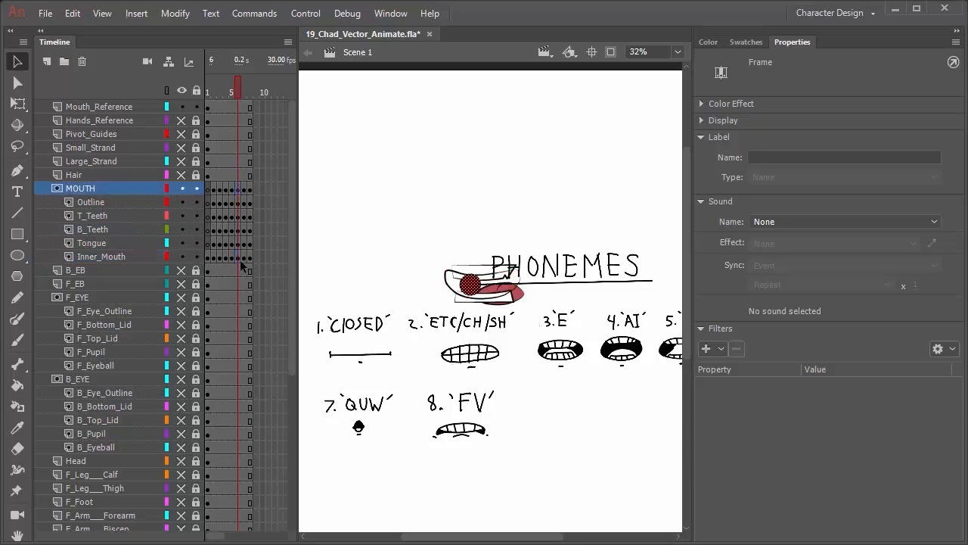
click(239, 259)
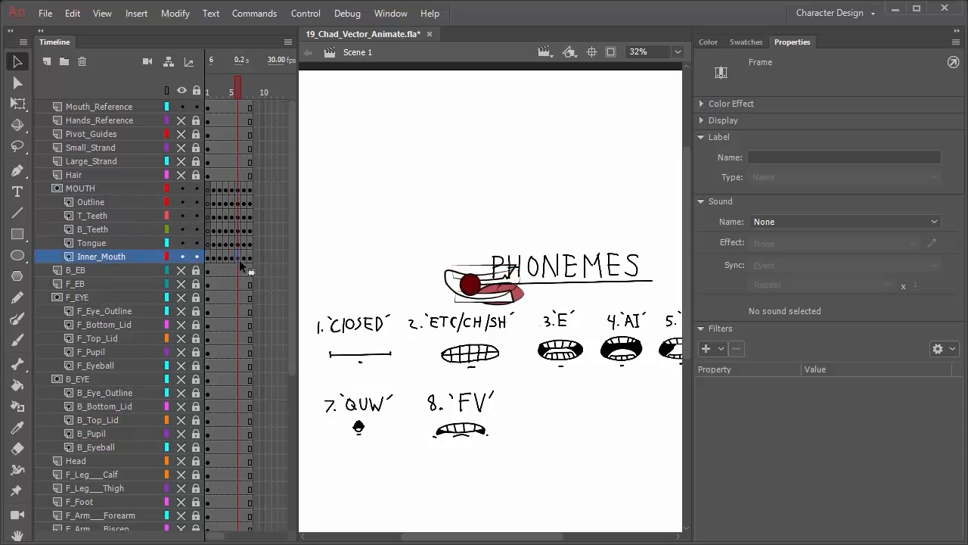
click(238, 203)
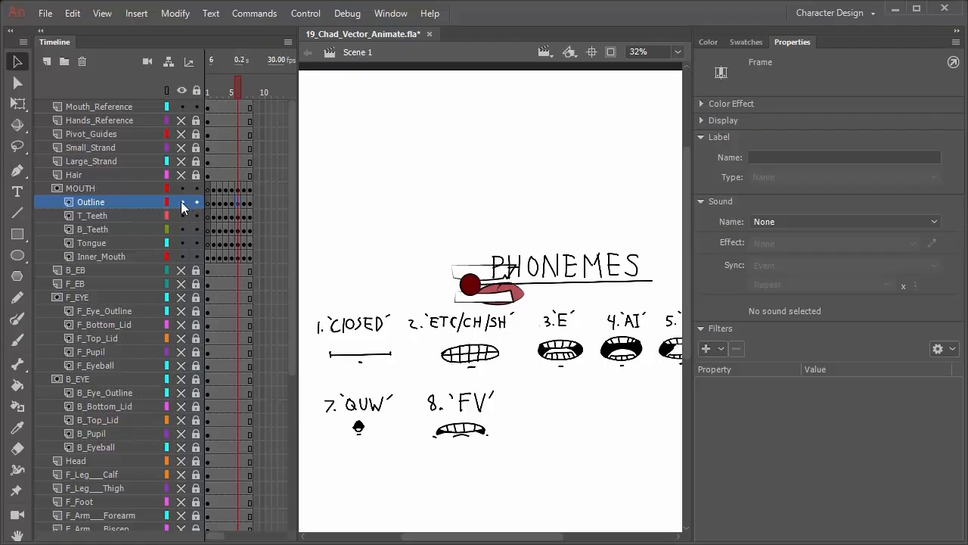
- Isolate the Outline layer to delete the circle's dark red fill on frame 6, then show and lock the mouth layers
alt+click(182, 202)
click(444, 367)
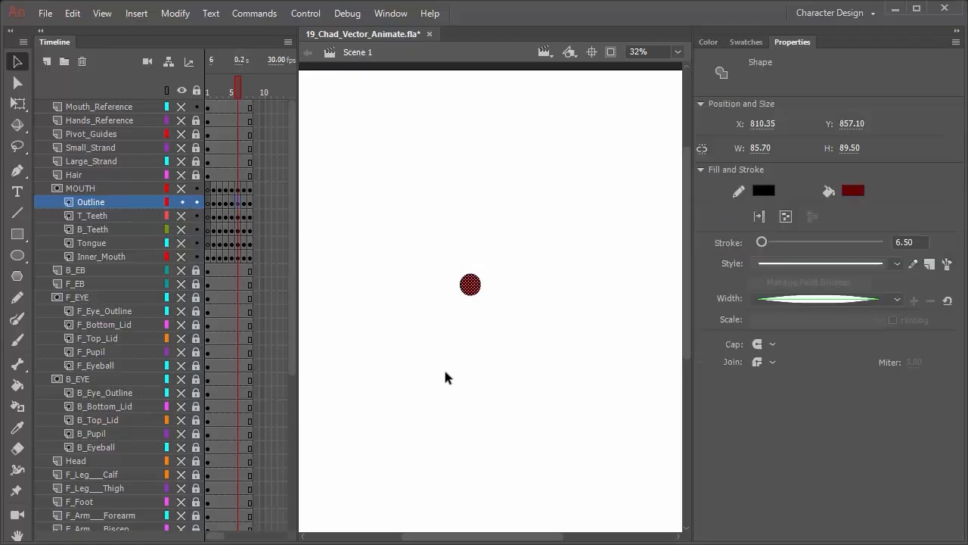
click(470, 294)
key(Delete)
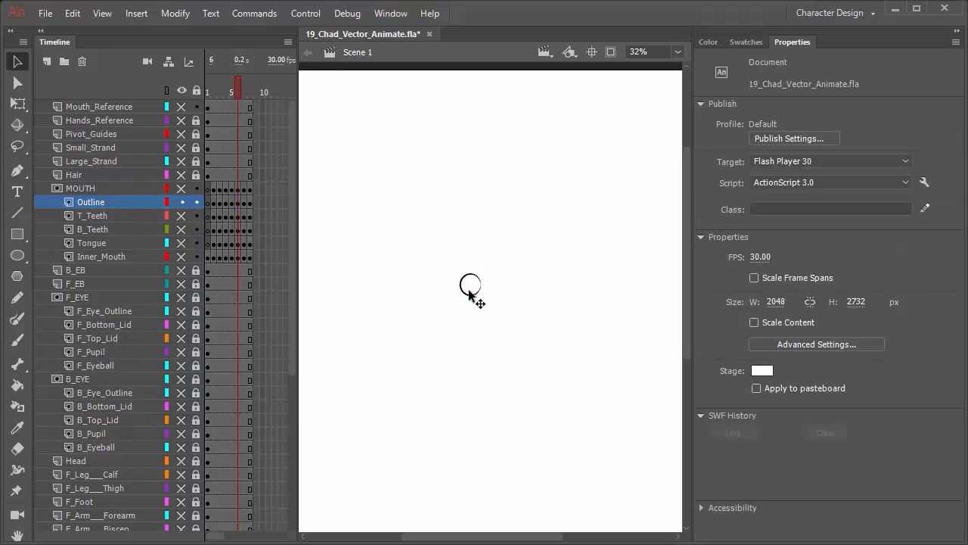
mouse_move(183, 191)
mouse_down()
mouse_move(190, 257)
mouse_move(197, 189)
mouse_up()
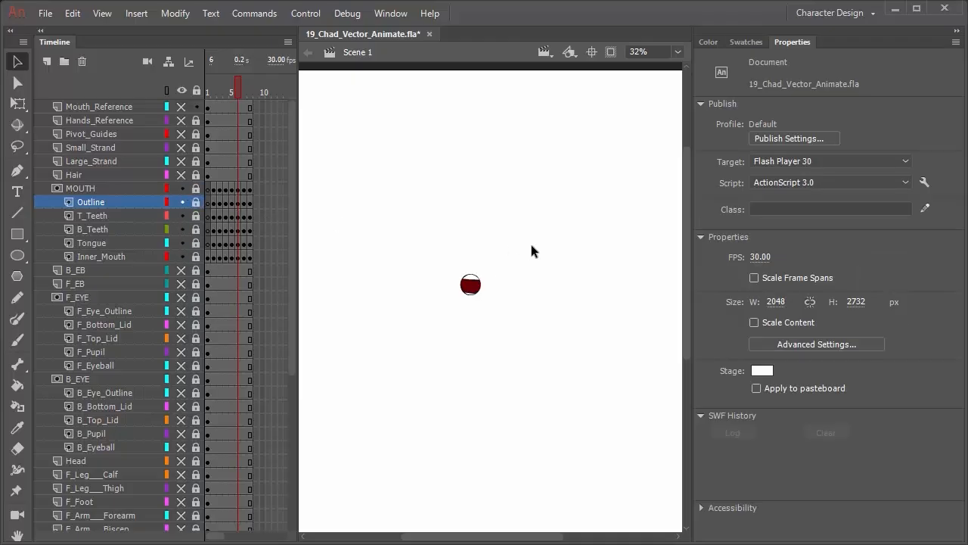
- Unlock the B_Teeth layer and move the bottom teeth up slightly inside the circular mouth on frame 6
scroll(499, 296, down, 1)
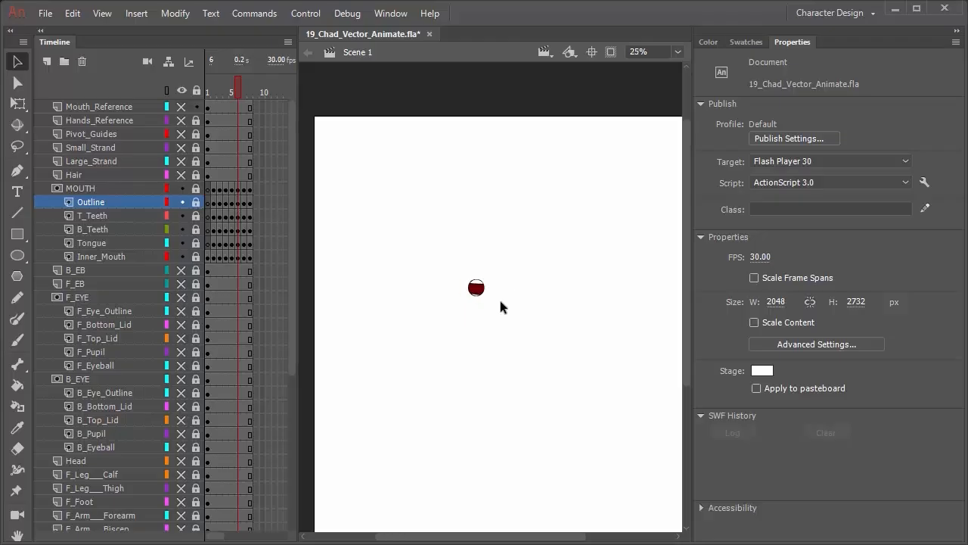
scroll(424, 269, up, 4)
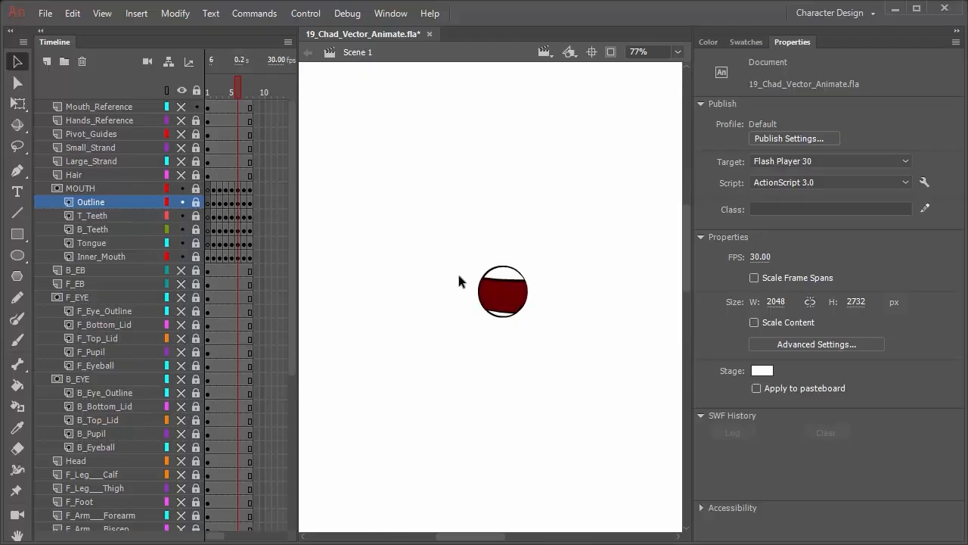
scroll(529, 297, up, 3)
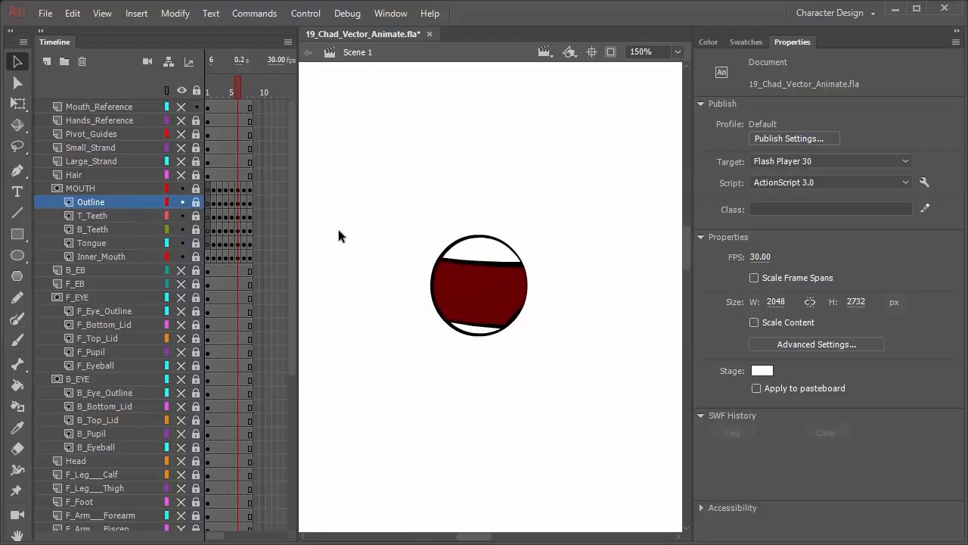
click(196, 230)
click(238, 226)
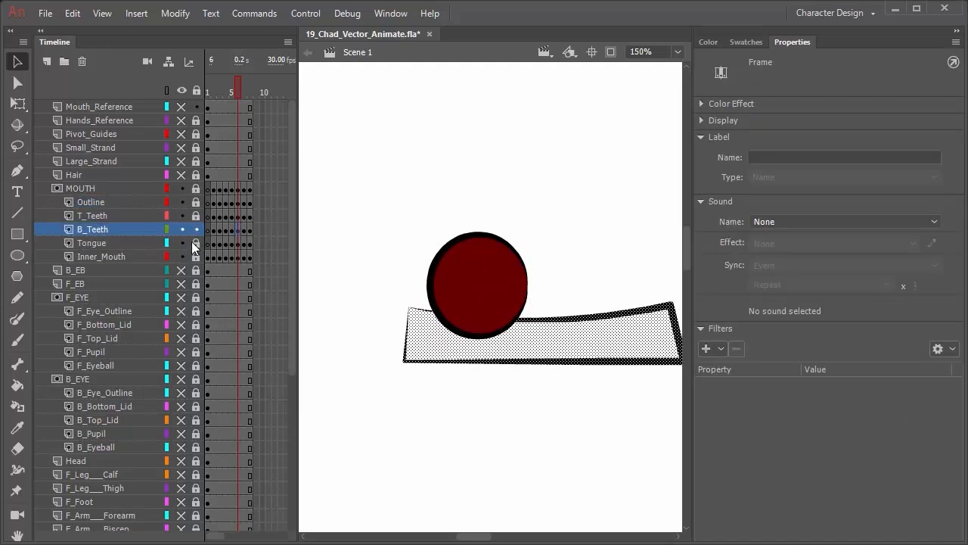
- Unlock the Tongue layer, move the tongue left into the mouth on frame 6, and relock the B_Teeth and Tongue layers
click(239, 244)
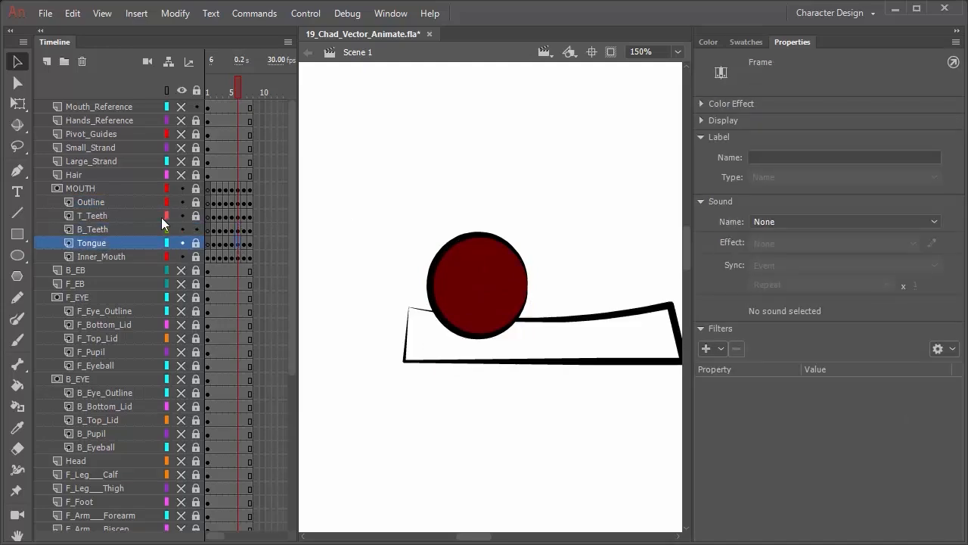
click(196, 243)
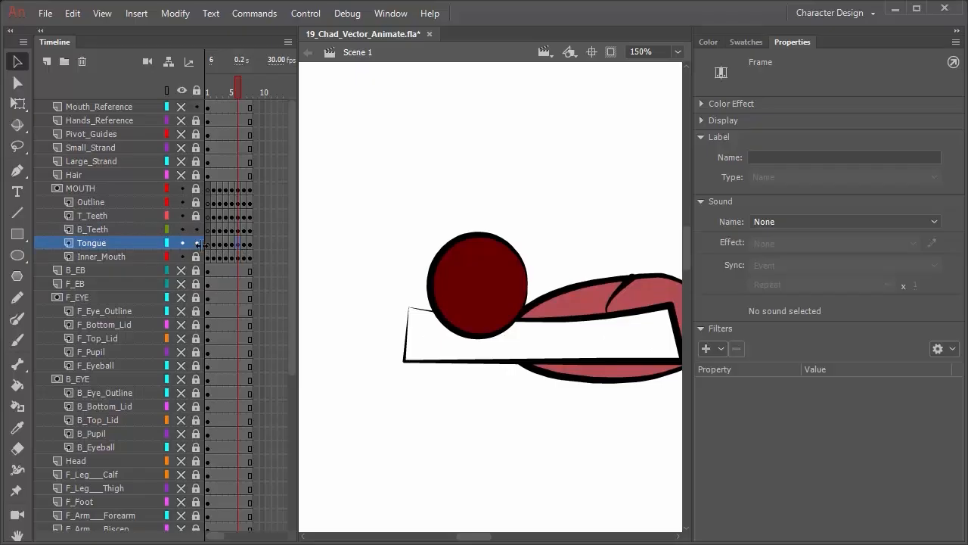
click(239, 244)
key(shift+Left)
key(shift+Left)
key(shift+Left)
key(shift+Left)
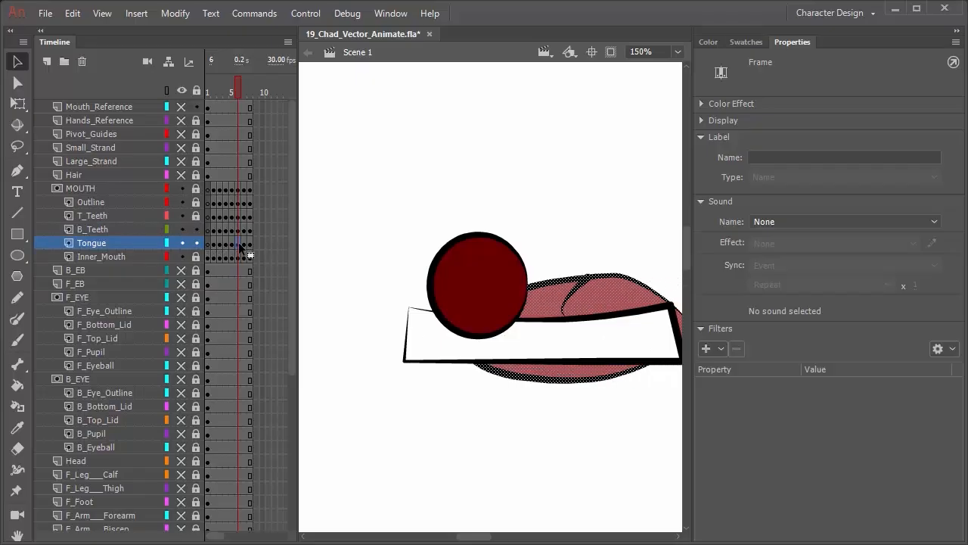
click(197, 230)
click(198, 243)
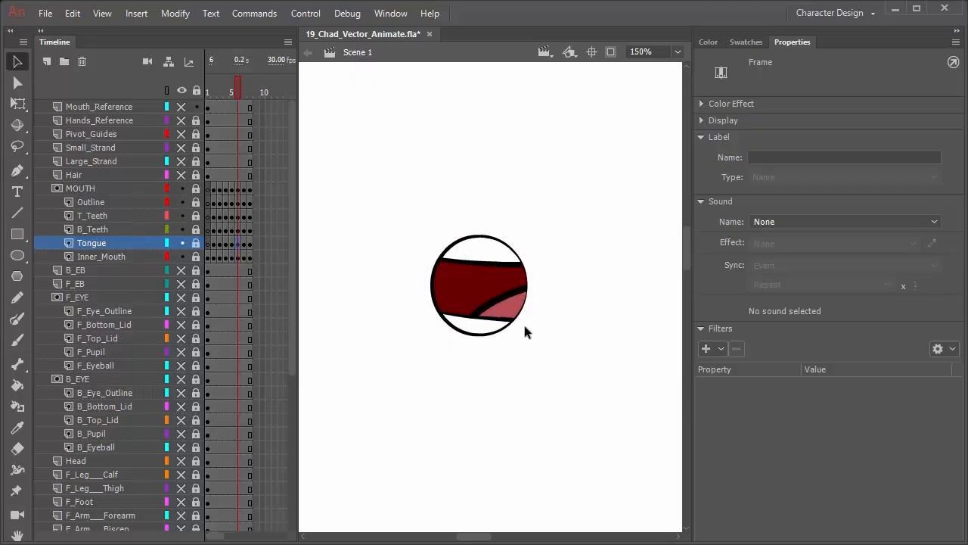
scroll(527, 330, up, 1)
scroll(527, 328, down, 4)
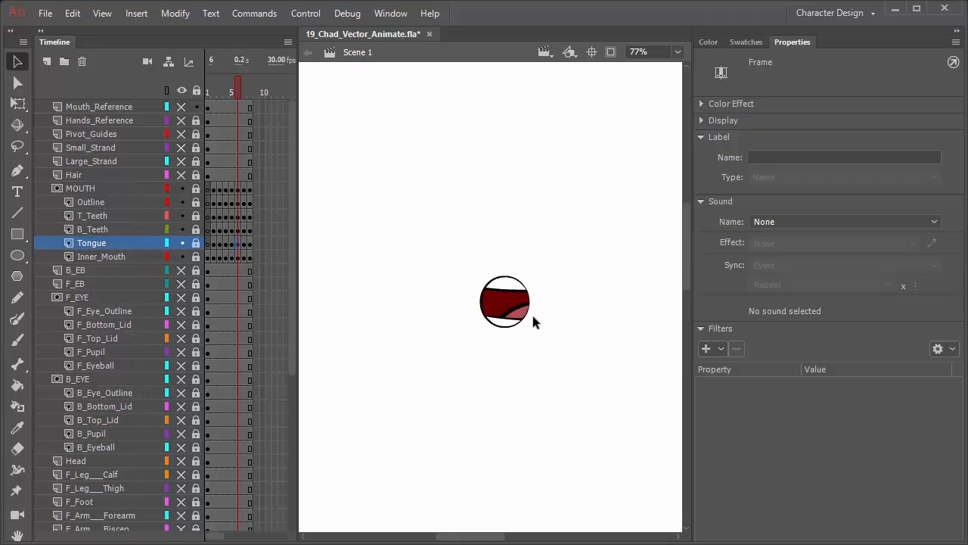
- Unlock the mouth layers and copy the Inner_Mouth keyframe on frame 7 onto the MOUTH and Outline layers
click(246, 189)
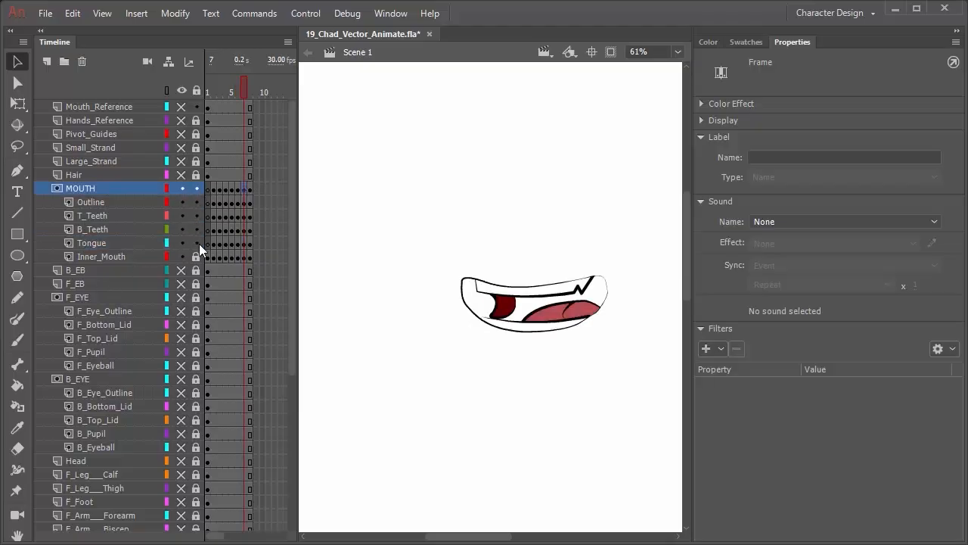
click(244, 259)
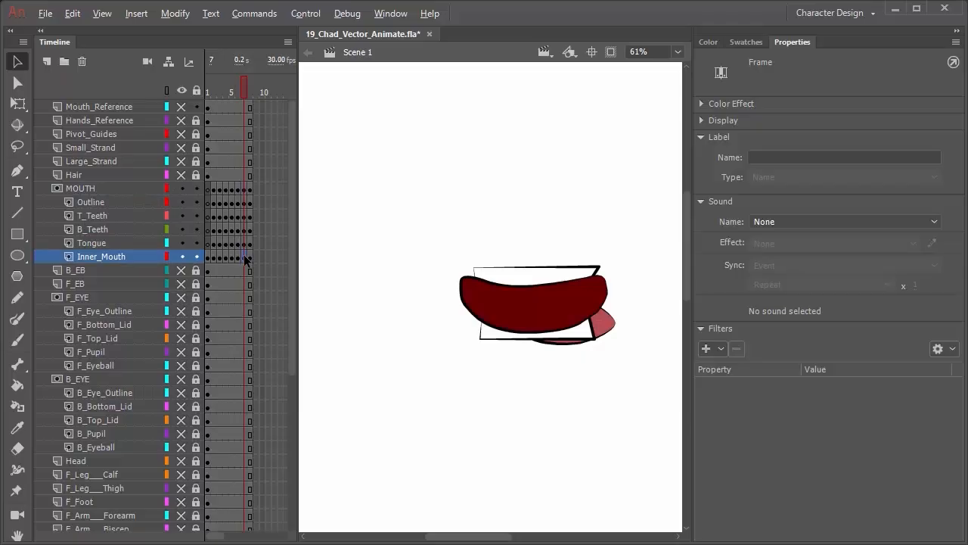
click(242, 186)
click(244, 258)
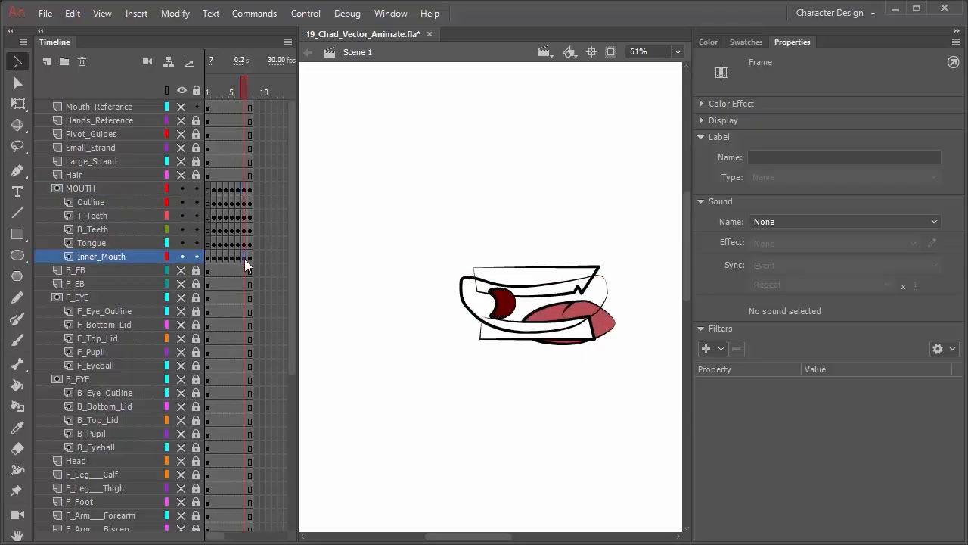
click(244, 199)
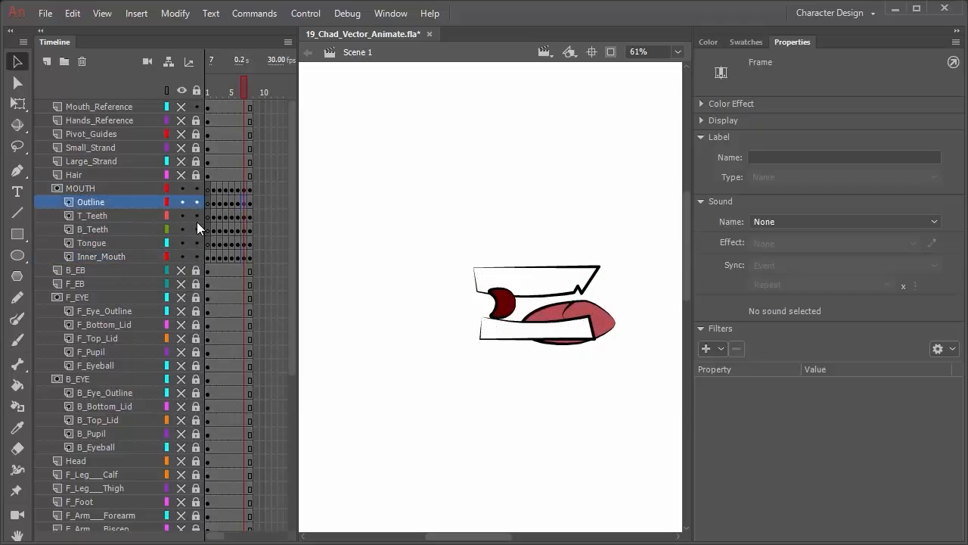
- Isolate the Outline layer, delete the crescent shape's dark red fill on frame 7, and show and lock all mouth layers
alt+click(182, 202)
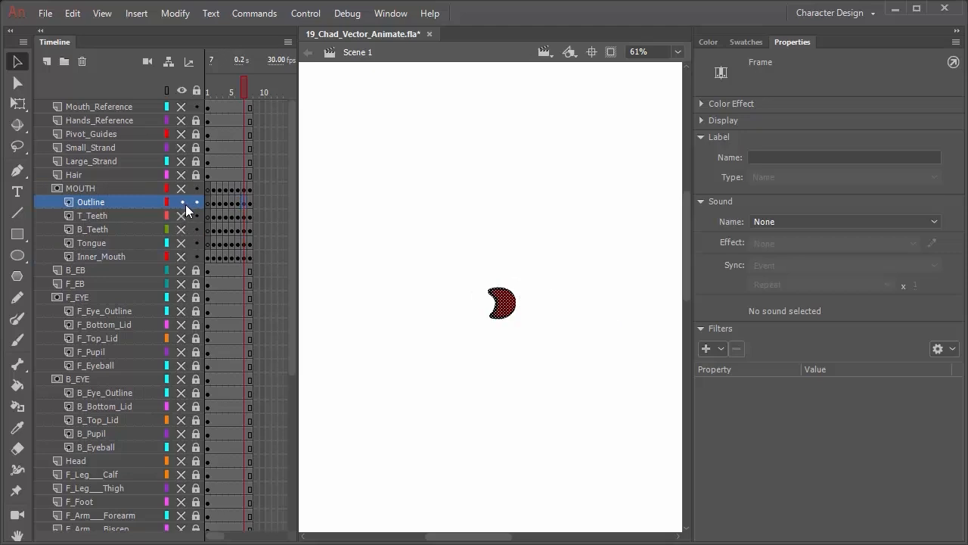
click(543, 345)
click(518, 310)
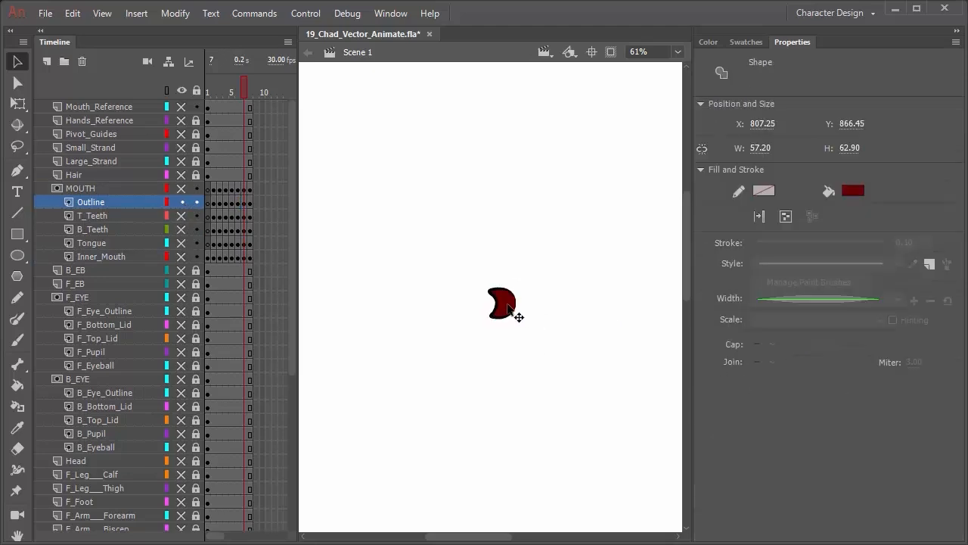
key(Delete)
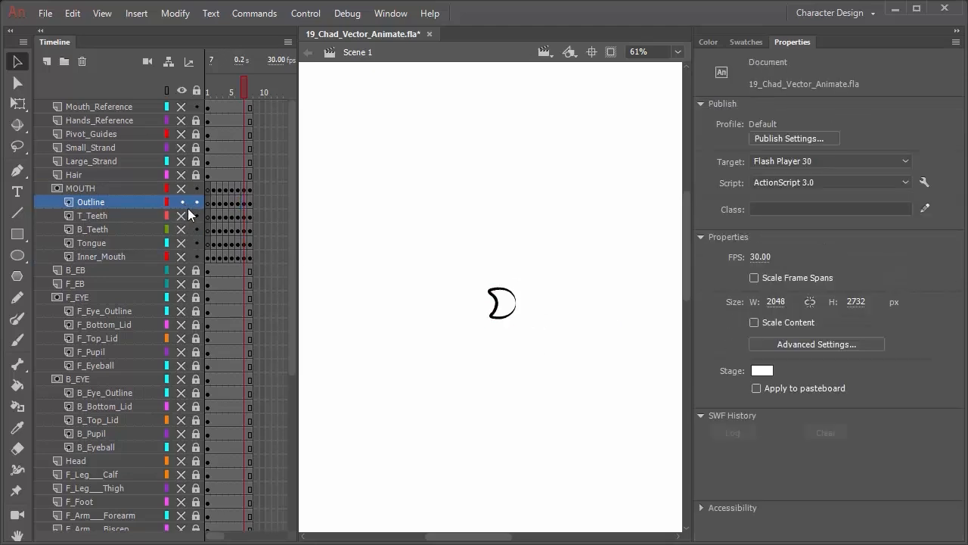
mouse_move(181, 199)
mouse_down()
mouse_move(186, 249)
mouse_move(195, 195)
mouse_up()
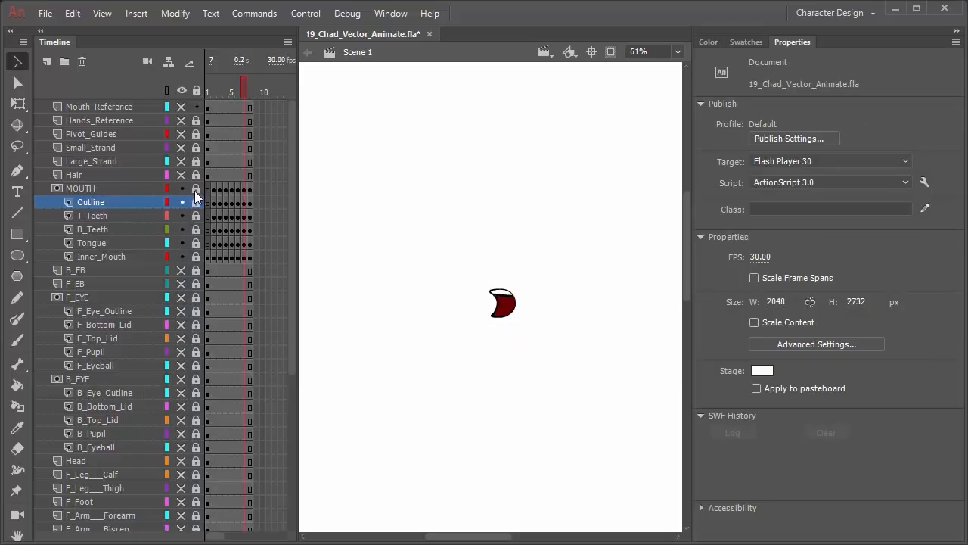
- Unlock B_Teeth and Tongue, shift the bottom teeth up and left and the tongue left on frame 7, and relock both layers
click(195, 229)
click(129, 227)
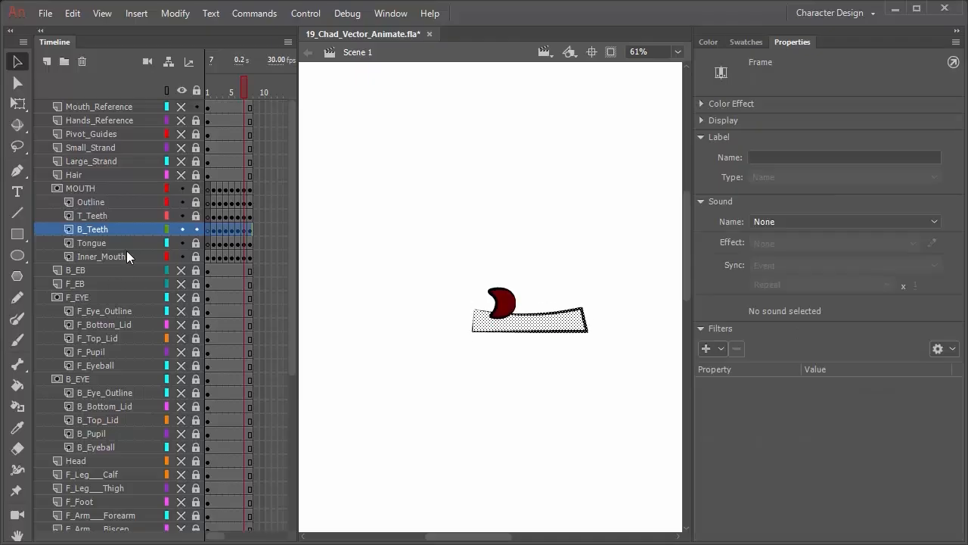
click(102, 243)
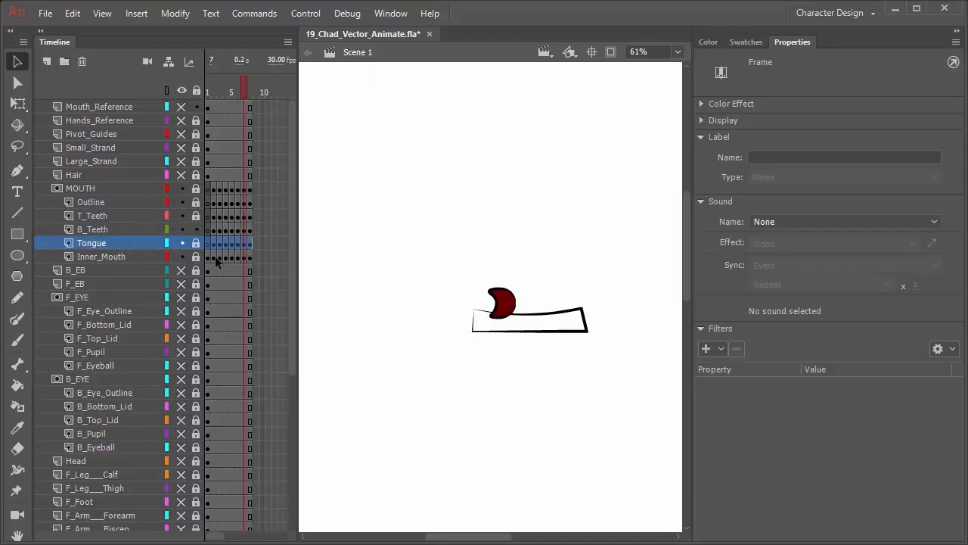
click(197, 243)
click(248, 243)
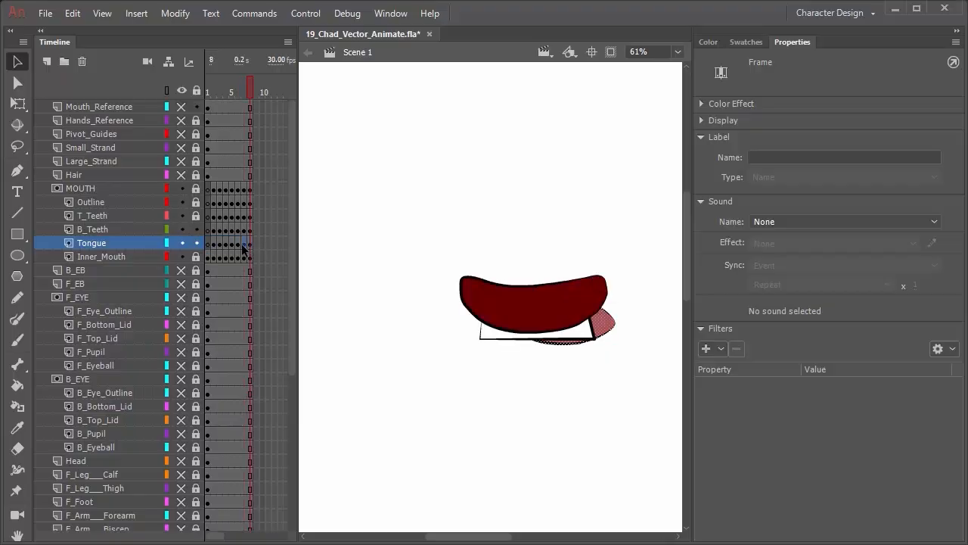
key(shift+Left)
key(shift+Left)
key(shift+Left)
key(shift+Left)
key(shift+Left)
key(shift+Left)
key(shift+Left)
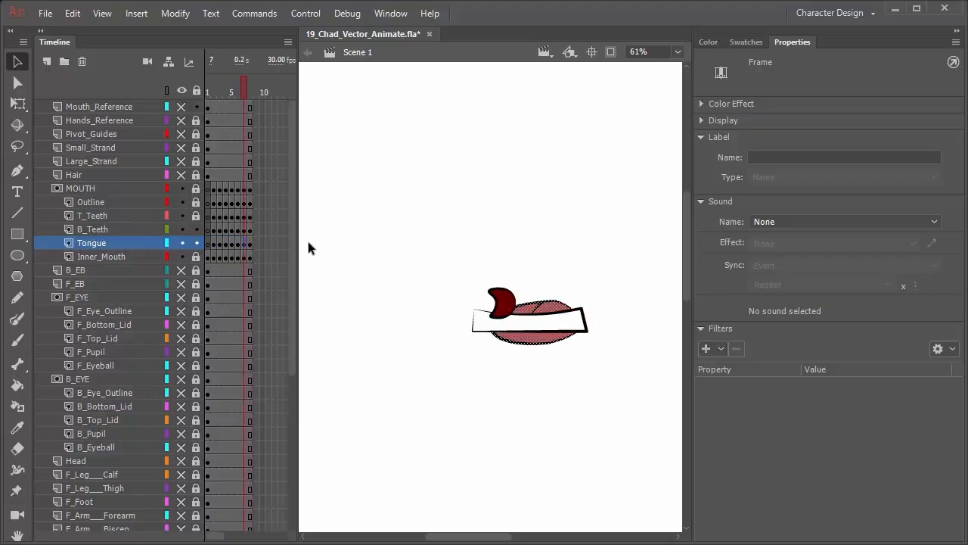
click(195, 231)
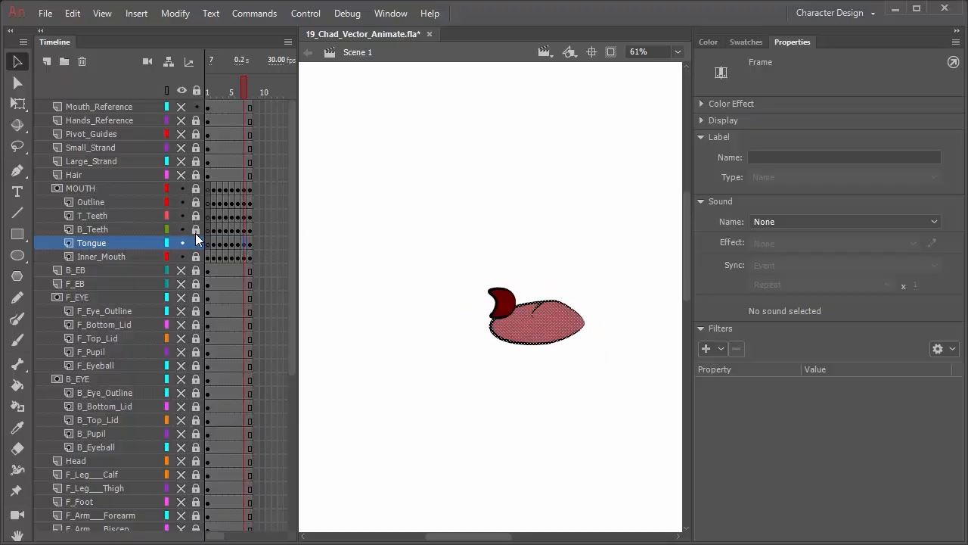
click(195, 242)
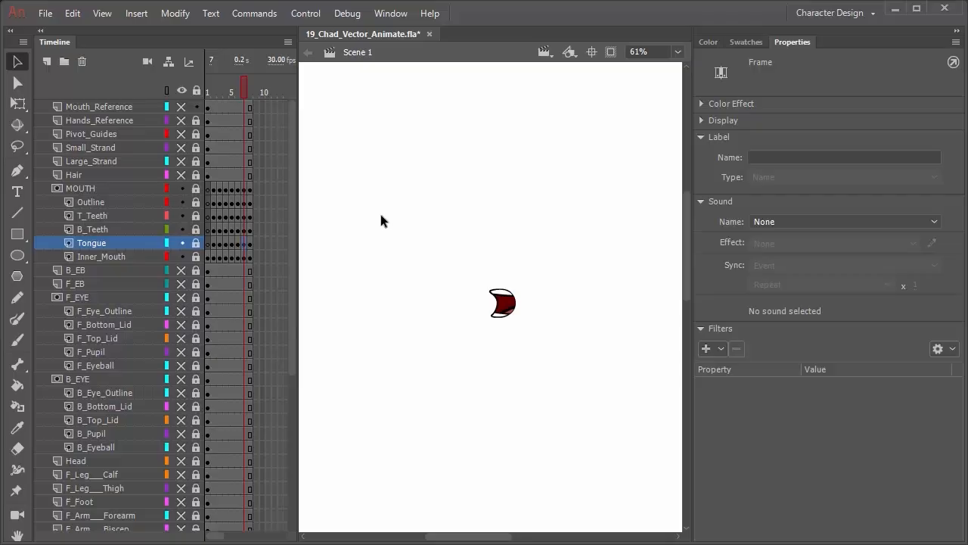
- Go to frame 8, unlock the mouth layers, and copy the Inner_Mouth keyframe onto the MOUTH and Outline layers
click(249, 248)
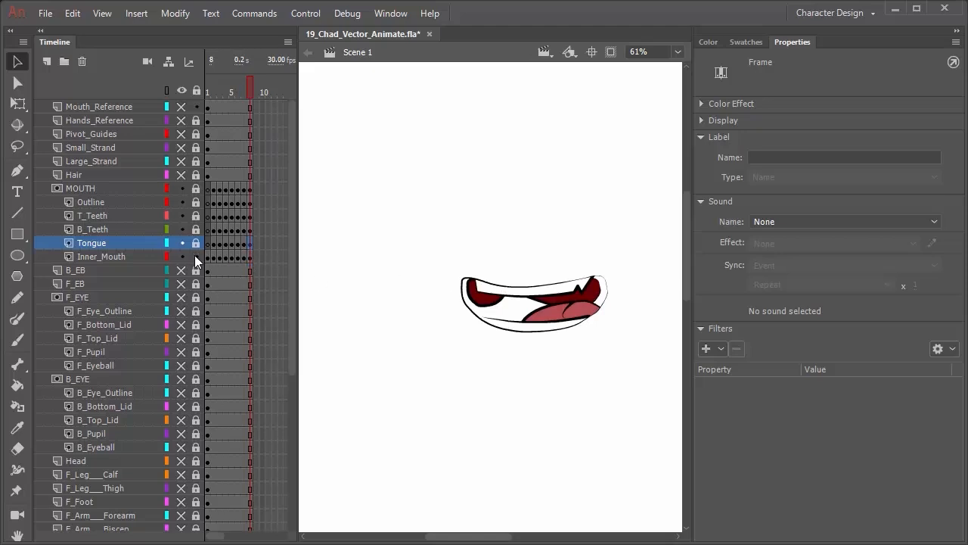
click(195, 189)
click(250, 258)
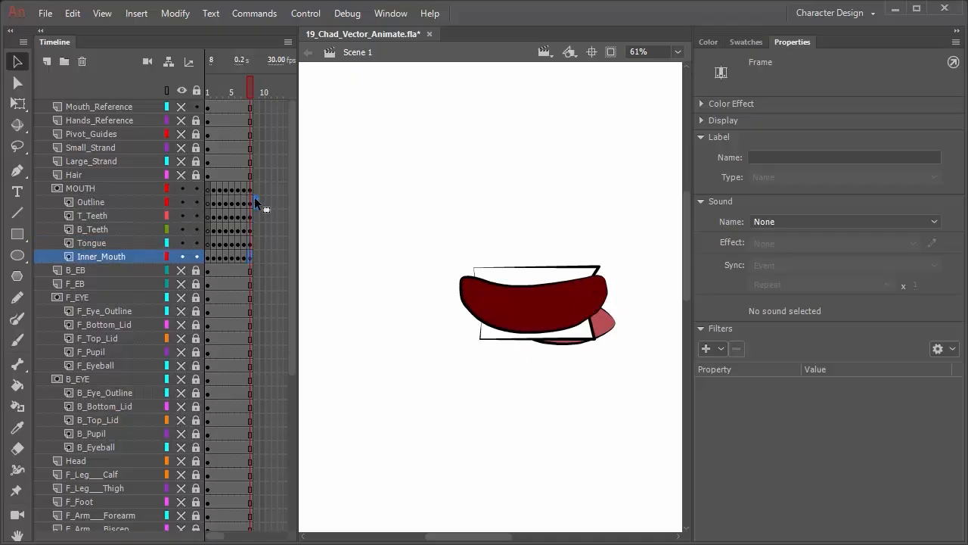
click(251, 191)
click(251, 258)
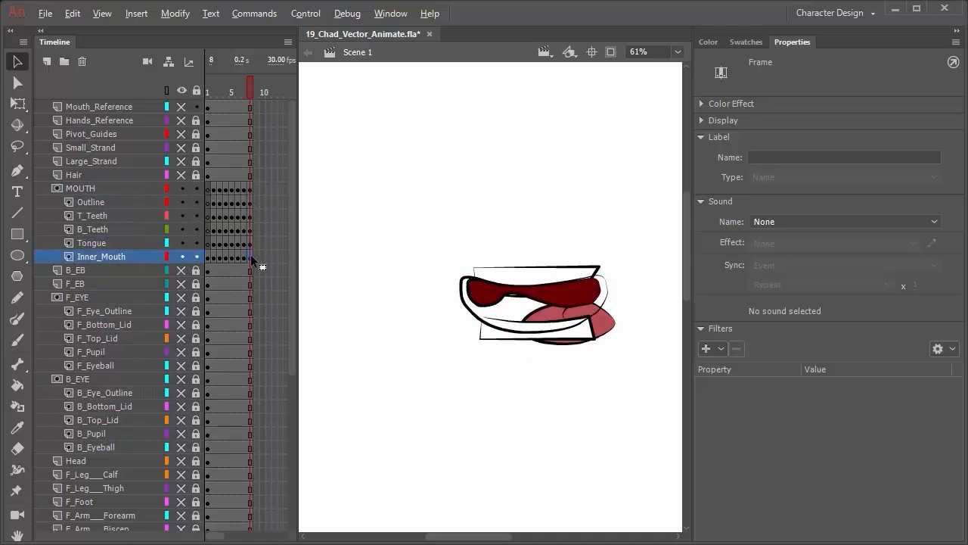
click(249, 203)
- Isolate the Outline layer, delete the wavy mouth's dark red fill on frame 8, and show and lock all mouth layers
alt+click(182, 202)
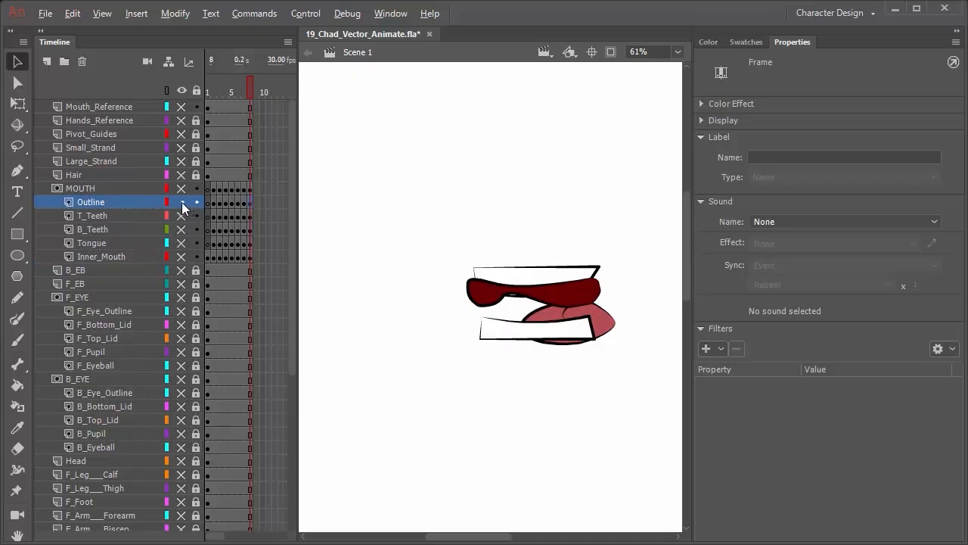
click(565, 311)
click(569, 301)
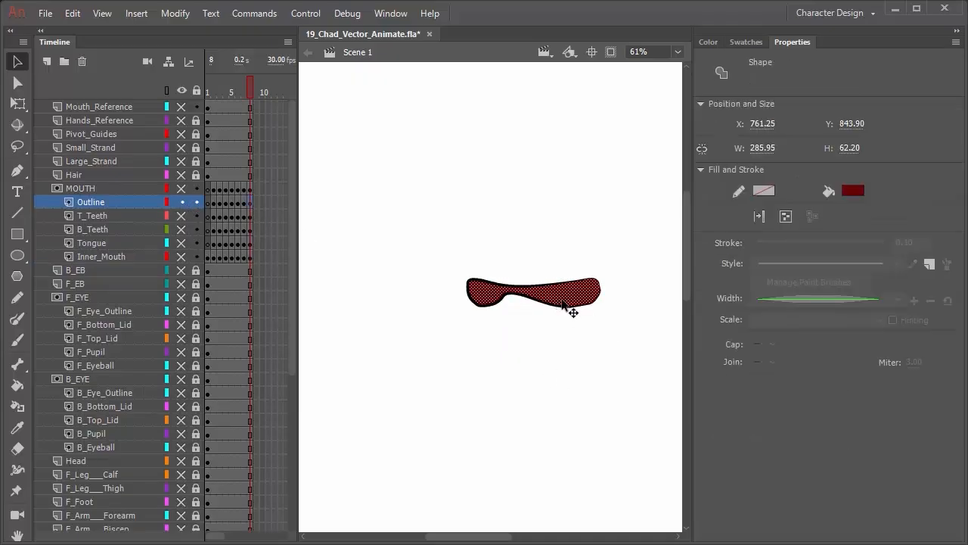
key(Delete)
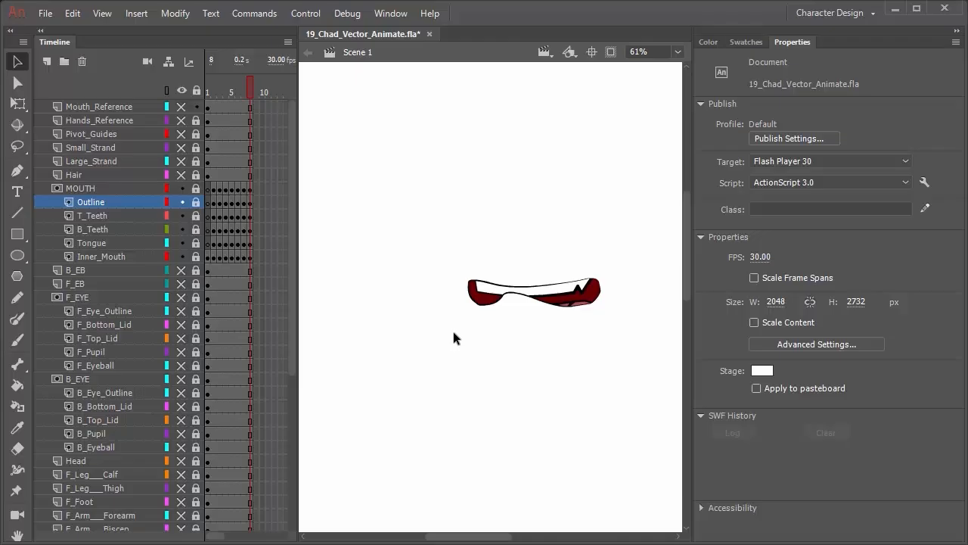
- Unlock the Tongue layer and move the tongue up slightly on frame 8
click(98, 243)
click(196, 242)
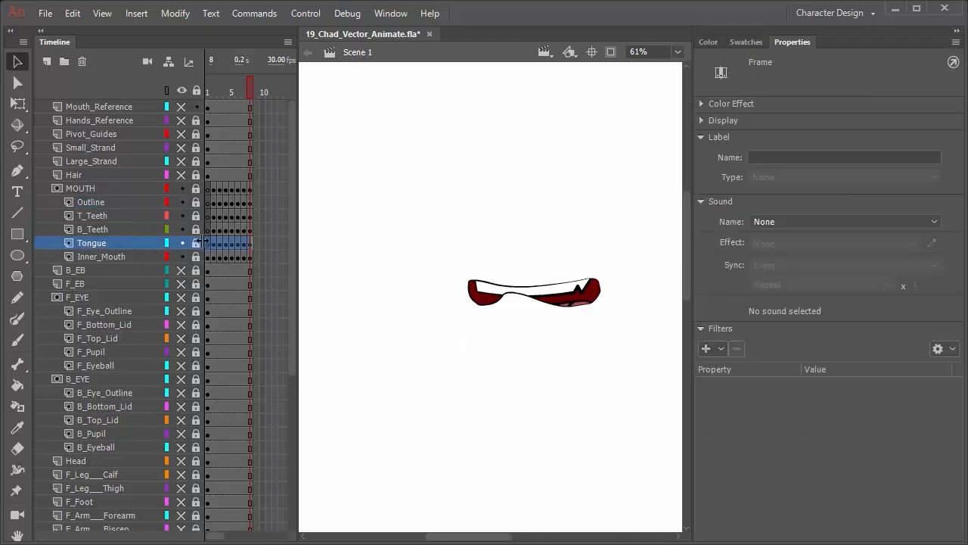
click(247, 243)
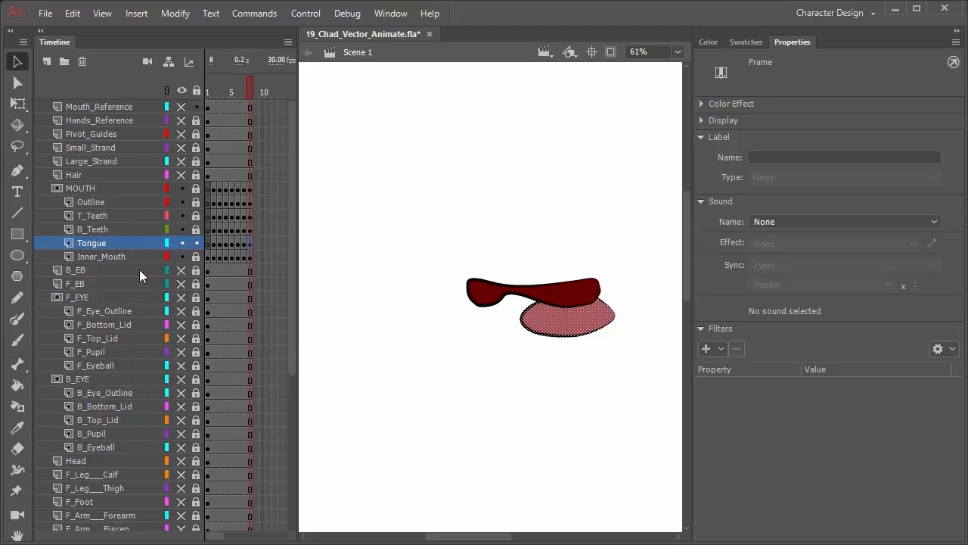
- Lock the Tongue layer, unlock B_Teeth, move the bottom teeth up into the mouth on frame 8, and relock B_Teeth
click(107, 229)
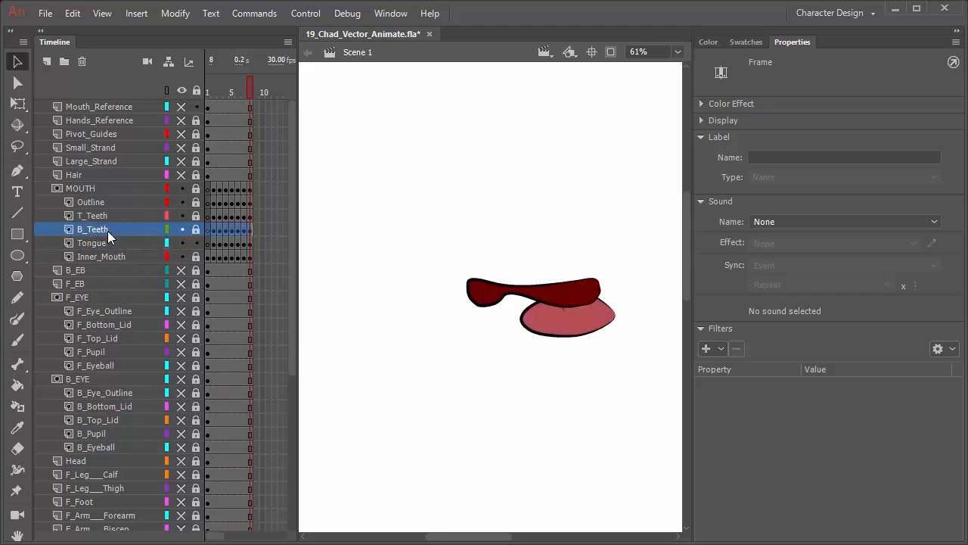
click(196, 229)
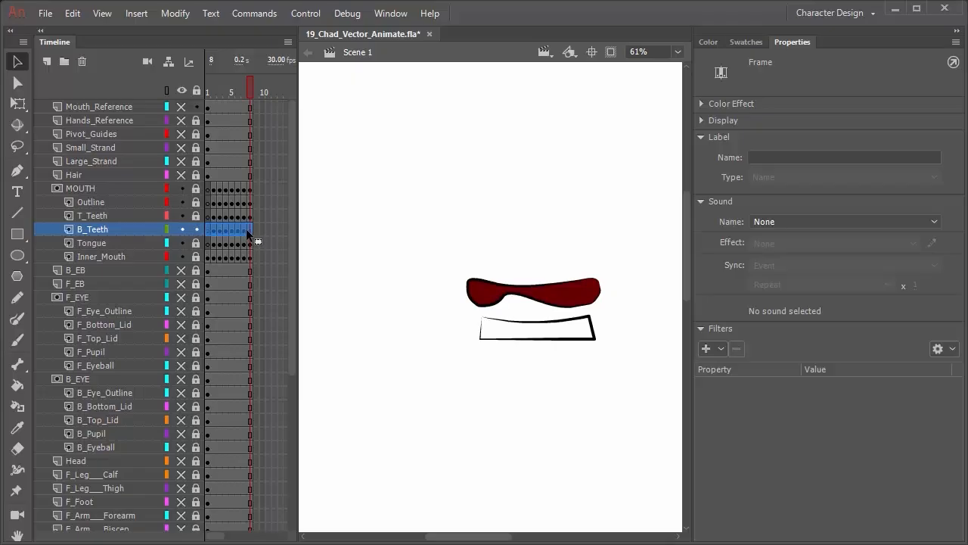
click(246, 229)
key(shift+Up)
key(shift+Up)
key(shift+Up)
key(shift+Up)
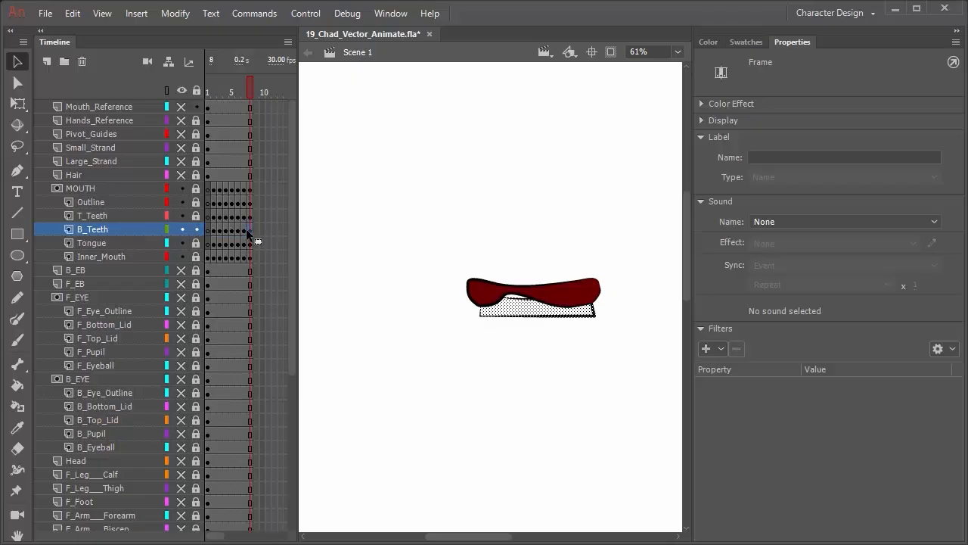
click(196, 230)
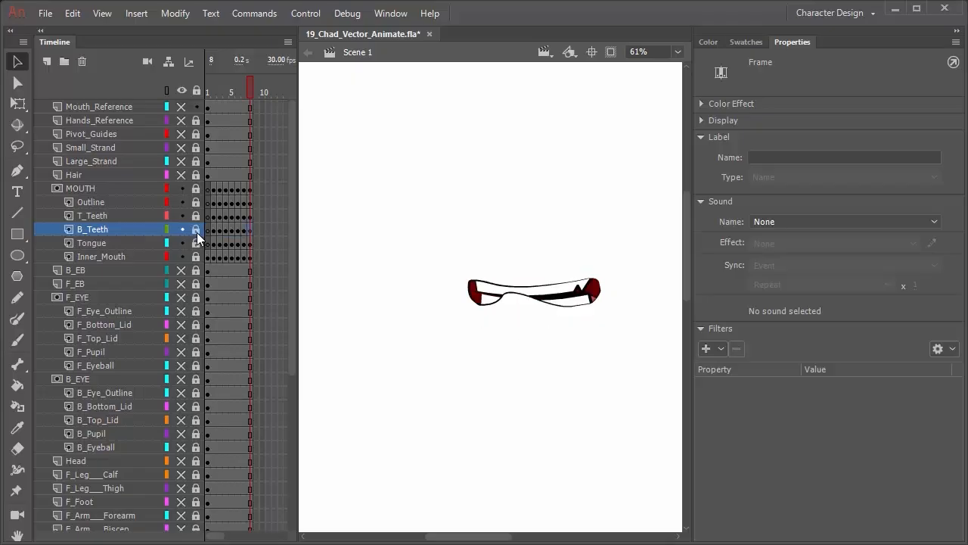
- Unlock the B_Teeth layer, move the bottom teeth down on frame 8, and relock the layer
click(196, 229)
click(251, 226)
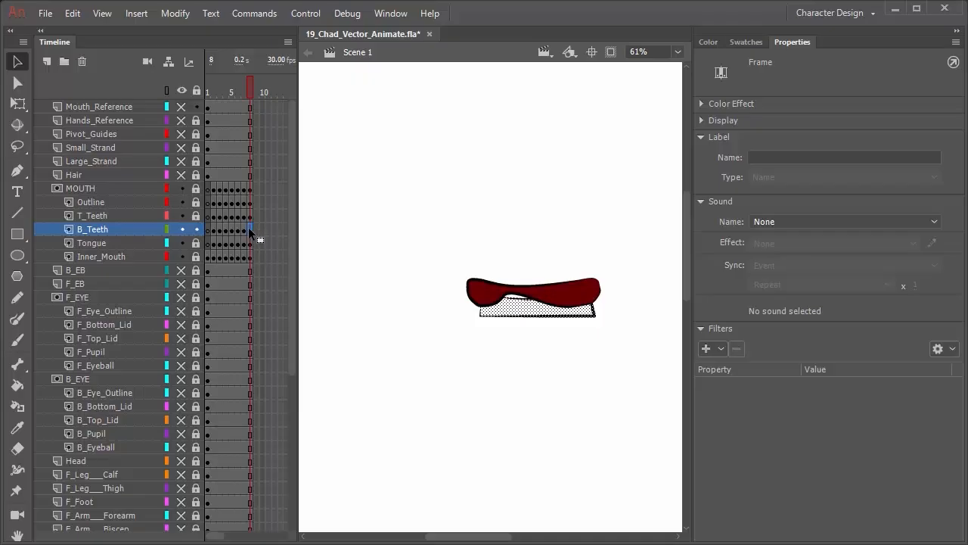
key(shift+Down)
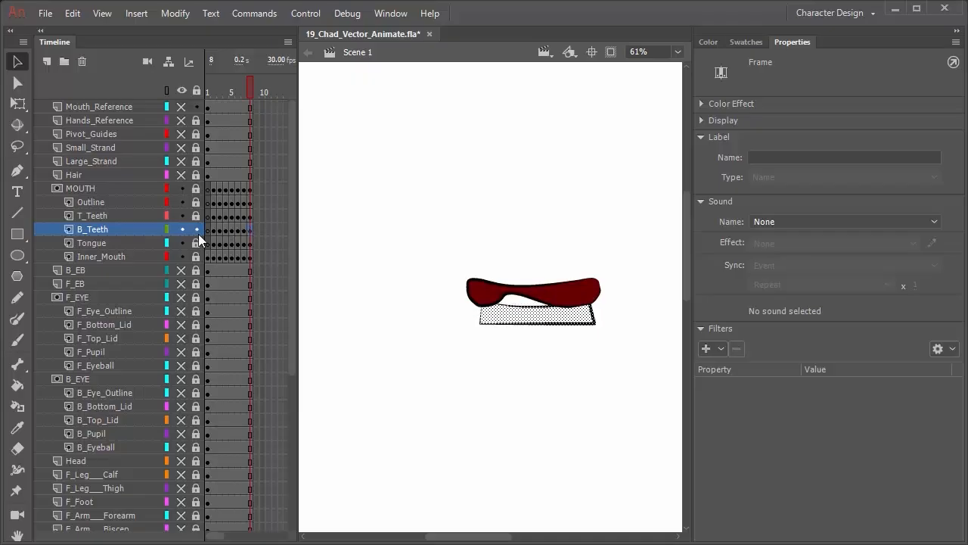
click(195, 229)
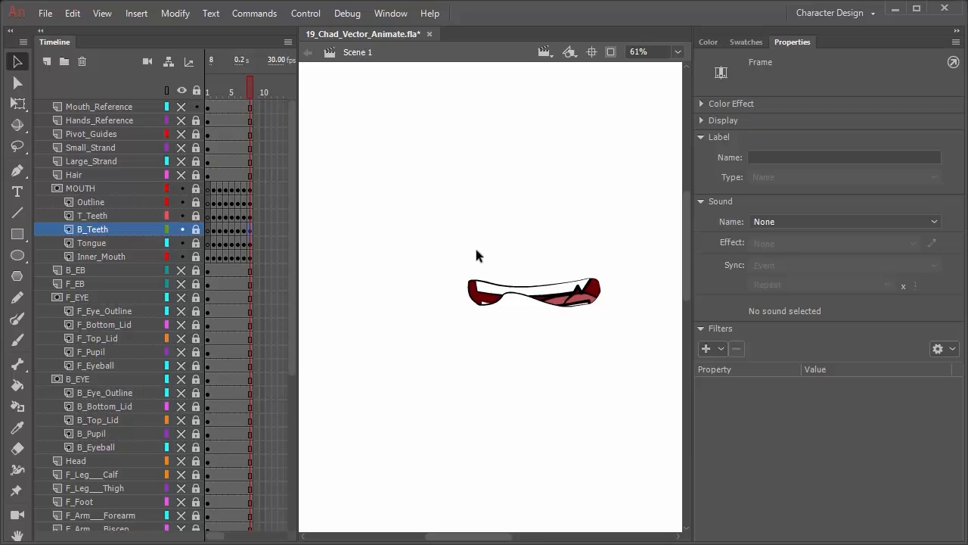
- Show all layers, and hide the Mouth_Reference, Hands_Reference and Pivot_Guides layers
scroll(494, 216, up, 2)
scroll(494, 219, down, 2)
scroll(495, 226, up, 1)
scroll(493, 235, down, 2)
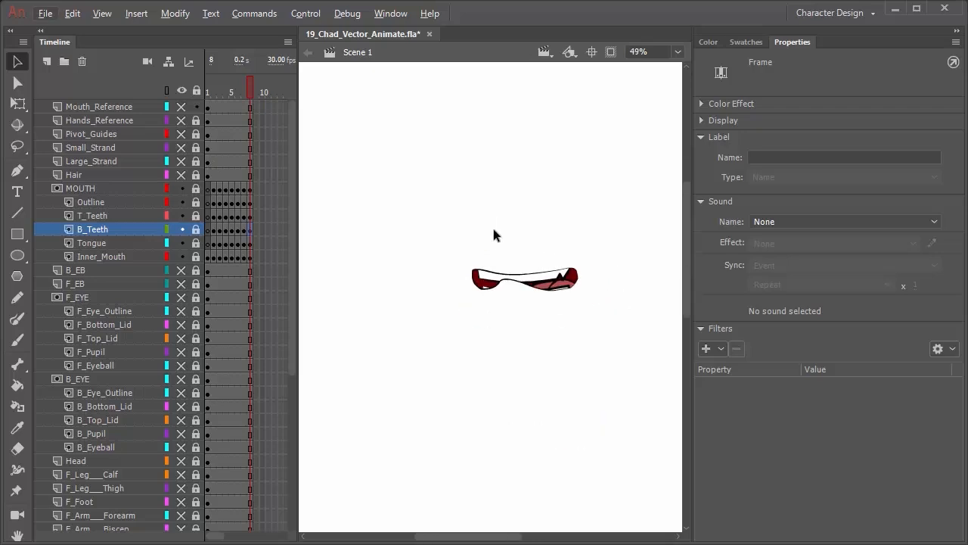
scroll(495, 266, down, 2)
scroll(538, 249, up, 1)
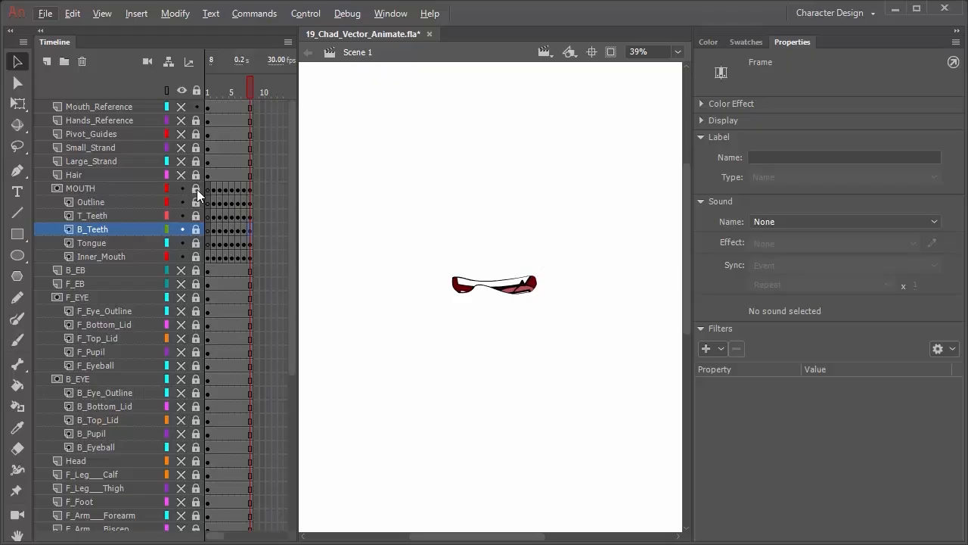
click(182, 91)
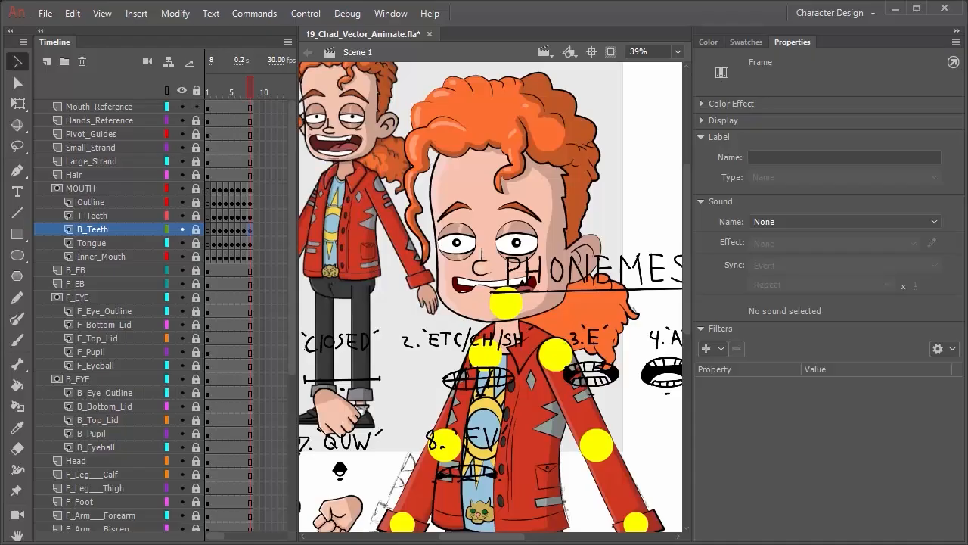
click(182, 120)
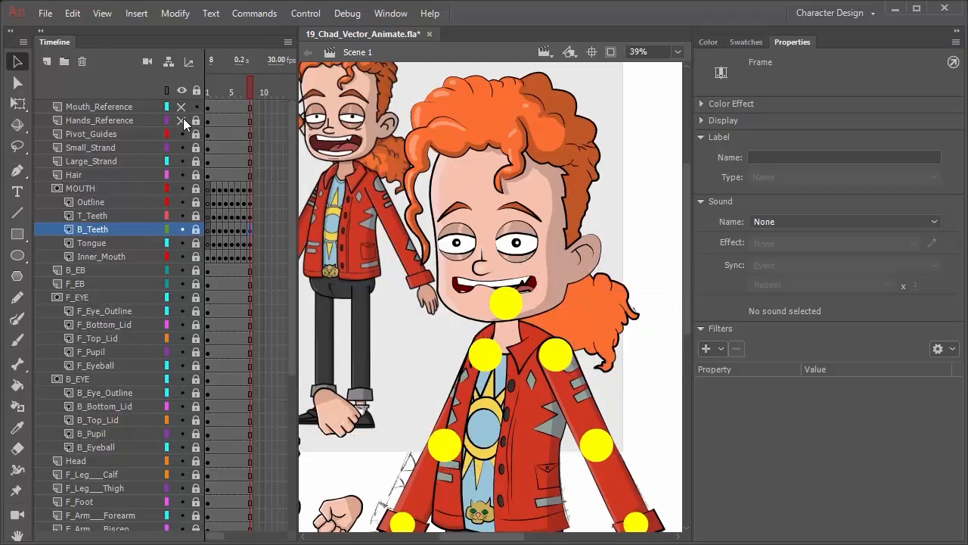
click(182, 134)
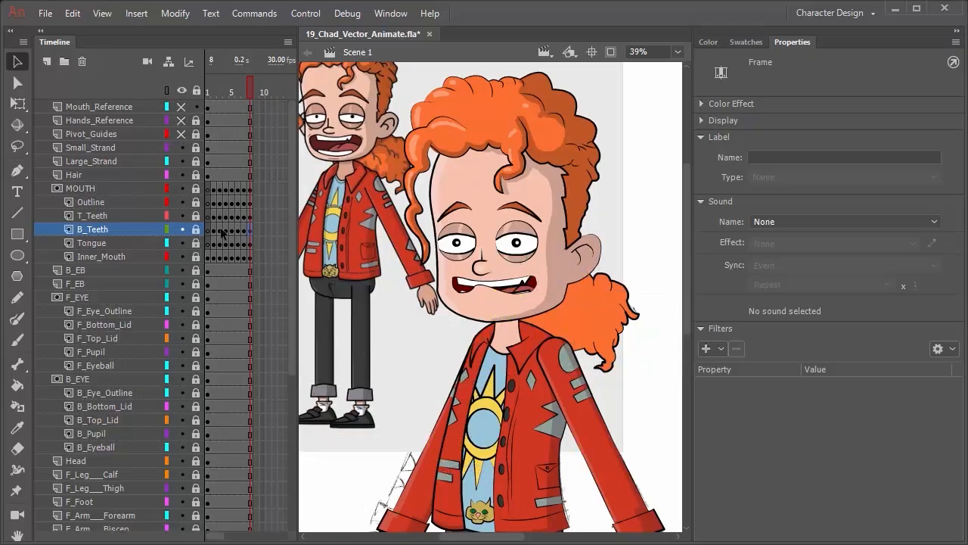
- Step through the MOUTH layer's frames 1 to 8 to review each mouth shape on the character's face
click(209, 190)
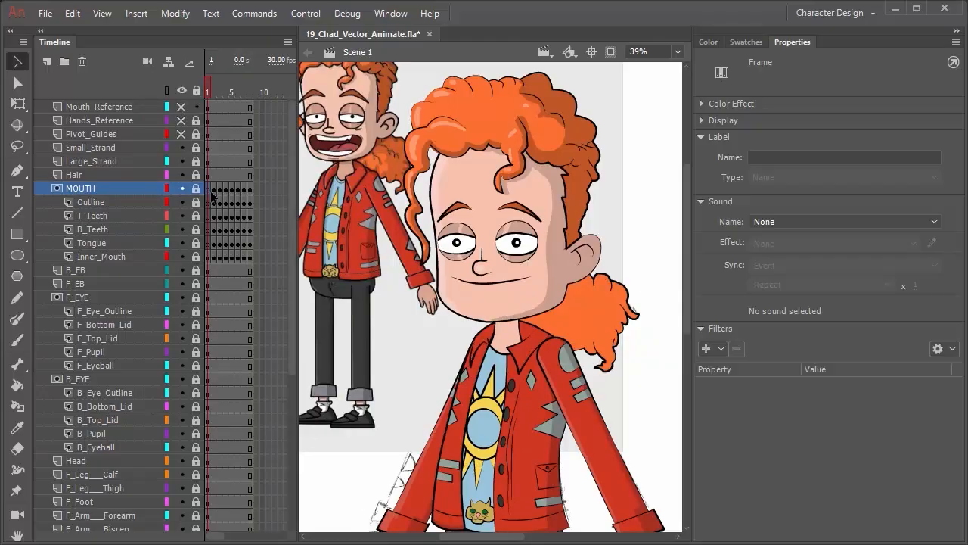
key(.)
key(comma)
key(period)
key(comma)
key(period)
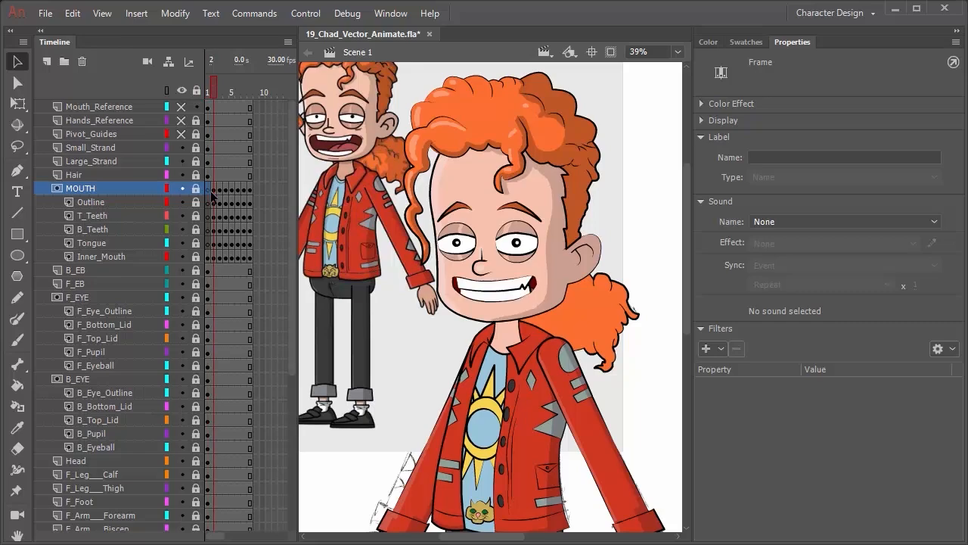
key(comma)
key(period)
key(comma)
key(period)
key(period)
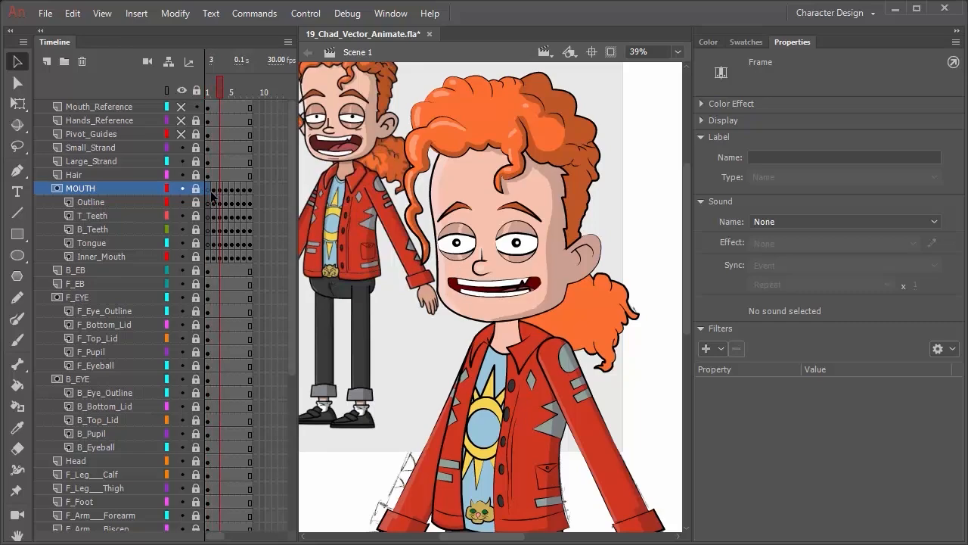
key(period)
key(period)
key(period)
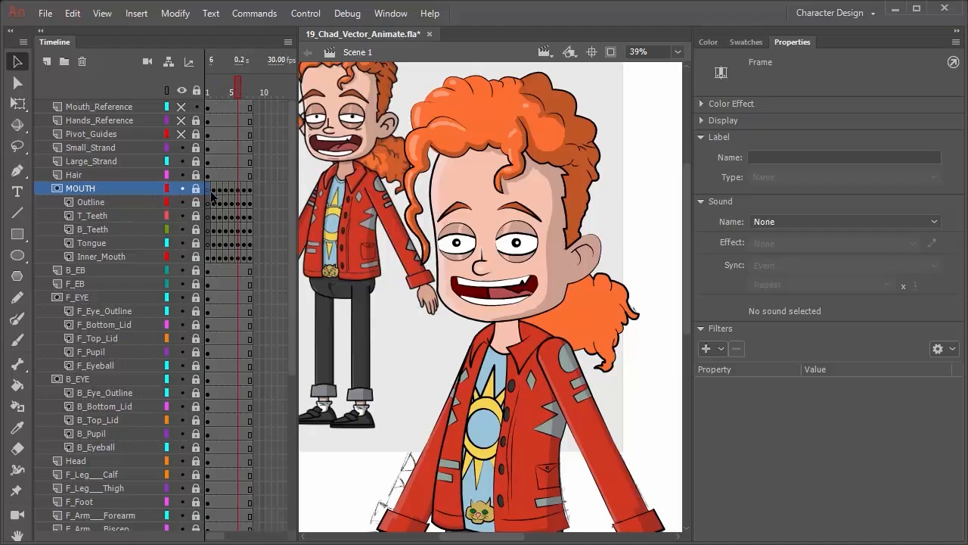
key(period)
key(period)
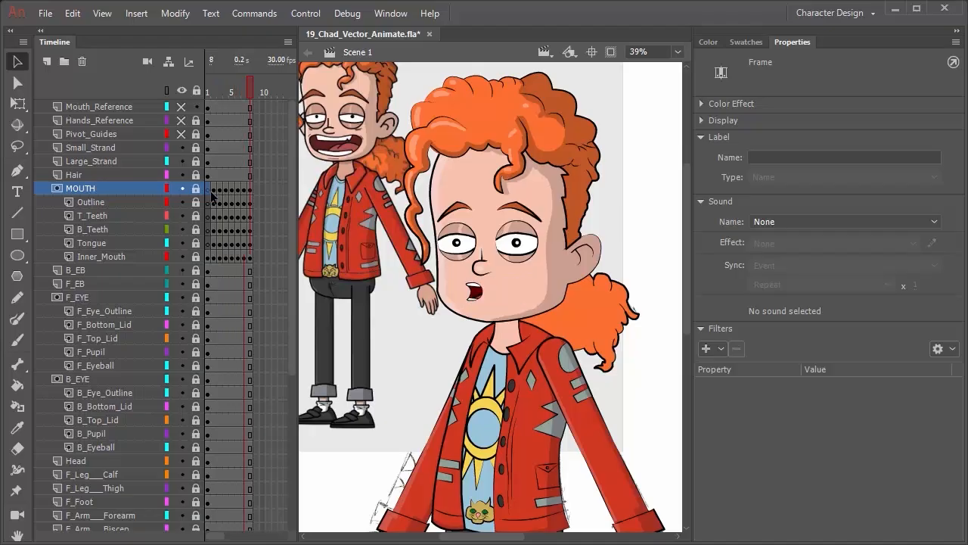
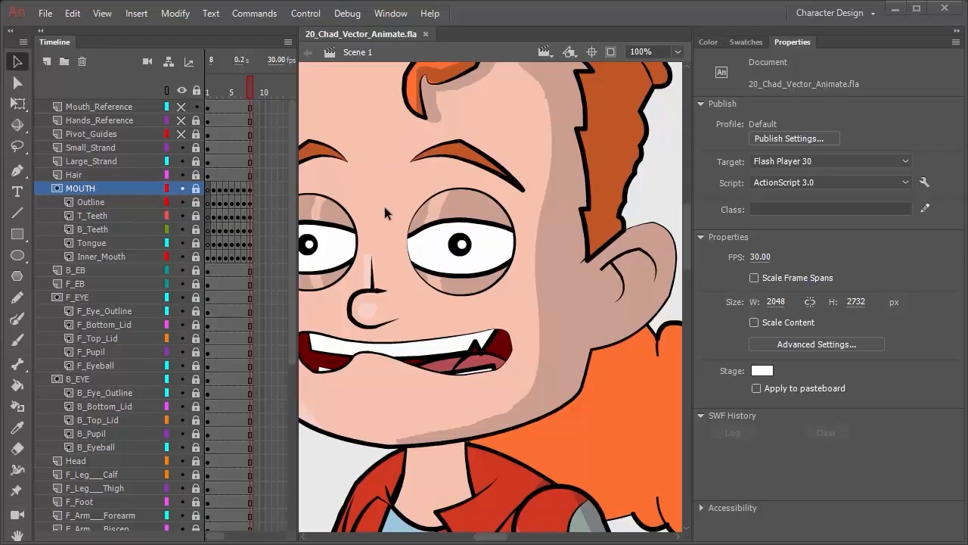
- Rename the F_Hand layer to F_Fist
scroll(122, 475, down, 6)
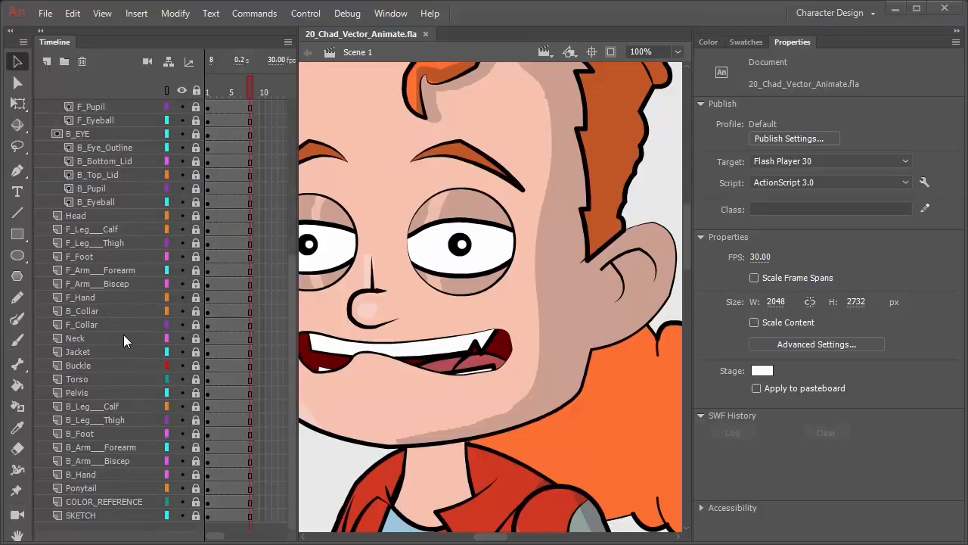
click(96, 296)
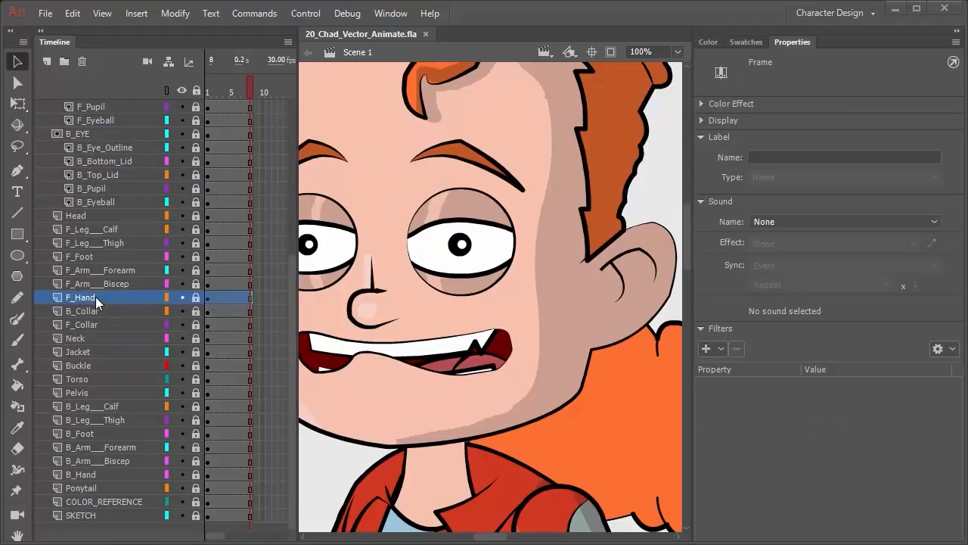
double_click(94, 297)
drag(112, 297, 77, 298)
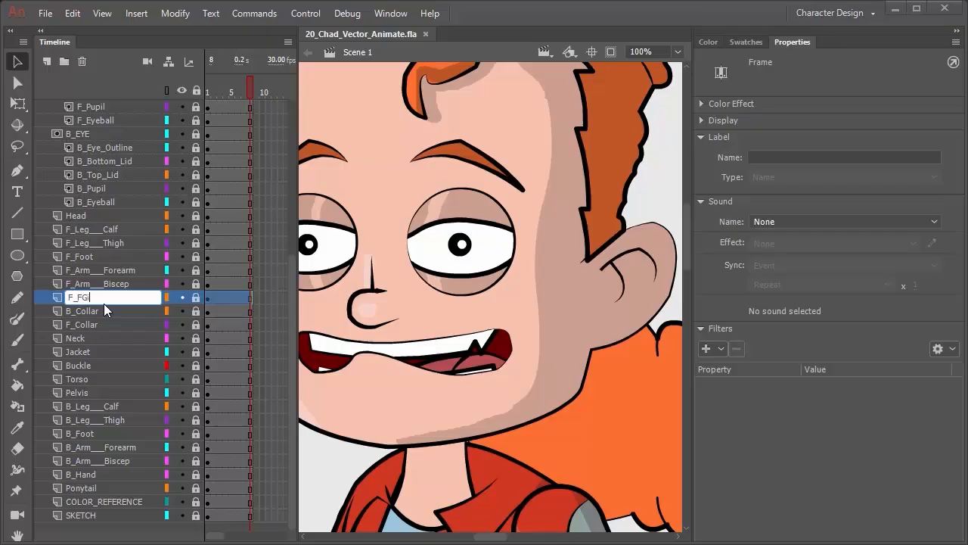
text(Fist)
key(Return)
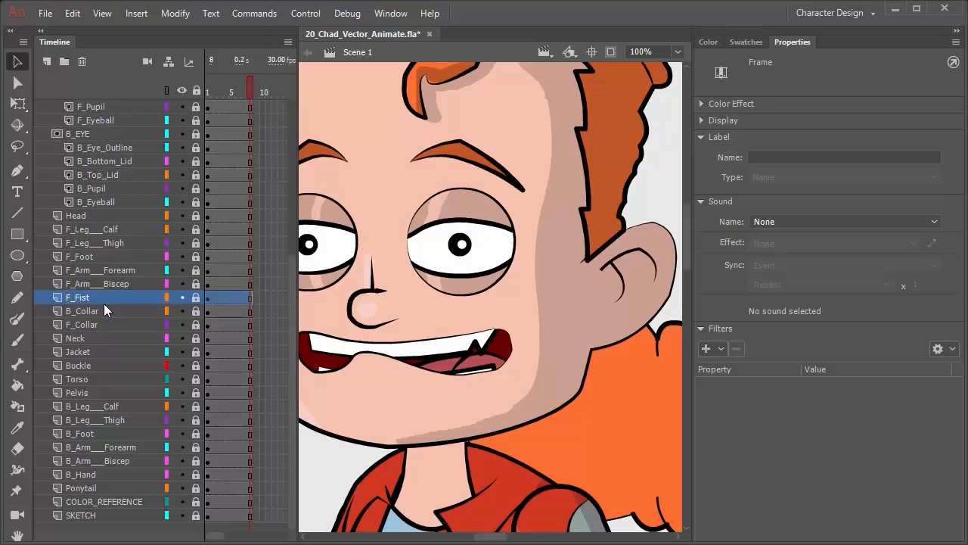
- Add a new layer directly above F_Fist and name it F_Open
scroll(613, 295, down, 6)
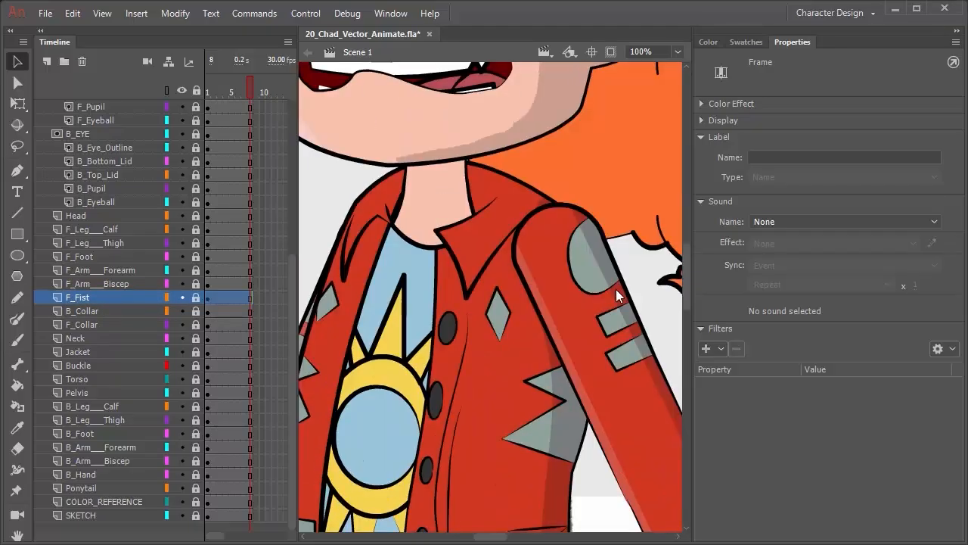
scroll(607, 302, down, 5)
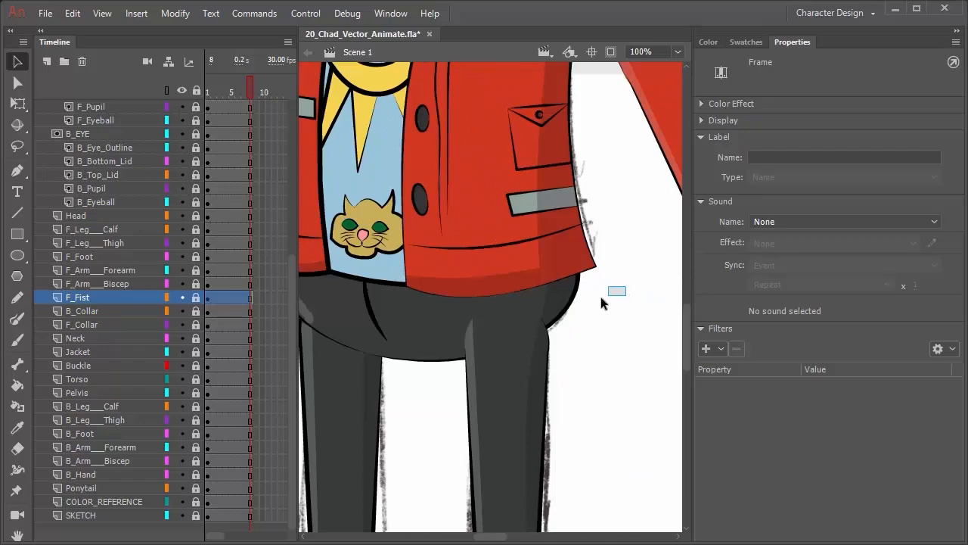
click(564, 324)
scroll(434, 389, right, 6)
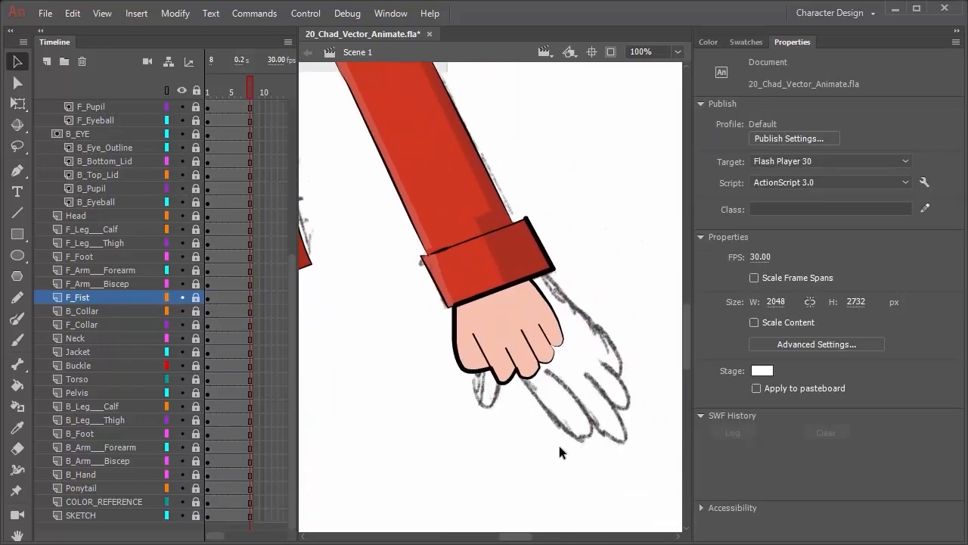
drag(536, 452, 464, 355)
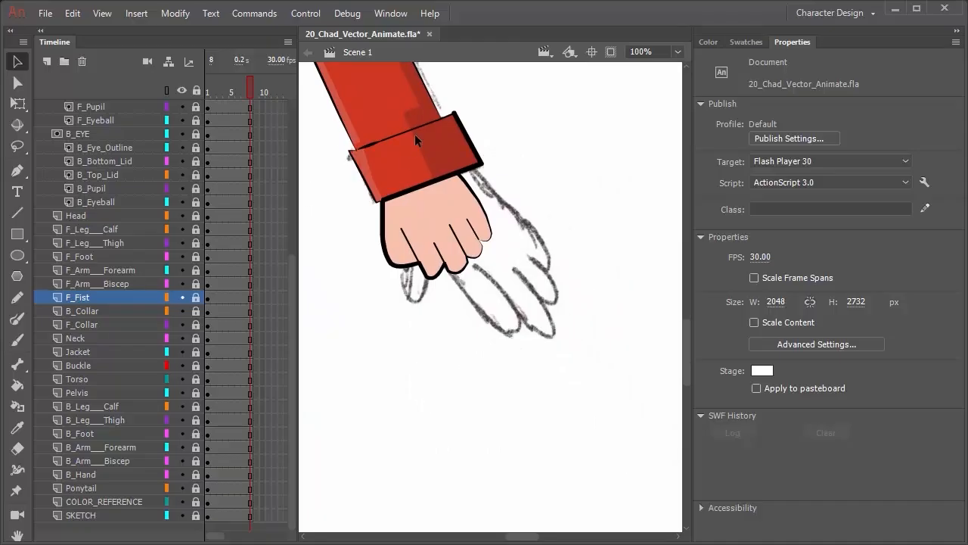
click(47, 61)
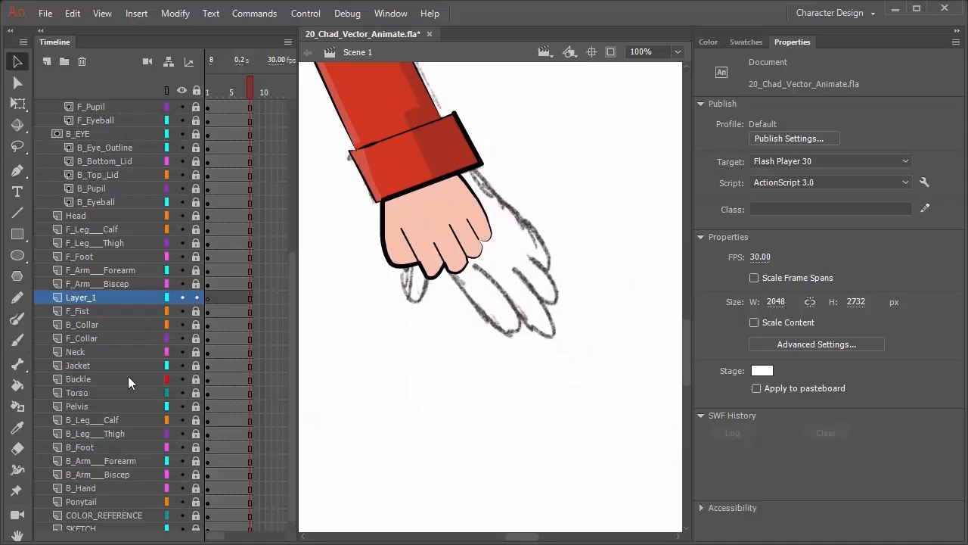
double_click(82, 295)
drag(122, 297, 70, 295)
key(BackSpace)
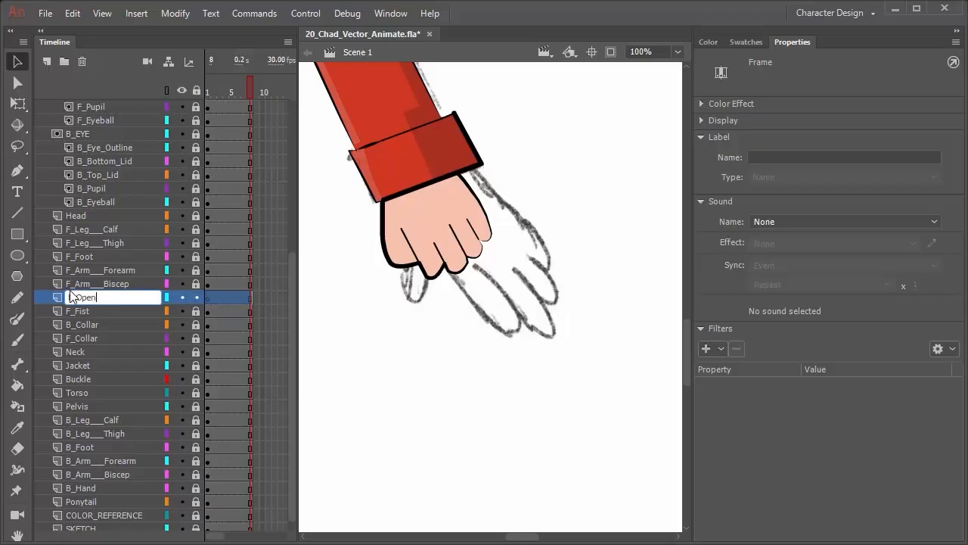
key(Return)
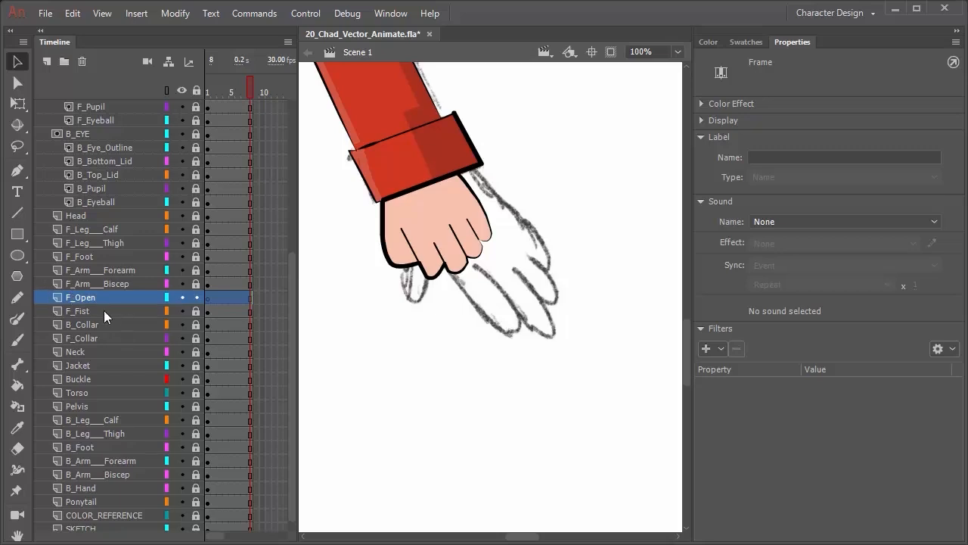
- Display the F_Fist layer as outlines only and activate the Line tool for drawing on F_Open
click(167, 311)
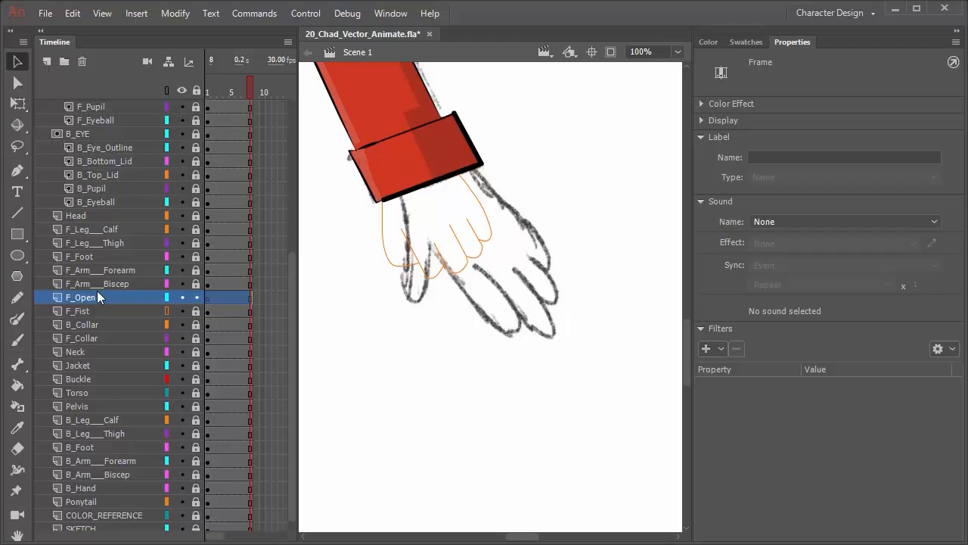
key(n)
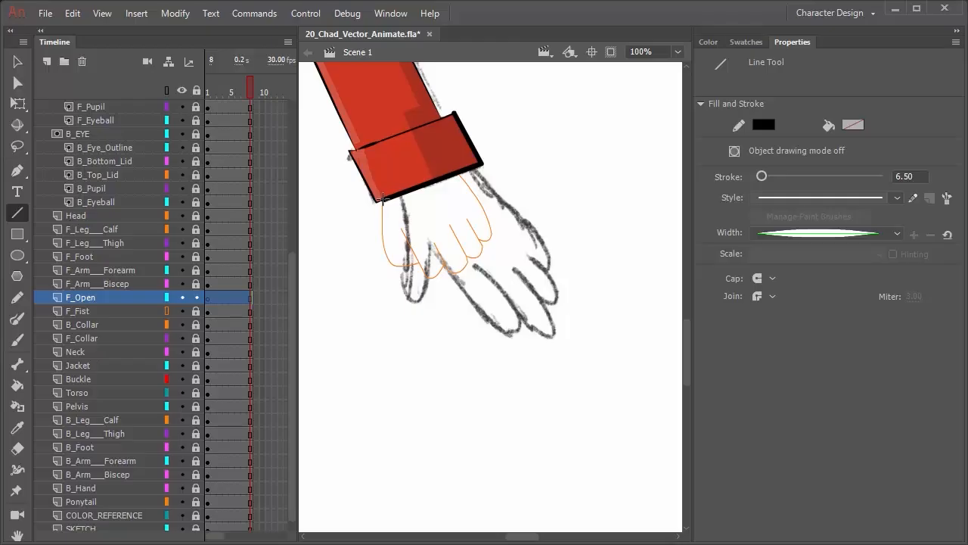
drag(382, 199, 387, 293)
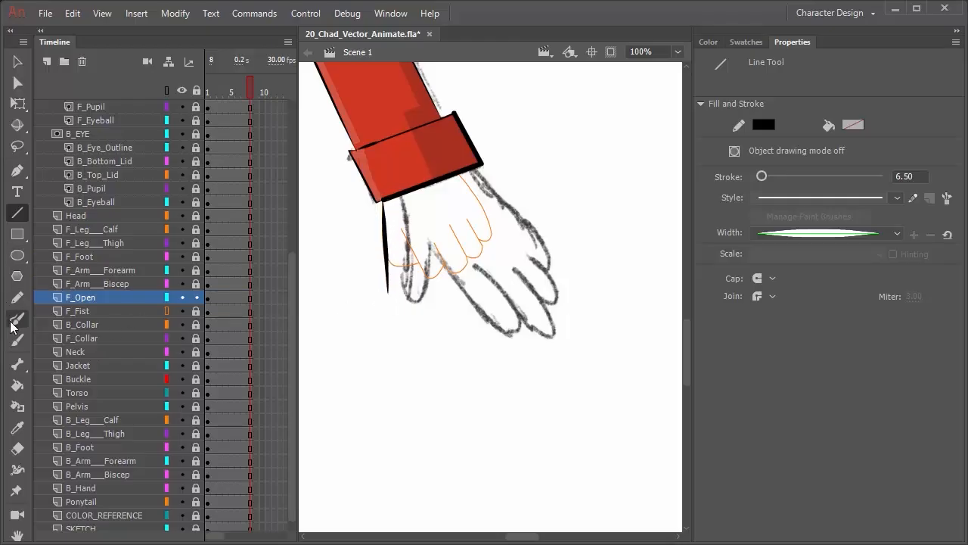
drag(32, 331, 65, 327)
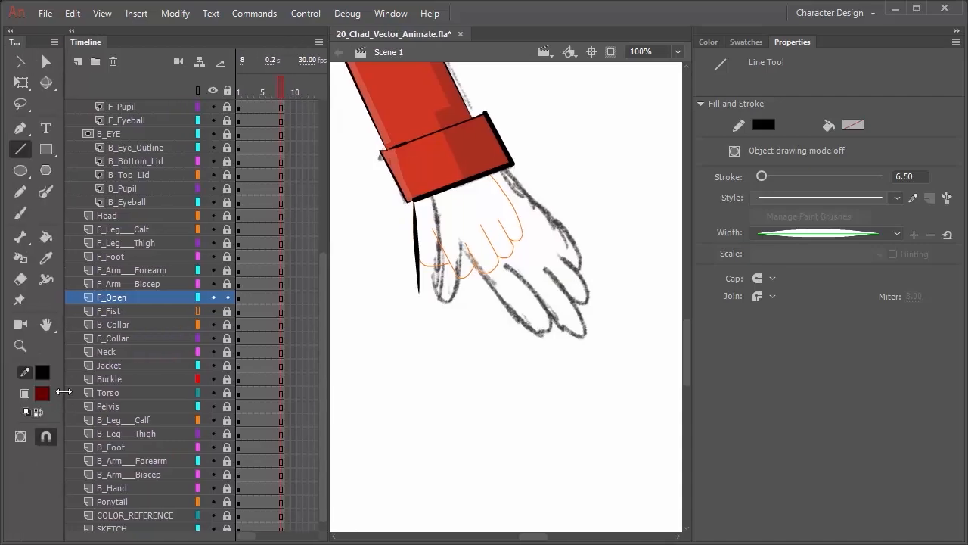
drag(65, 393, 35, 399)
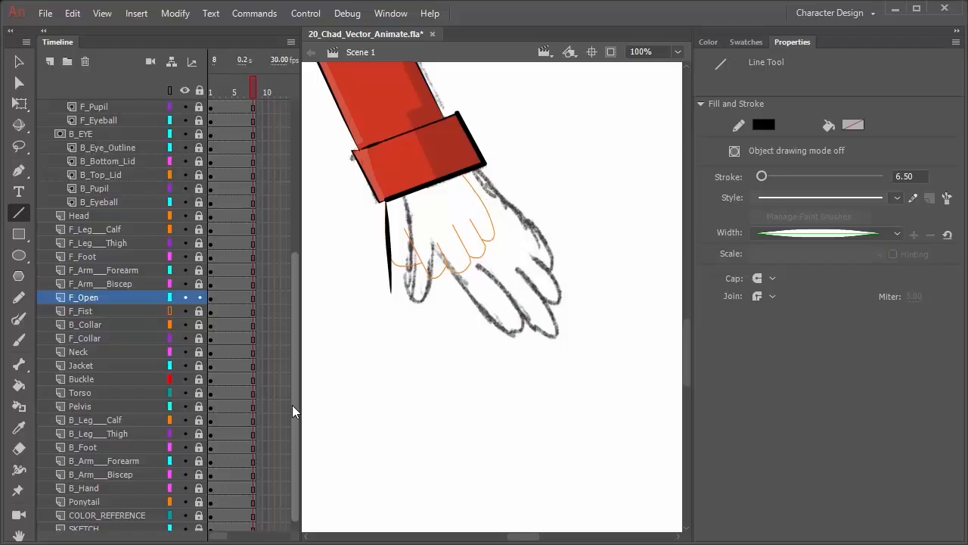
key(ctrl+z)
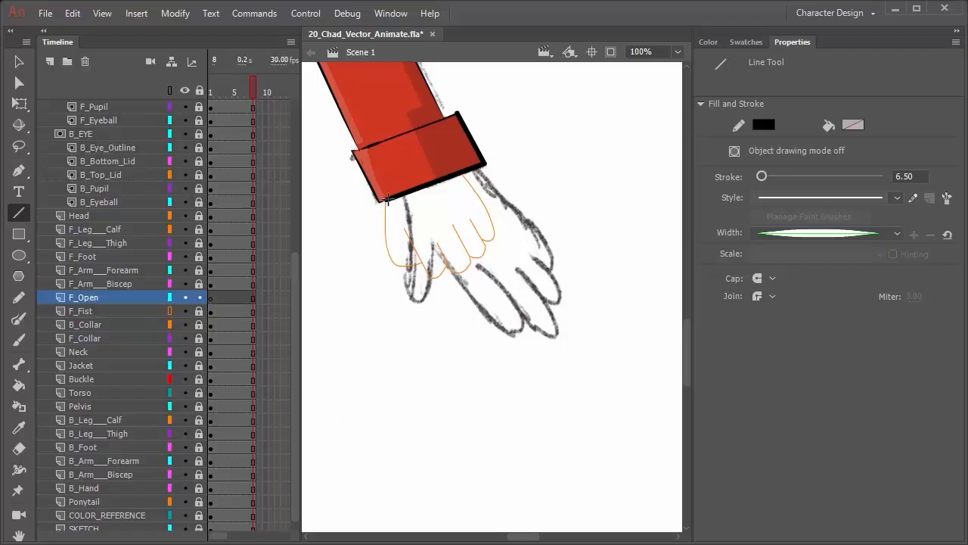
- Block out the open hand's fingers on the F_Open layer with connected straight lines, starting and ending at the jacket cuff
drag(384, 198, 386, 315)
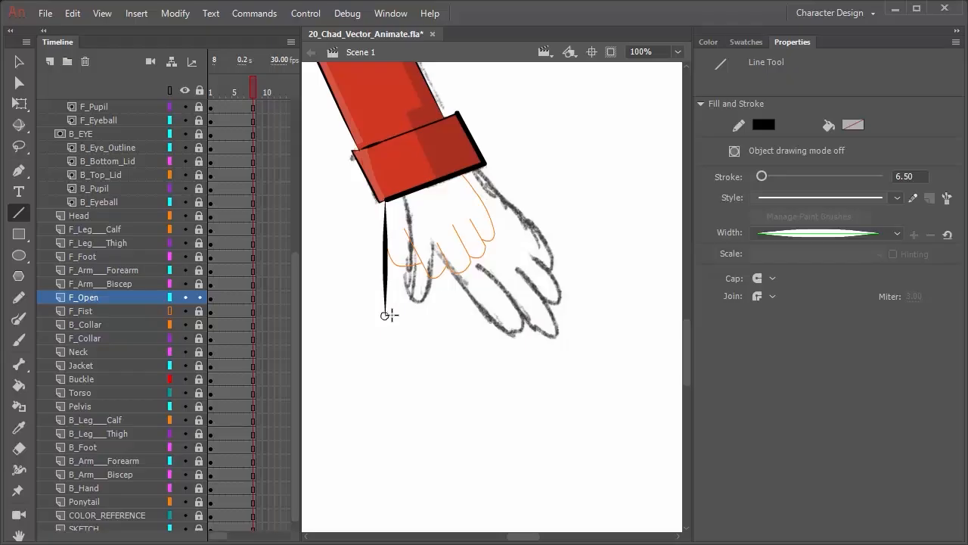
mouse_move(387, 309)
mouse_down()
mouse_move(420, 315)
mouse_move(414, 218)
mouse_move(456, 334)
mouse_up()
drag(456, 334, 475, 327)
mouse_move(475, 327)
mouse_down()
mouse_move(432, 229)
mouse_move(497, 335)
mouse_move(512, 327)
mouse_move(446, 216)
mouse_up()
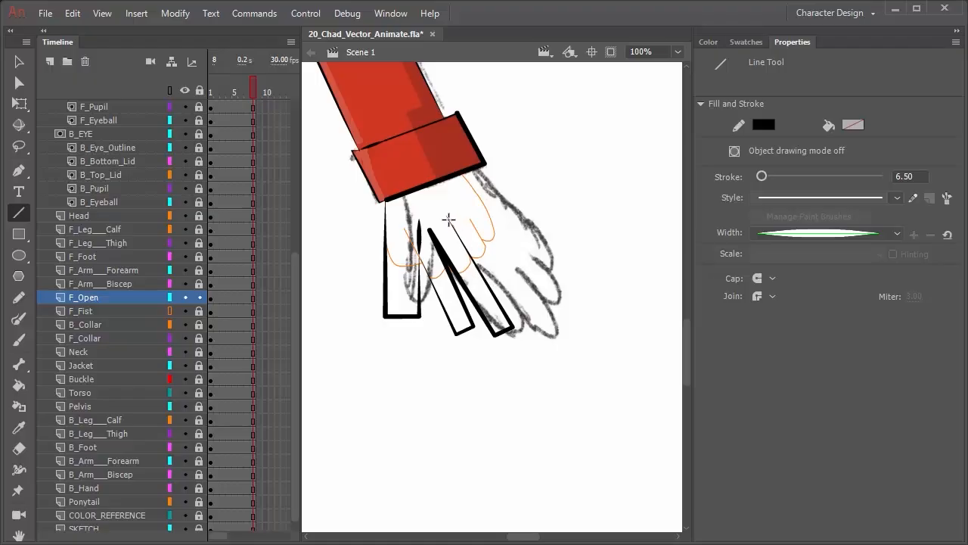
mouse_move(449, 220)
mouse_down()
mouse_move(512, 330)
mouse_move(521, 316)
mouse_move(513, 301)
mouse_move(525, 293)
mouse_move(475, 209)
mouse_move(479, 217)
mouse_move(463, 210)
mouse_move(507, 258)
mouse_move(521, 248)
mouse_up()
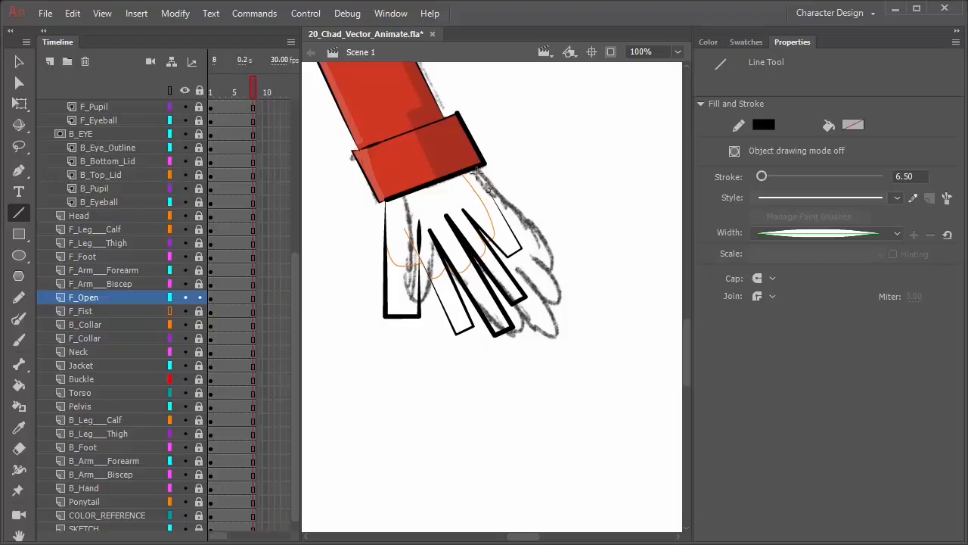
drag(452, 154, 447, 154)
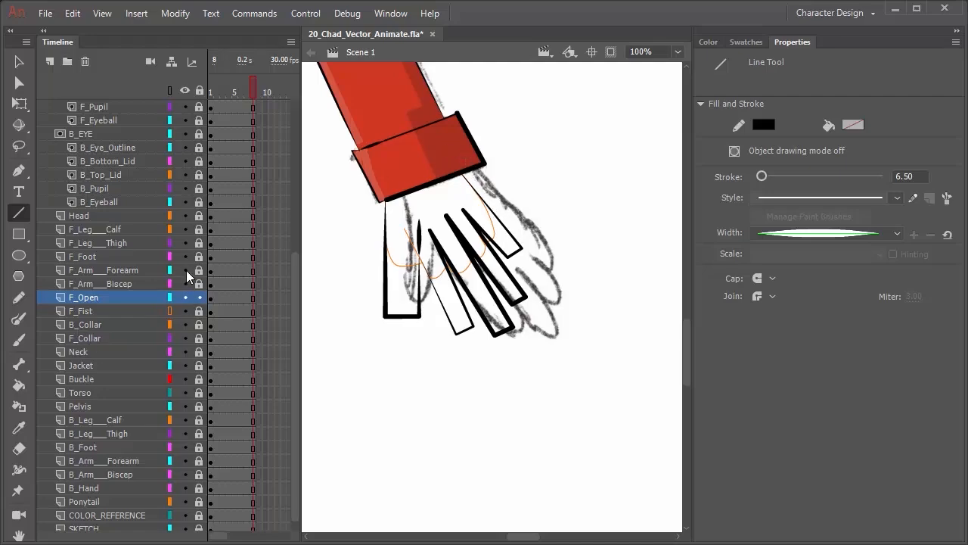
- Hide the F_Arm___Forearm and F_Arm___Biscep layers and draw an unfilled circle on F_Open over the fist's wrist circle
drag(185, 270, 184, 284)
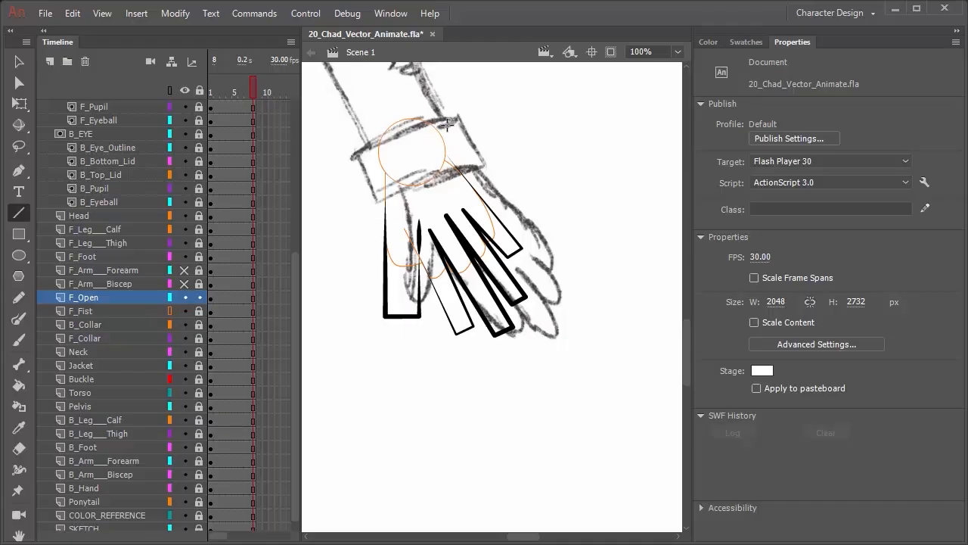
click(19, 255)
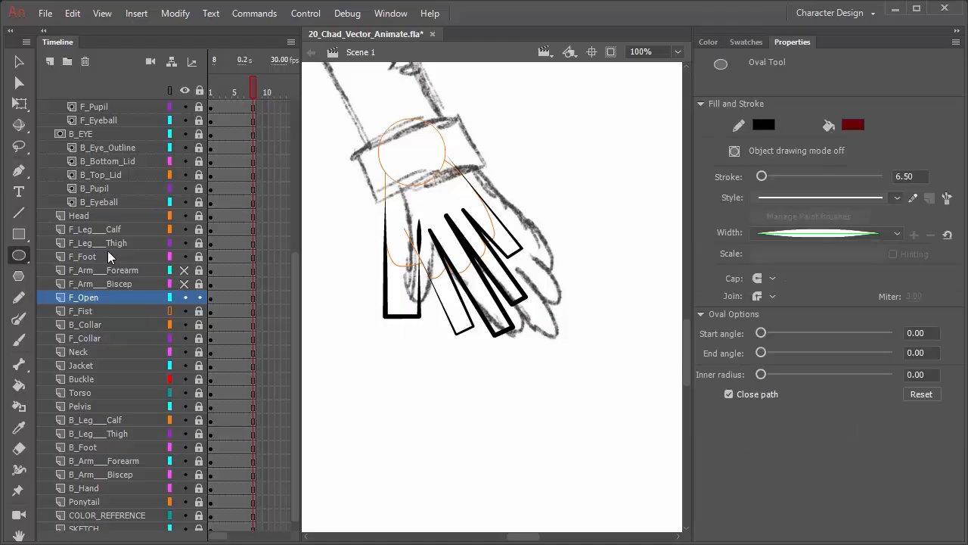
click(852, 125)
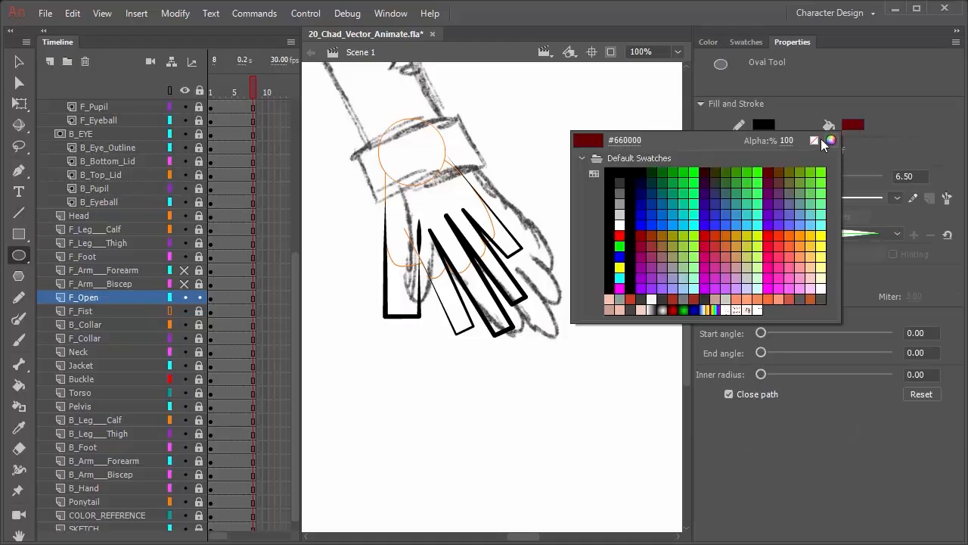
click(820, 139)
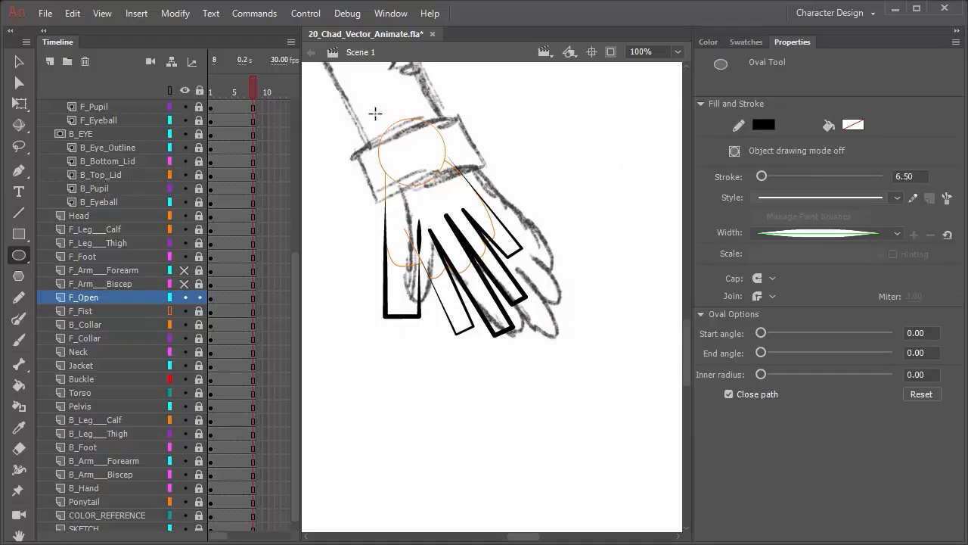
drag(376, 113, 443, 185)
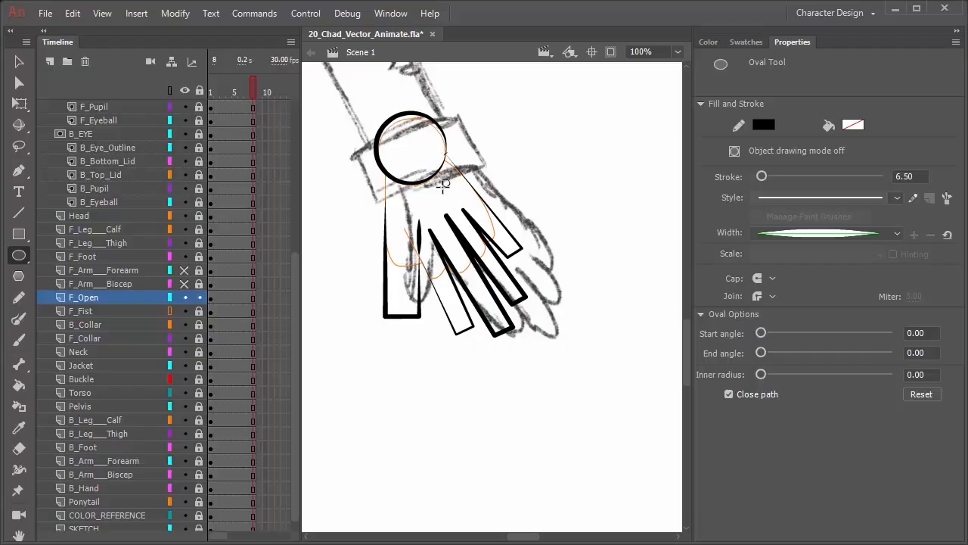
- Extend the open hand's outer thumb line up to the wrist circle and bend it slightly inward
click(19, 61)
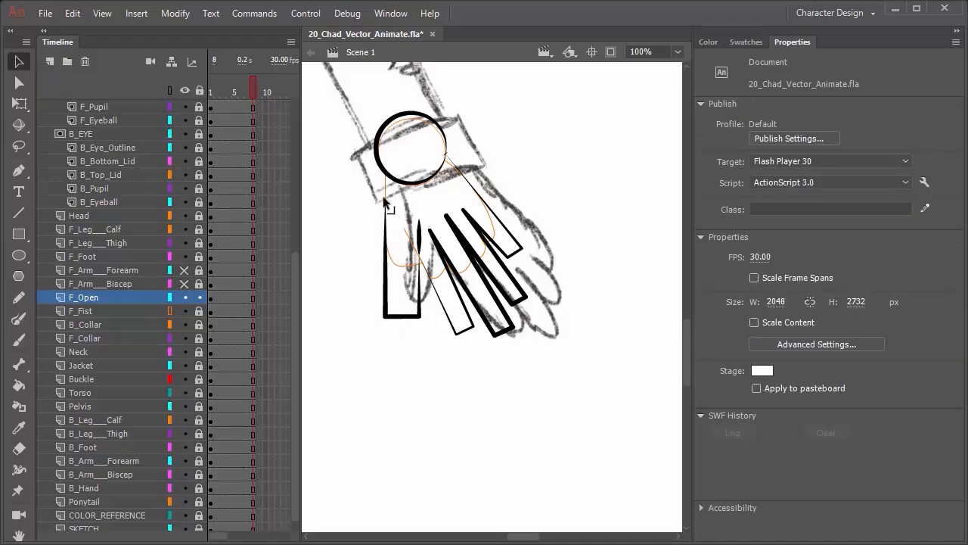
drag(384, 201, 386, 179)
mouse_move(449, 157)
mouse_down()
mouse_move(471, 151)
mouse_move(454, 155)
mouse_up()
key(ctrl+z)
double_click(398, 115)
click(500, 116)
drag(384, 235, 389, 245)
key(ctrl+z)
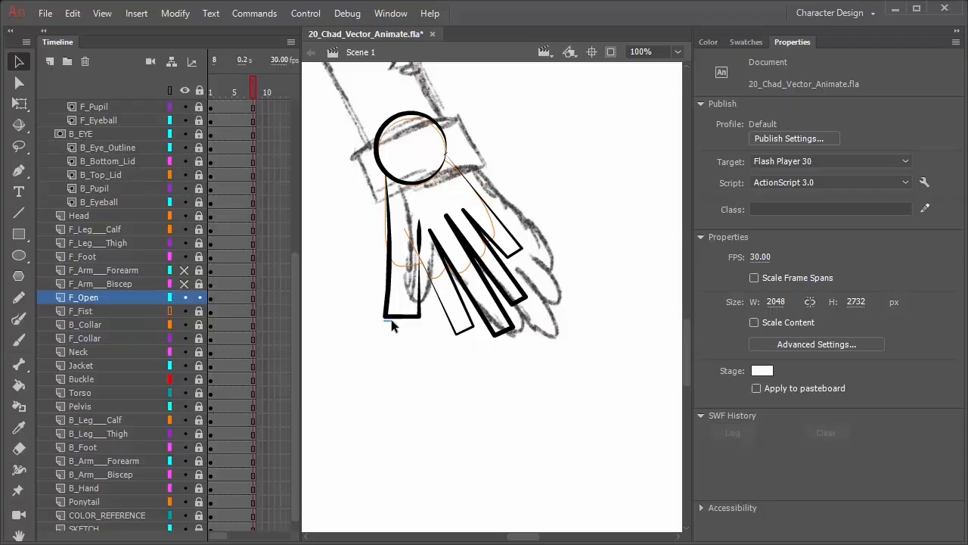
- Round the open hand's thumb tip and delete the excess line above the notch between thumb and index finger
mouse_move(397, 317)
mouse_down()
mouse_move(398, 331)
mouse_move(388, 317)
mouse_move(379, 320)
mouse_up()
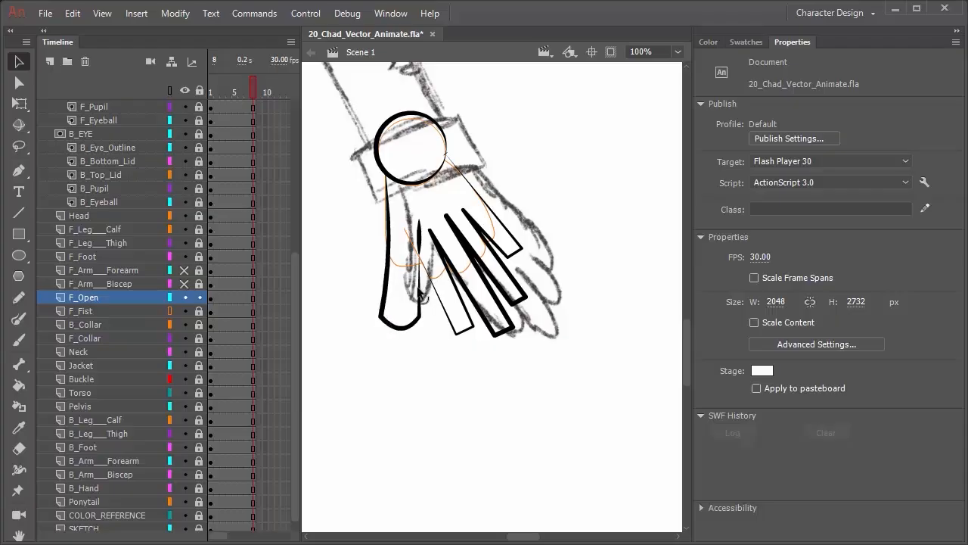
mouse_move(419, 290)
mouse_down()
mouse_move(410, 294)
mouse_move(421, 292)
mouse_up()
click(420, 244)
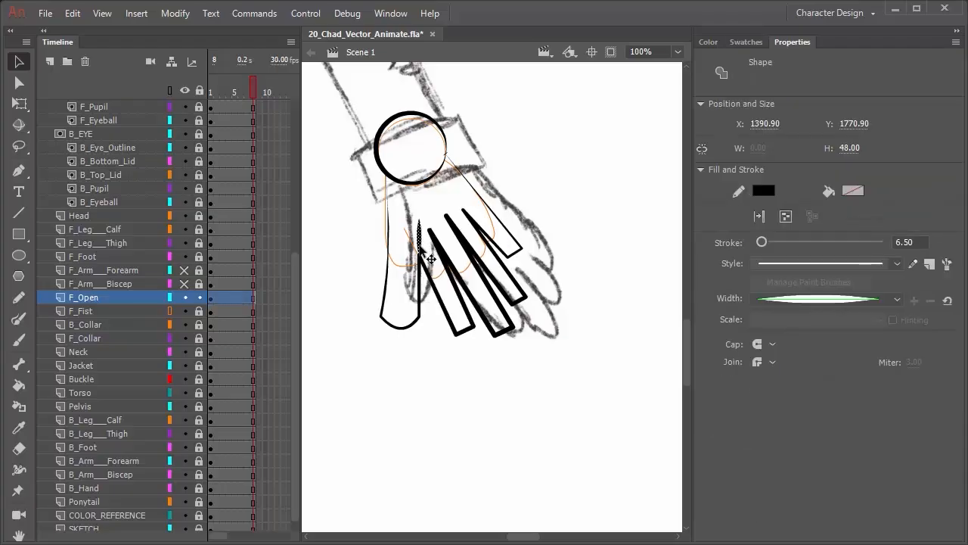
click(430, 362)
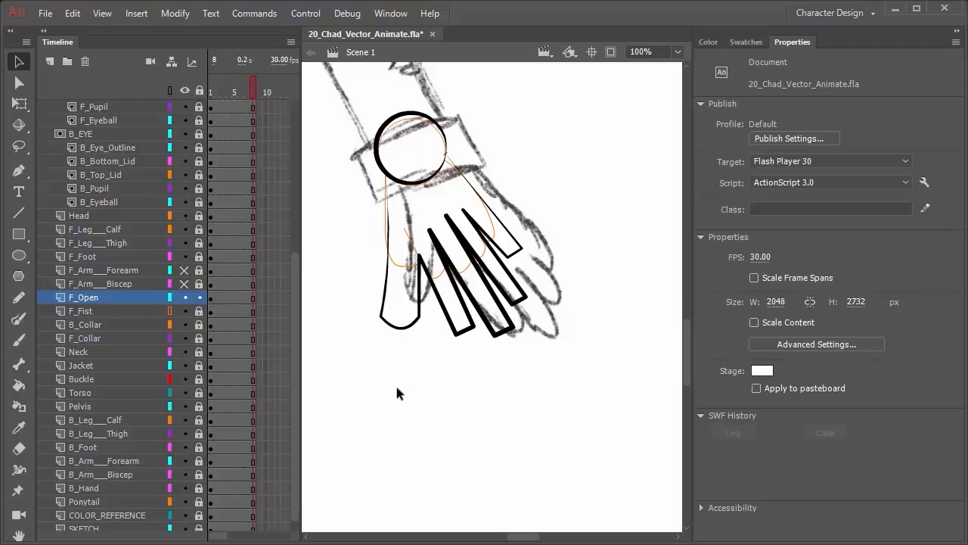
- Curve the flat ends of the open hand's four fingers into rounded fingertips
drag(463, 338, 467, 342)
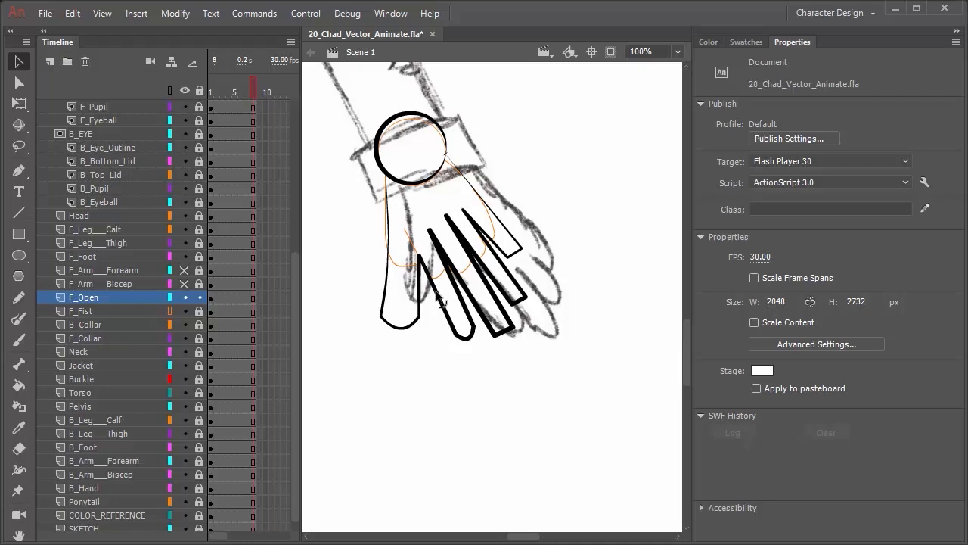
drag(502, 330, 505, 341)
mouse_move(492, 334)
mouse_down()
mouse_move(525, 313)
mouse_move(527, 298)
mouse_up()
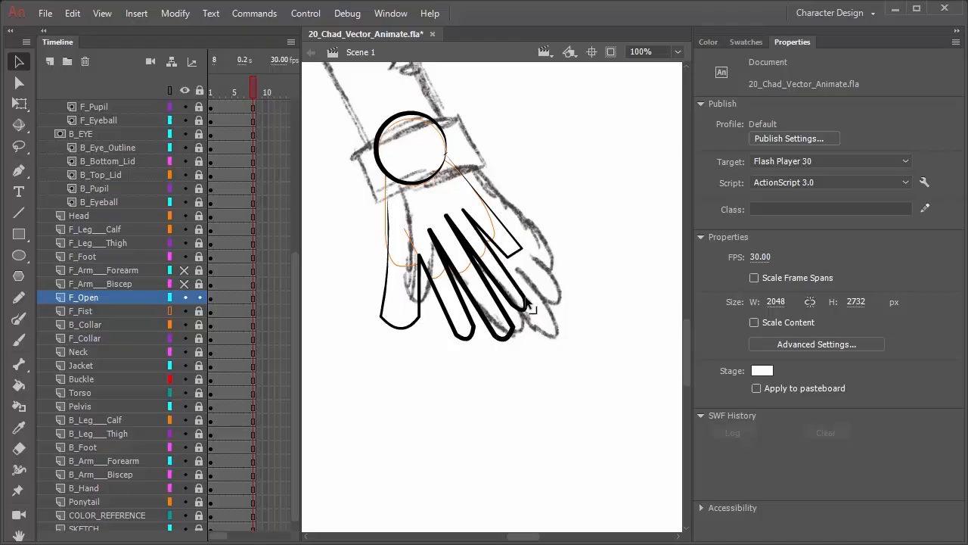
mouse_move(517, 254)
mouse_down()
mouse_move(524, 267)
mouse_move(522, 252)
mouse_move(506, 261)
mouse_move(516, 262)
mouse_up()
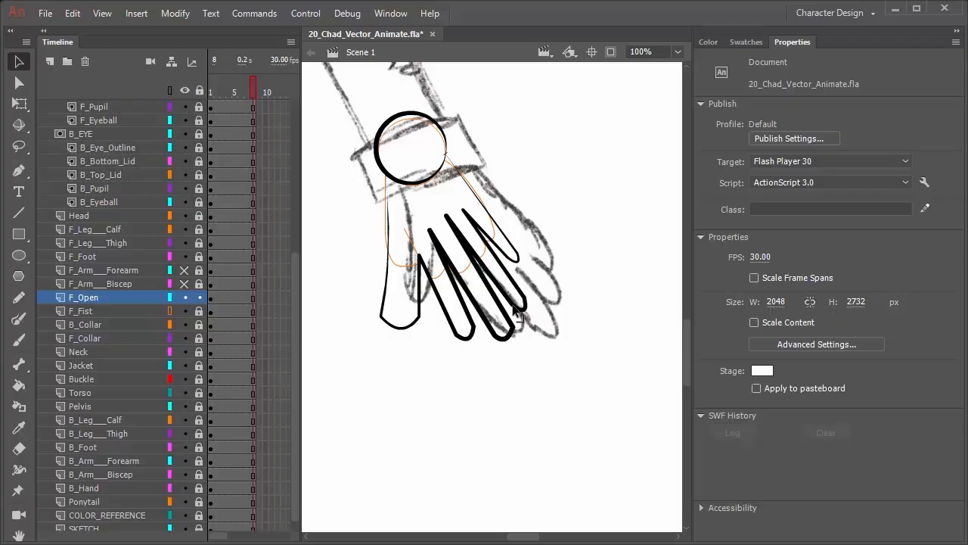
mouse_move(509, 338)
mouse_down()
mouse_move(512, 329)
mouse_move(519, 345)
mouse_up()
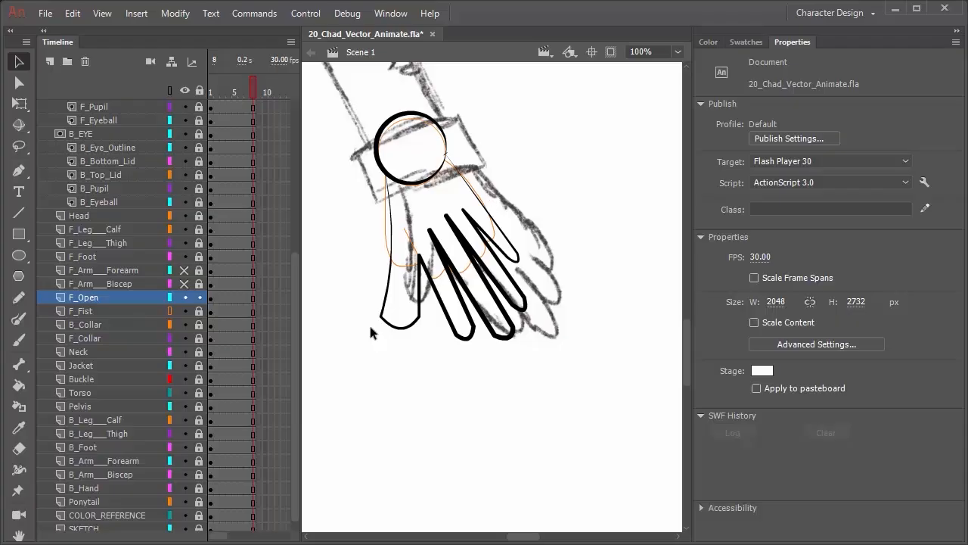
- Turn off outline display for F_Fist, hide that layer, and display F_Open as outlines only
click(171, 311)
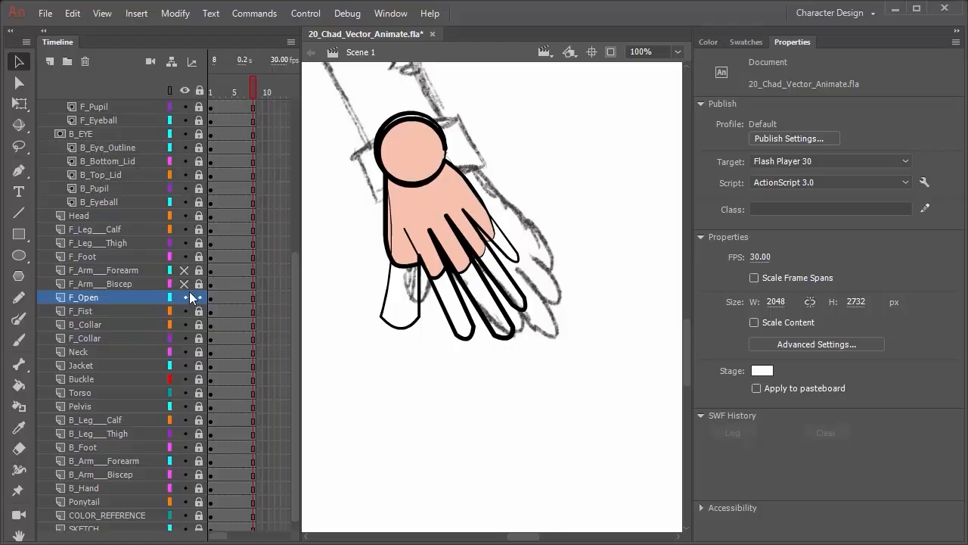
click(184, 297)
click(184, 297)
click(184, 309)
click(169, 297)
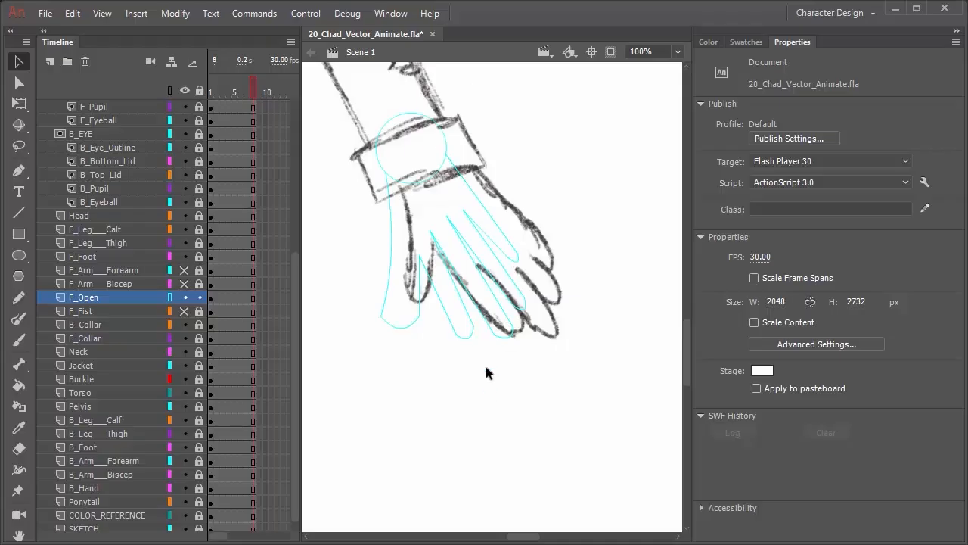
- Add a new layer directly above F_Open and name it F_Point
click(47, 63)
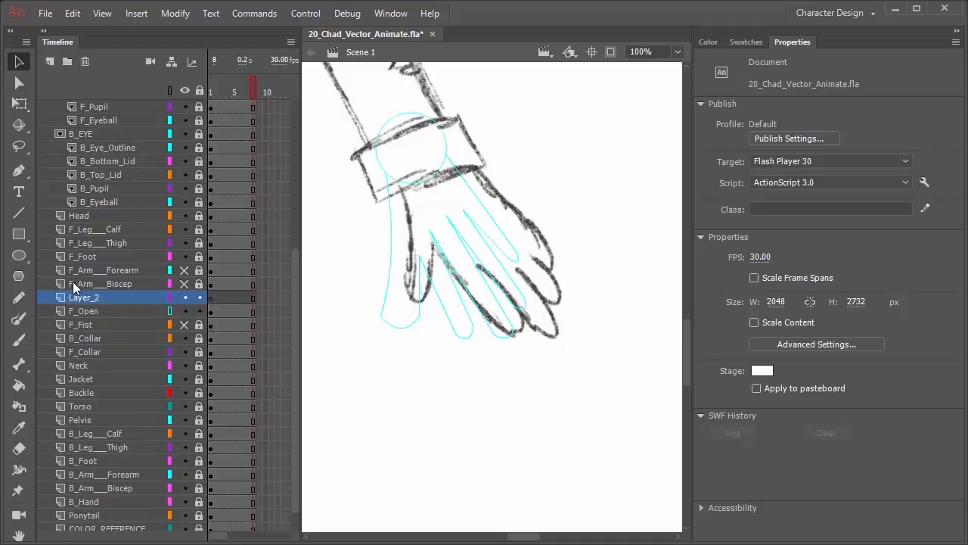
double_click(79, 297)
text(F_Point)
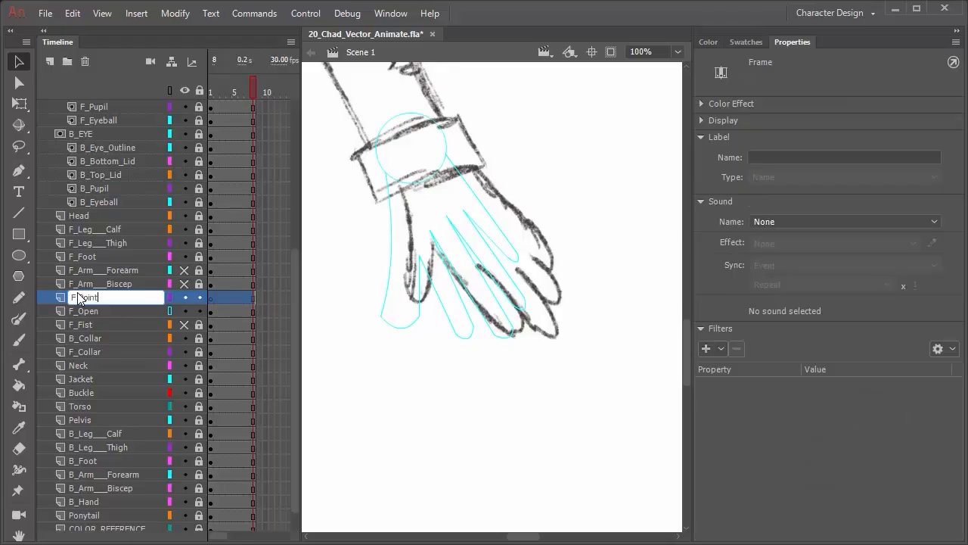
key(Return)
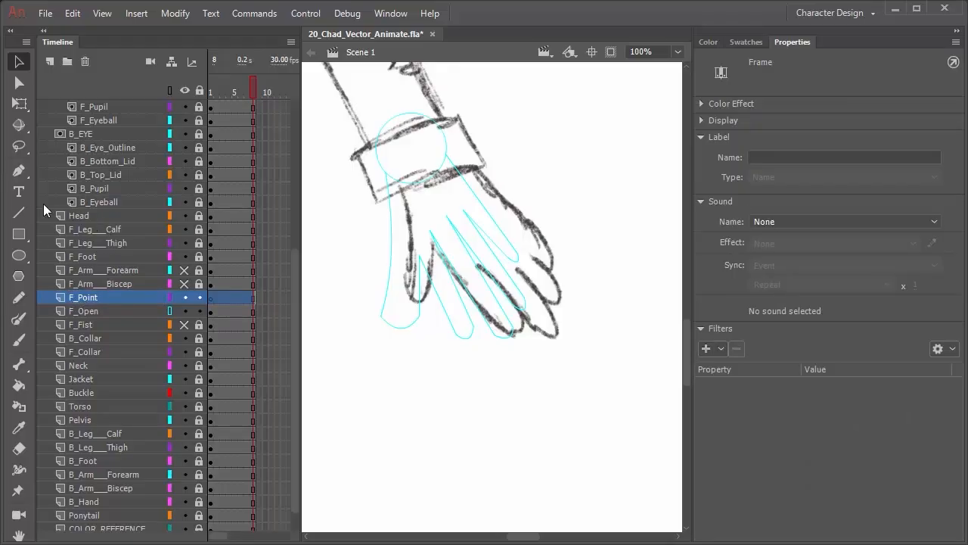
click(20, 212)
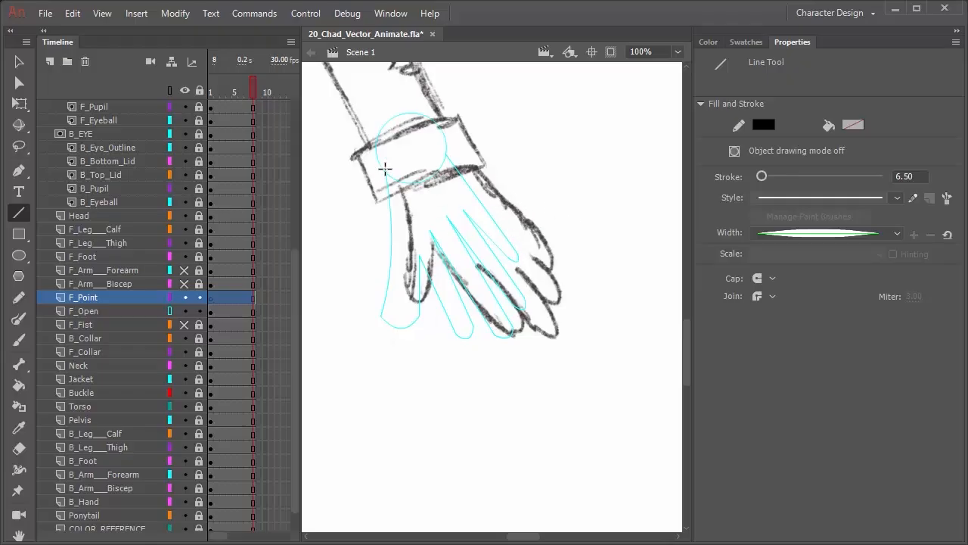
drag(385, 172, 390, 265)
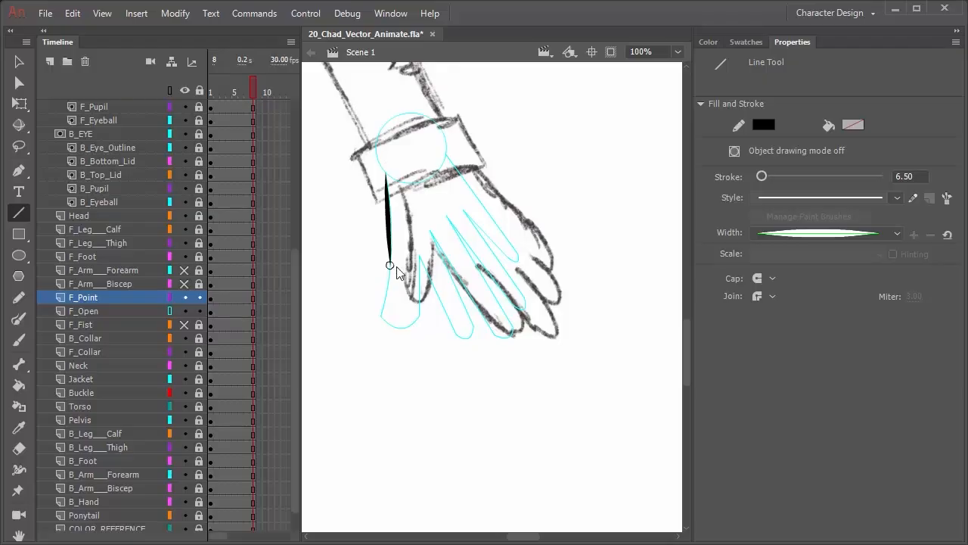
key(ctrl+z)
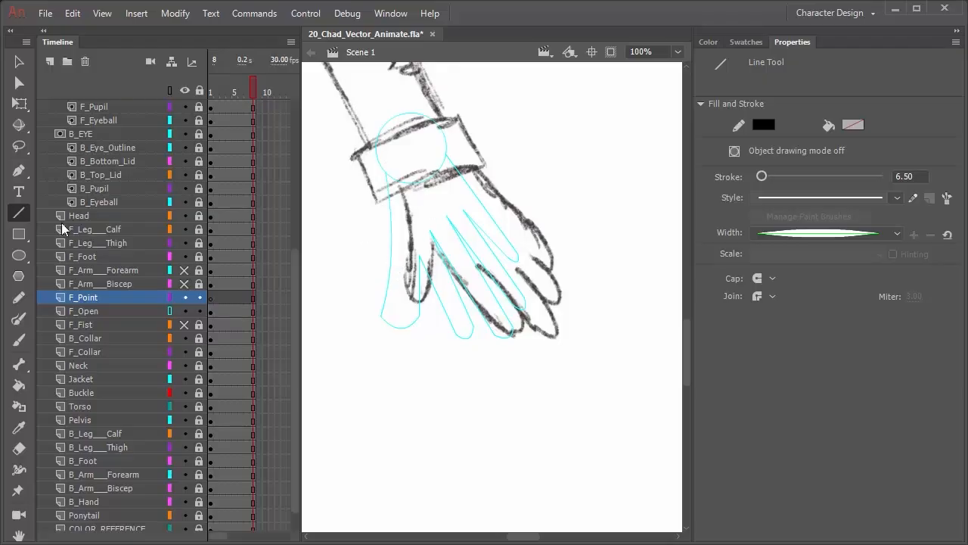
- Draw an unfilled wrist circle about 96 px across on F_Point and nudge it into line with F_Open's wrist circle
click(21, 257)
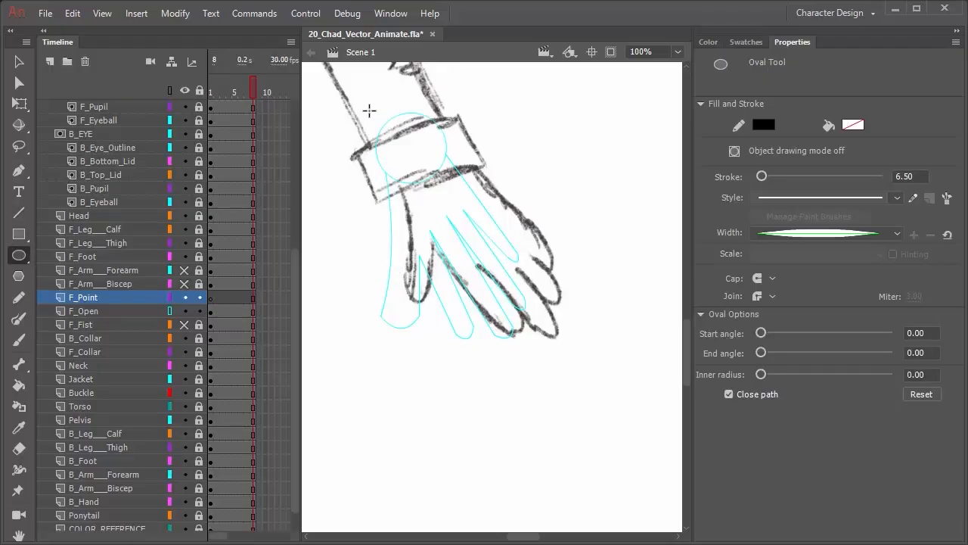
drag(366, 110, 445, 183)
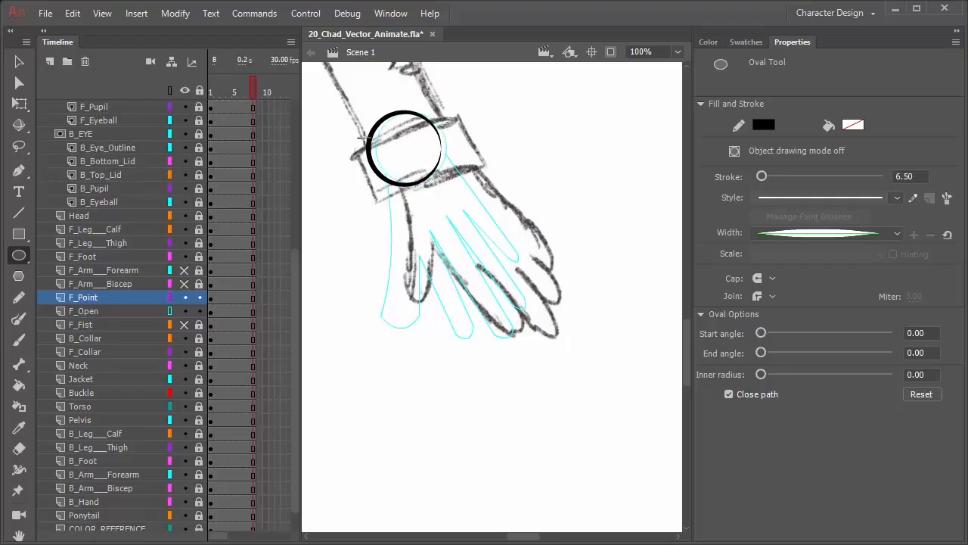
key(v)
click(387, 118)
key(Right)
key(Right)
key(Right)
key(Right)
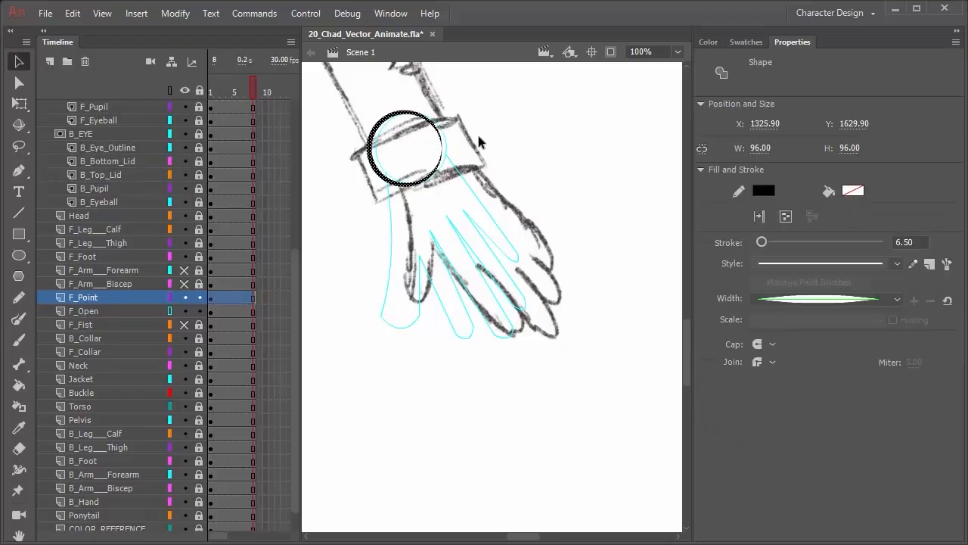
key(Right)
key(Right)
key(Right)
key(Right)
key(Right)
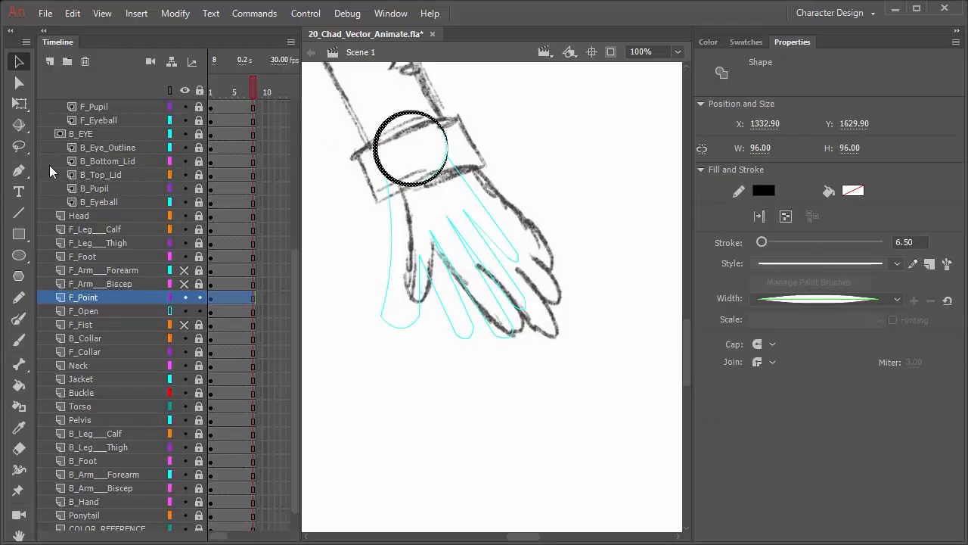
- Block out the pointing hand's thumb and extended index finger with connected straight lines starting at the wrist circle
click(19, 213)
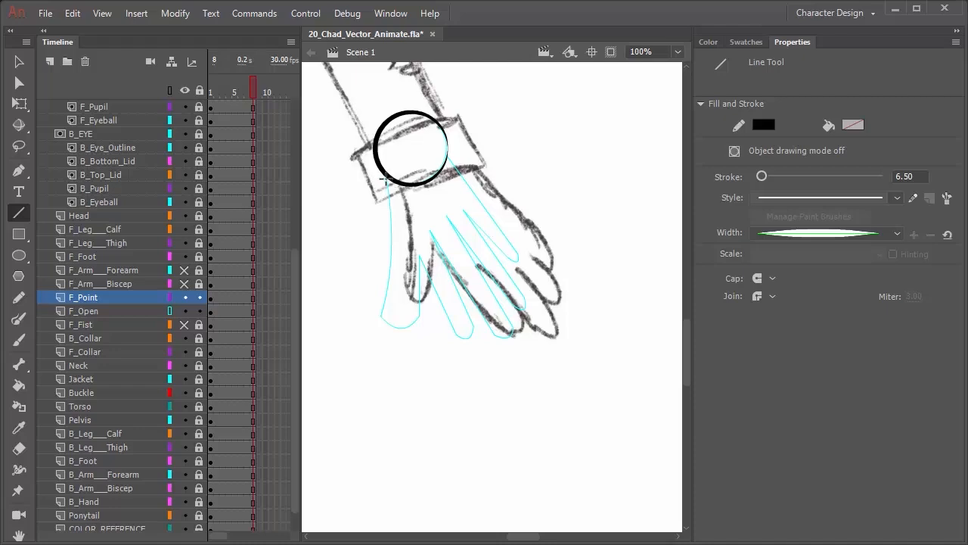
mouse_move(386, 176)
mouse_down()
mouse_move(391, 324)
mouse_move(379, 316)
mouse_move(423, 317)
mouse_move(417, 220)
mouse_move(434, 322)
mouse_move(466, 364)
mouse_move(470, 354)
mouse_move(466, 362)
mouse_up()
drag(466, 362, 487, 355)
drag(487, 354, 430, 231)
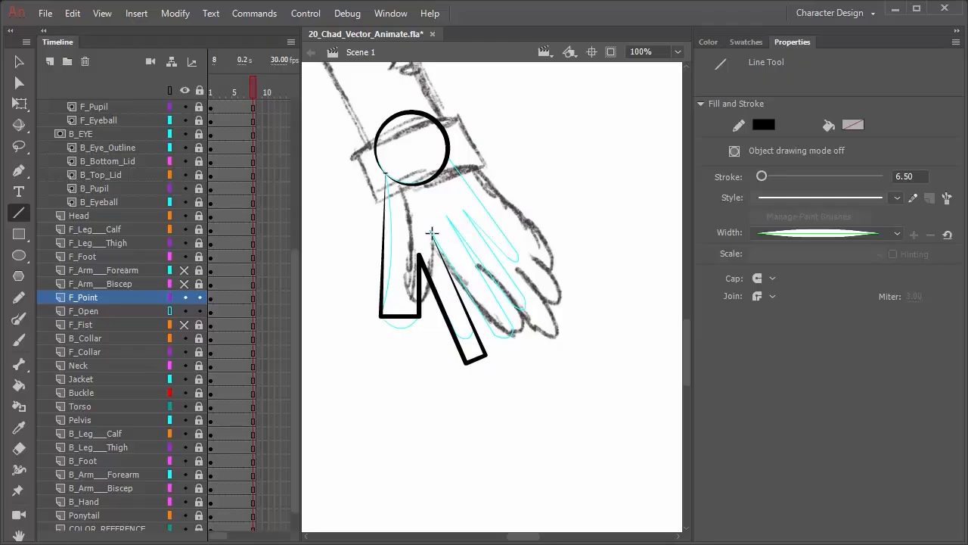
- Block out three short curled fingers with straight lines and close the hand's outer edge back to the wrist circle
drag(430, 231, 468, 292)
drag(468, 292, 490, 288)
drag(490, 288, 461, 236)
mouse_move(482, 270)
mouse_down()
mouse_move(500, 266)
mouse_move(469, 221)
mouse_move(505, 237)
mouse_up()
drag(505, 239, 446, 155)
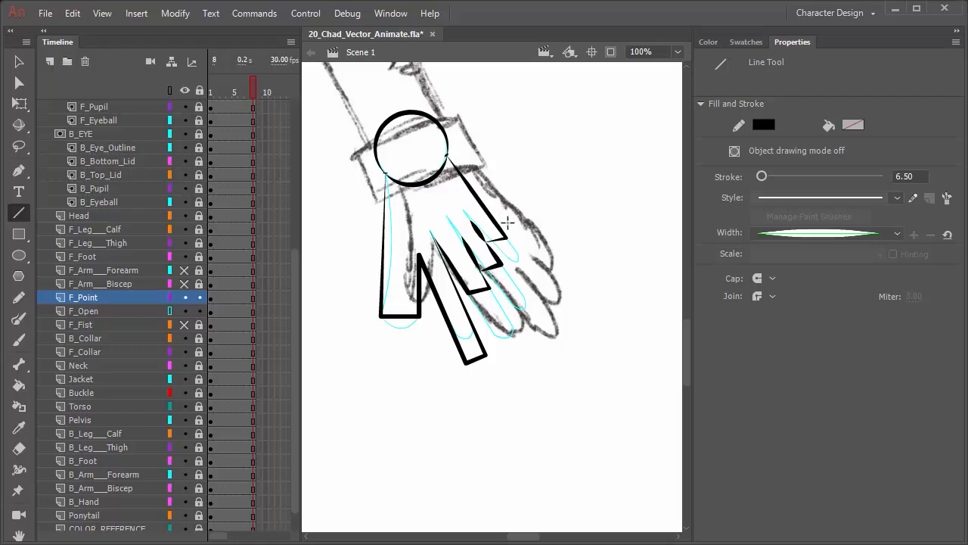
- Bend the pointing hand's outer thumb edge inward and round the thumb and index finger along their tips
key(v)
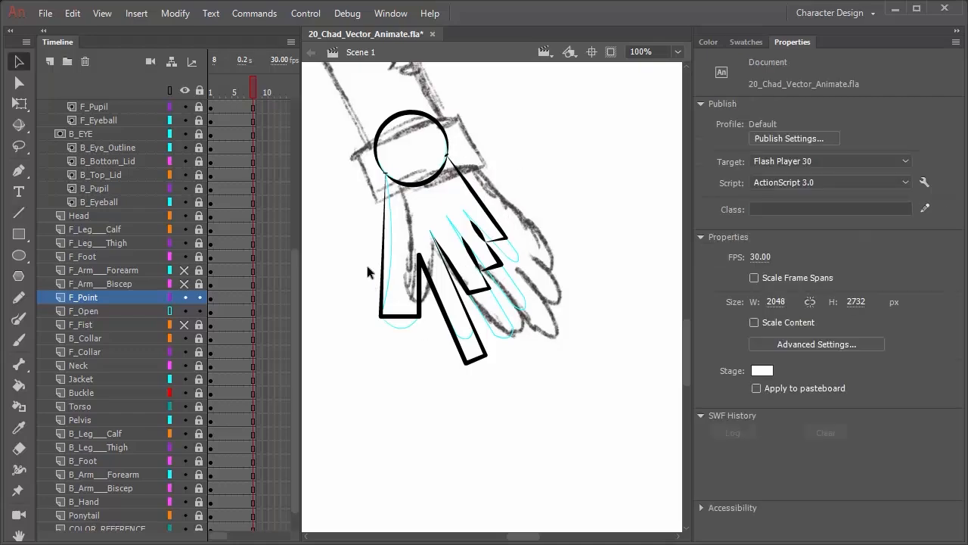
drag(383, 240, 393, 241)
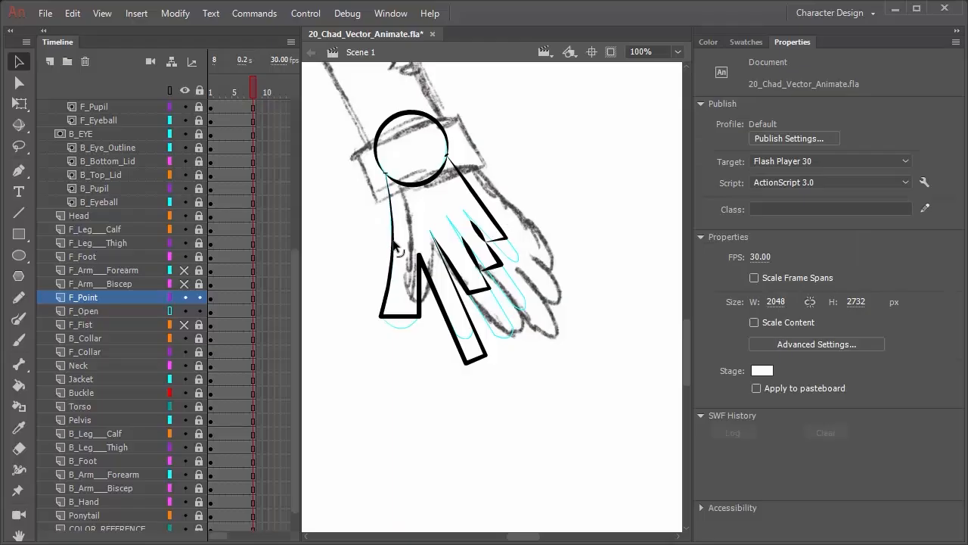
drag(400, 318, 404, 340)
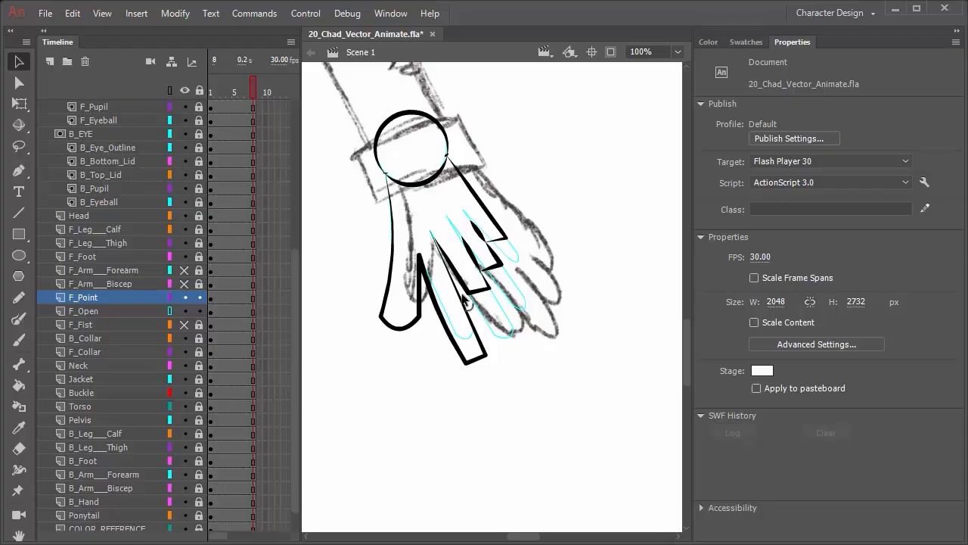
drag(461, 297, 464, 296)
drag(482, 364, 484, 376)
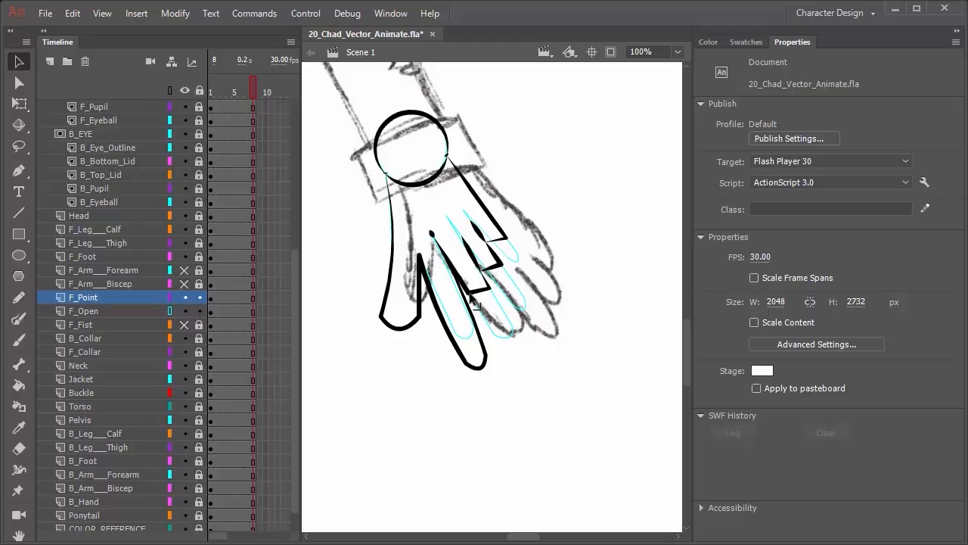
- Round the tips of the pointing hand's three curled fingers and delete the stray line stub at the index finger's base
mouse_move(471, 296)
mouse_down()
mouse_move(469, 281)
mouse_move(488, 293)
mouse_move(481, 274)
mouse_move(464, 278)
mouse_move(481, 287)
mouse_move(475, 264)
mouse_move(497, 256)
mouse_move(491, 278)
mouse_move(501, 247)
mouse_move(505, 262)
mouse_move(512, 252)
mouse_up()
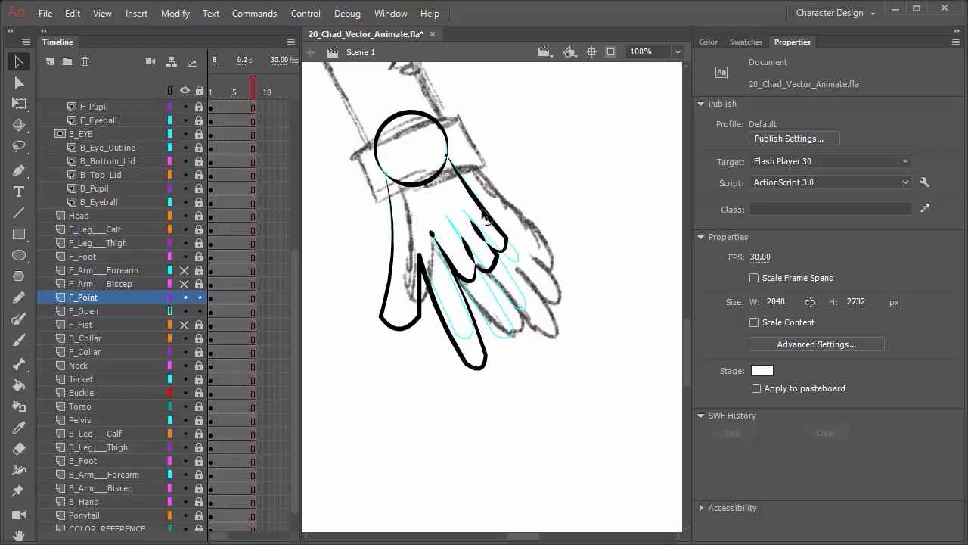
click(433, 234)
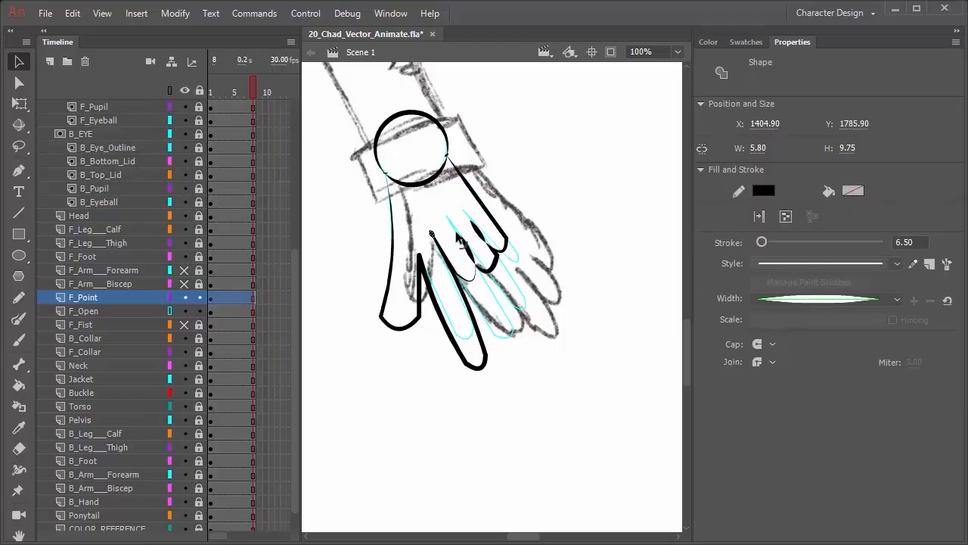
click(459, 239)
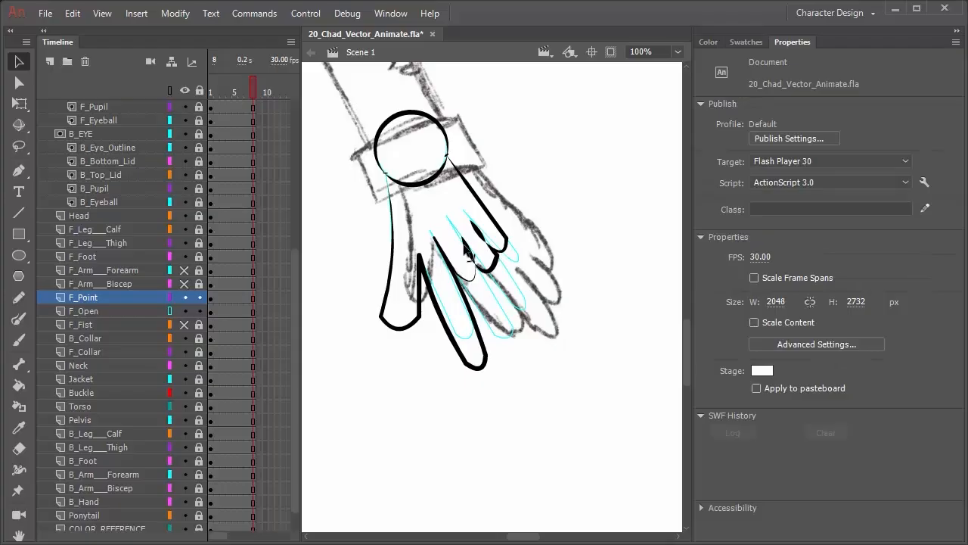
- Give the two short lines separating the curled fingers a tapered stroke width profile
click(472, 248)
click(574, 173)
click(472, 254)
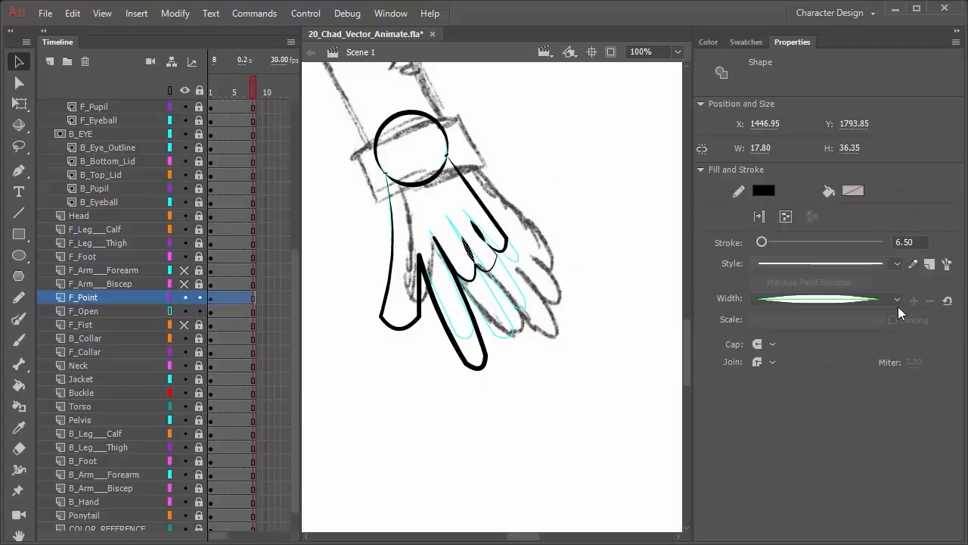
click(896, 301)
click(869, 377)
click(583, 247)
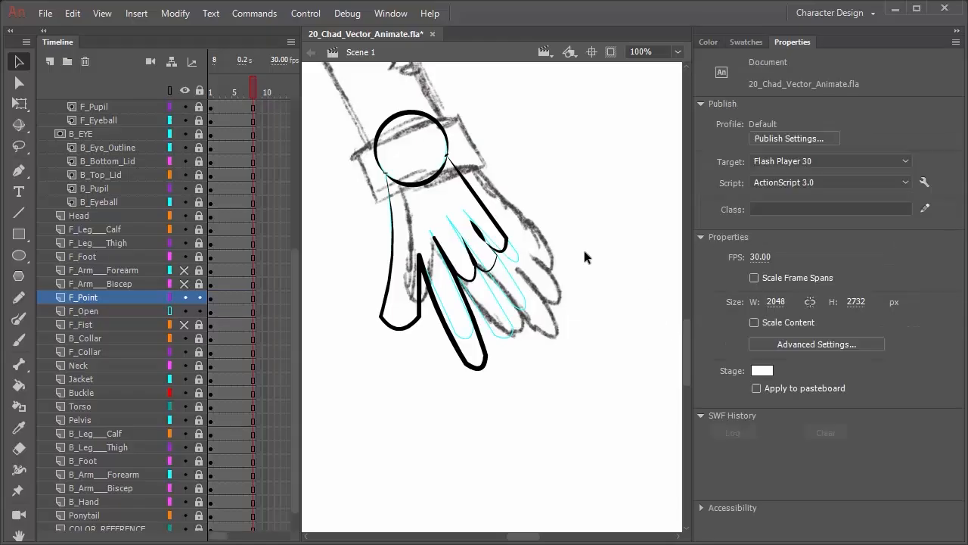
click(484, 234)
click(860, 303)
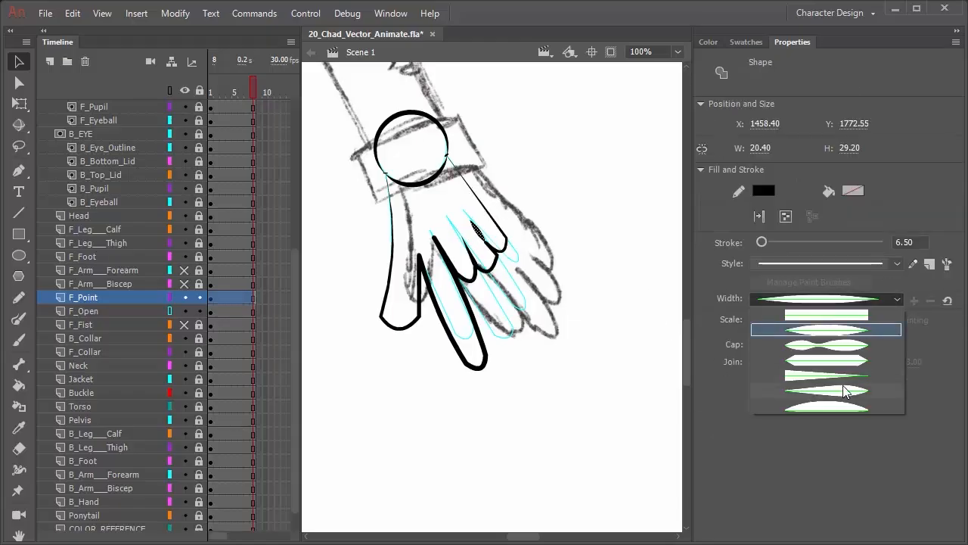
click(846, 389)
click(549, 388)
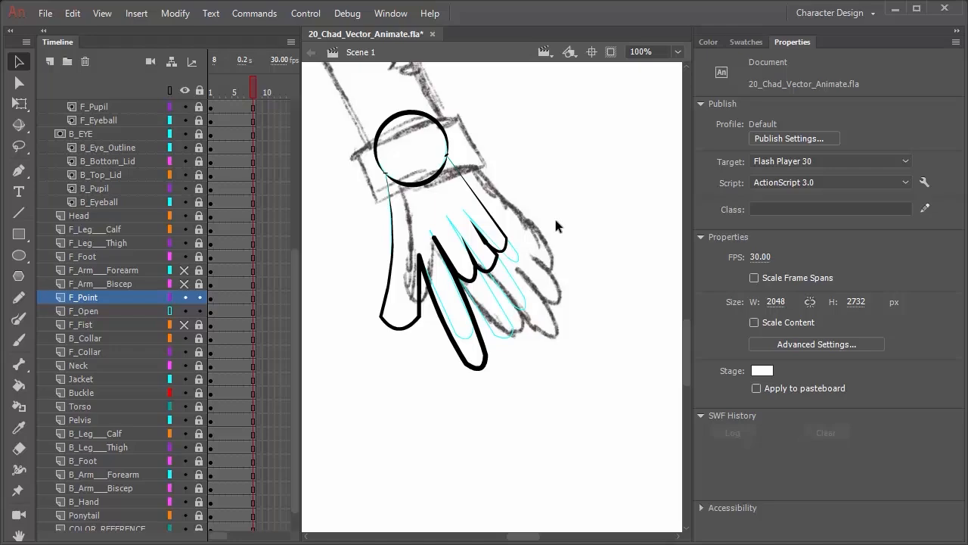
- Show the Hands_Reference layer beside the character
scroll(556, 266, up, 1)
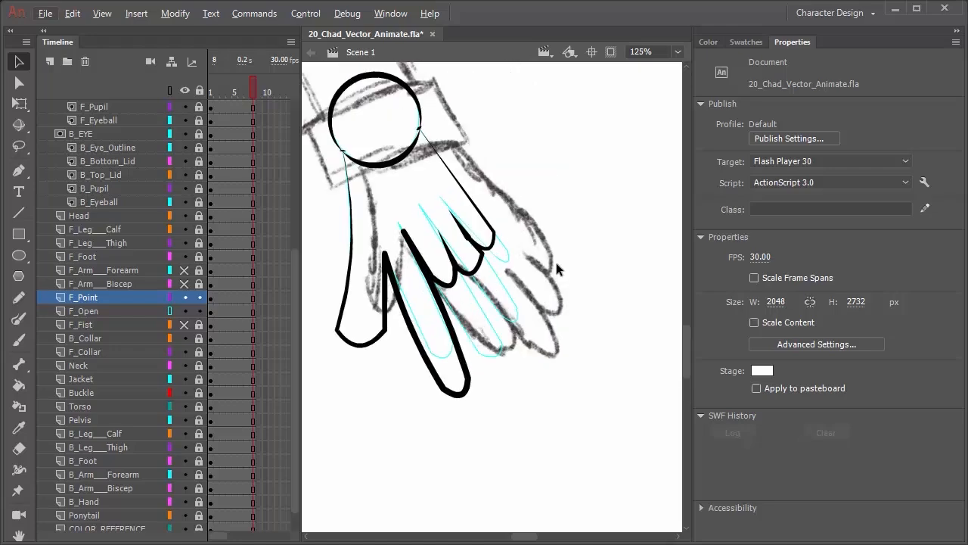
scroll(556, 264, down, 6)
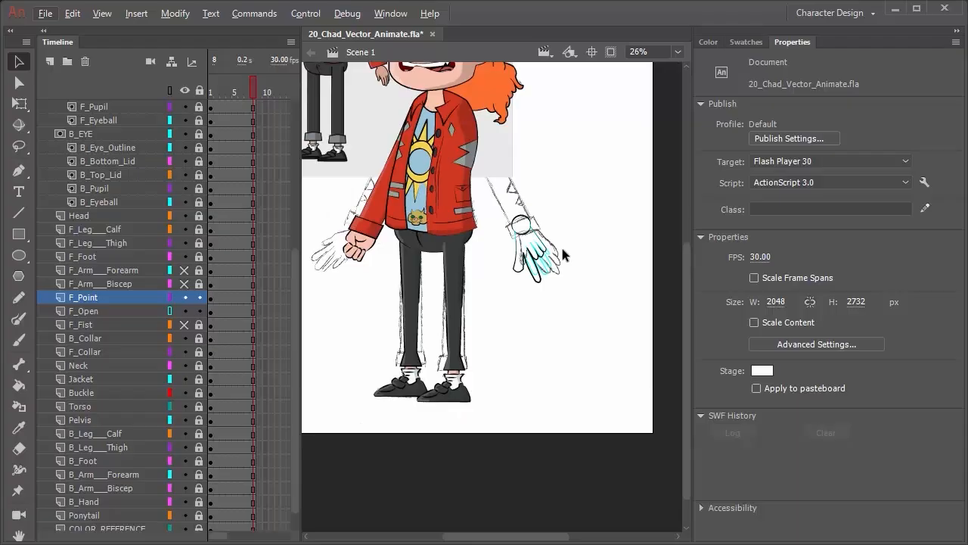
key(space)
drag(548, 199, 641, 211)
scroll(187, 179, up, 6)
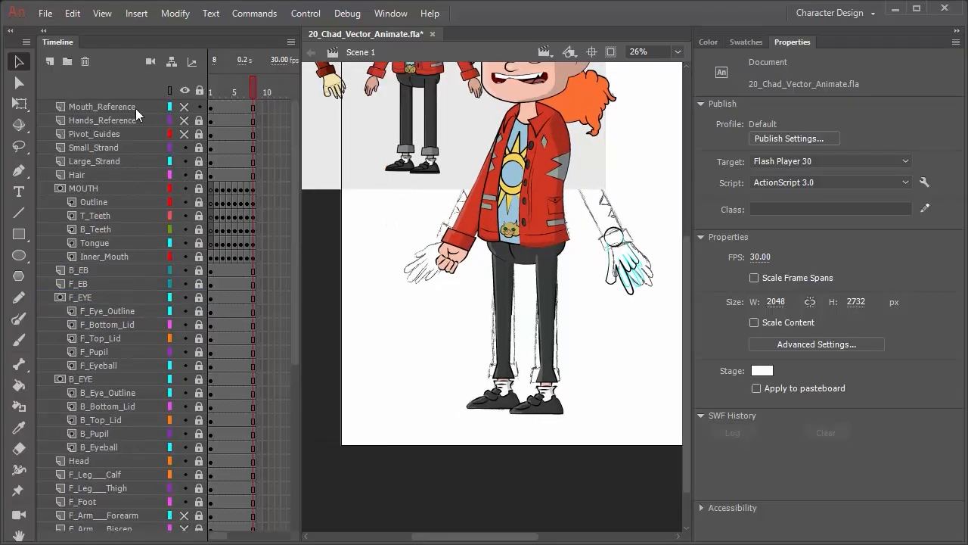
click(183, 121)
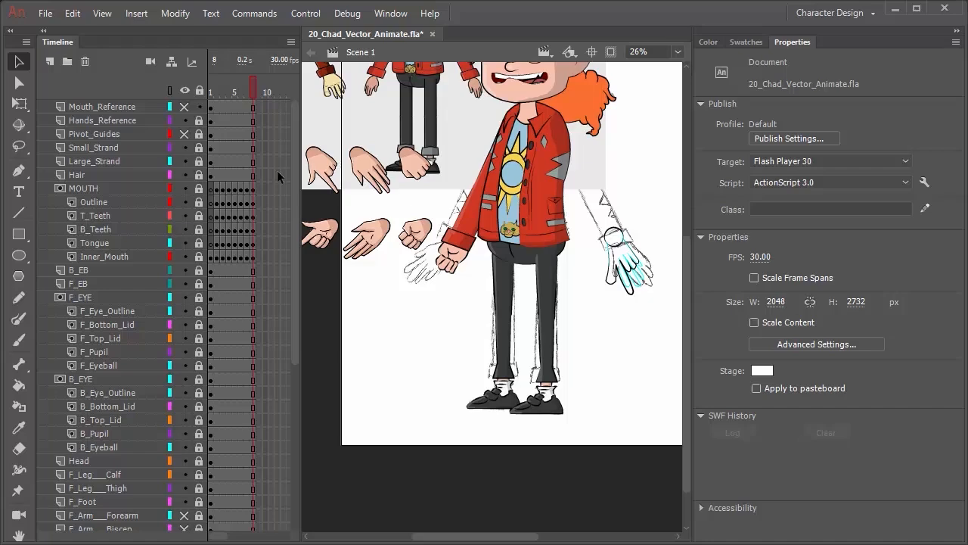
- Duplicate the F_Point and F_Open layers together and move both copies directly above B_Hand in the layer order
scroll(185, 408, down, 6)
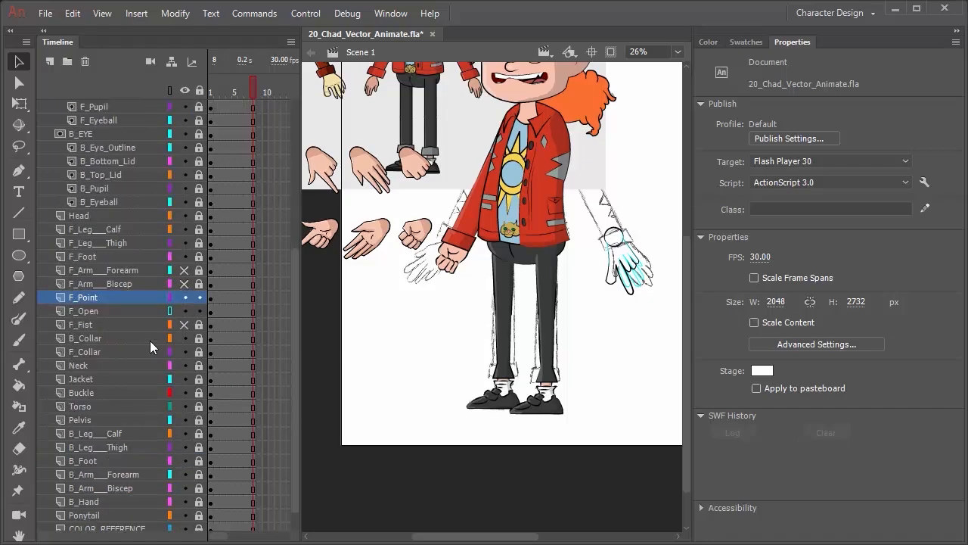
click(98, 307)
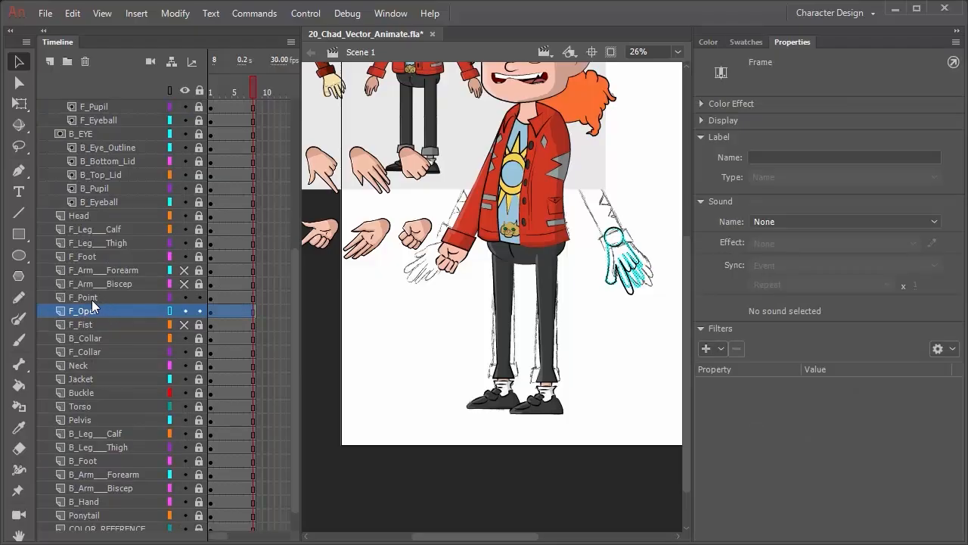
shift+click(91, 300)
right_click(91, 299)
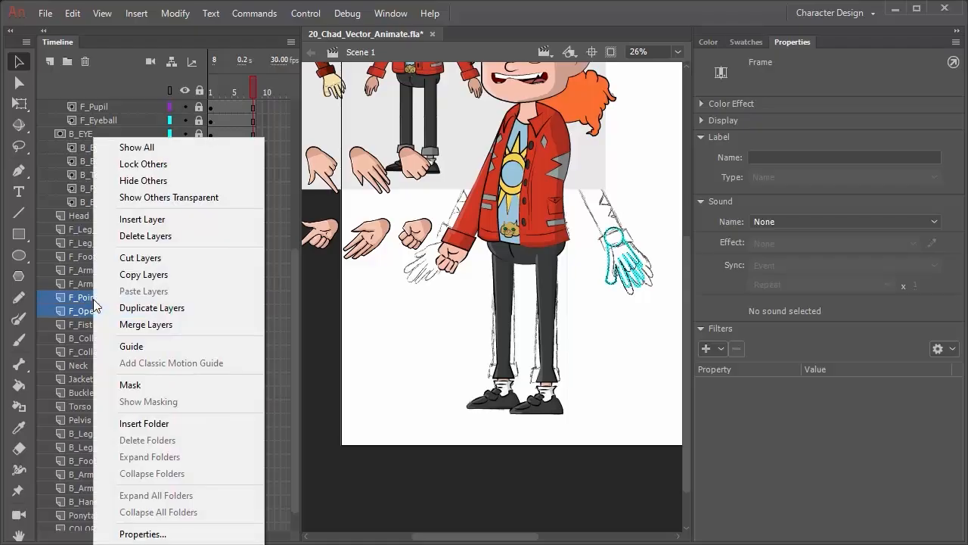
click(141, 306)
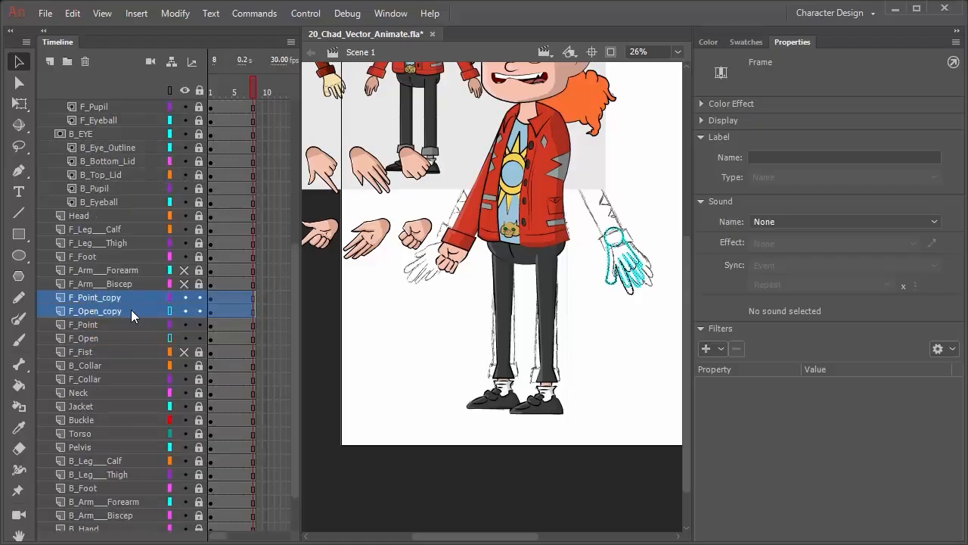
scroll(130, 310, down, 2)
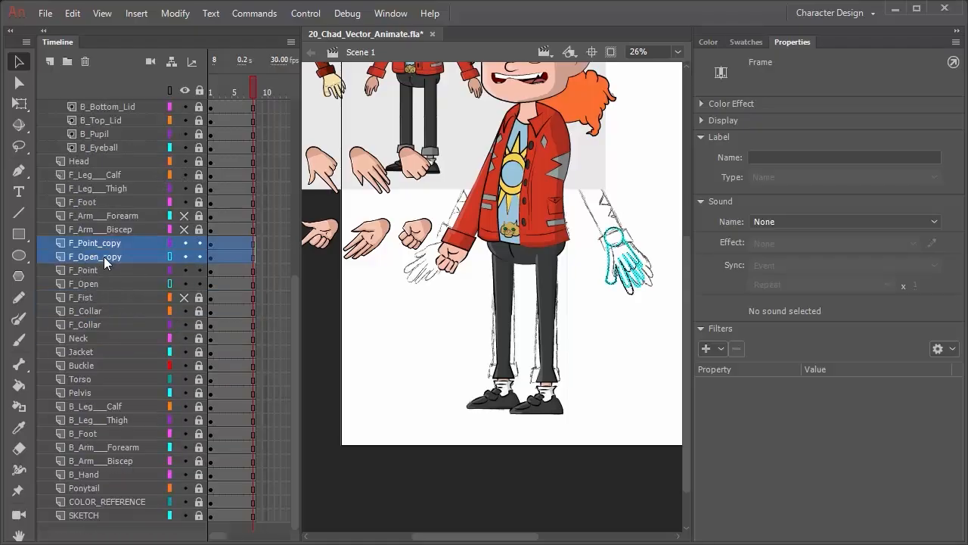
drag(103, 256, 120, 468)
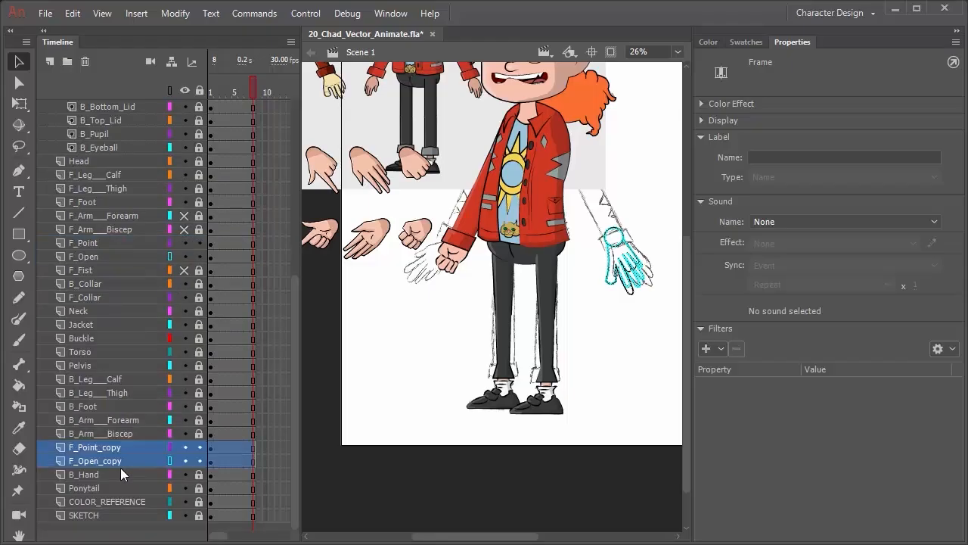
- Rename the B_Hand layer as B_Fist
click(87, 476)
double_click(86, 476)
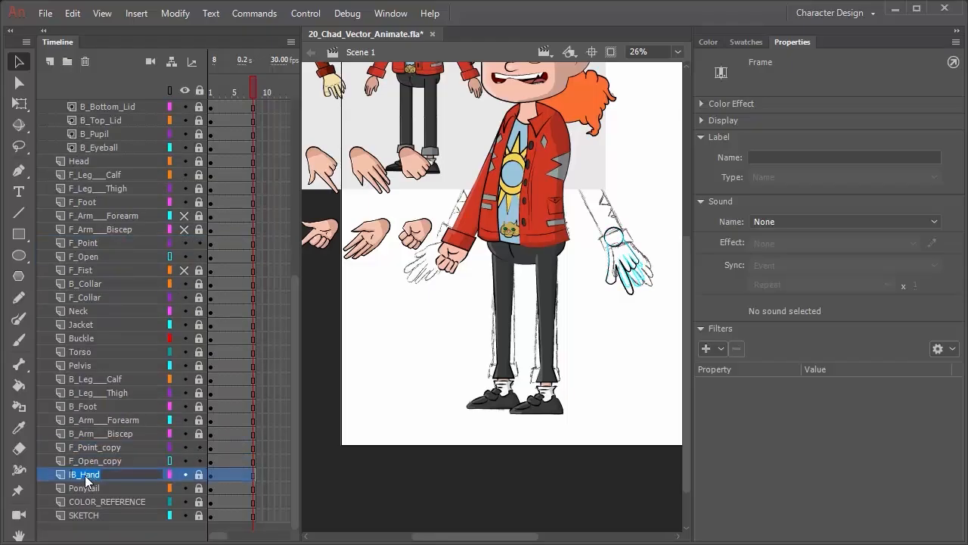
click(105, 483)
drag(100, 474, 85, 475)
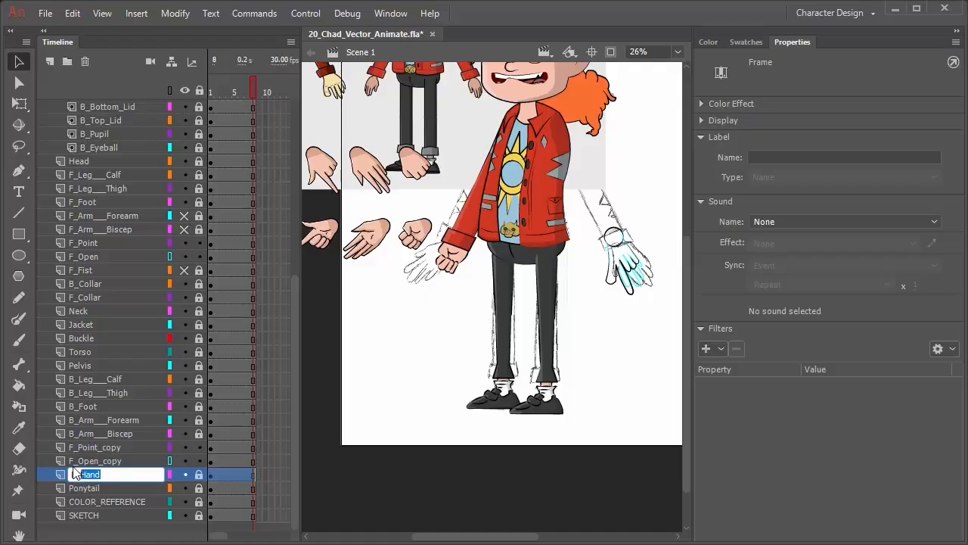
text(Fist)
key(Return)
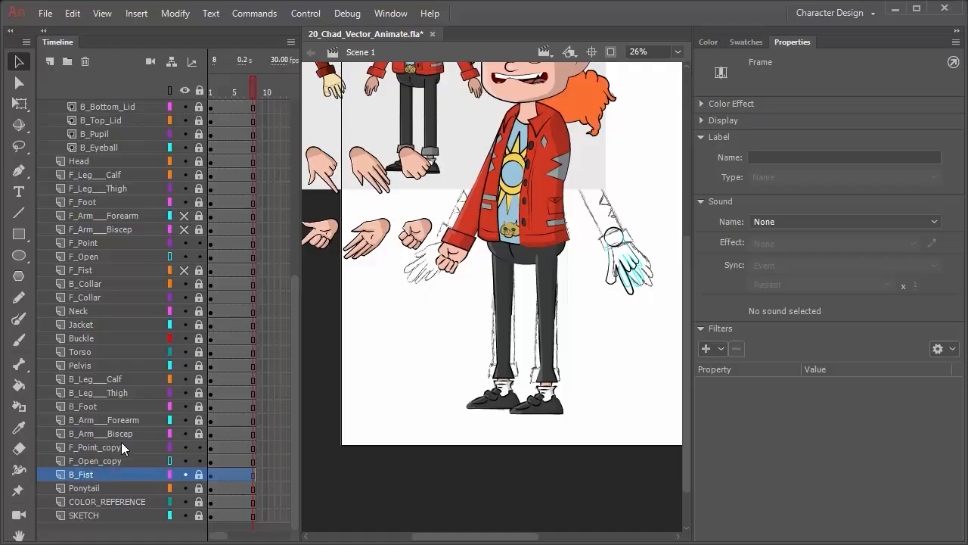
- Rename the duplicated hand layers as B_Open and B_Point
double_click(94, 459)
text(B_Open)
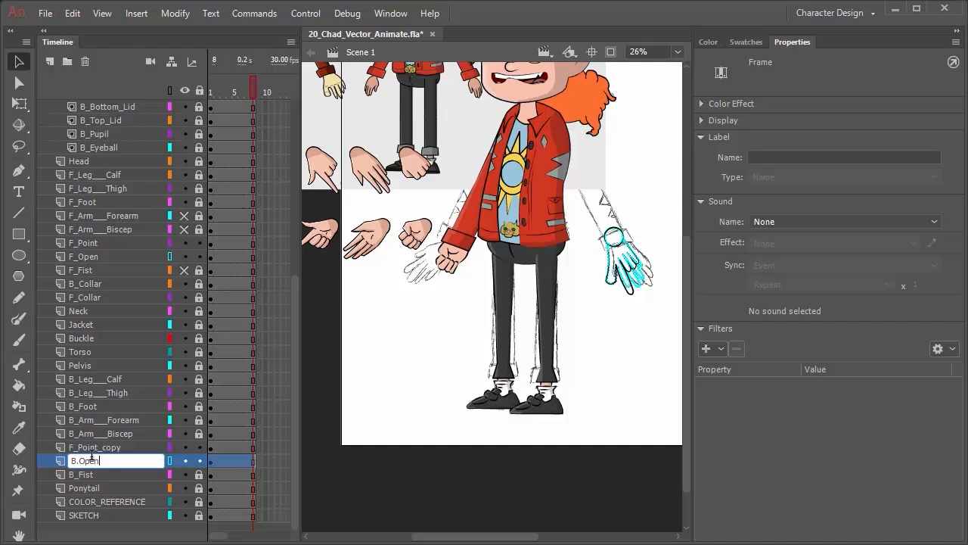
key(Return)
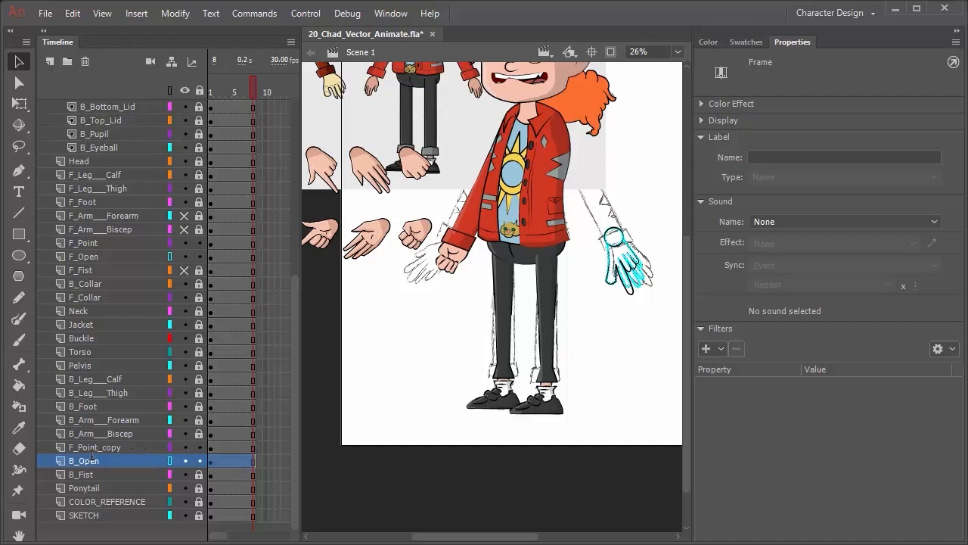
double_click(93, 447)
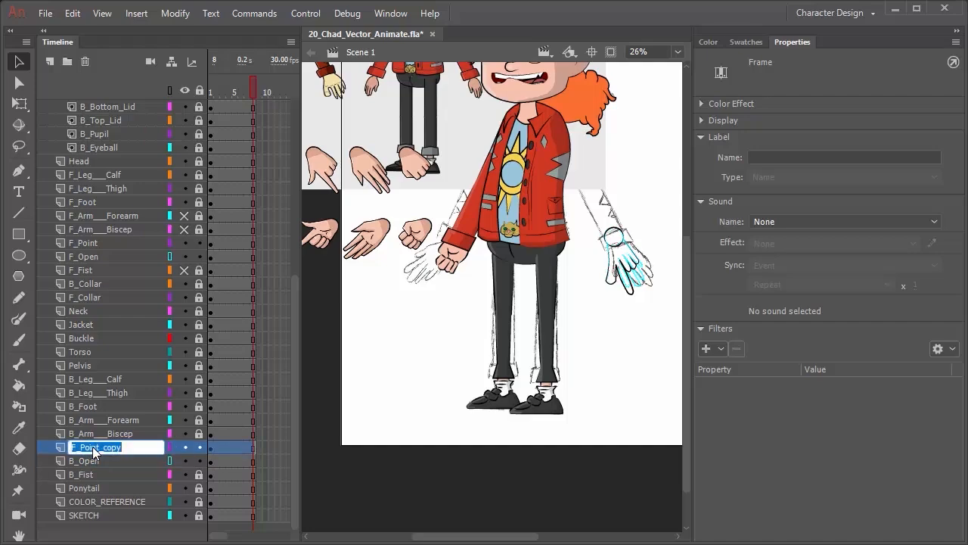
text(B_Point)
key(Return)
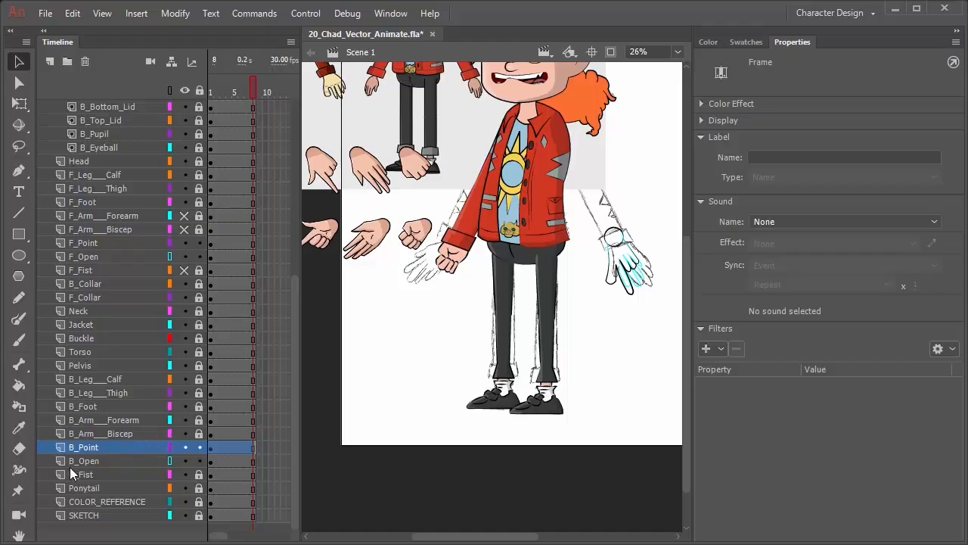
- Unlock B_Fist at frame 1 and switch B_Open from outline display to full display
click(83, 470)
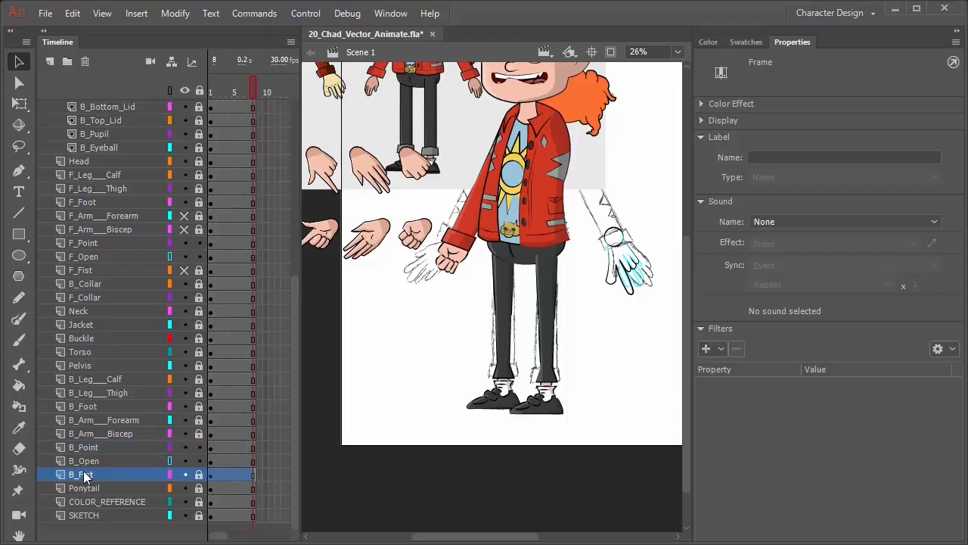
click(210, 476)
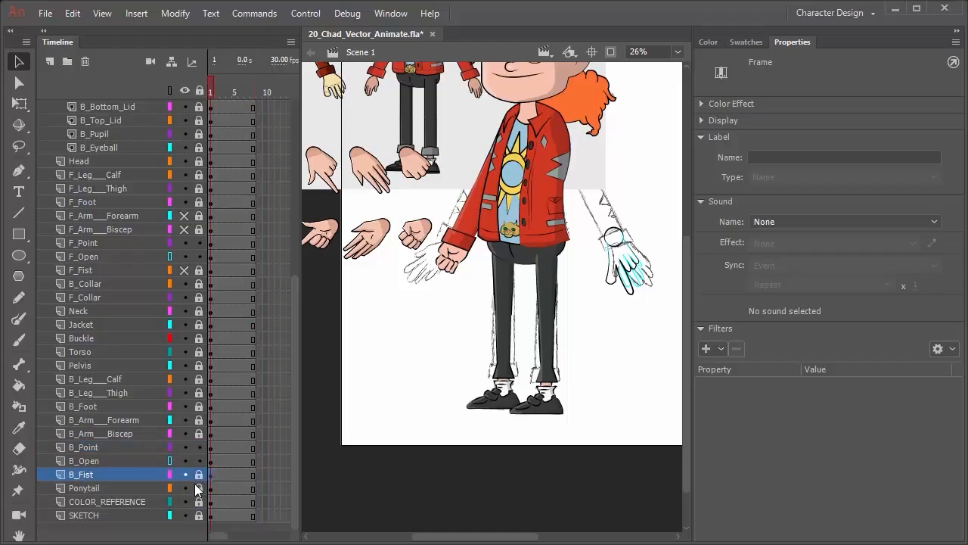
click(200, 475)
click(454, 266)
click(211, 461)
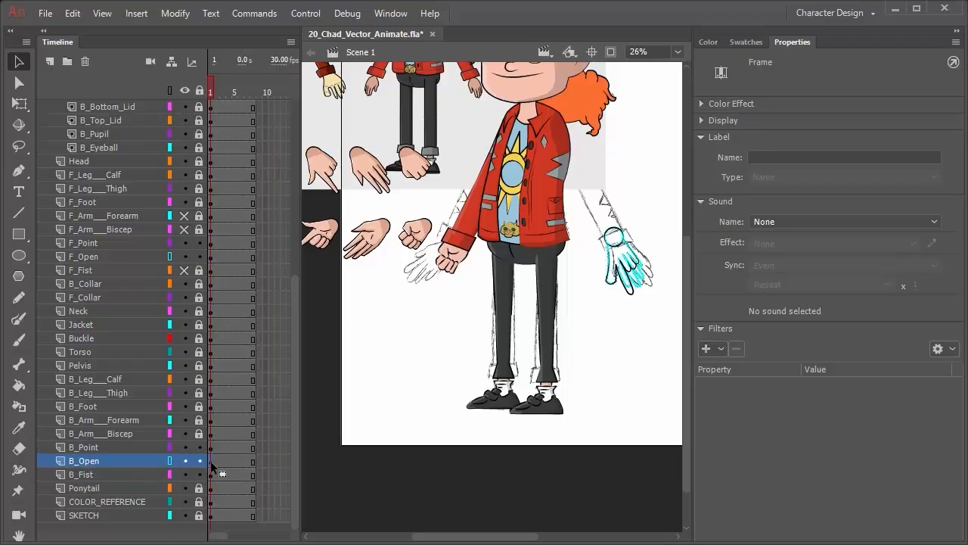
click(165, 461)
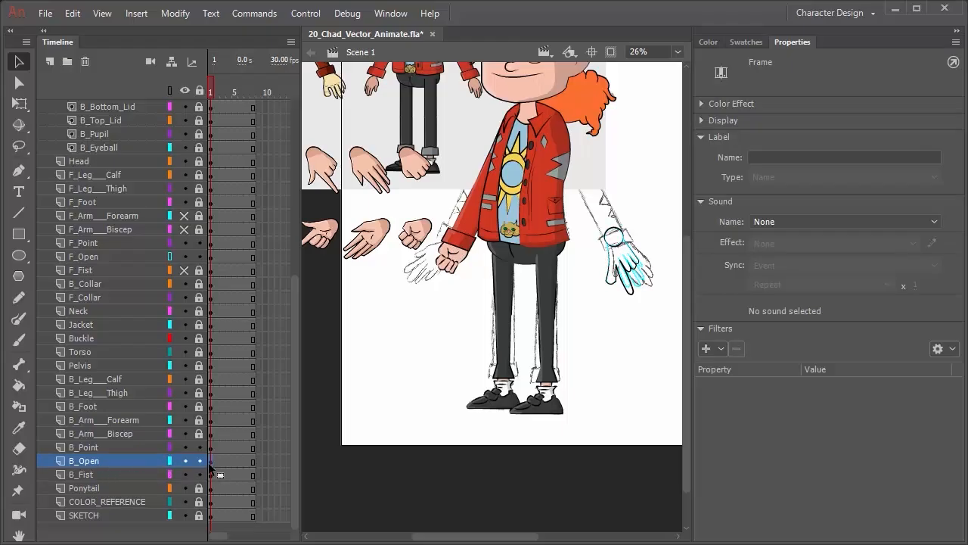
- Move the B_Open hand horizontally across the stage onto the back arm's wrist, over the fist
key(shift+Left)
key(shift+Left)
key(shift+Left)
key(shift+Left)
key(shift+Left)
key(shift+Left)
key(shift+Left)
key(shift+Left)
key(shift+Left)
key(shift+Left)
key(shift+Left)
key(shift+Left)
key(shift+Left)
key(shift+Left)
key(shift+Left)
key(shift+Left)
key(shift+Left)
key(shift+Left)
key(shift+Left)
key(shift+Left)
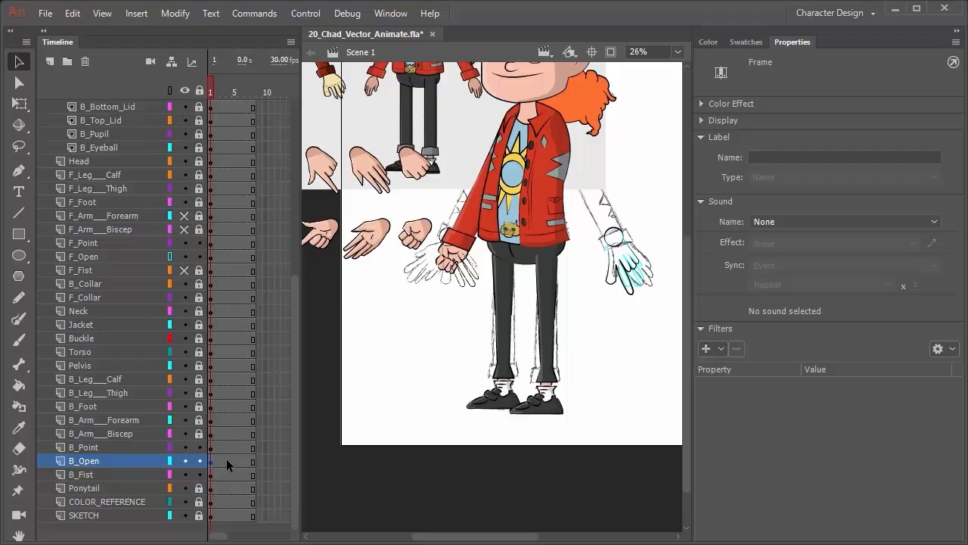
- Turn off object snapping and rotate the B_Open hand clockwise about its wrist toward the sketched back hand
key(q)
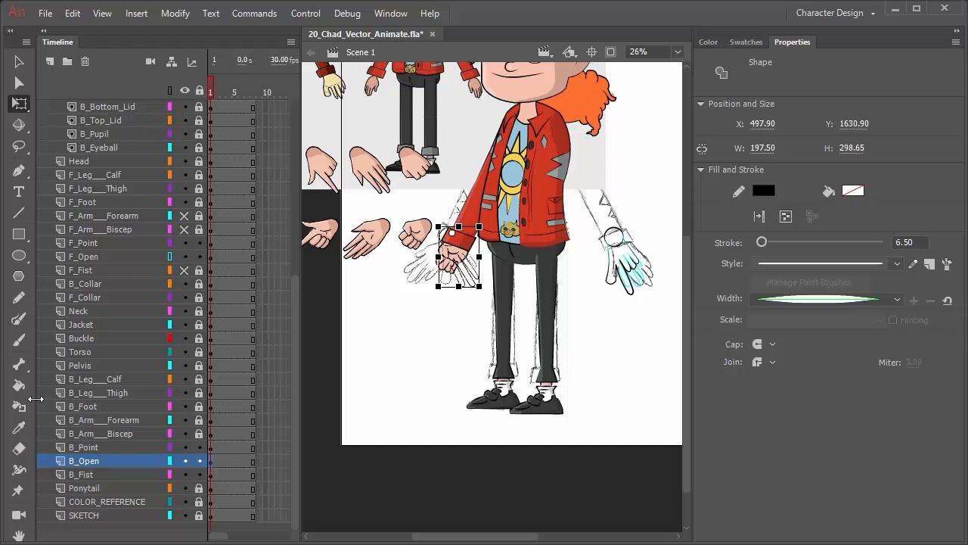
drag(36, 398, 65, 424)
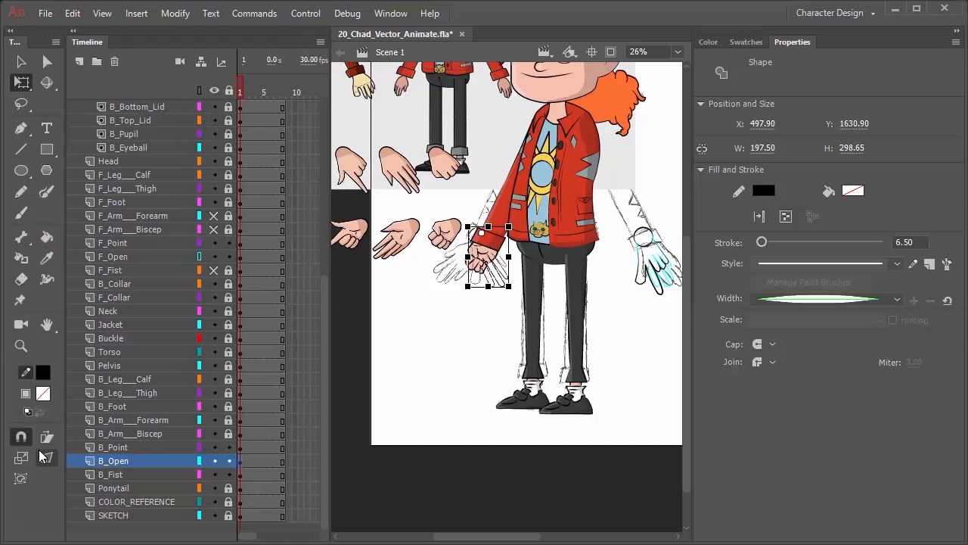
click(22, 436)
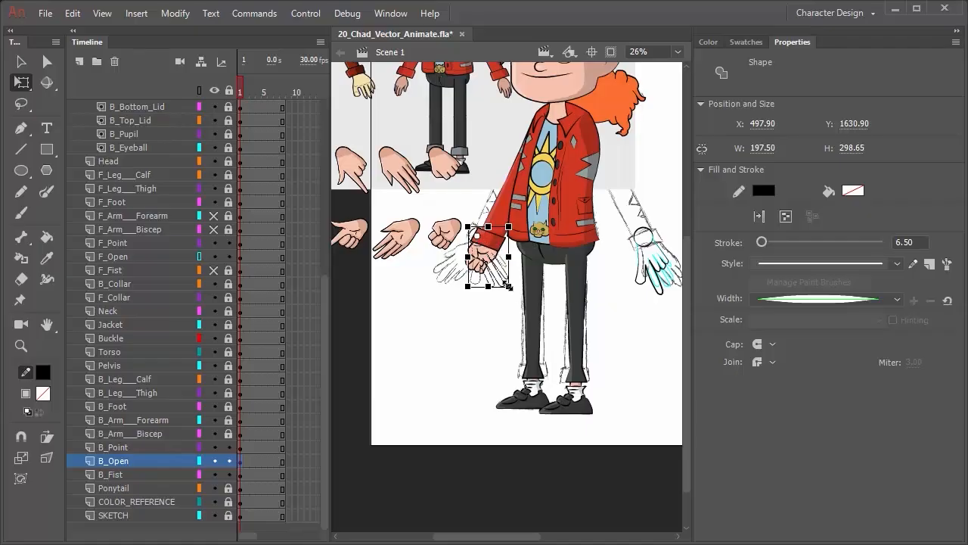
drag(514, 291, 448, 337)
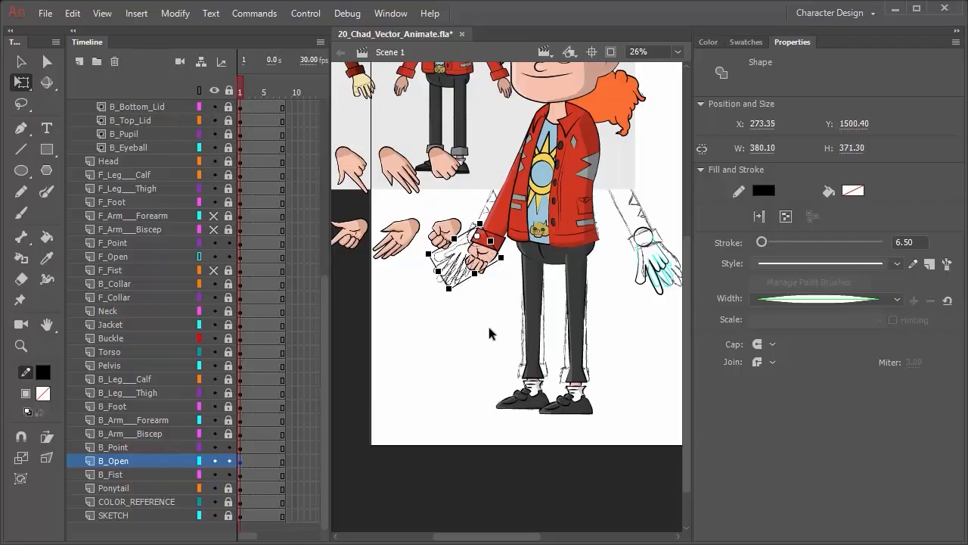
- Nudge the rotated B_Open hand into line with the back arm's cuff and wrist
key(shift+Right)
key(shift+Right)
key(shift+Right)
key(shift+Down)
key(shift+Left)
key(Left)
key(Left)
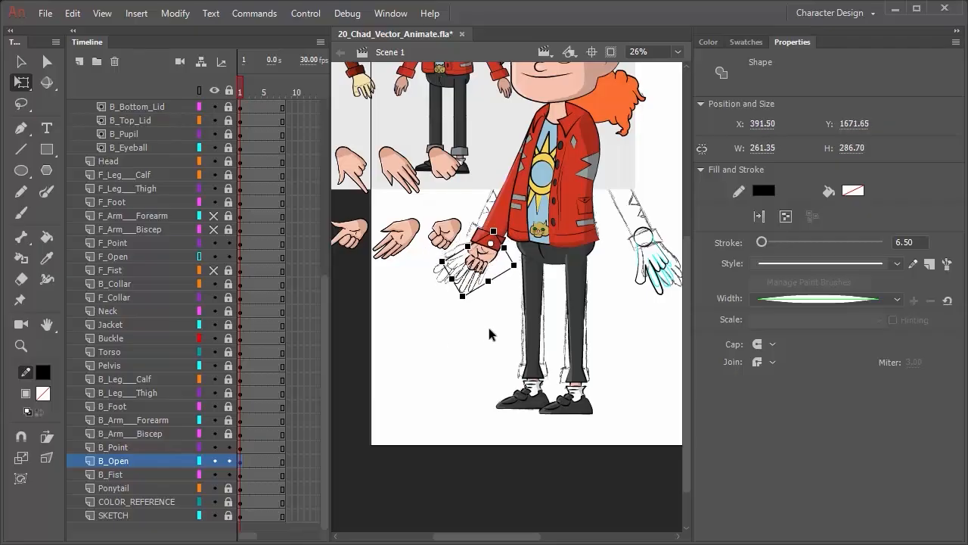
key(Up)
key(Up)
key(Up)
key(Up)
key(Up)
key(Up)
key(Up)
key(Left)
key(Right)
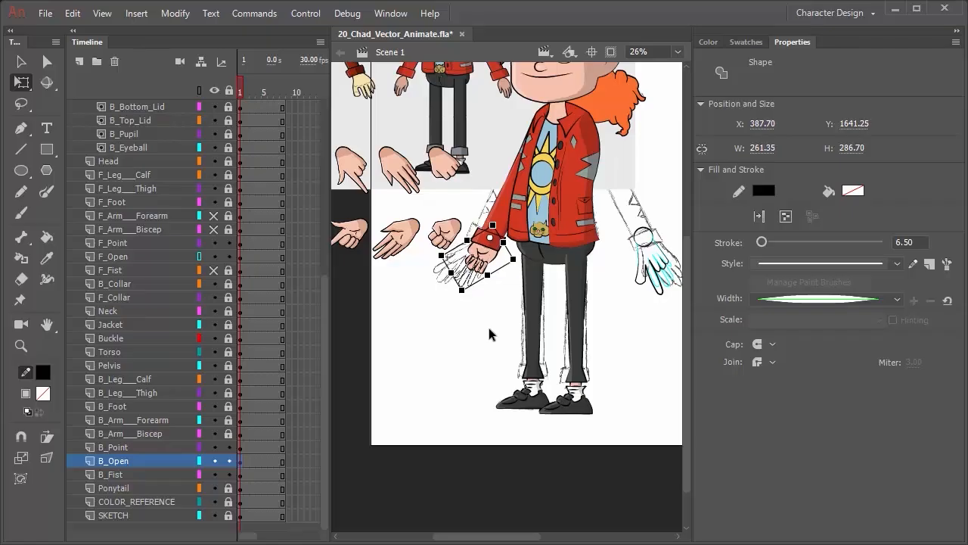
- Nudge the B_Open hand at the back arm's wrist and rotate it slightly counterclockwise
key(Right)
key(Up)
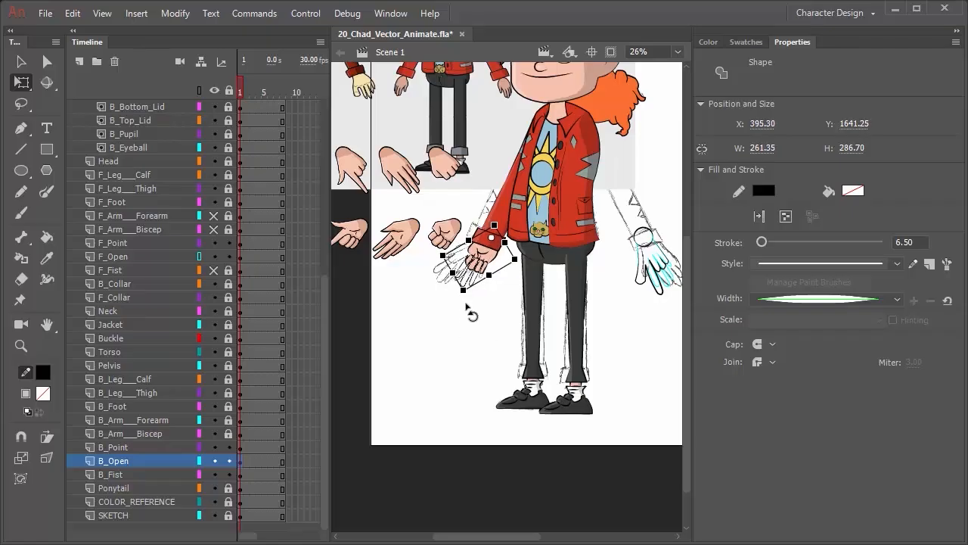
drag(467, 315, 471, 329)
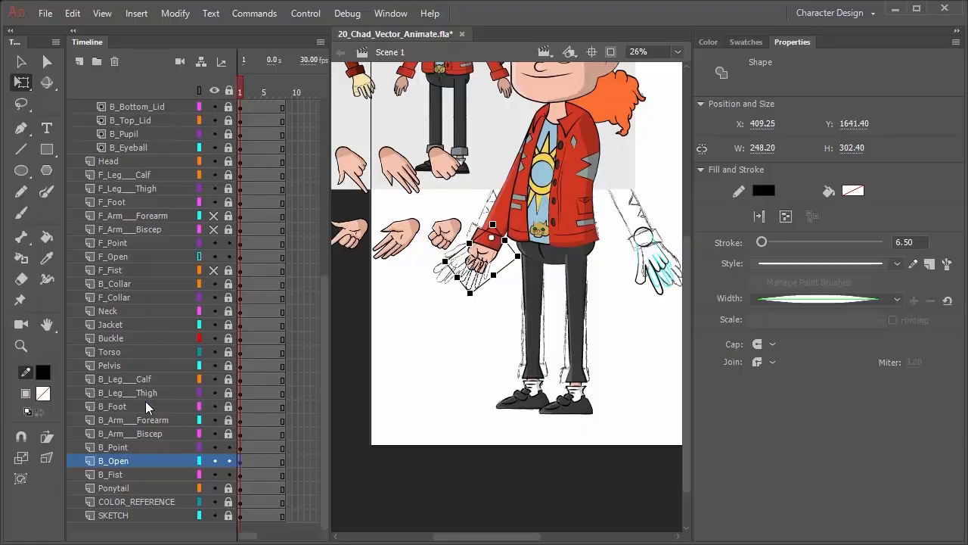
- Move the B_Point hand horizontally across the stage to the back arm and down into the clear space below it
click(126, 447)
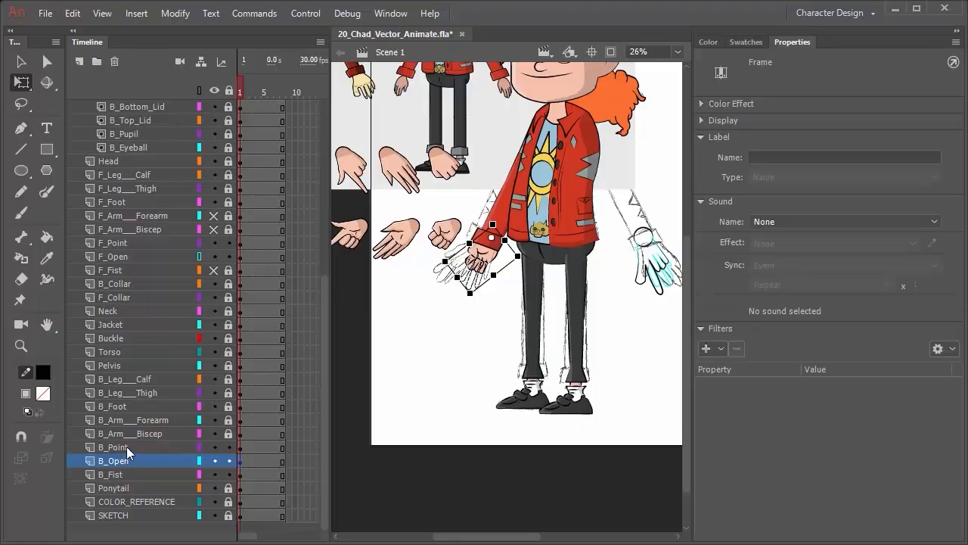
key(shift+Left)
key(shift+Left)
key(shift+Left)
key(shift+Left)
key(shift+Left)
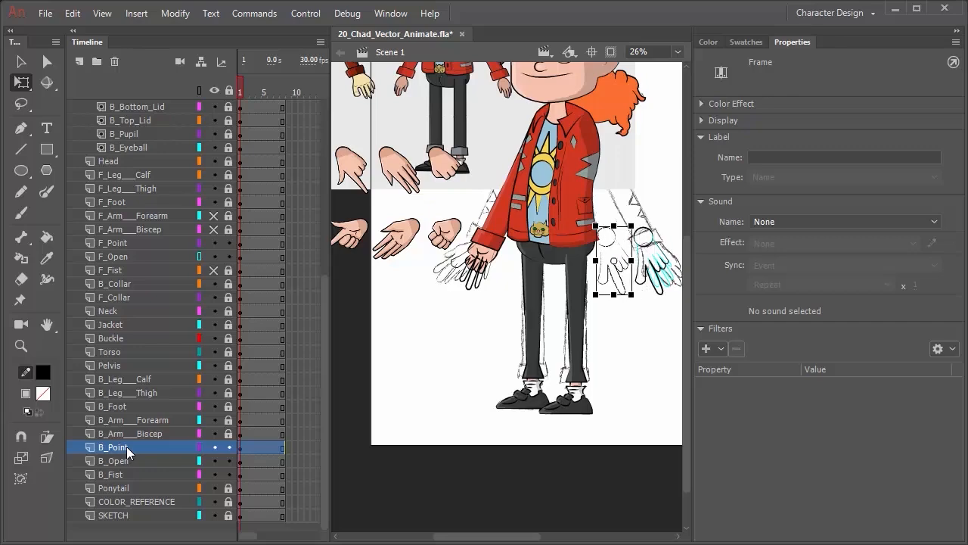
key(shift+Left)
key(shift+Left)
key(shift+Left)
key(shift+Left)
key(shift+Left)
key(shift+Left)
key(shift+Left)
key(shift+Left)
key(shift+Left)
key(shift+Left)
key(shift+Left)
key(shift+Left)
key(shift+Left)
key(shift+Left)
key(shift+Left)
key(shift+Left)
key(shift+Left)
key(shift+Left)
key(shift+Left)
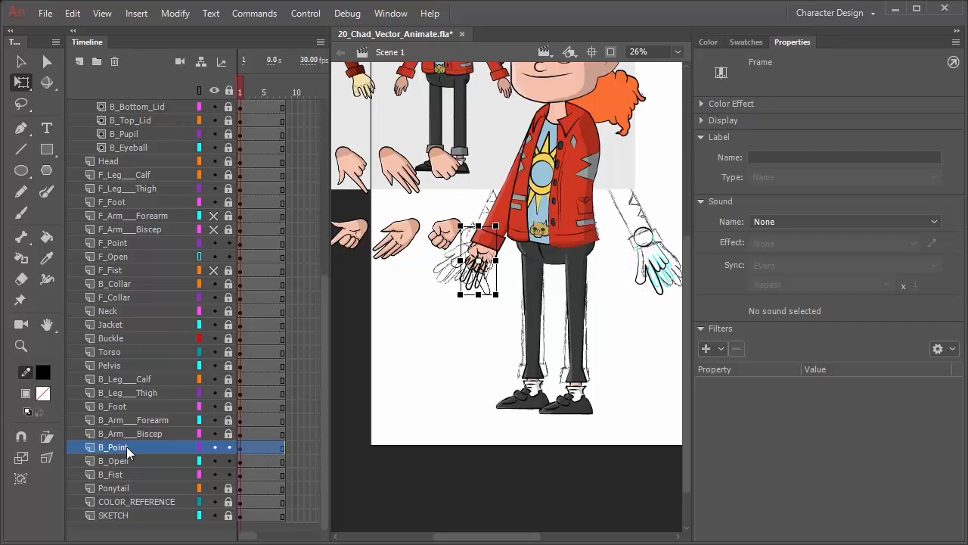
key(shift+Down)
key(shift+Down)
key(shift+Down)
key(shift+Down)
key(shift+Down)
key(shift+Down)
key(shift+Down)
key(shift+Down)
key(shift+Down)
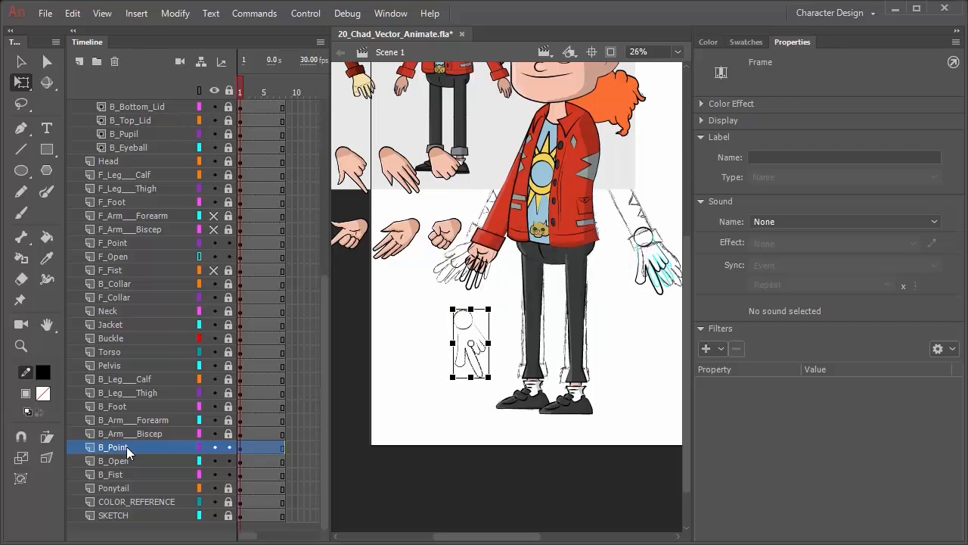
- Rotate the B_Point hand clockwise about its wrist circle and raise it toward the back arm's cuff
click(473, 348)
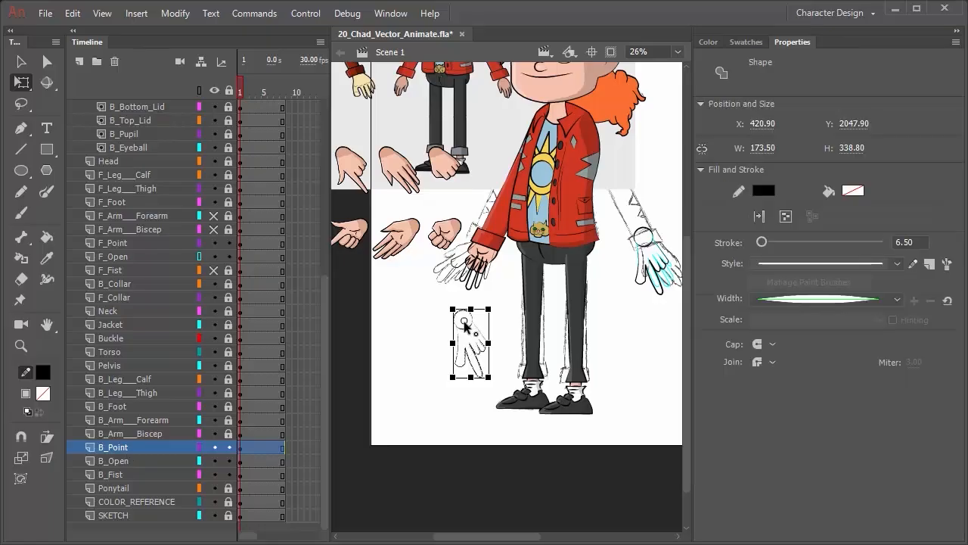
drag(514, 324, 533, 343)
key(shift+Up)
key(shift+Up)
key(shift+Up)
key(shift+Up)
key(shift+Up)
key(shift+Up)
key(shift+Up)
key(shift+Up)
key(shift+Up)
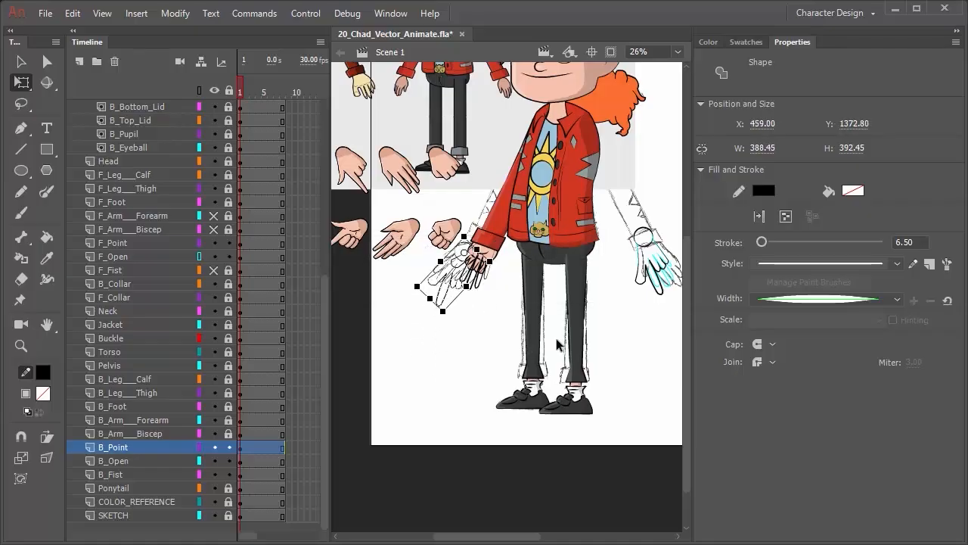
- Nudge the rotated B_Point hand into place so its wrist circle sits inside the back arm's cuff
key(shift+Right)
key(shift+Right)
key(shift+Right)
key(shift+Right)
key(shift+Right)
key(shift+Right)
key(shift+Right)
key(shift+Right)
key(shift+Right)
key(shift+Right)
key(shift+Right)
key(shift+Up)
key(shift+Up)
key(shift+Up)
key(shift+Up)
key(shift+Up)
key(shift+Up)
key(shift+Up)
key(Right)
key(Right)
key(Right)
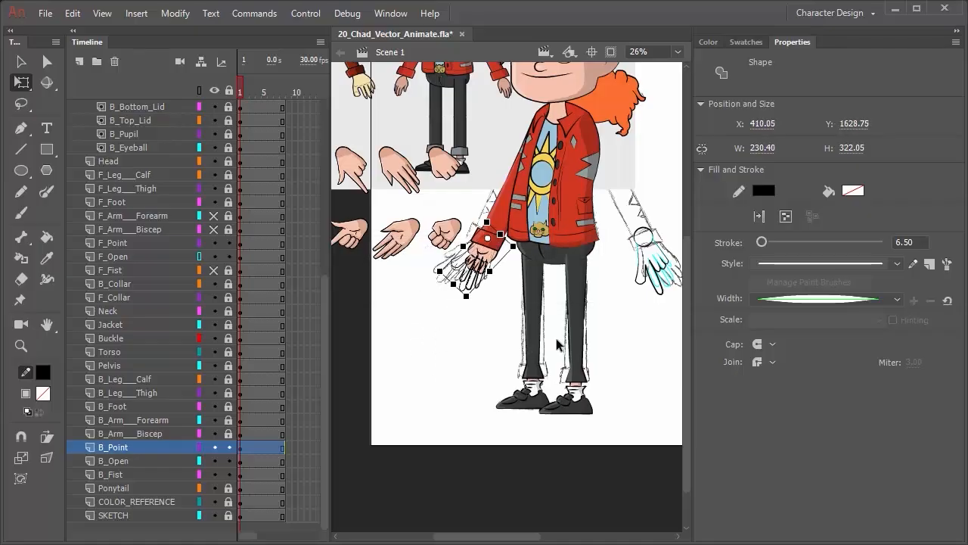
key(Down)
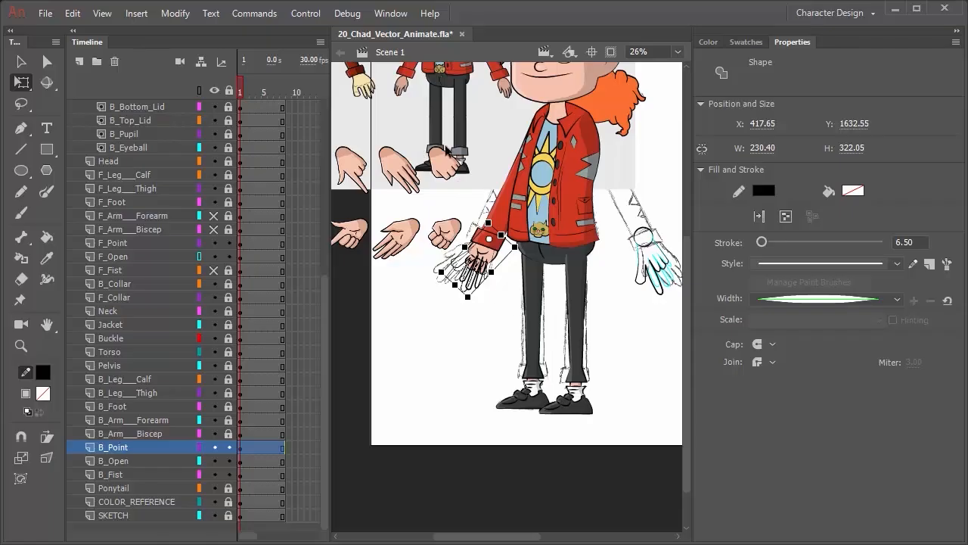
- Hide the B_Fist layer so the line-drawn back hands show without the fist
click(226, 474)
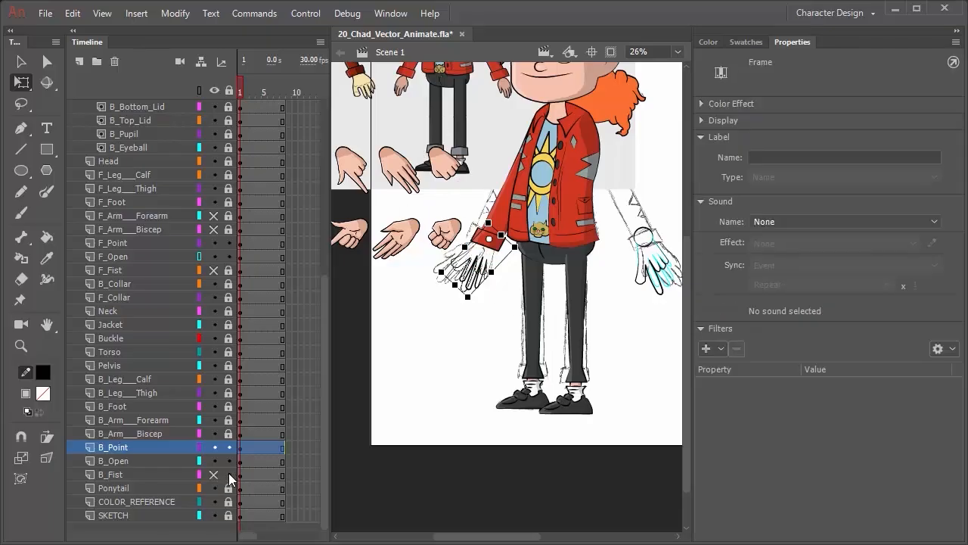
scroll(187, 274, up, 7)
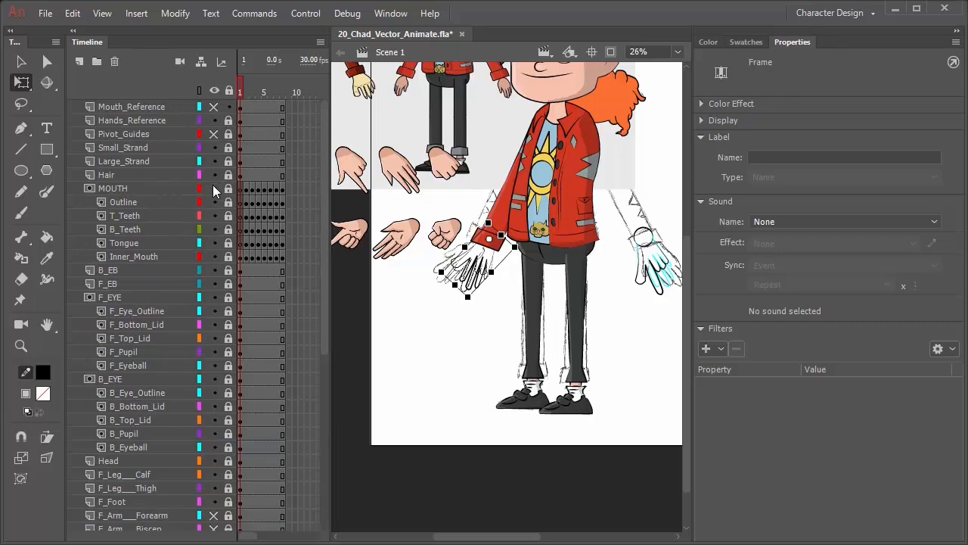
scroll(183, 401, down, 2)
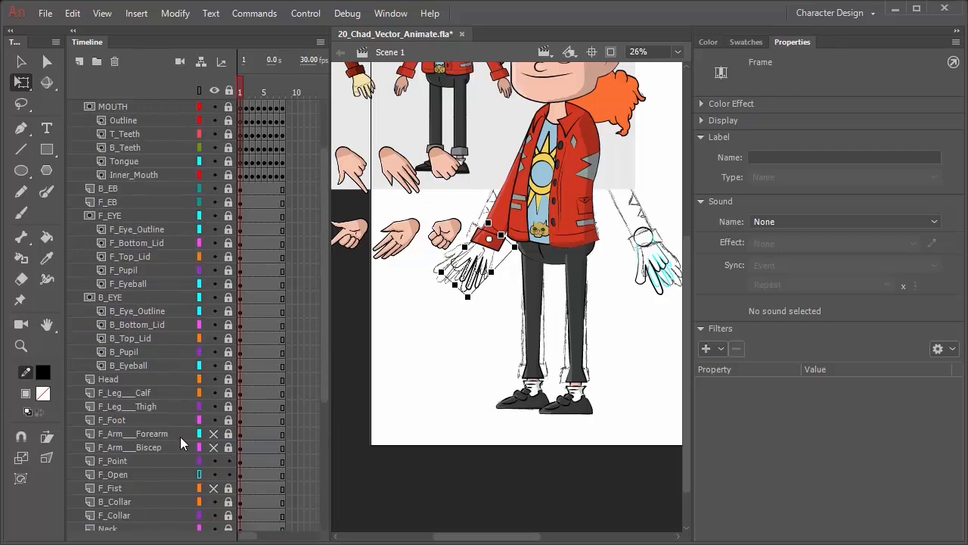
click(199, 475)
click(469, 274)
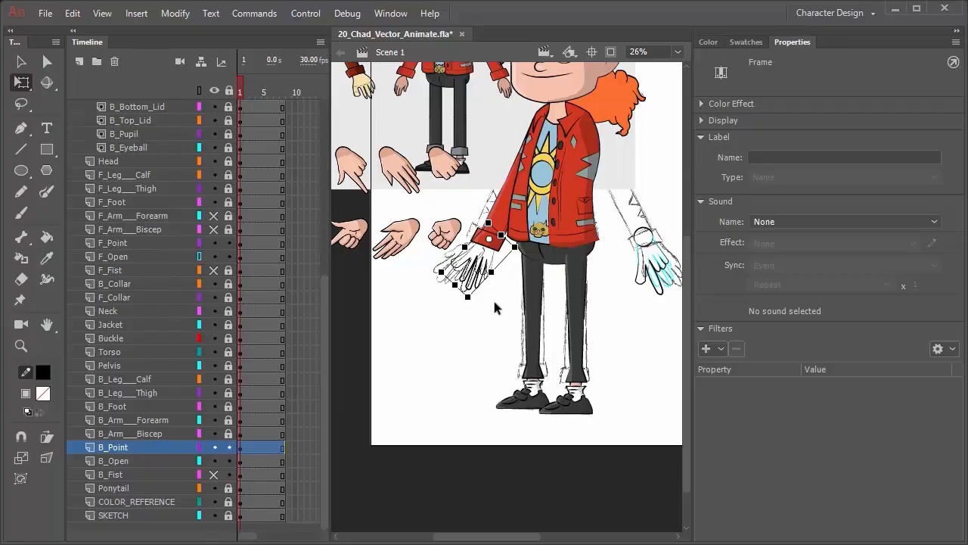
- Hide B_Point and SKETCH to isolate B_Open, and rotate the open hand slightly clockwise about its wrist
click(127, 460)
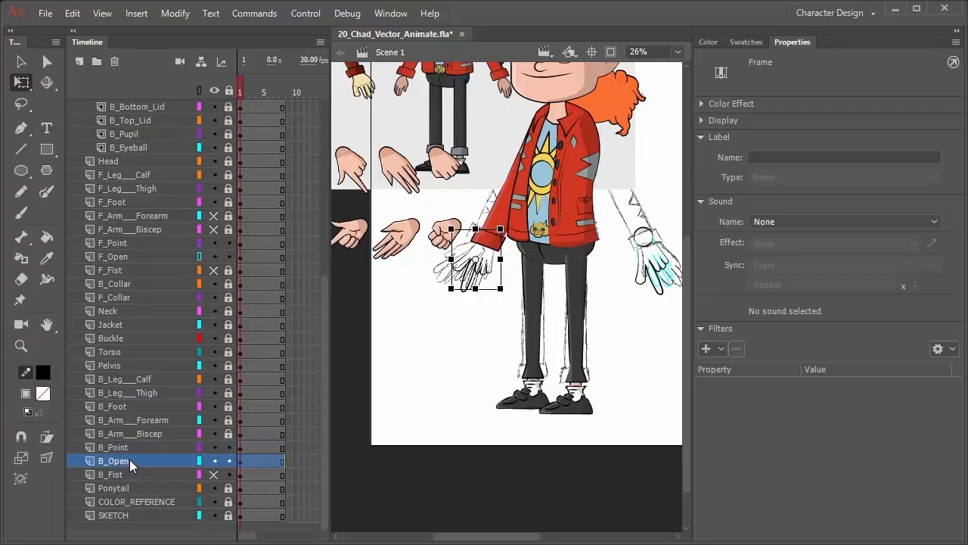
click(215, 448)
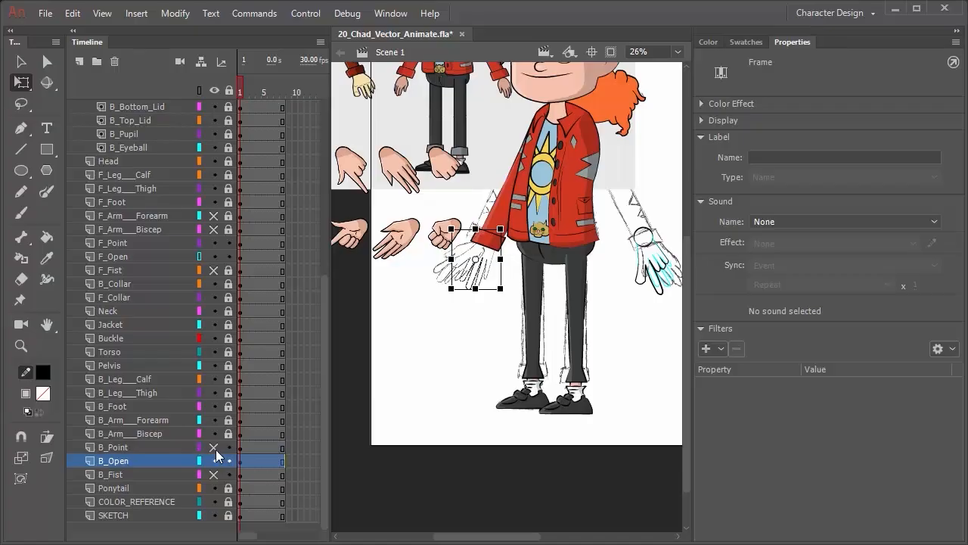
click(215, 515)
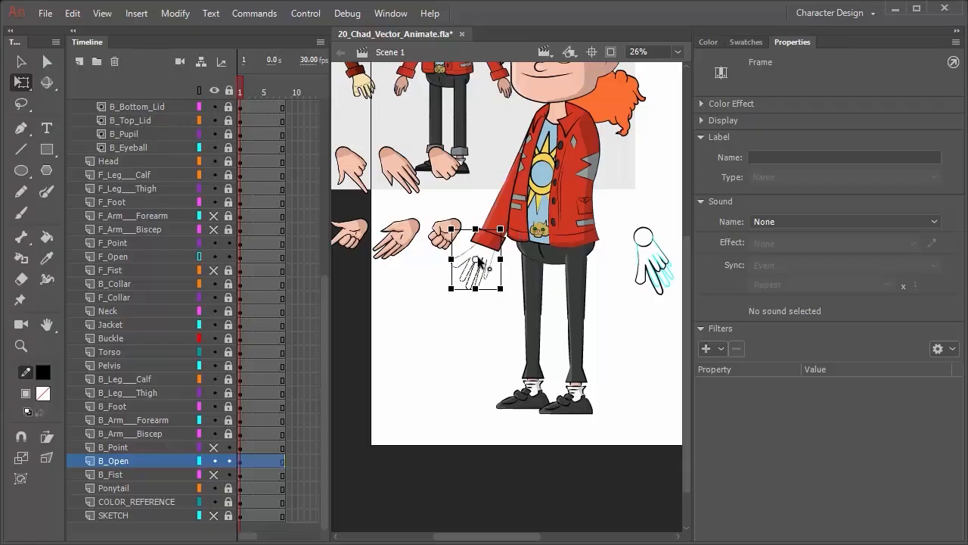
click(488, 242)
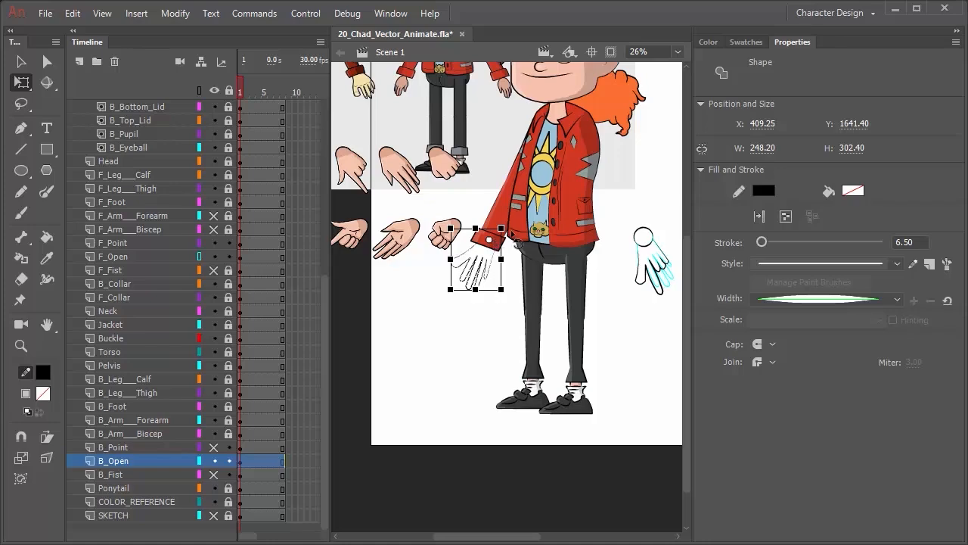
drag(511, 231, 521, 241)
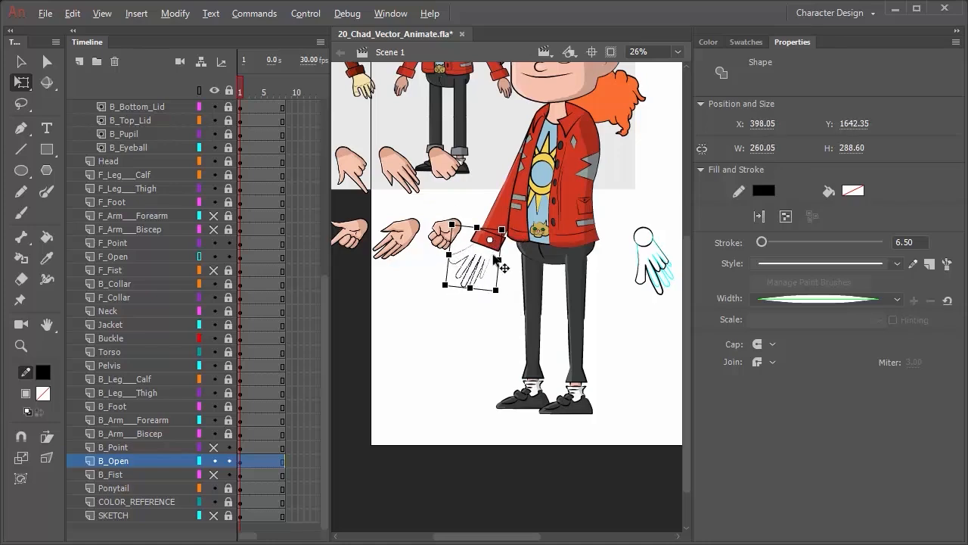
- Draw a thumb crease about 43 px wide and 32 px high with the Line tool, from the thumb's inner corner across the B_Open palm
scroll(492, 261, down, 1)
scroll(492, 259, up, 3)
scroll(487, 337, up, 1)
scroll(488, 342, up, 5)
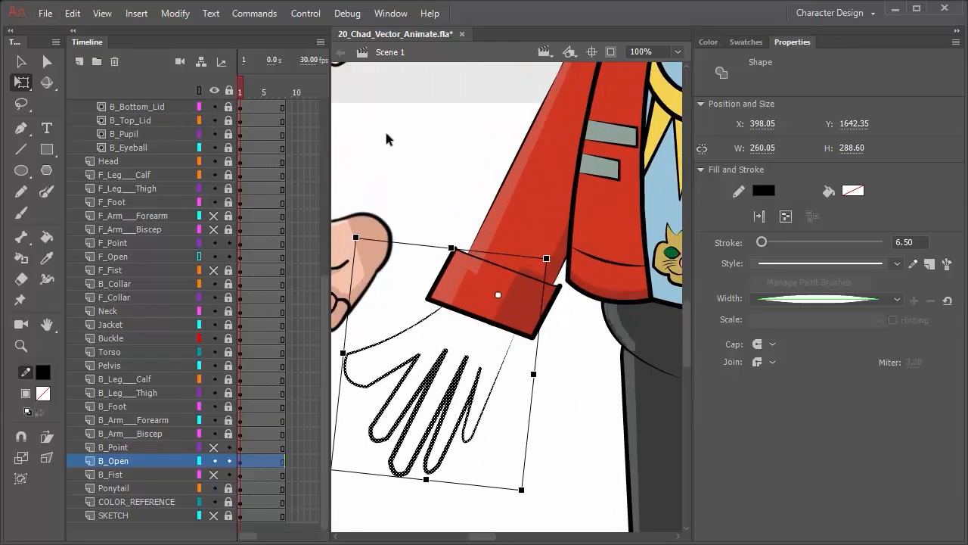
key(n)
drag(468, 204, 608, 100)
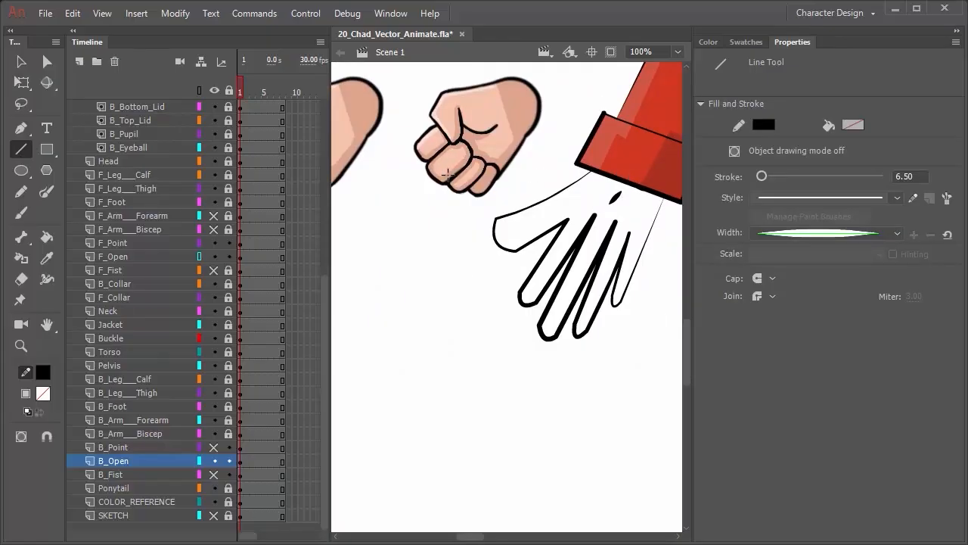
drag(429, 205, 393, 220)
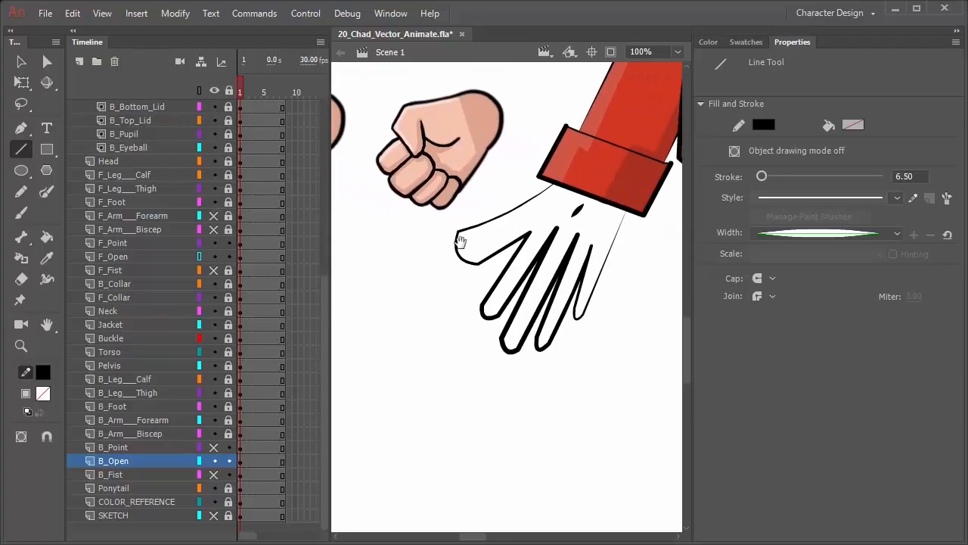
drag(531, 234, 566, 209)
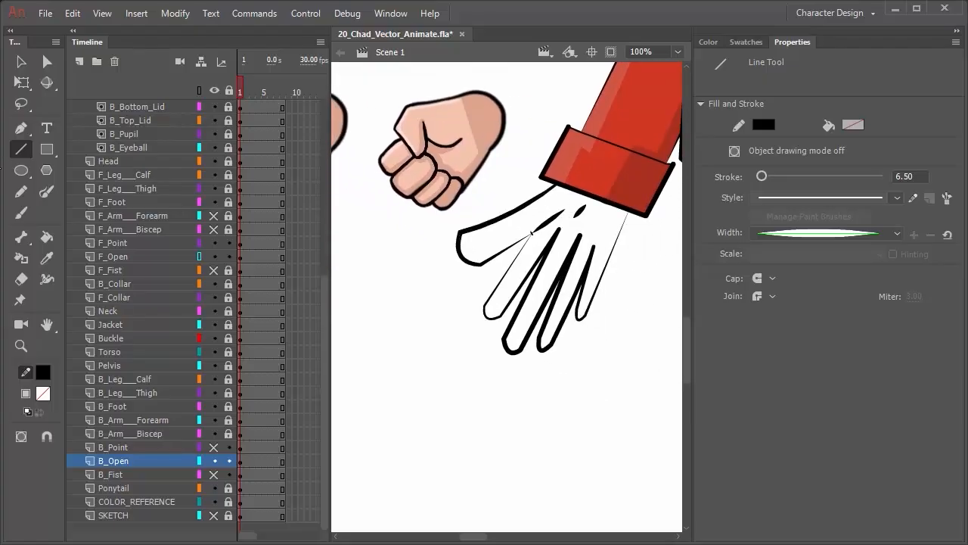
- Apply the one-sided tapered width profile to the new thumb crease on the B_Open hand
click(21, 61)
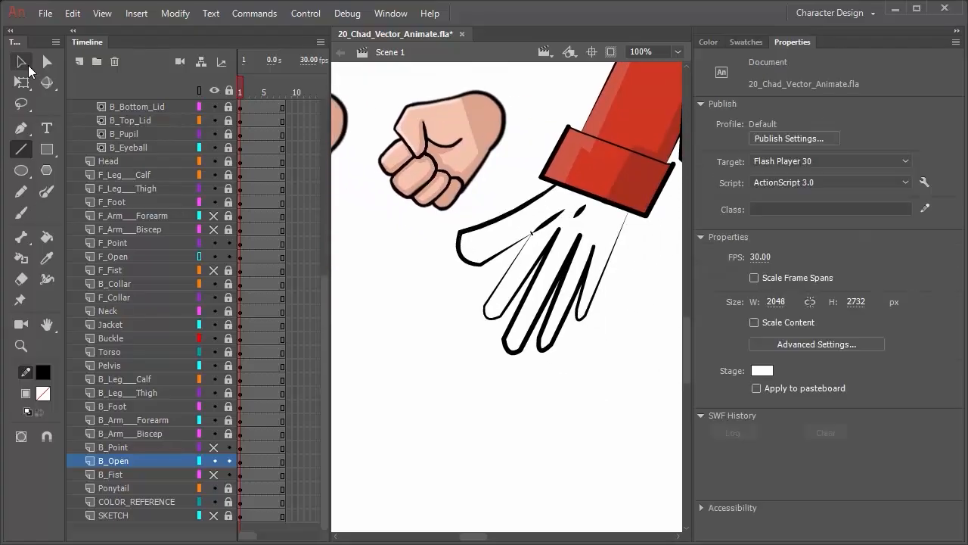
click(534, 235)
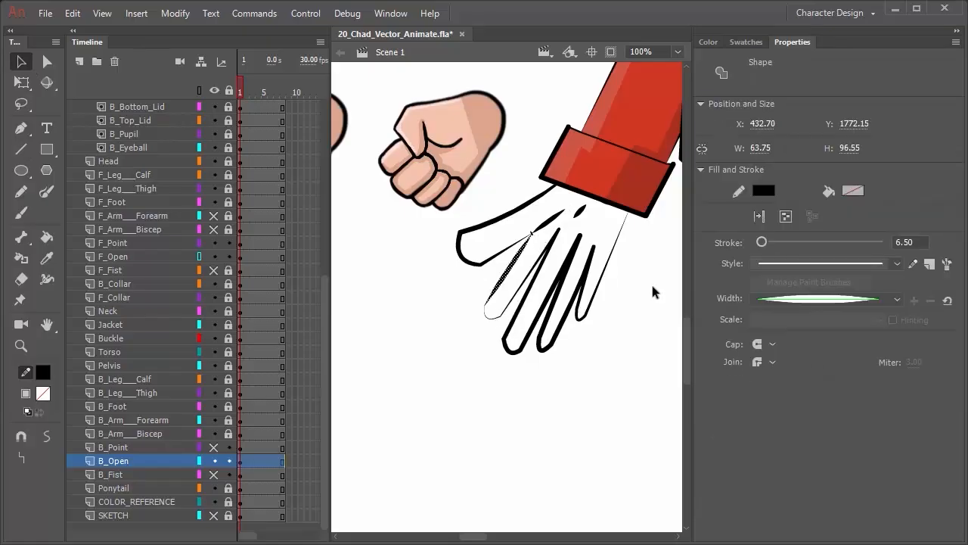
click(545, 225)
click(854, 298)
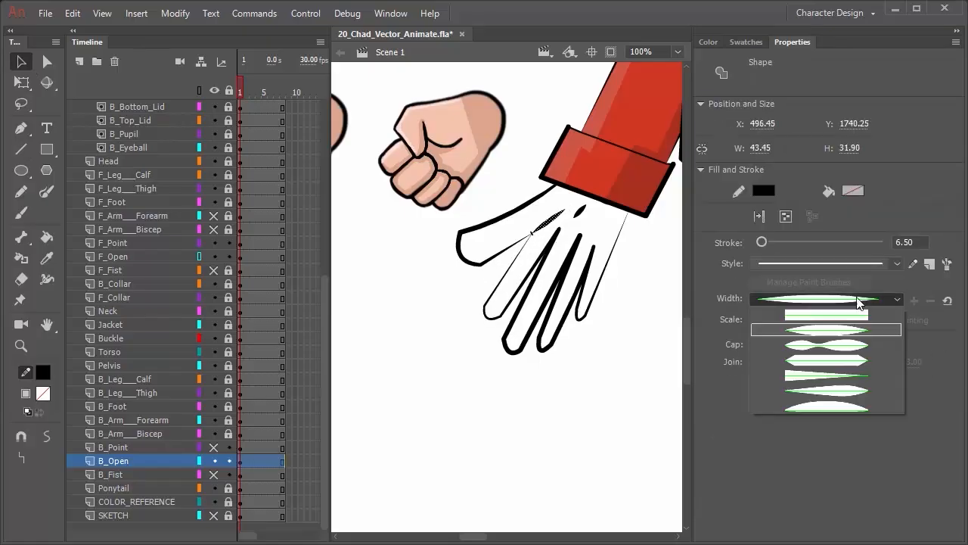
click(824, 376)
click(548, 439)
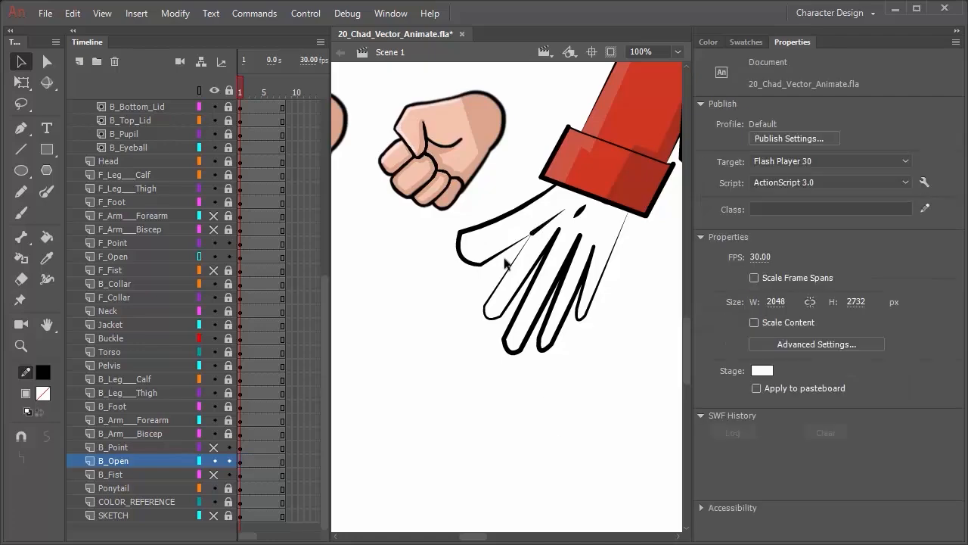
- Reduce the stroke size of the tapered thumb crease on the B_Open hand
click(531, 237)
click(534, 233)
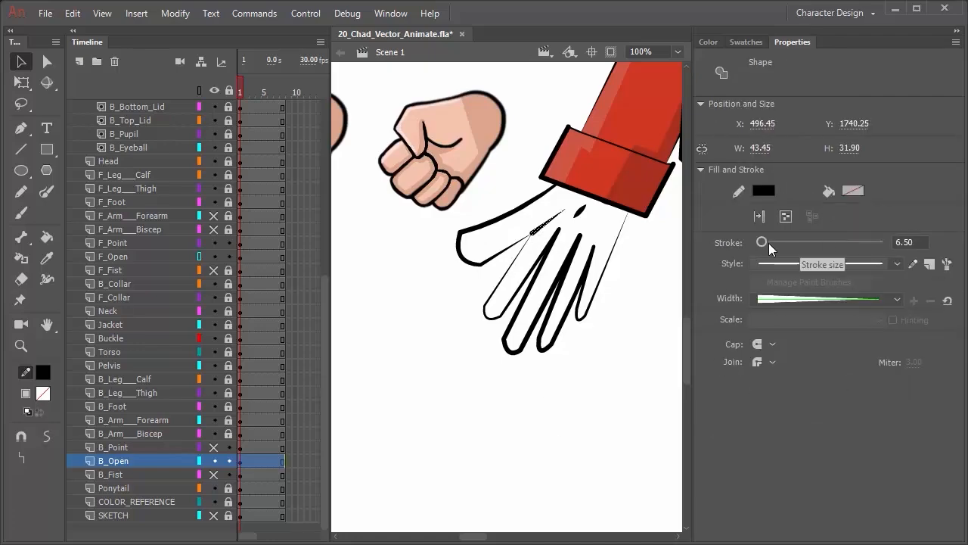
drag(762, 242, 760, 248)
click(592, 397)
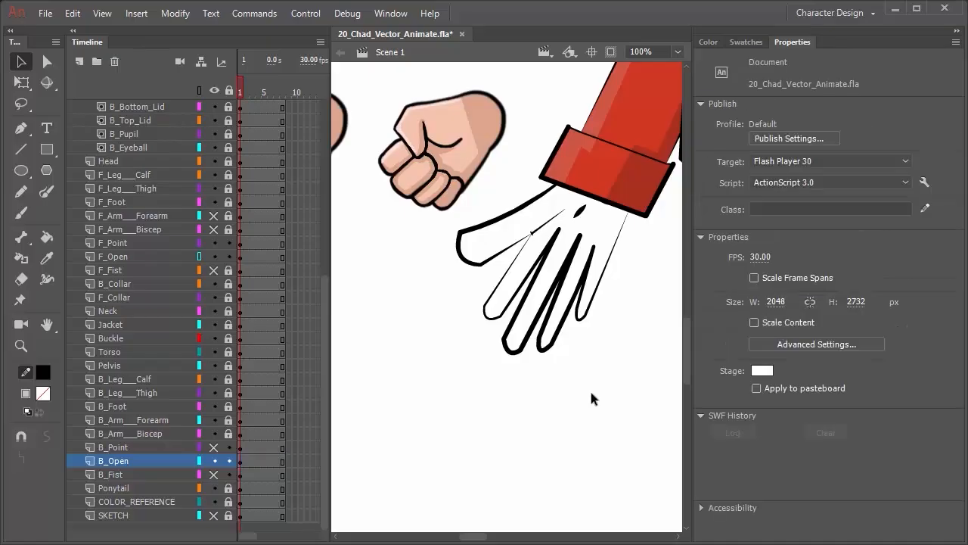
- Set the stroke size of the short palm mark below the B_Open hand's cuff to 3.70
click(579, 211)
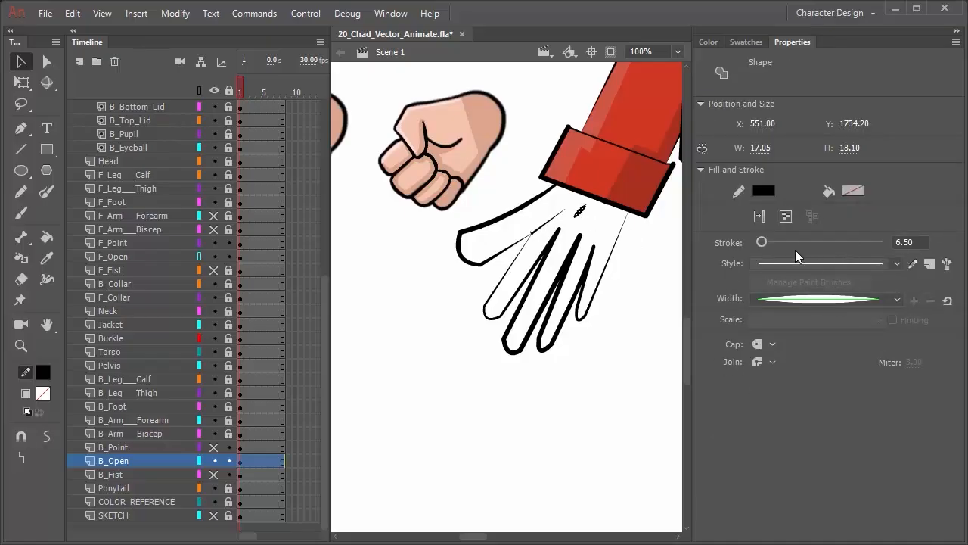
drag(762, 242, 758, 246)
click(579, 382)
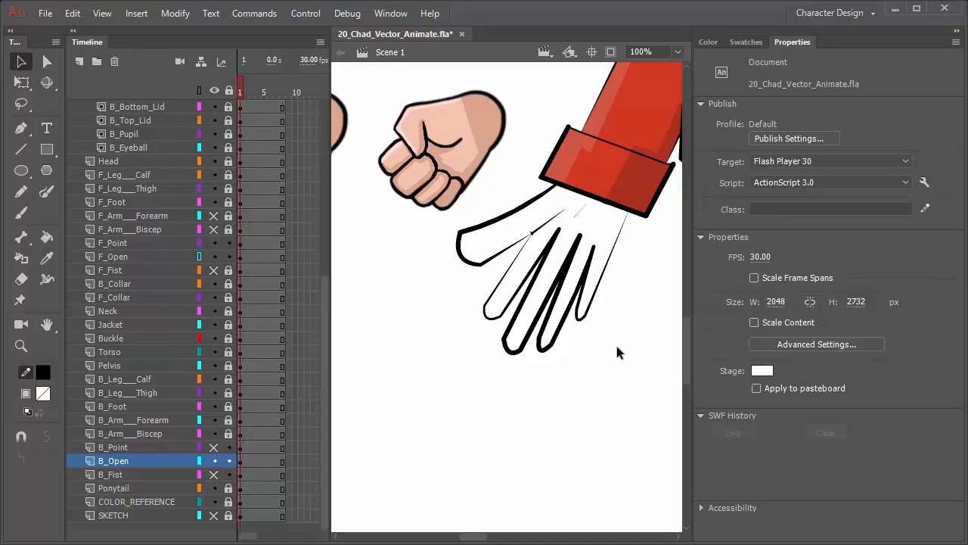
click(580, 212)
drag(758, 242, 759, 244)
click(619, 435)
- Draw short lines at the bases of the B_Open hand's fingers with the Line tool
click(23, 149)
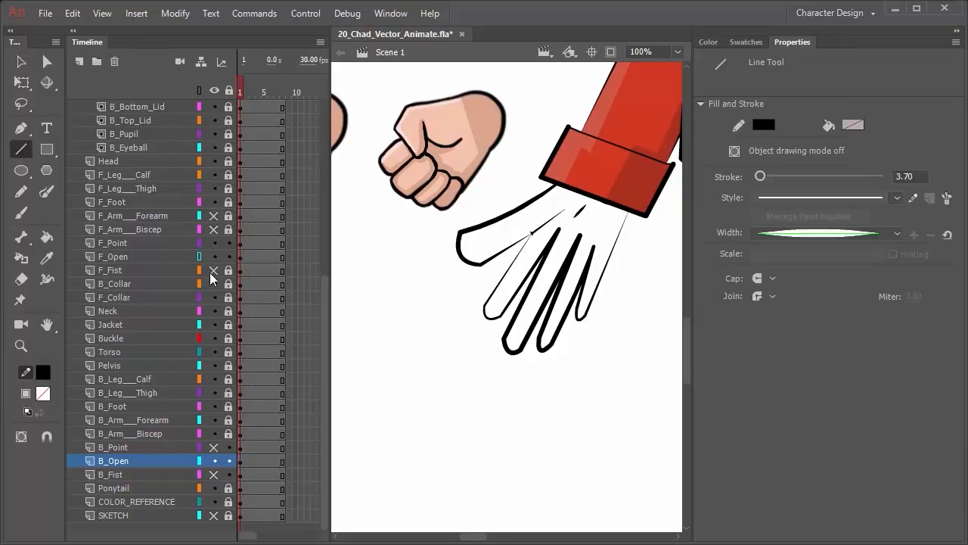
drag(589, 236, 603, 248)
drag(556, 226, 567, 231)
scroll(418, 353, up, 4)
scroll(418, 353, down, 4)
- Adjust the outline curves around the B_Open hand's thumb with the Selection tool
click(21, 63)
drag(482, 266, 484, 222)
drag(500, 260, 491, 258)
drag(491, 223, 482, 237)
- Show the B_Point layer, and hide and lock the B_Open layer
scroll(477, 263, down, 6)
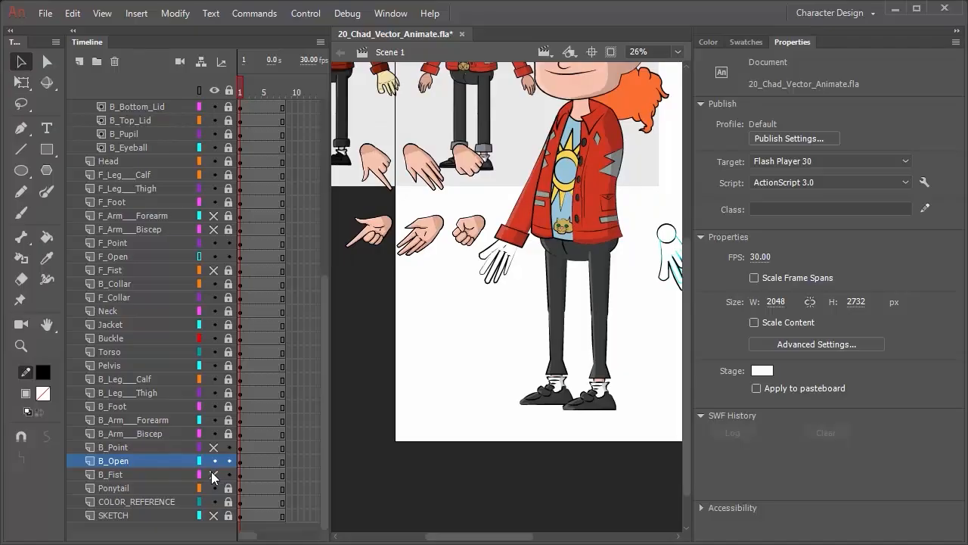
click(215, 446)
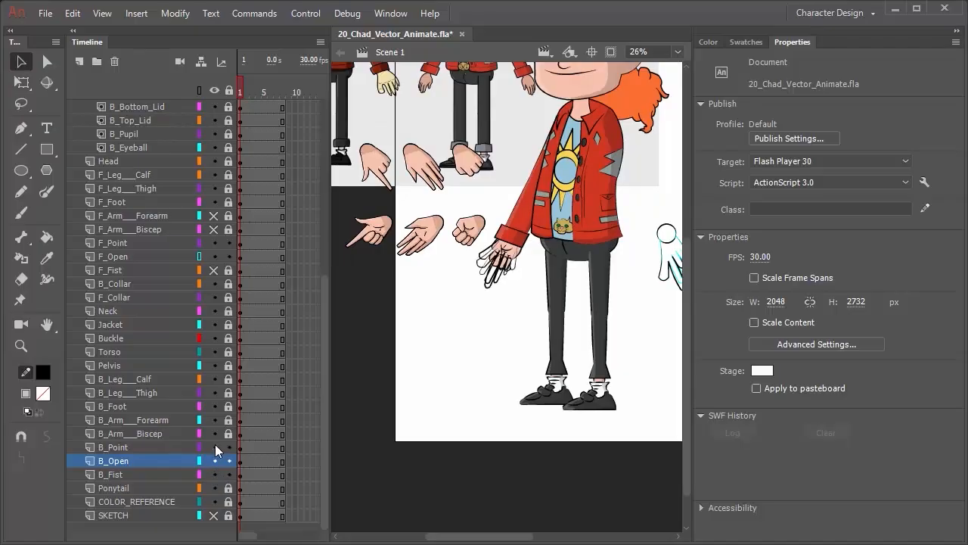
click(215, 461)
click(228, 461)
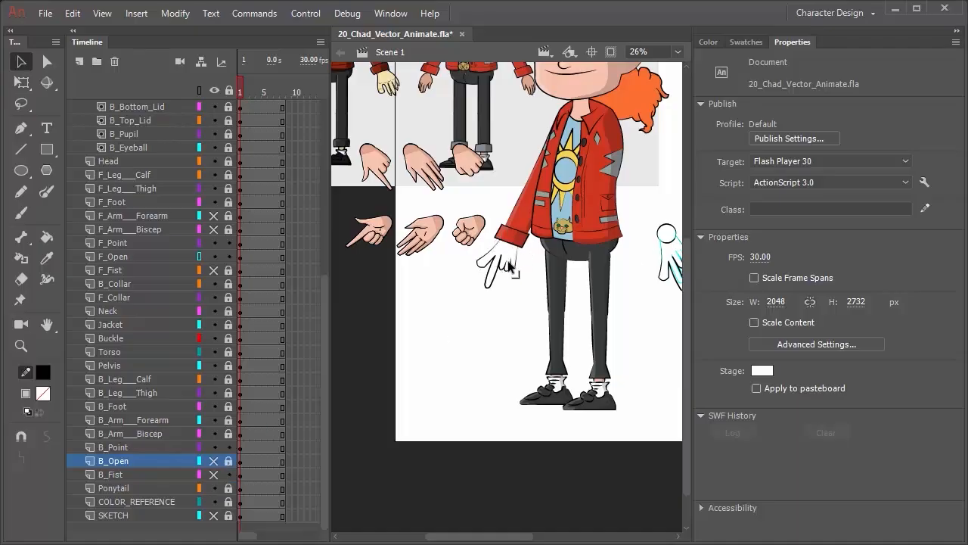
- Select the B_Point layer and shorten the upper end of the line between the index and middle fingers
scroll(509, 267, up, 6)
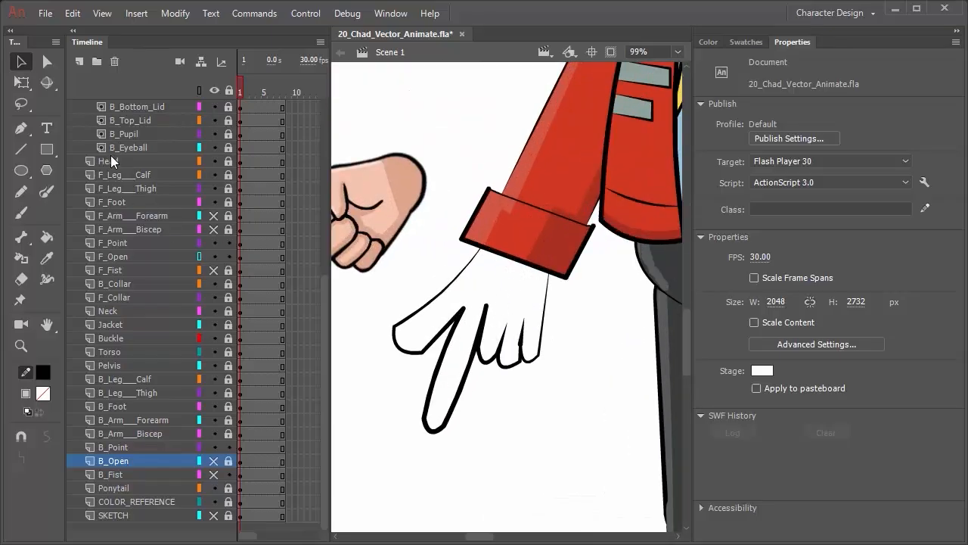
click(28, 156)
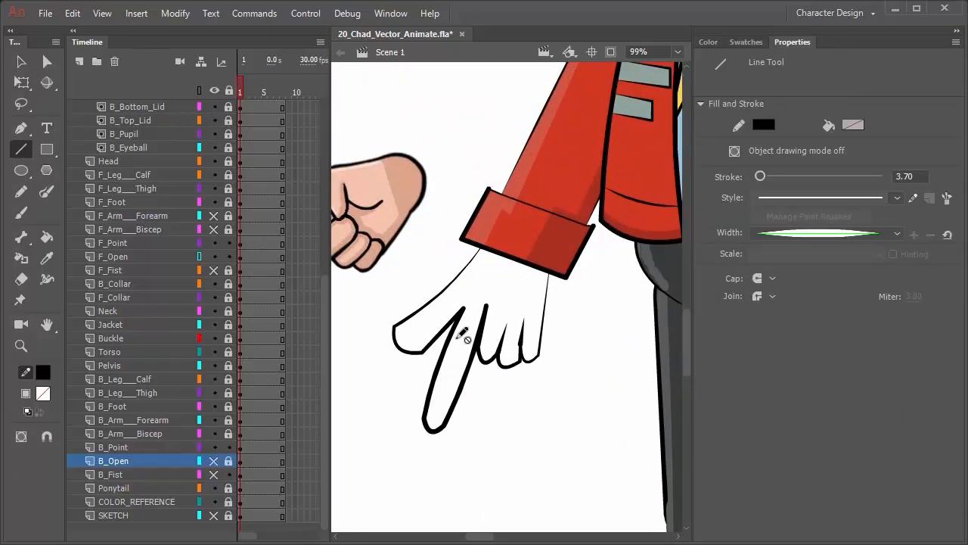
click(134, 464)
click(132, 448)
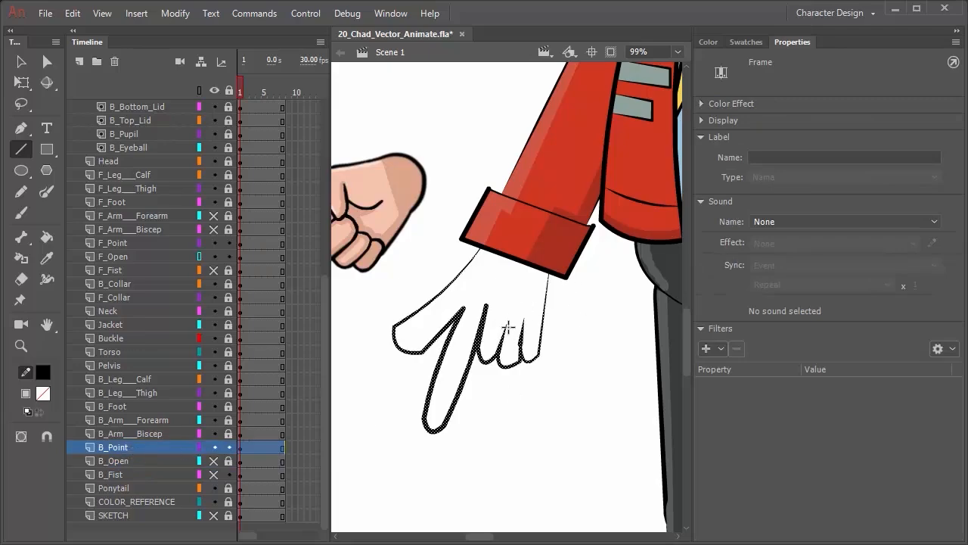
click(22, 62)
click(586, 469)
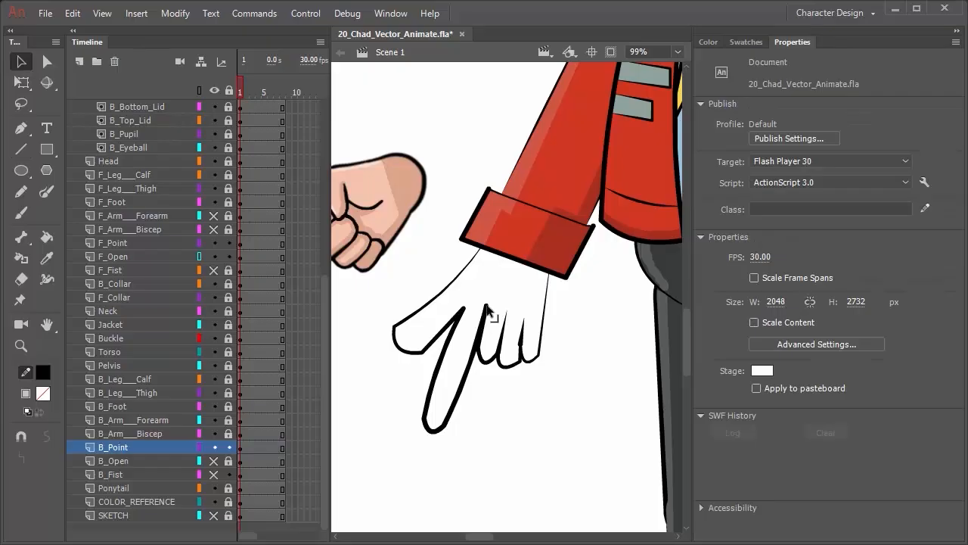
drag(486, 305, 485, 317)
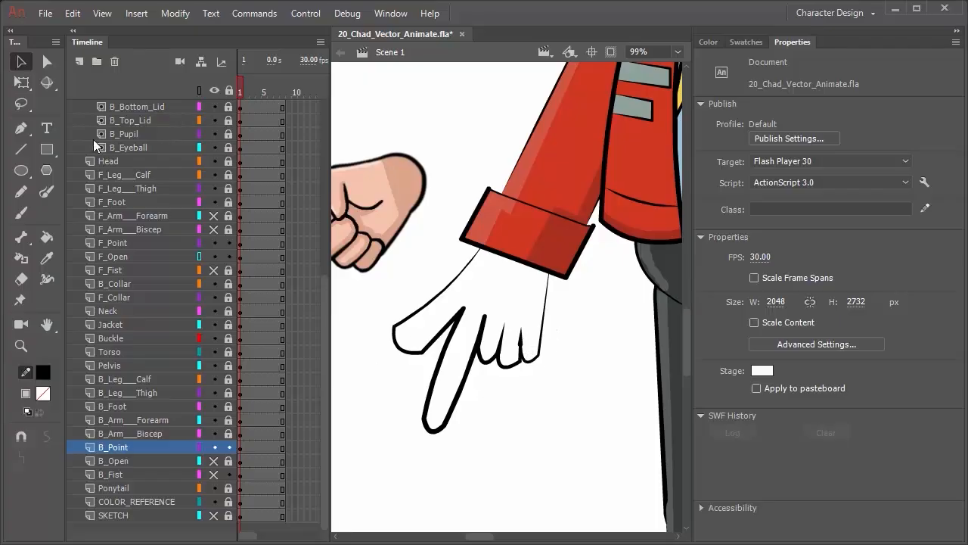
- Draw lines across the bases of the B_Point hand's three curled fingers with object snapping on, and bend them into rounded knuckle arcs
click(28, 154)
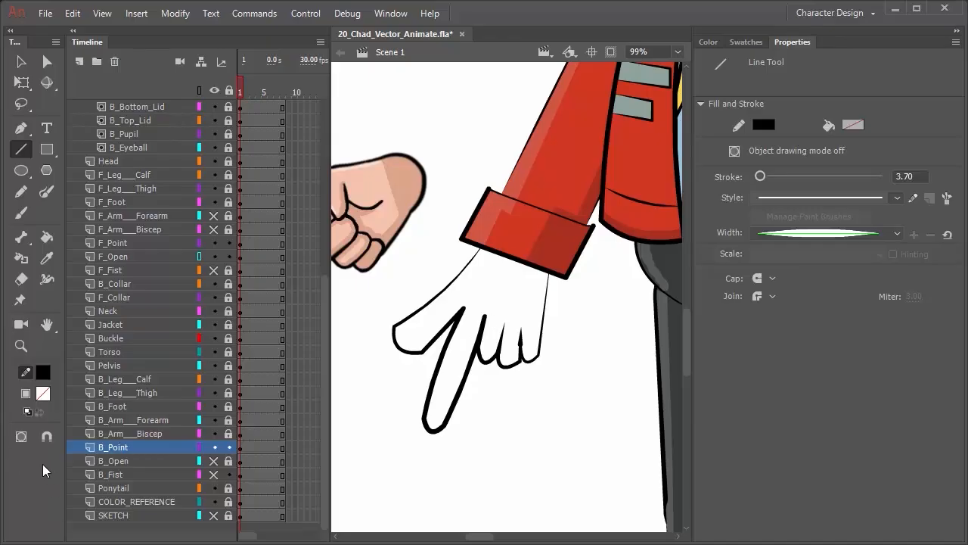
click(47, 437)
mouse_move(505, 323)
mouse_down()
mouse_move(485, 315)
mouse_move(542, 332)
mouse_up()
key(v)
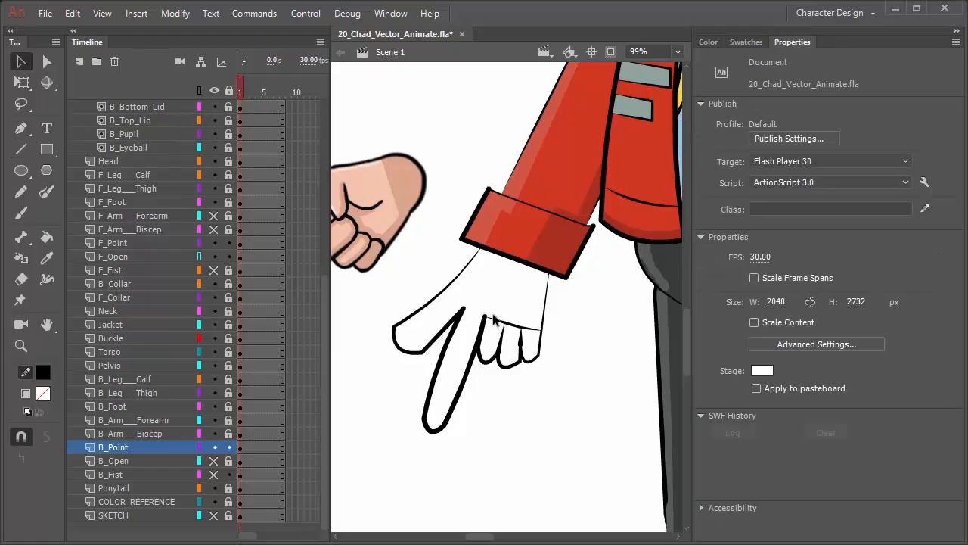
drag(496, 311, 537, 326)
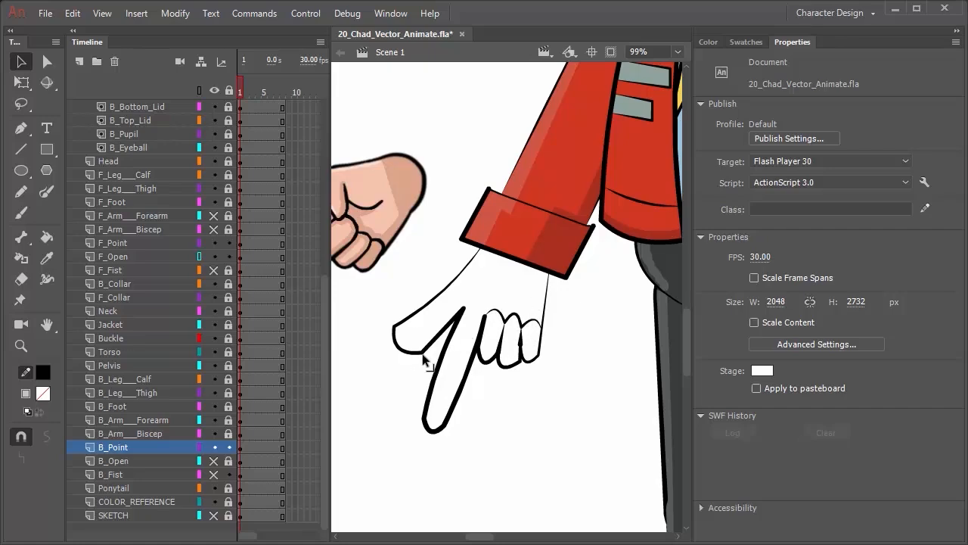
- Reshape the B_Point hand's thumb by pulling in its tip, raising it and curving its outline into a tapered point
drag(421, 353, 429, 360)
mouse_move(393, 332)
mouse_down()
mouse_move(433, 341)
mouse_move(409, 326)
mouse_move(409, 342)
mouse_up()
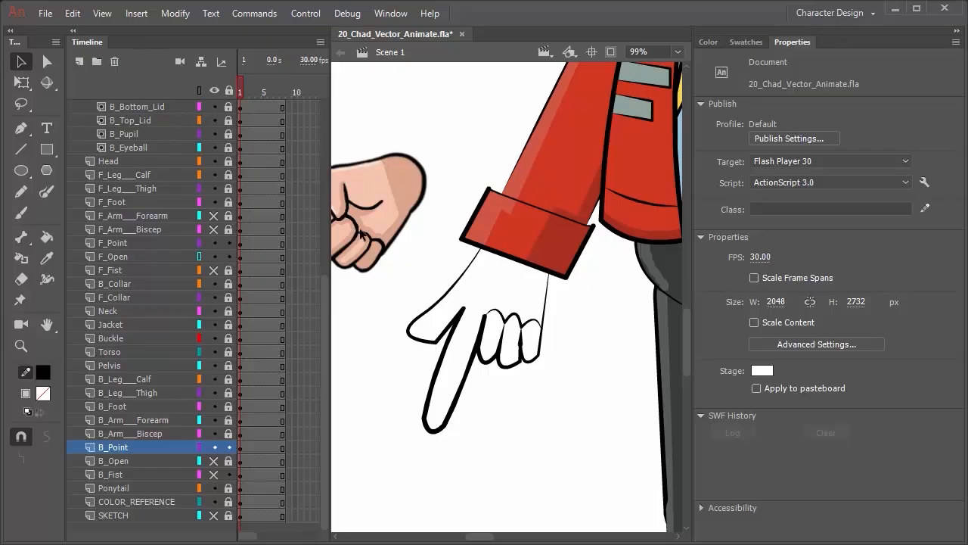
drag(422, 229, 354, 219)
drag(419, 332, 420, 303)
drag(444, 348, 454, 290)
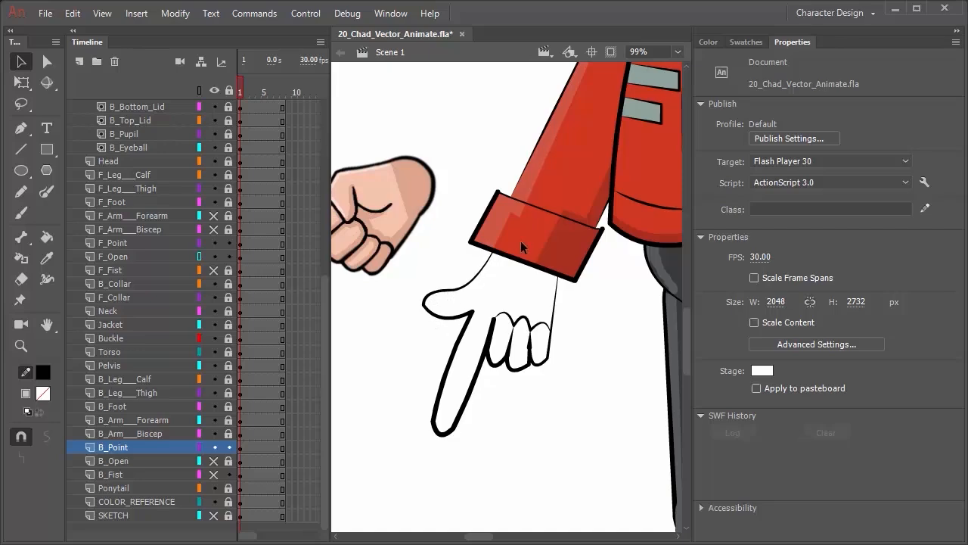
drag(425, 310, 417, 304)
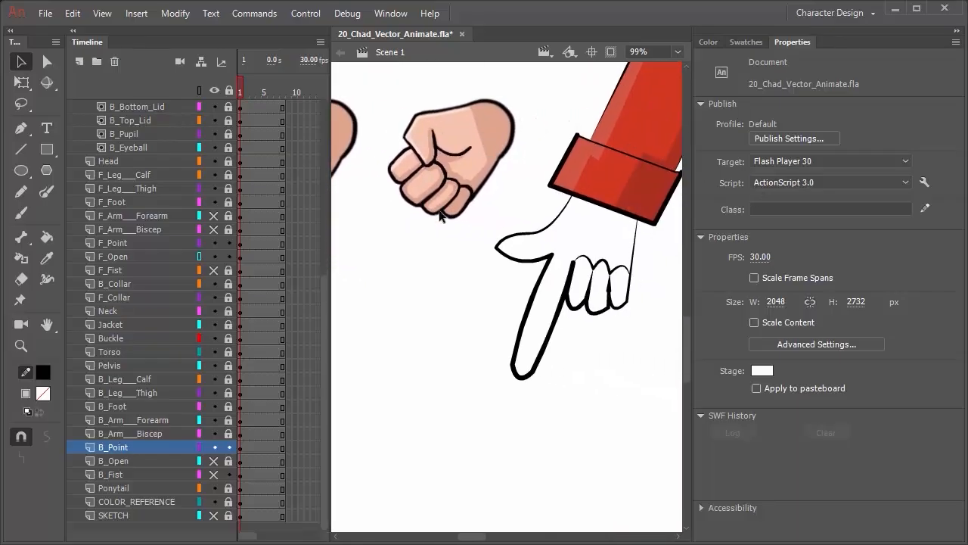
- Draw two short crease lines on the B_Point hand's palm with the Line tool and bend them into curves
key(n)
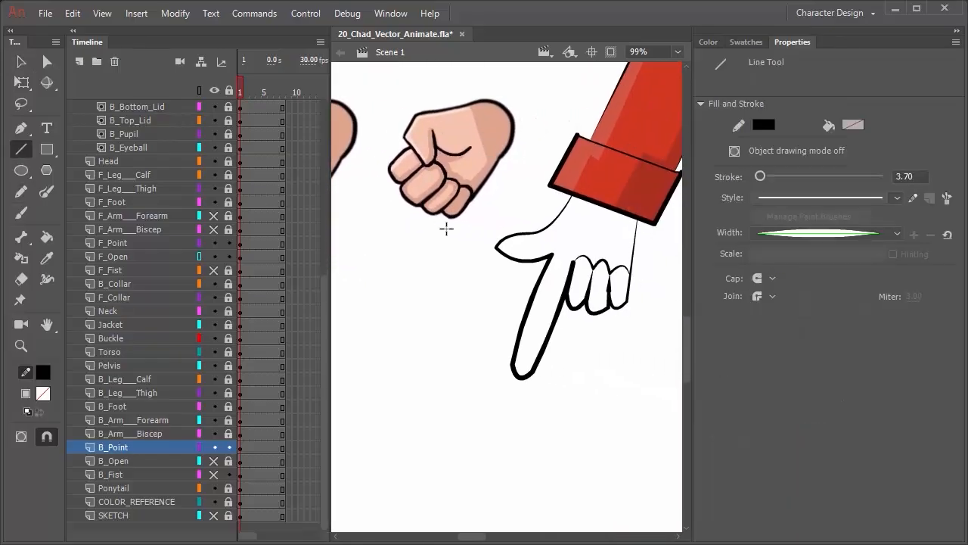
mouse_move(583, 226)
mouse_down()
mouse_move(627, 224)
mouse_move(603, 237)
mouse_up()
key(v)
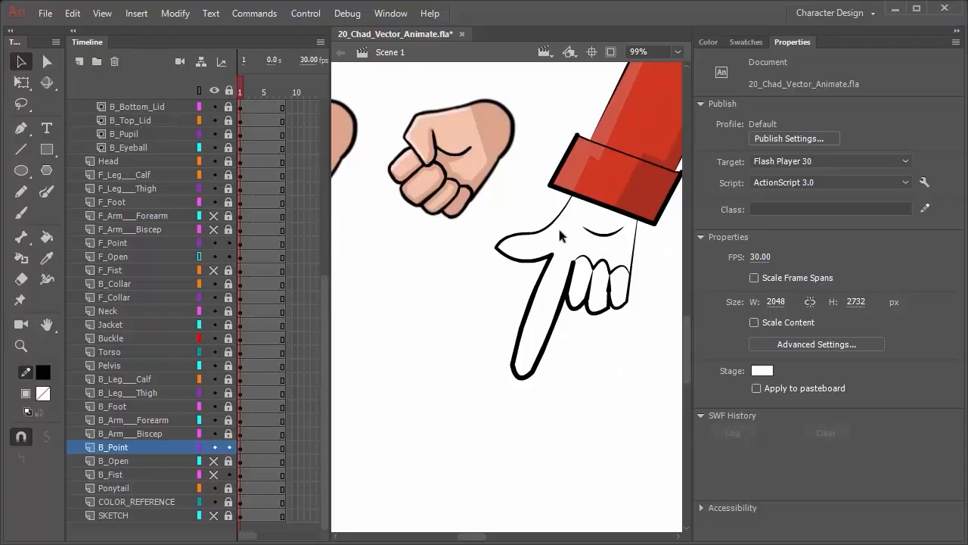
key(n)
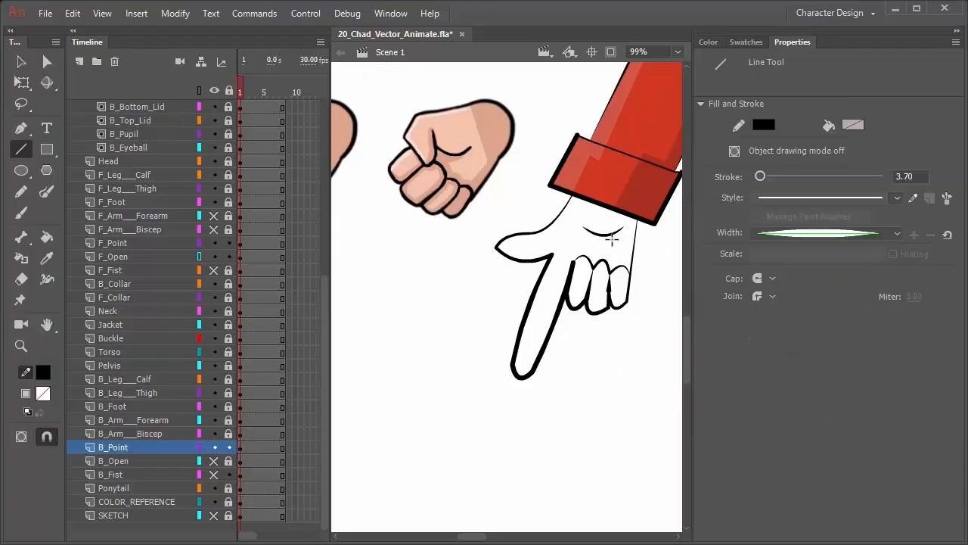
drag(597, 237, 567, 246)
key(v)
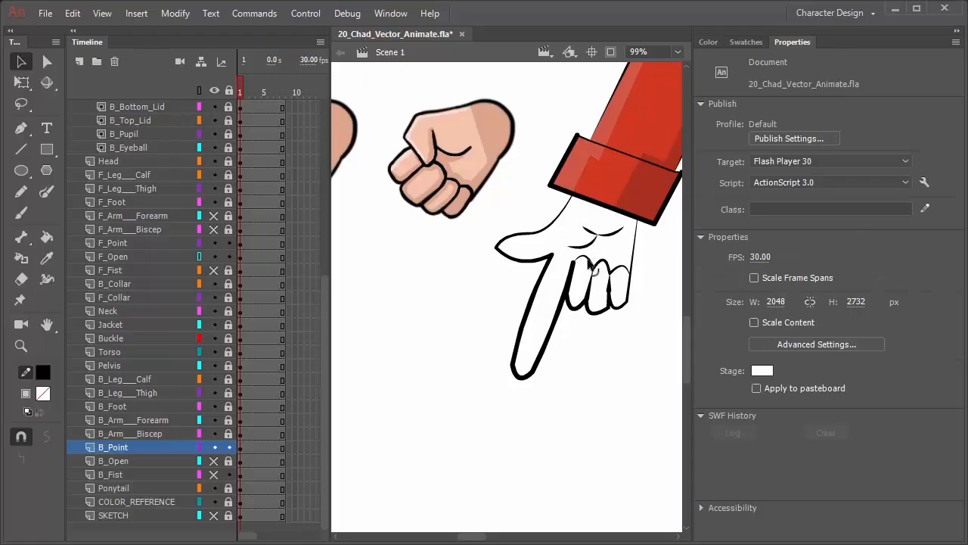
- Rotate the whole B_Point hand slightly clockwise with Free Transform and nudge it right and up to line up with the sleeve cuff
scroll(580, 306, down, 5)
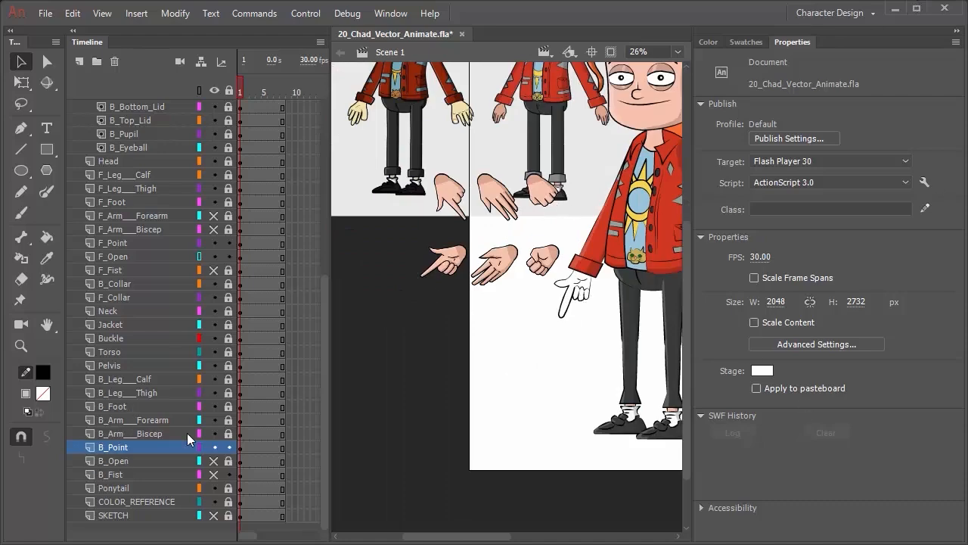
click(239, 447)
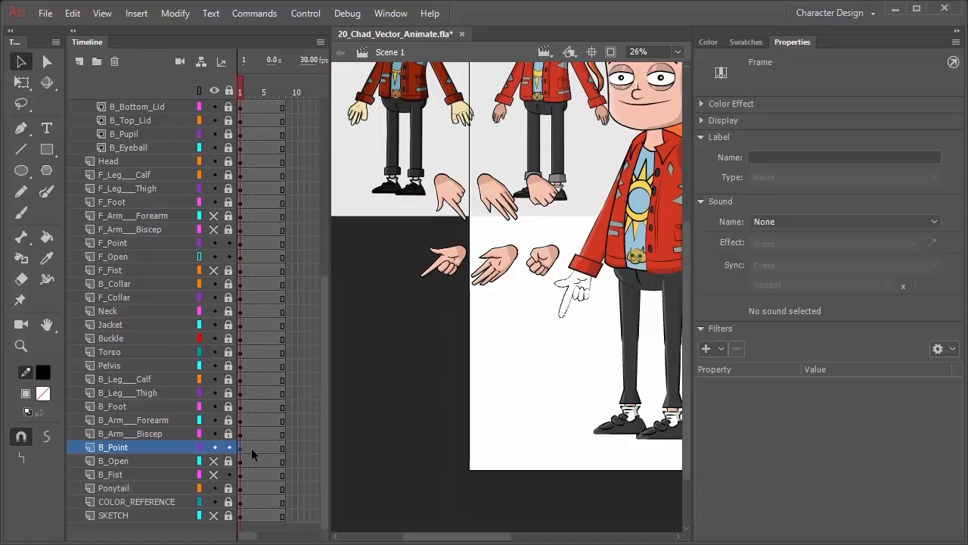
key(q)
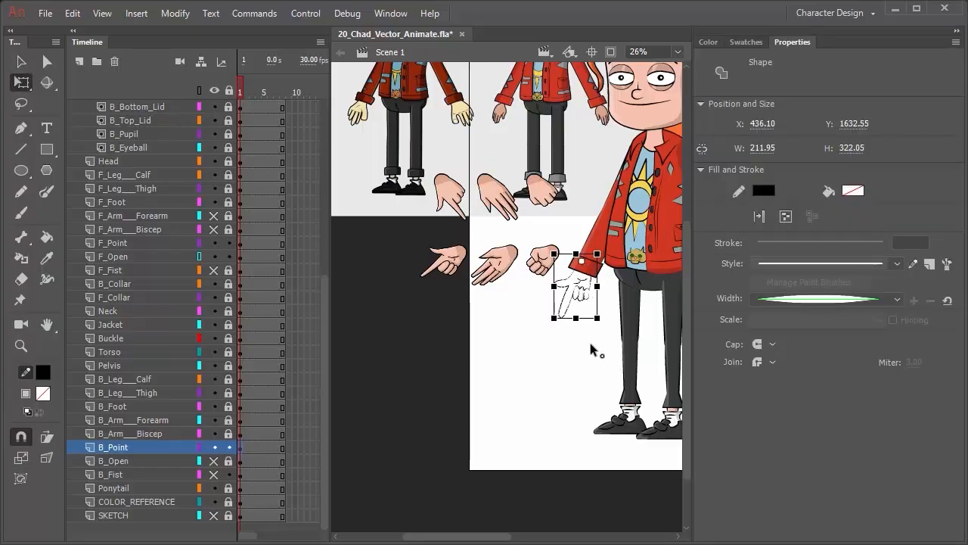
drag(609, 335, 597, 340)
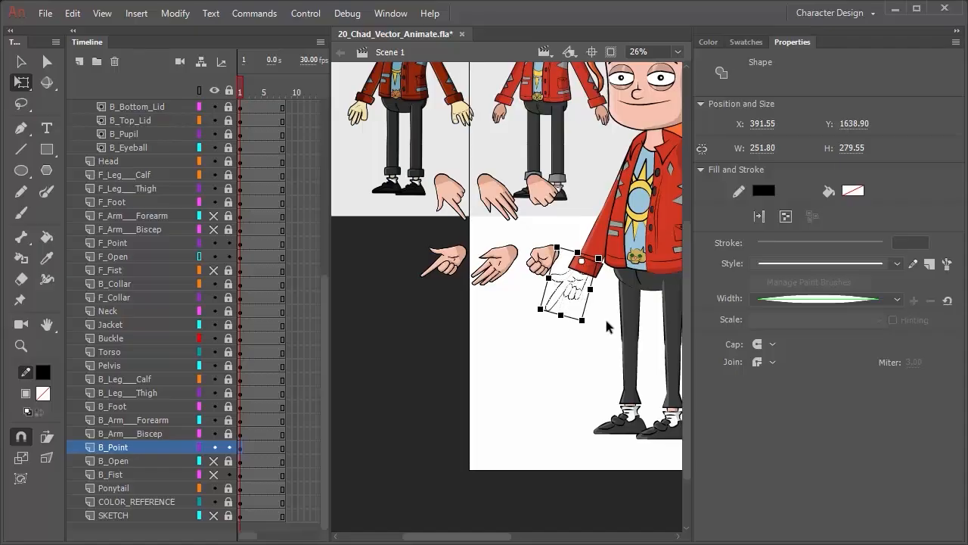
key(Right)
key(Right)
key(Right)
key(Right)
key(Right)
key(Up)
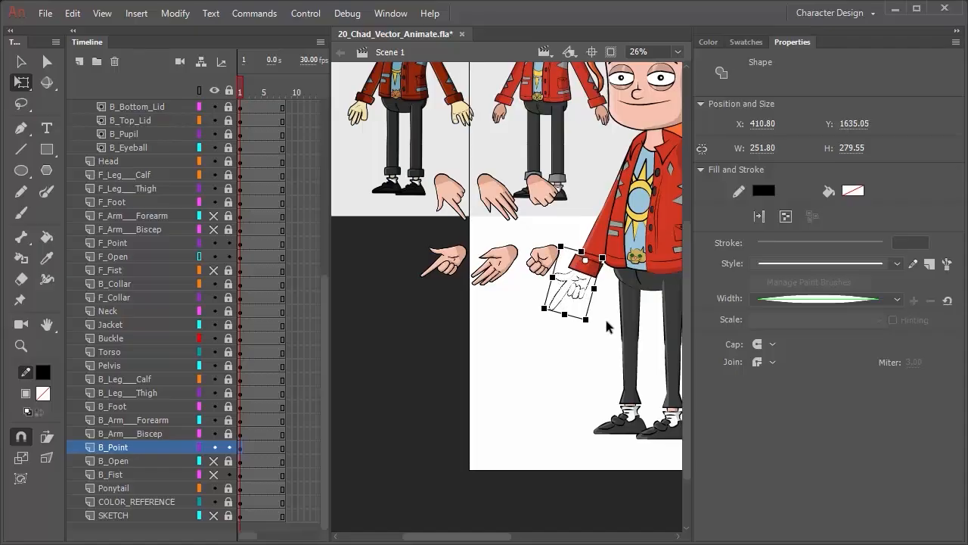
- Show the B_Fist layer with B_Point and B_Open hidden, and sample the fist's light skin fill with the Eyedropper
mouse_move(612, 350)
mouse_down()
mouse_move(447, 368)
mouse_move(412, 360)
mouse_move(463, 340)
mouse_up()
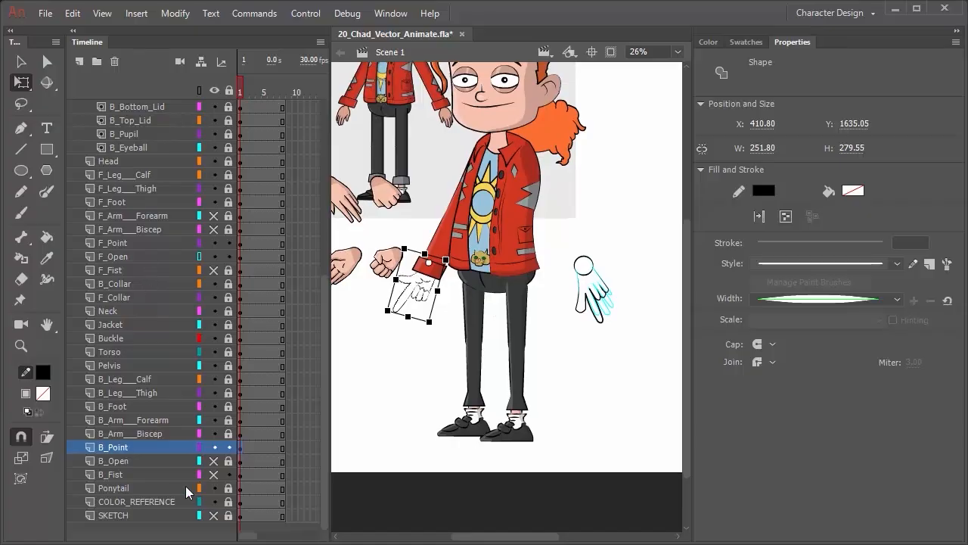
click(216, 475)
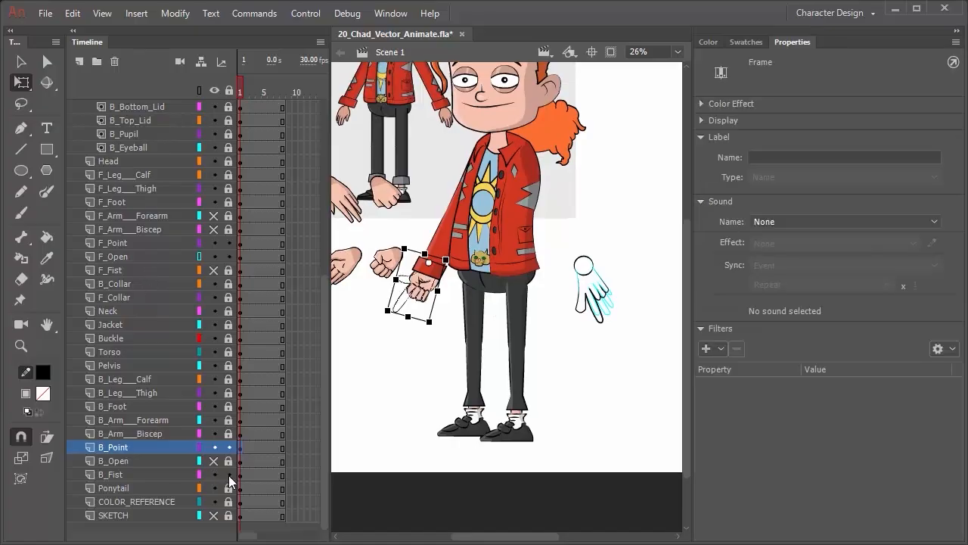
click(214, 461)
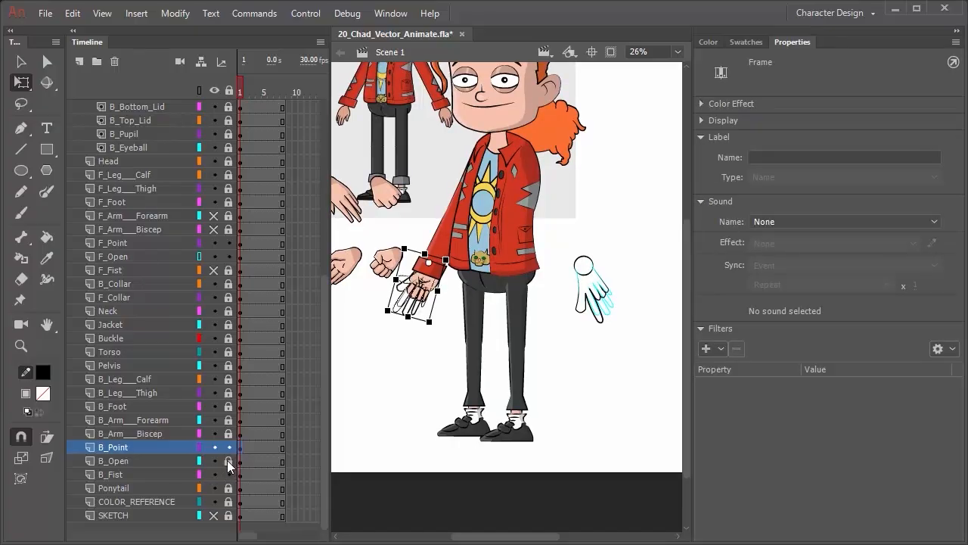
click(215, 461)
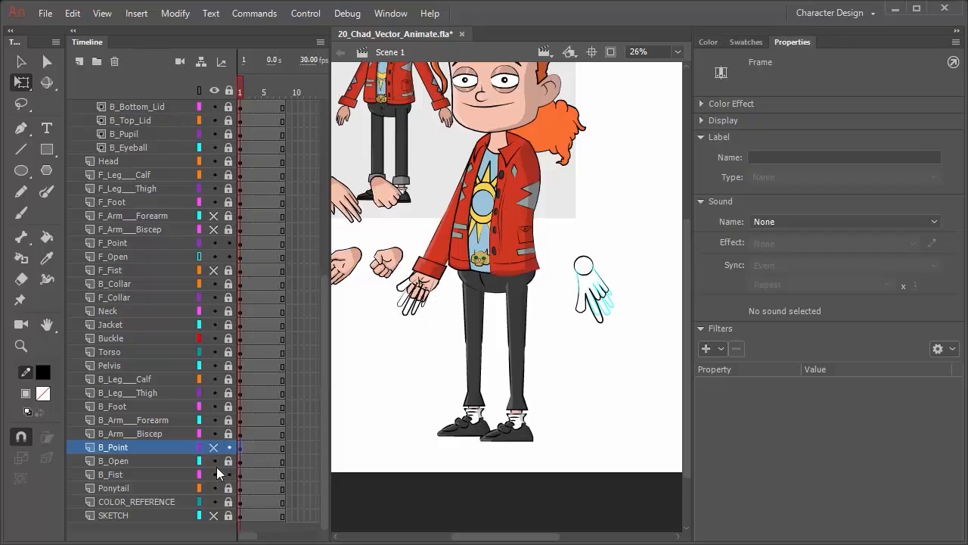
key(i)
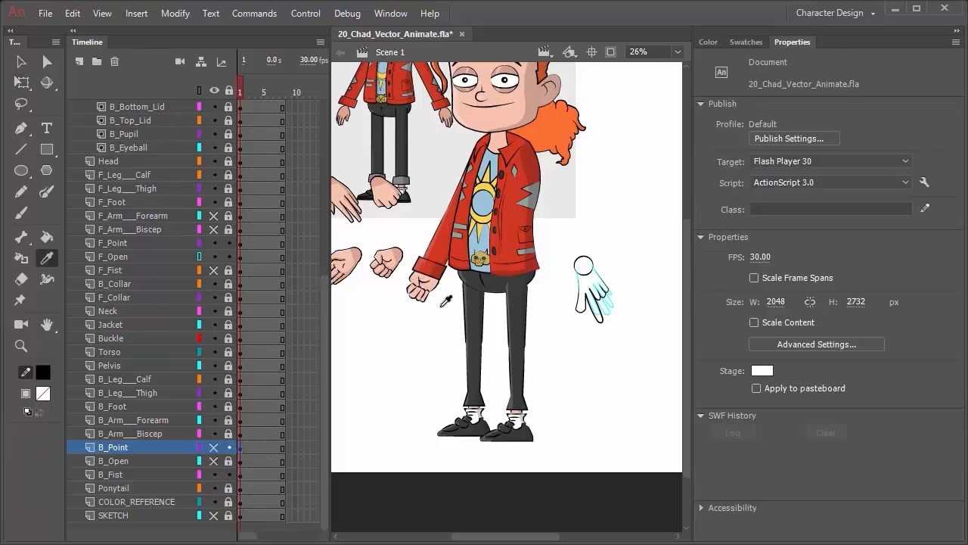
click(434, 288)
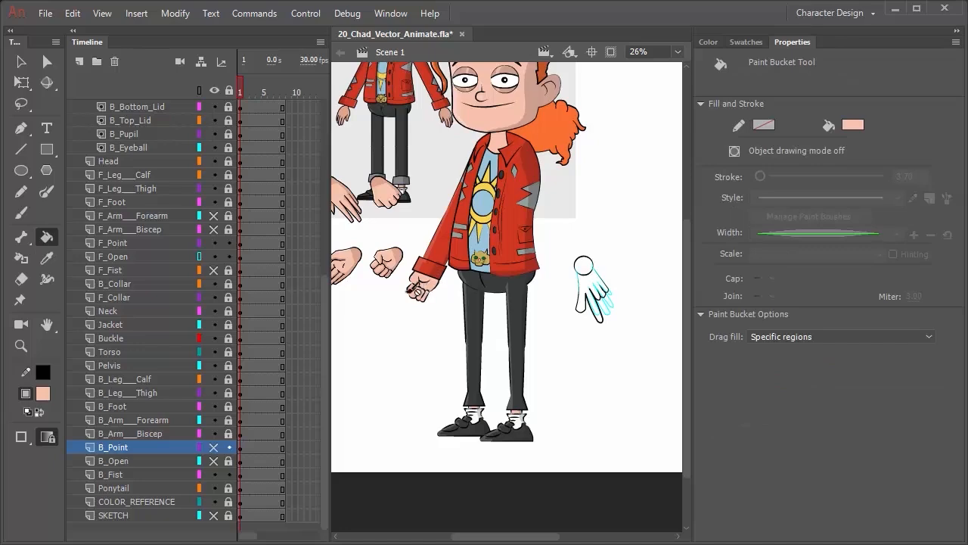
- Show and select the B_Open layer, and hide the B_Fist and B_Point layers
click(213, 461)
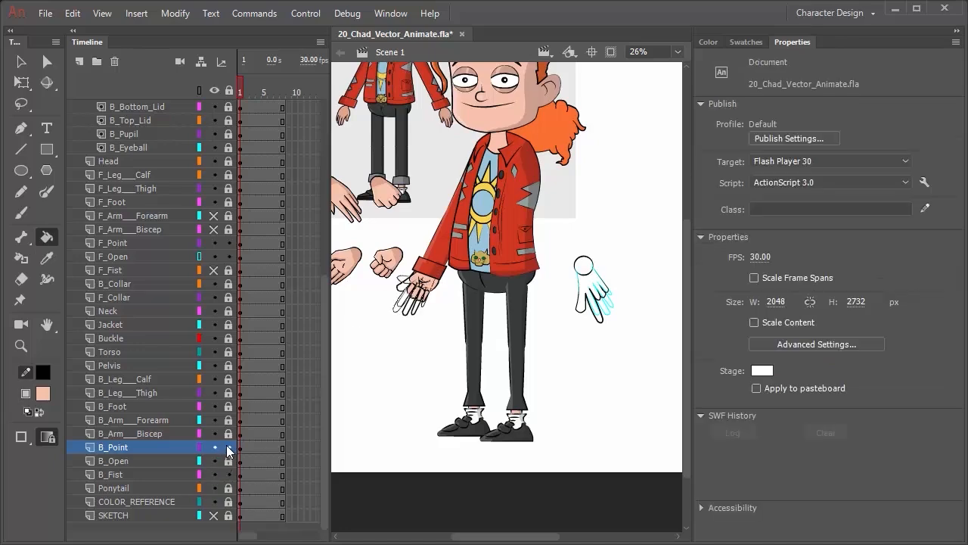
click(215, 447)
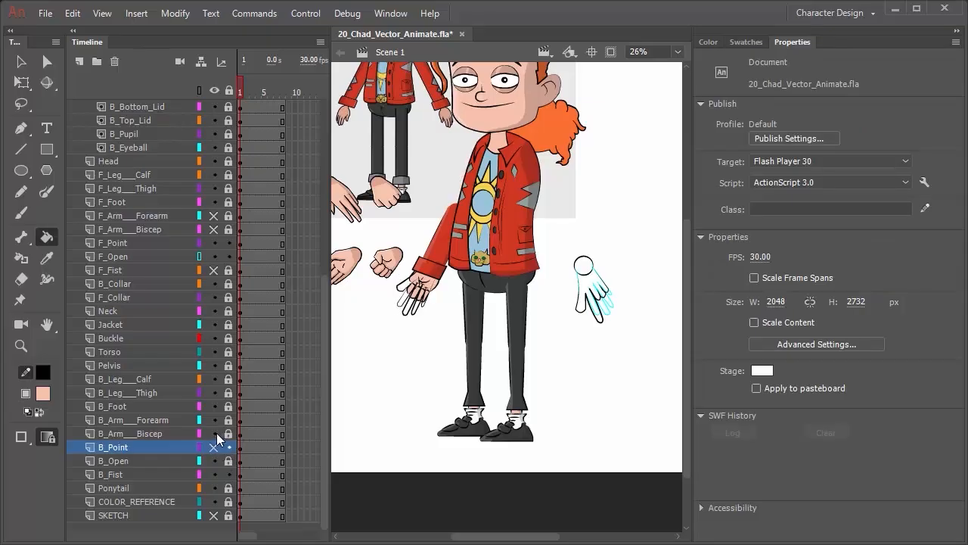
click(215, 447)
click(213, 474)
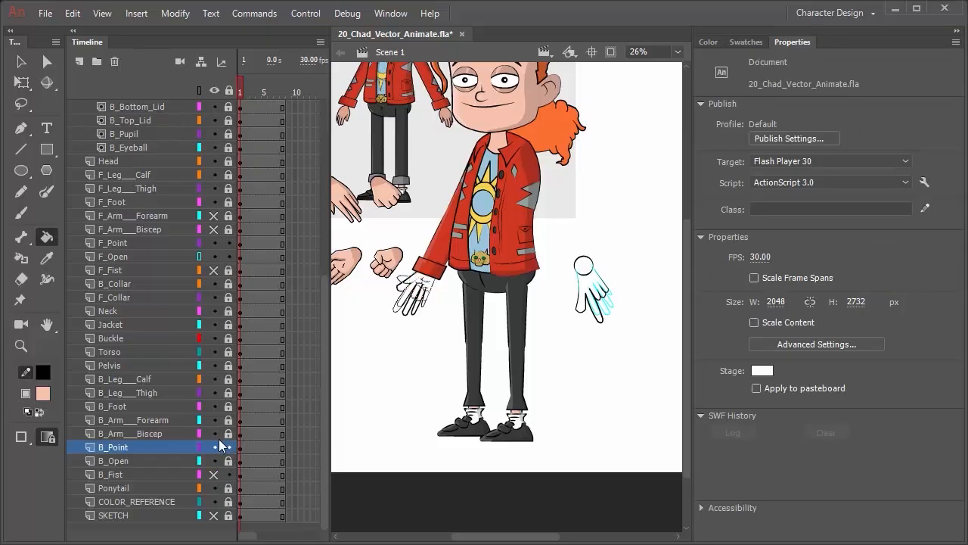
click(215, 446)
click(169, 460)
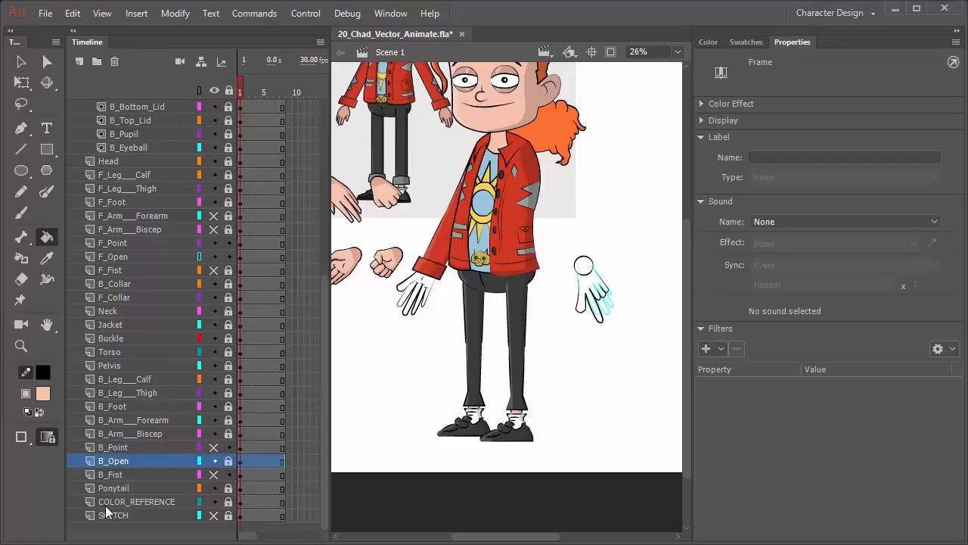
- Unlock the B_Open layer for the Paint Bucket, and hide the B_Arm___Forearm and B_Arm___Biscep layers
click(51, 239)
click(48, 440)
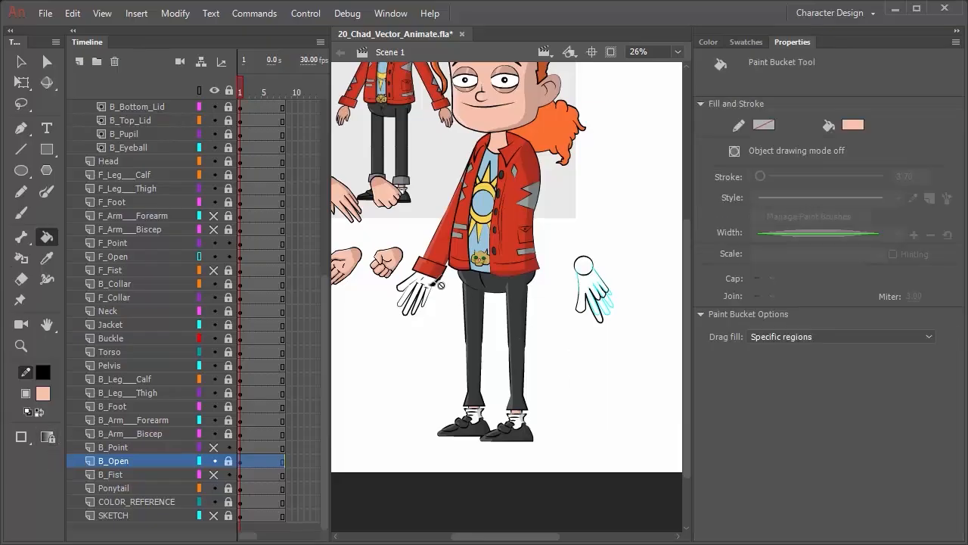
click(489, 319)
click(542, 302)
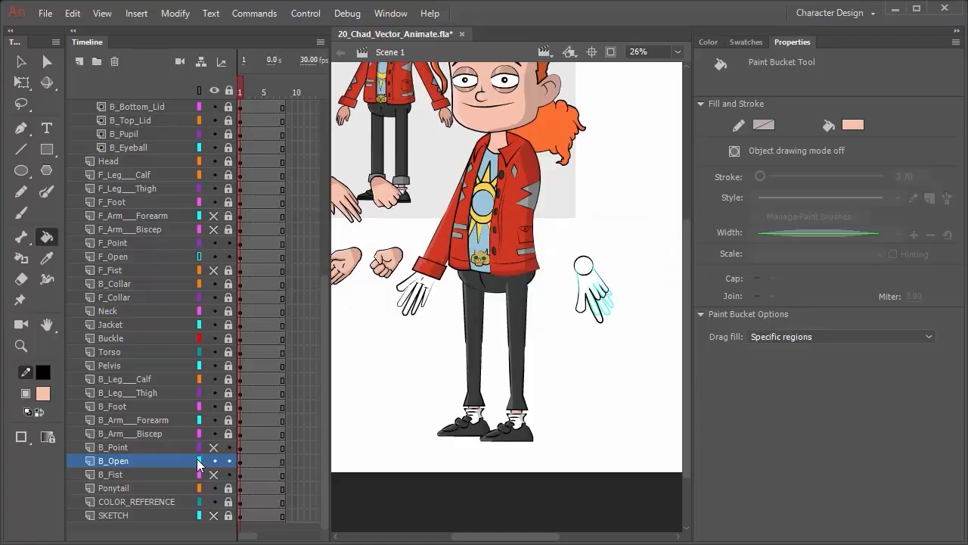
drag(219, 433, 218, 415)
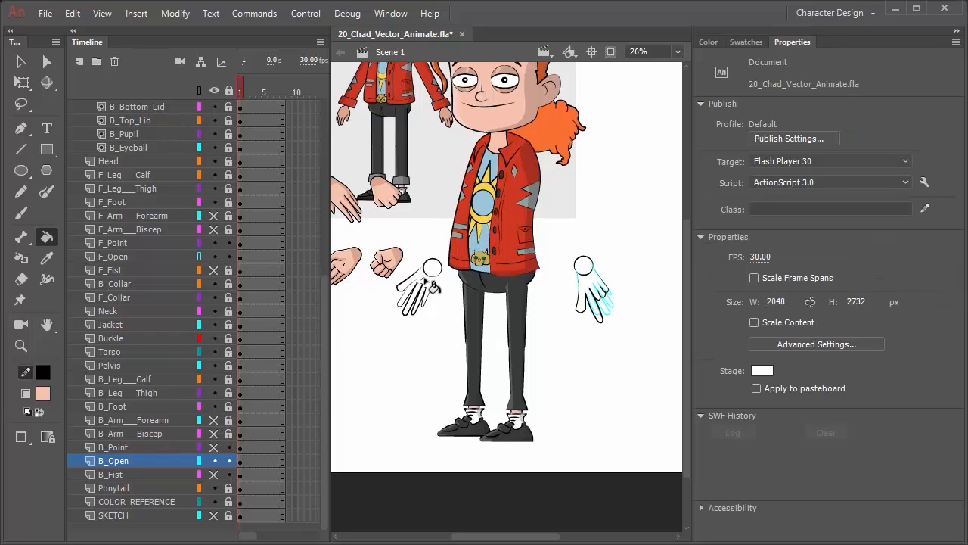
- Change the Paint Bucket's gap size setting so that it closes gaps in the B_Open hand's outline
scroll(430, 284, up, 2)
scroll(430, 282, up, 2)
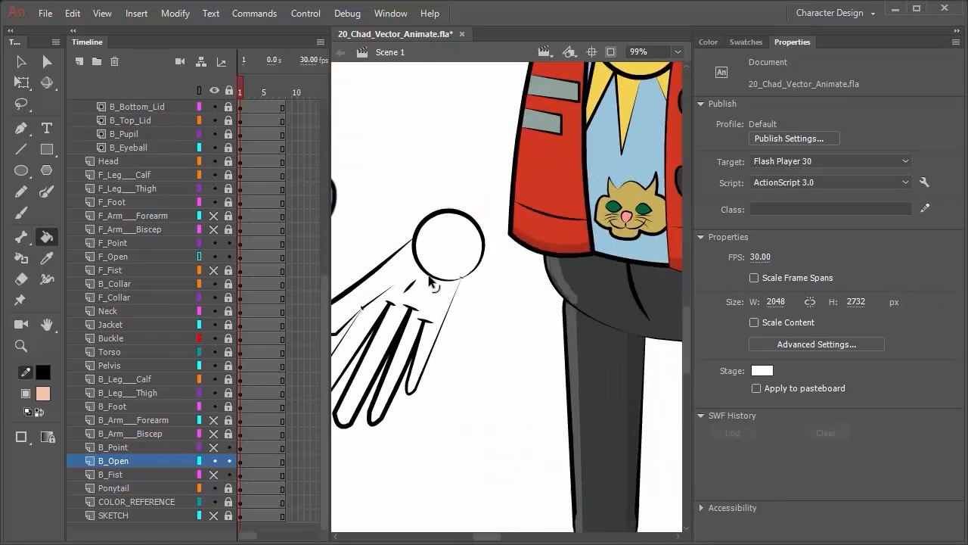
click(27, 434)
click(75, 485)
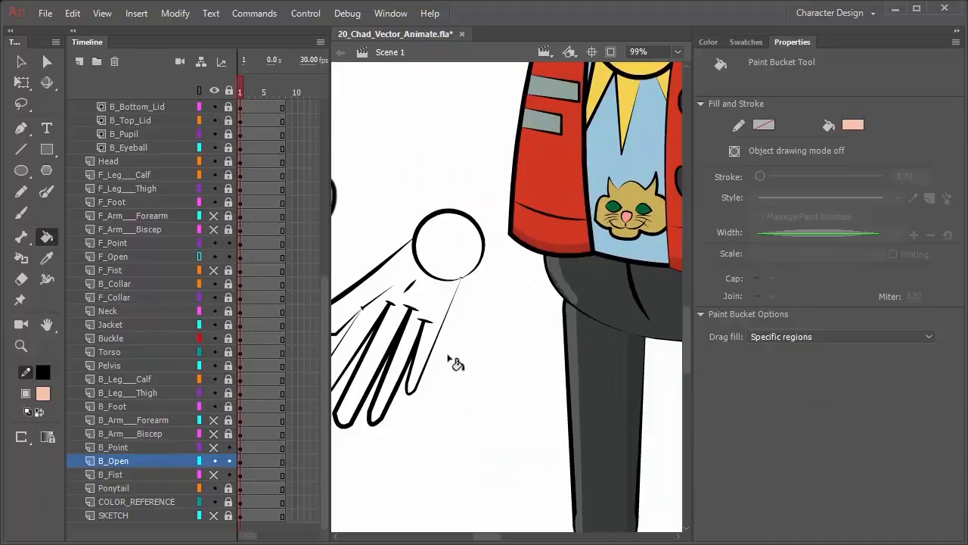
- Fill the palm, fingers and wrist circle of the B_Open hand and the F_Point hand with the light skin color
click(460, 270)
click(443, 304)
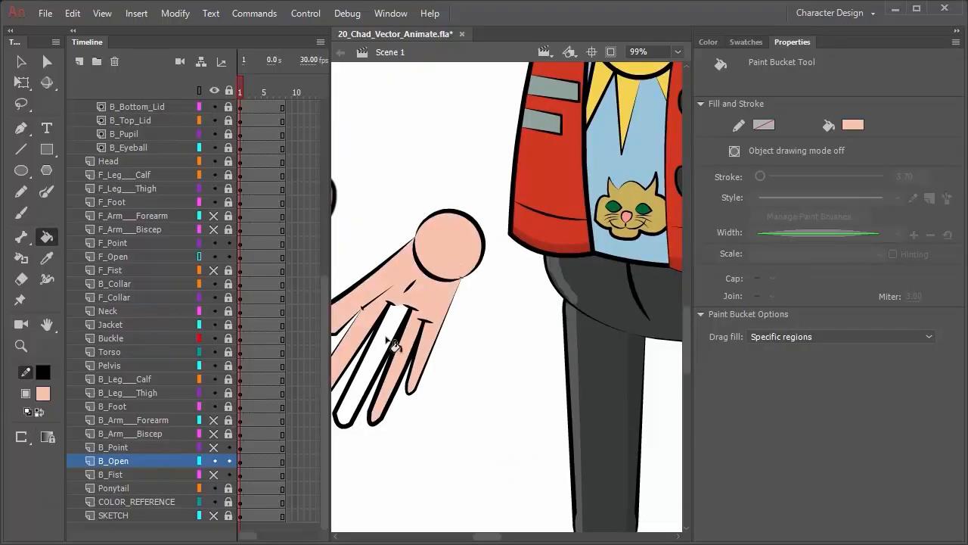
click(391, 342)
scroll(432, 360, down, 1)
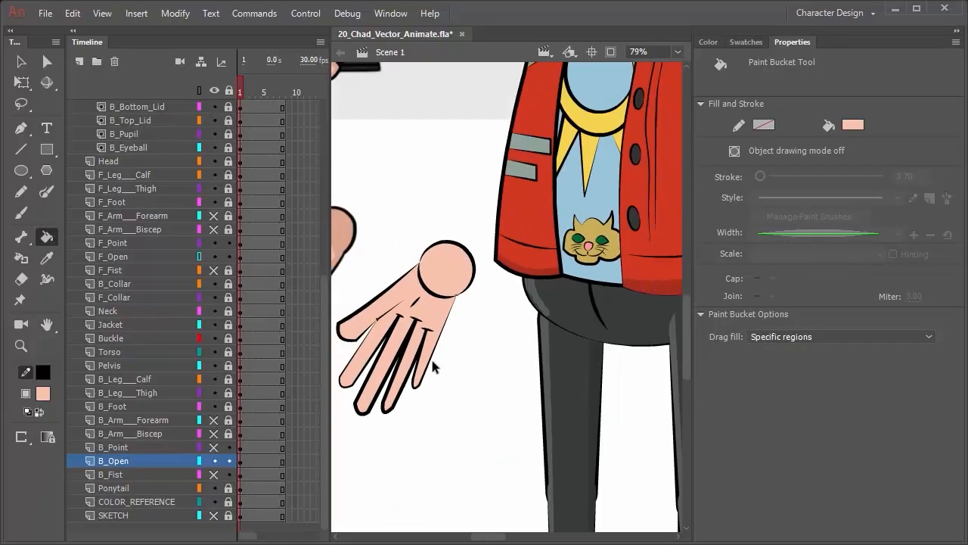
scroll(432, 360, down, 5)
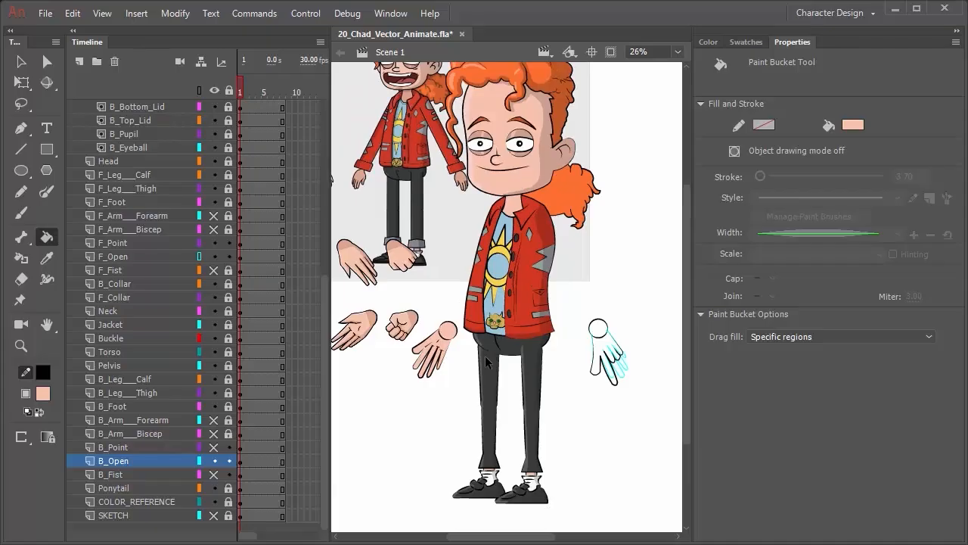
scroll(485, 356, down, 1)
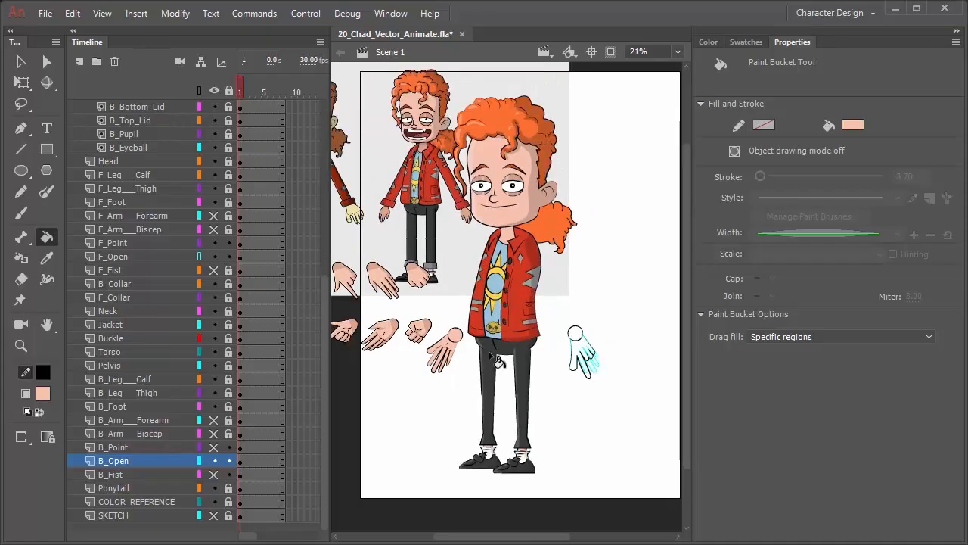
click(580, 349)
click(577, 335)
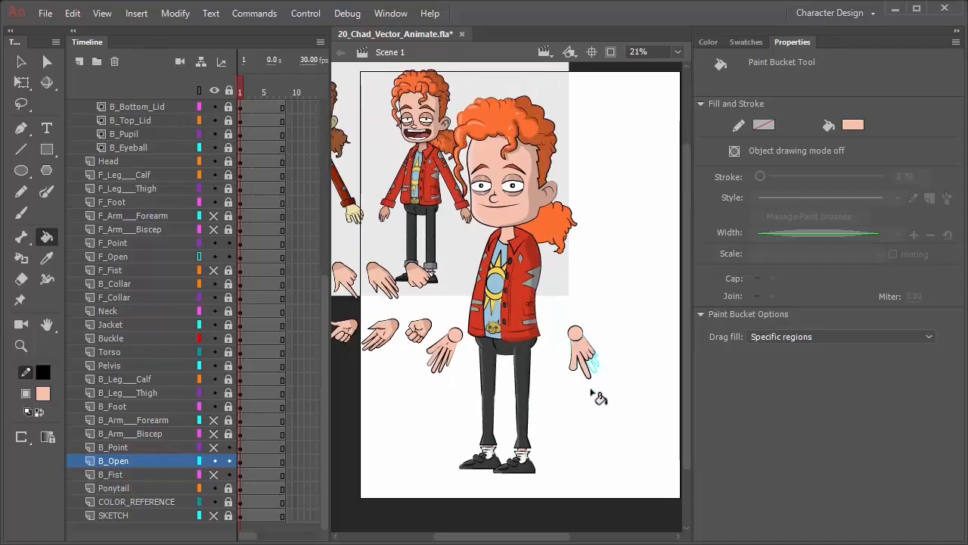
- Show, unlock and select the B_Point layer with B_Open and B_Fist hidden, and fill its pointing hand with the light skin color
click(213, 447)
click(213, 475)
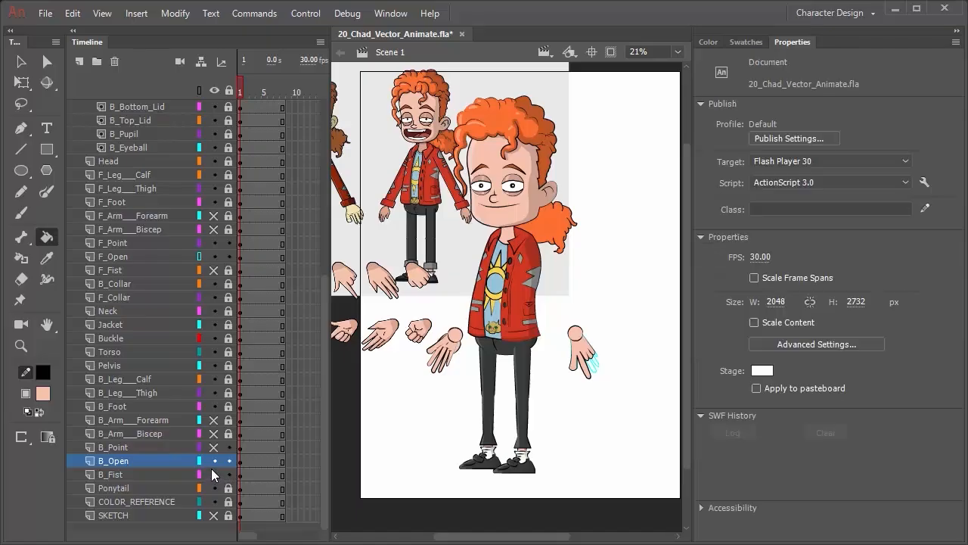
click(213, 447)
click(215, 459)
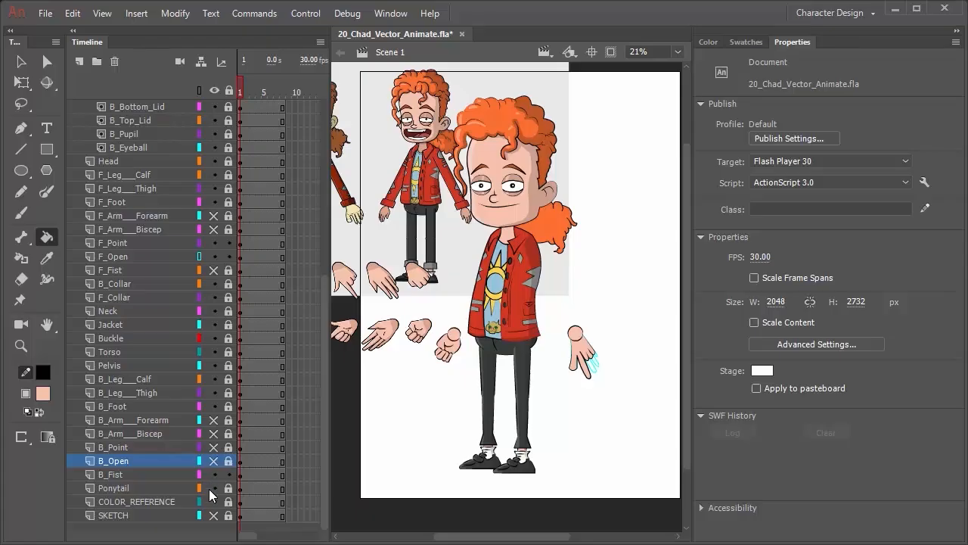
click(214, 474)
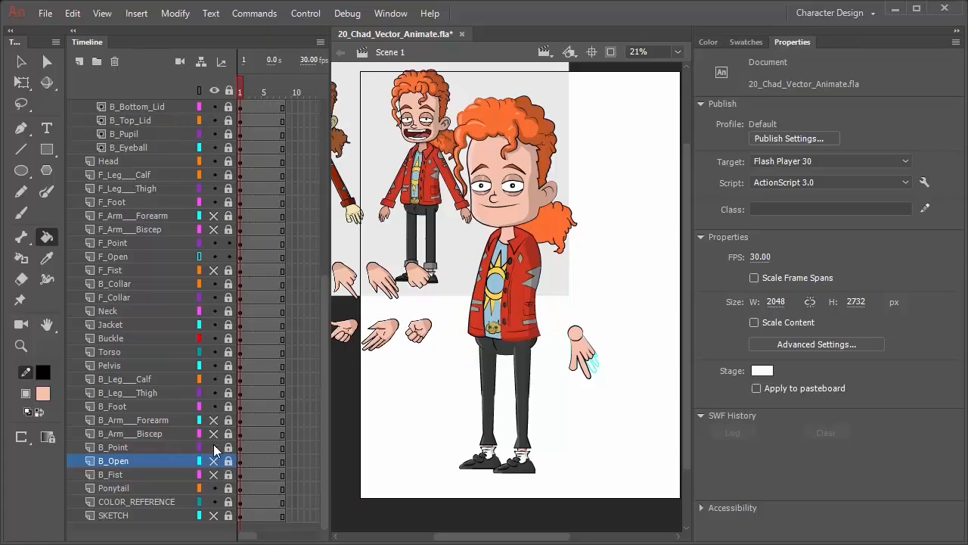
click(213, 447)
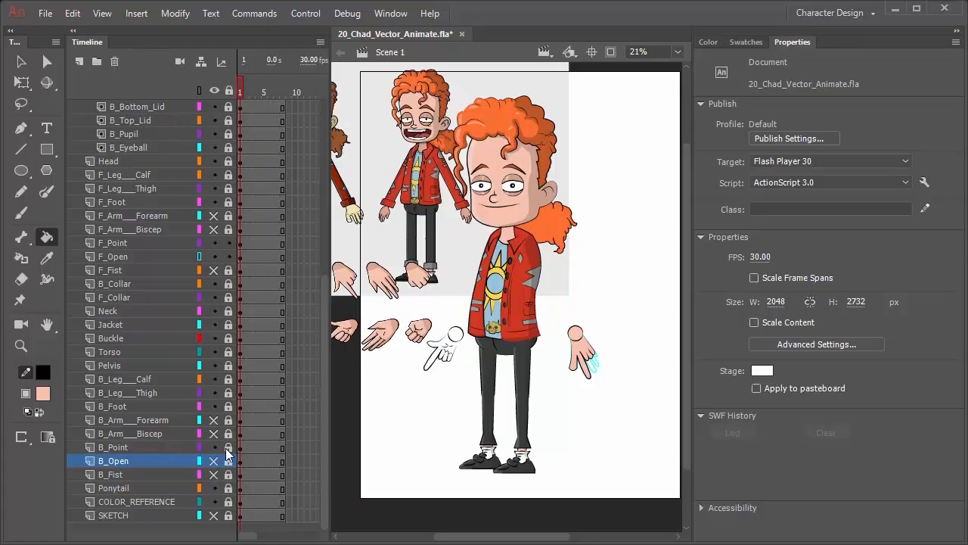
click(154, 446)
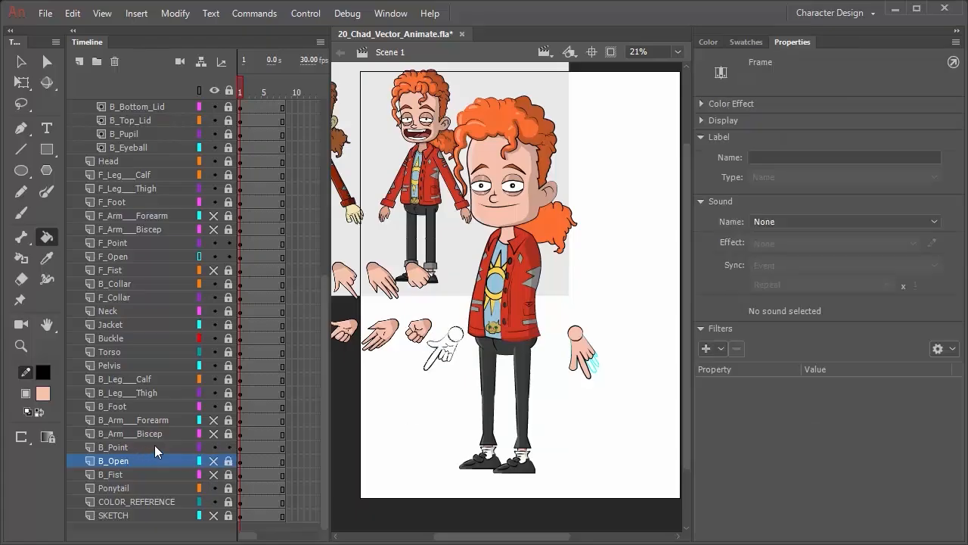
click(447, 363)
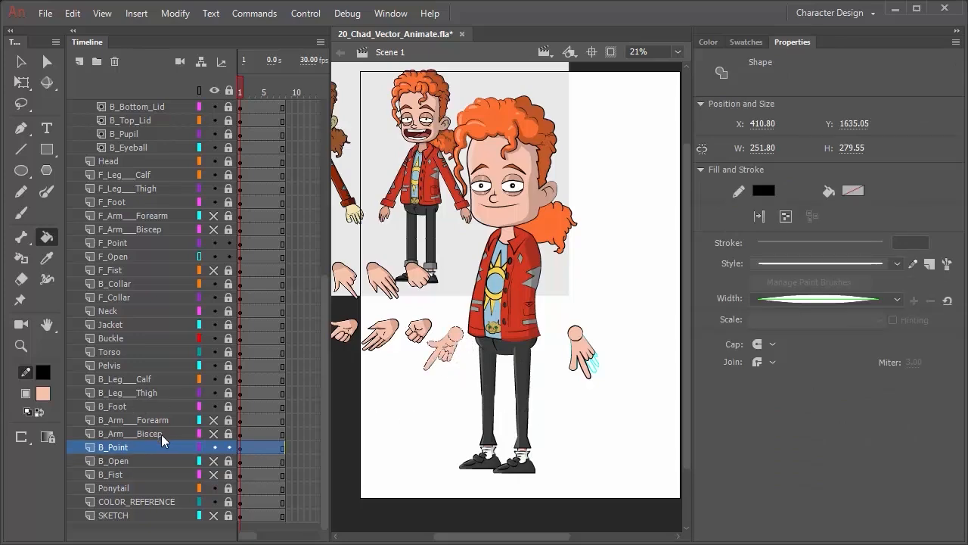
- Hide the F_Point layer, turn off outline display for F_Open, and fill the F_Open hand with the light skin color
scroll(168, 377, up, 7)
scroll(167, 356, down, 4)
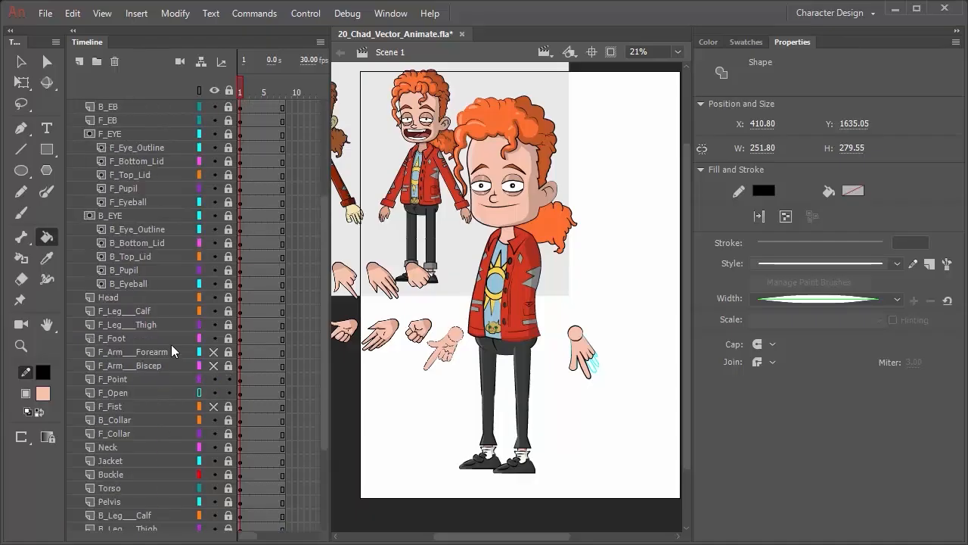
click(215, 379)
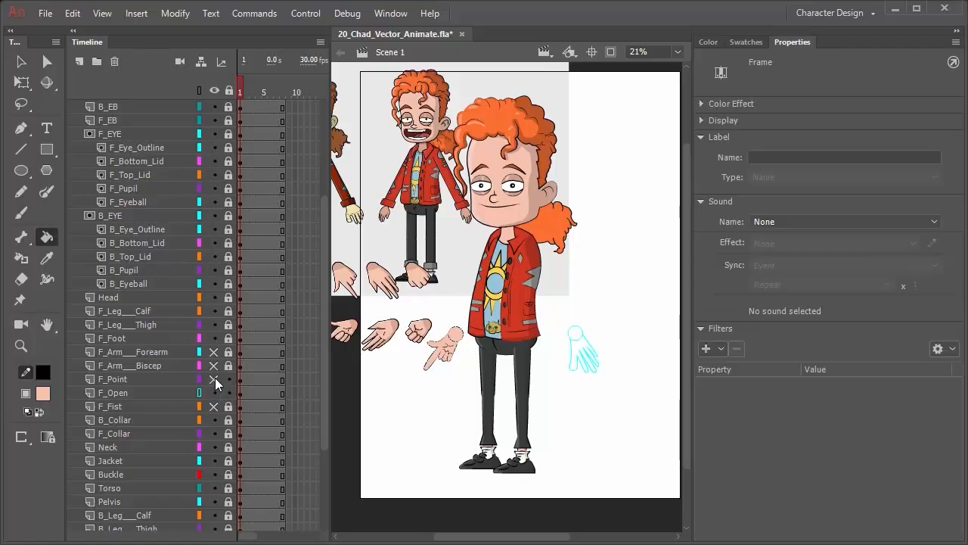
click(199, 393)
click(214, 407)
click(182, 393)
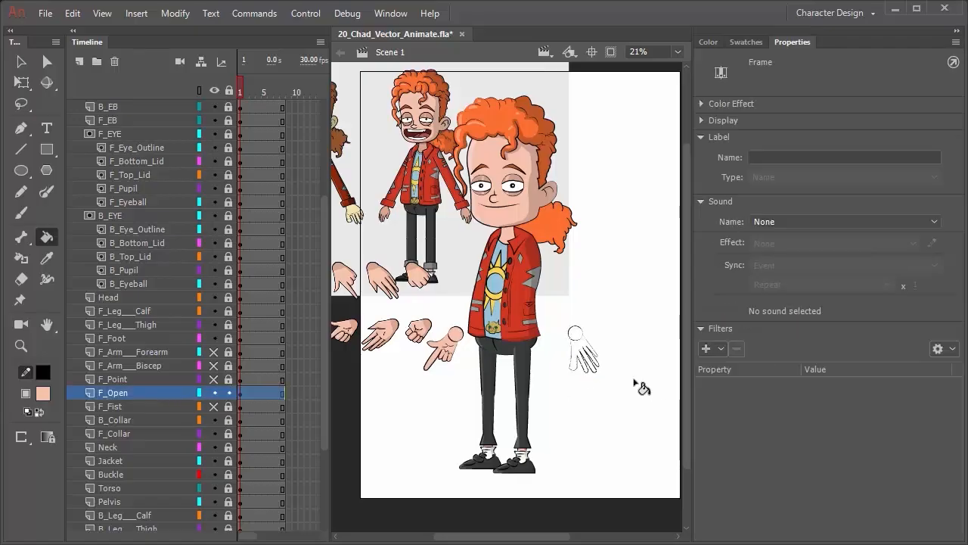
click(588, 354)
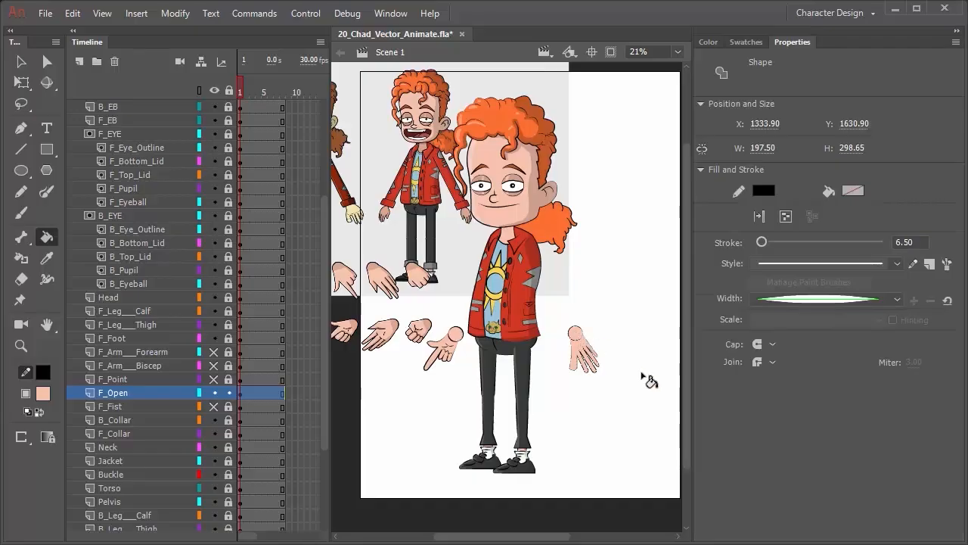
- Show all layers, leaving only Mouth_Reference, Hands_Reference and Pivot_Guides hidden
click(214, 393)
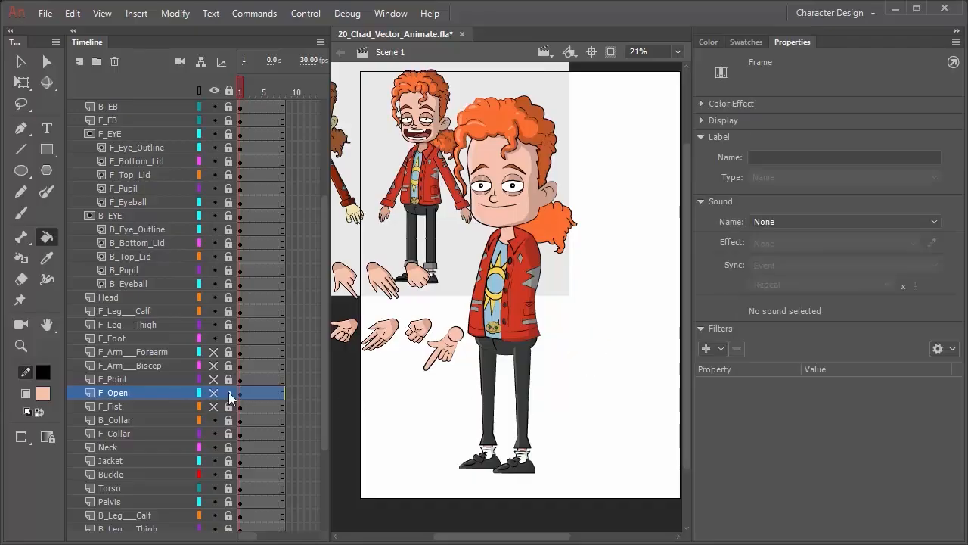
click(215, 406)
scroll(232, 311, up, 4)
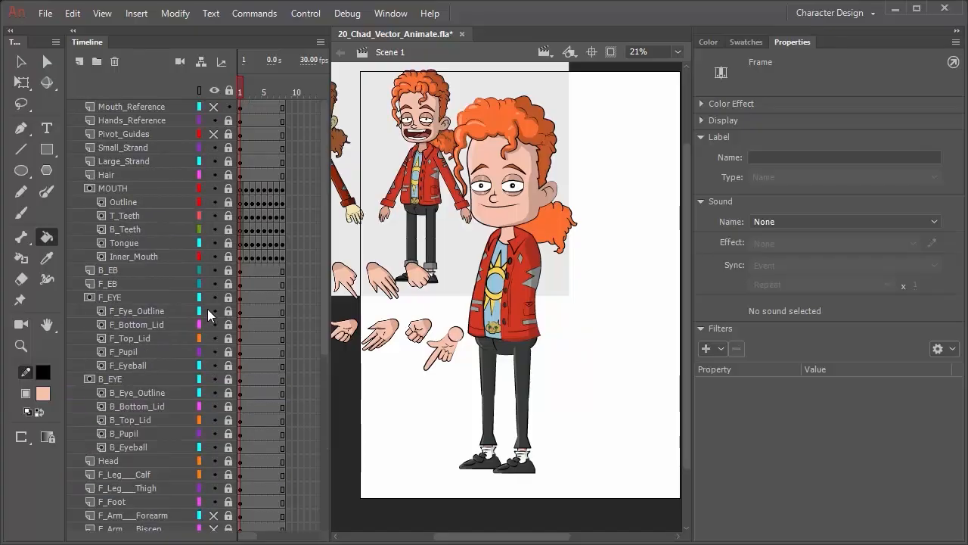
click(216, 92)
click(215, 90)
click(215, 106)
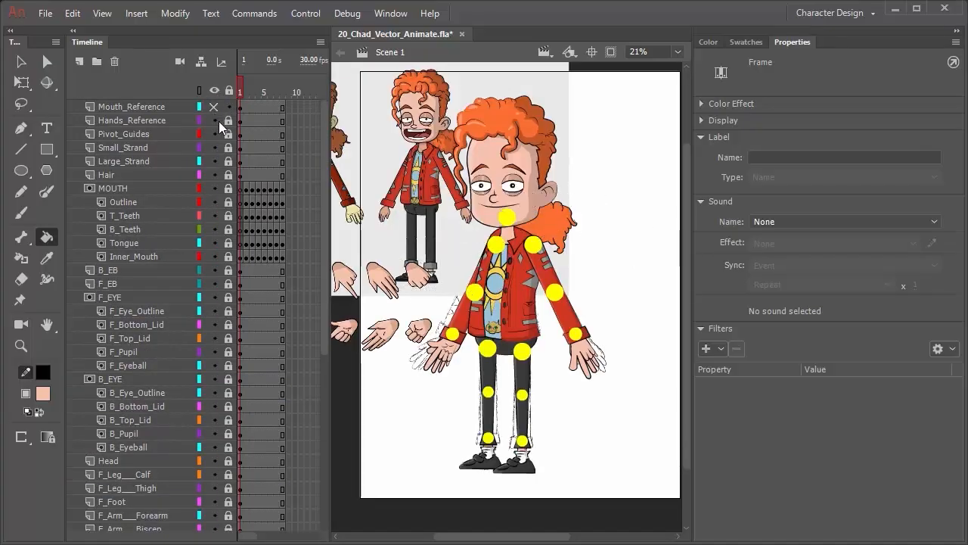
click(216, 120)
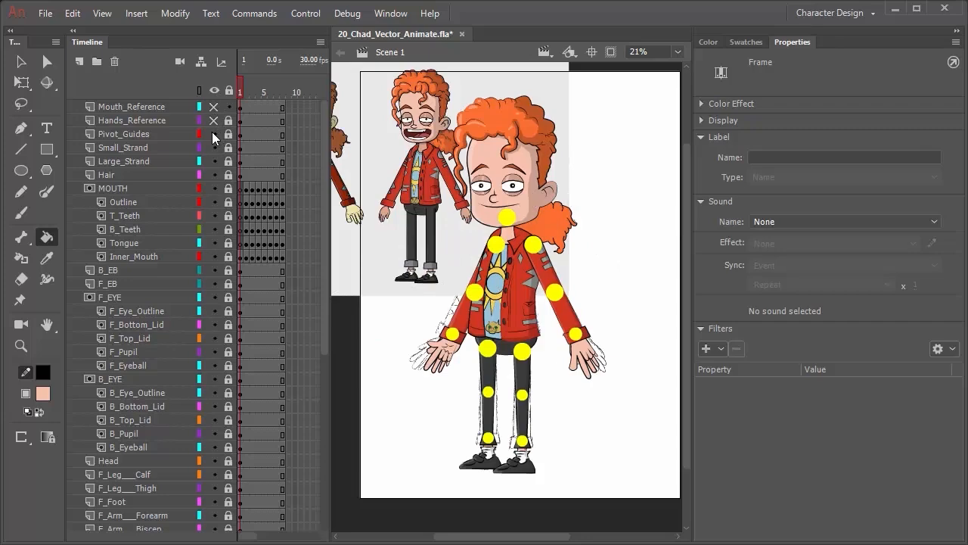
click(213, 133)
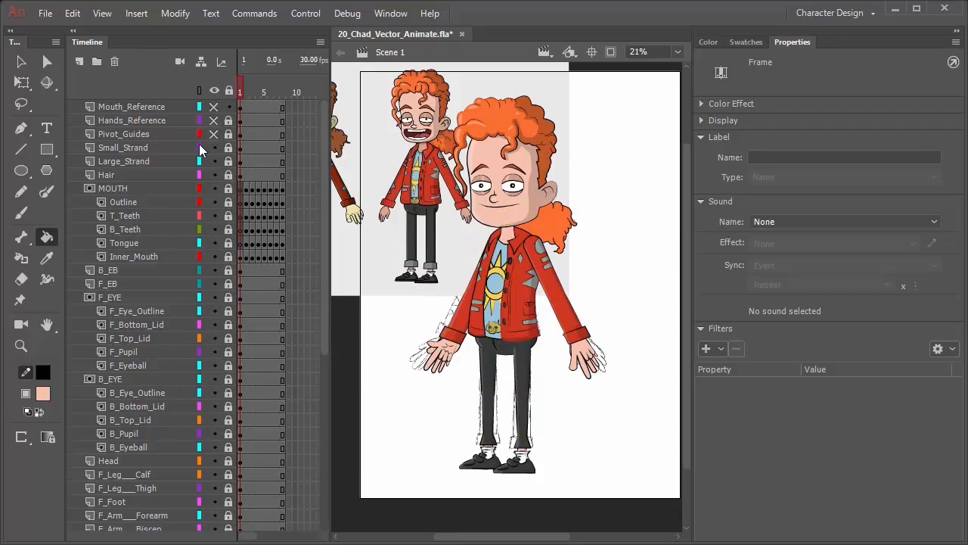
- Add a new layer above Mouth_Reference and name it Head_Poses_Reference
scroll(182, 407, down, 5)
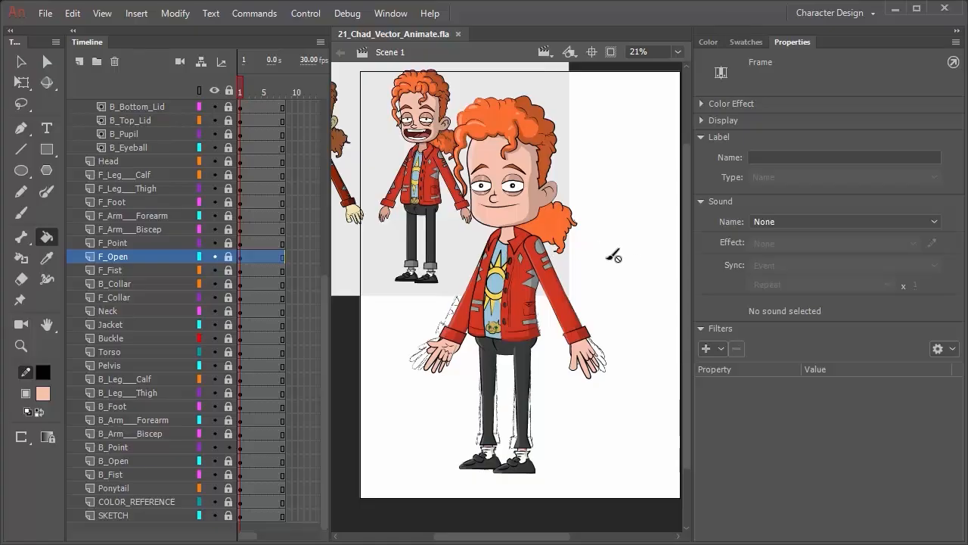
scroll(174, 265, up, 6)
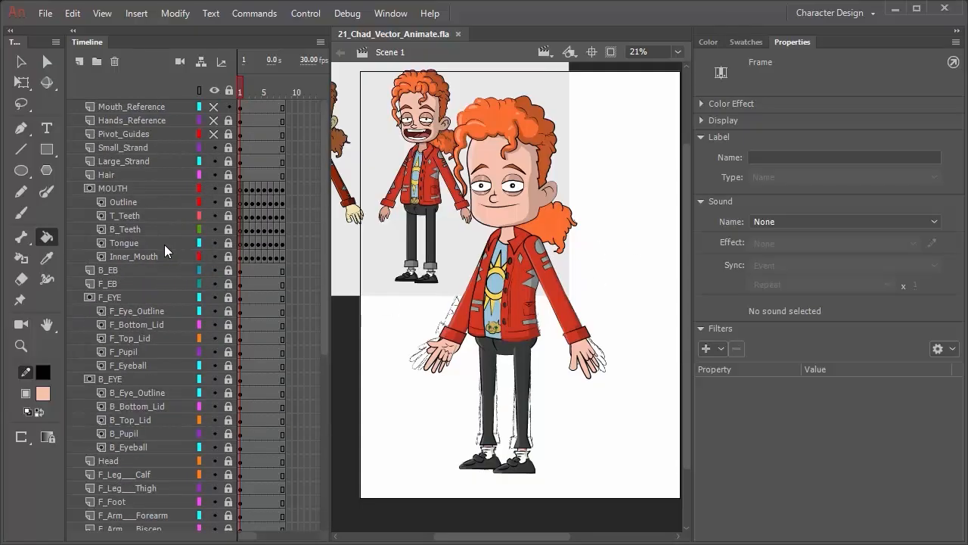
click(150, 111)
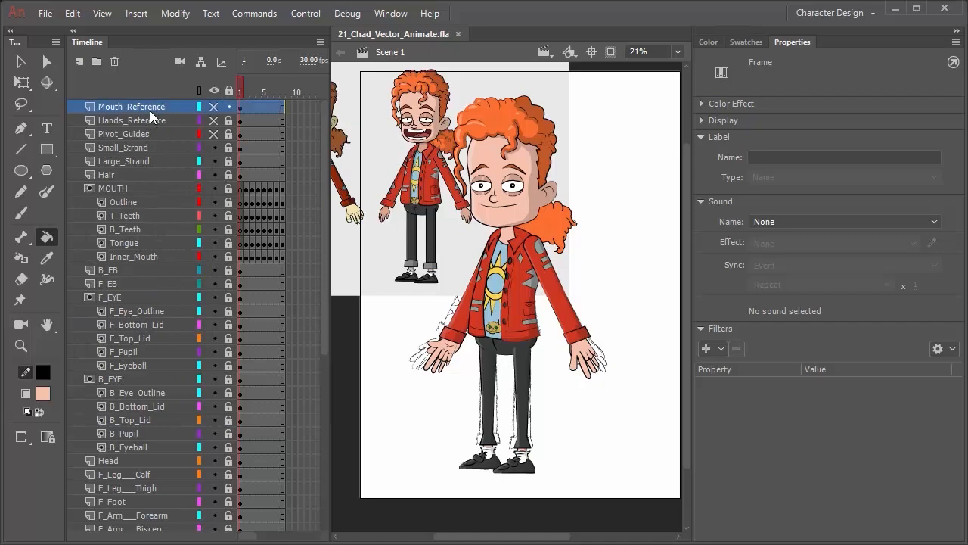
click(80, 62)
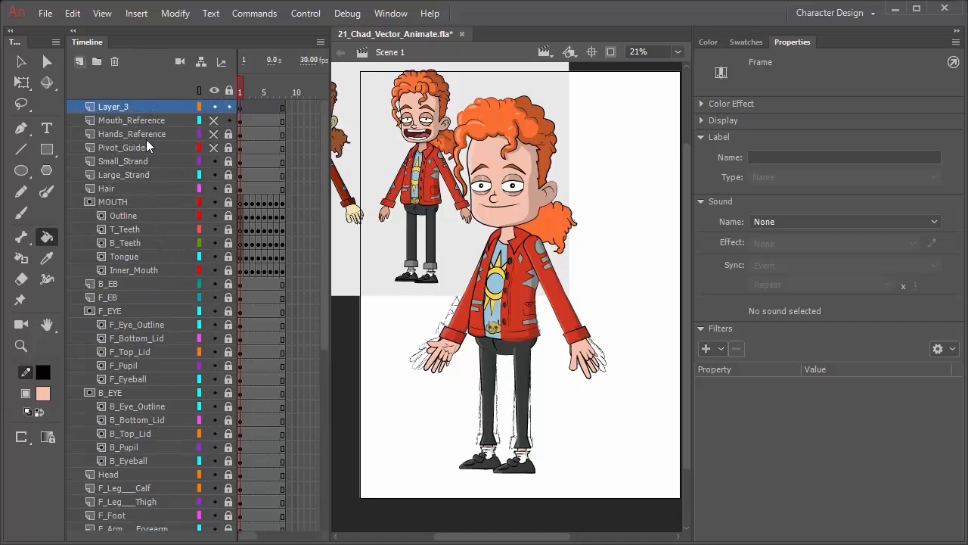
double_click(112, 106)
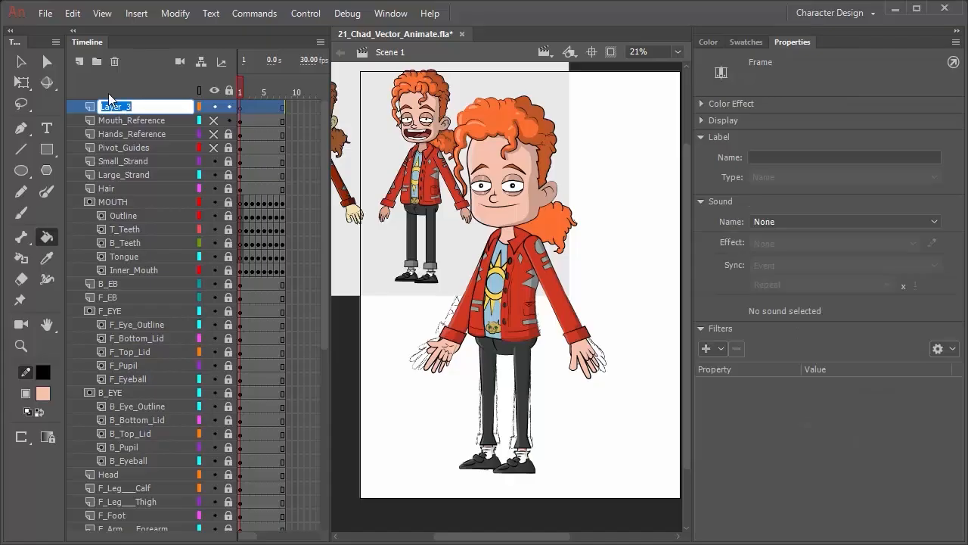
text(Head Poses Refe)
key(Return)
key(period)
key(period)
key(period)
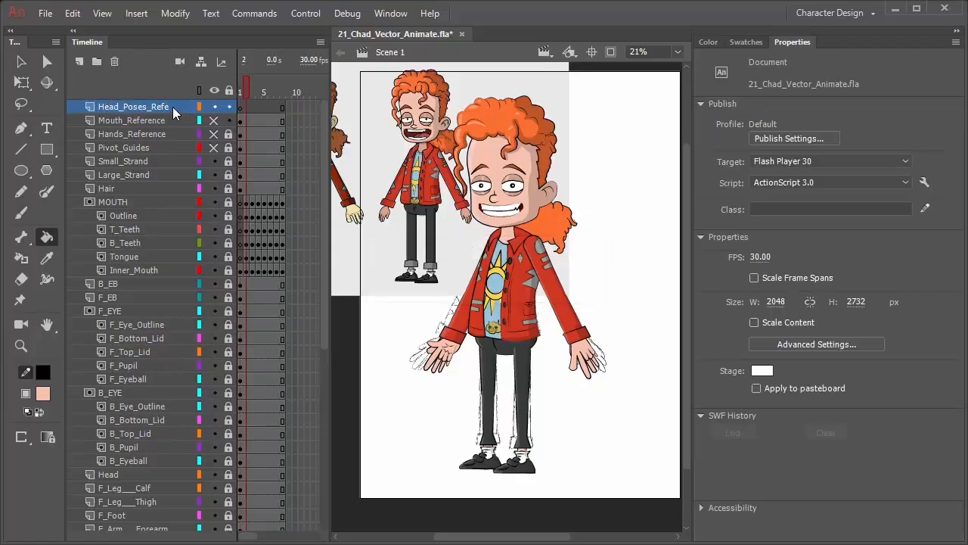
double_click(162, 106)
click(169, 106)
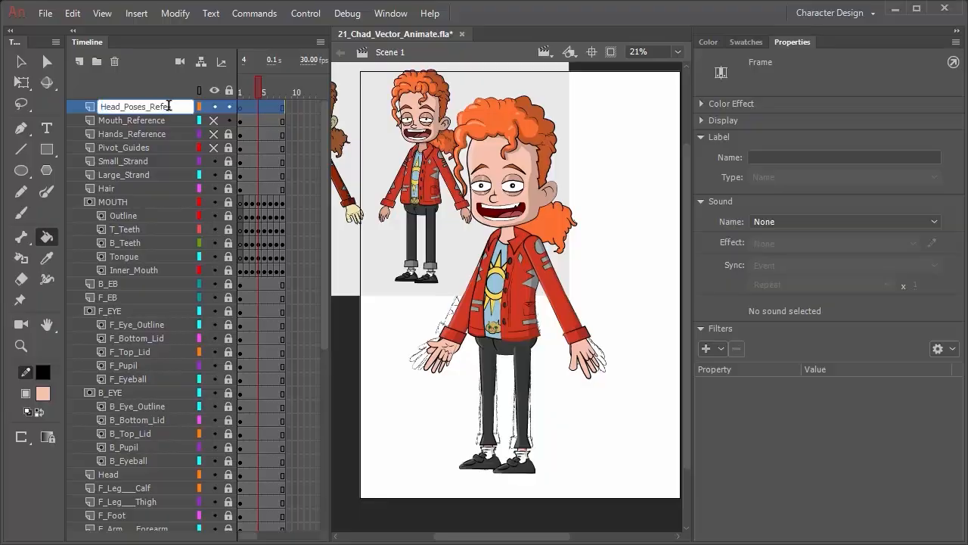
text(rence)
key(Return)
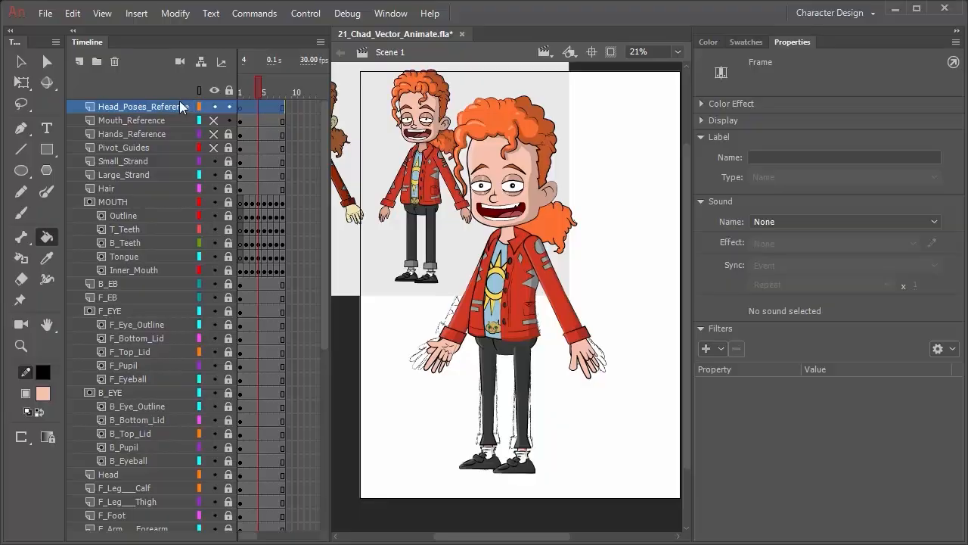
- Import Head_Phases_Reference.png to the stage on frame 1 of the Head_Poses_Reference layer
click(213, 148)
click(245, 109)
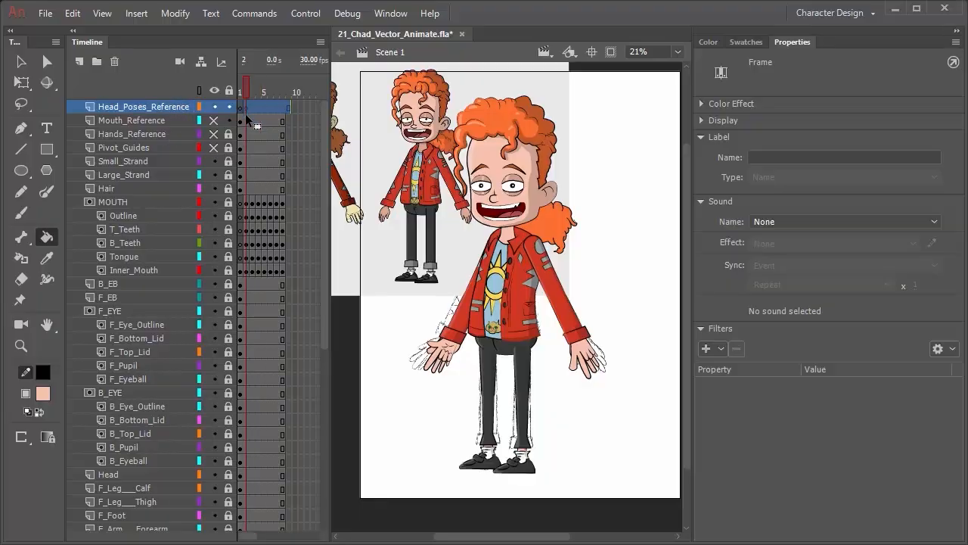
click(242, 109)
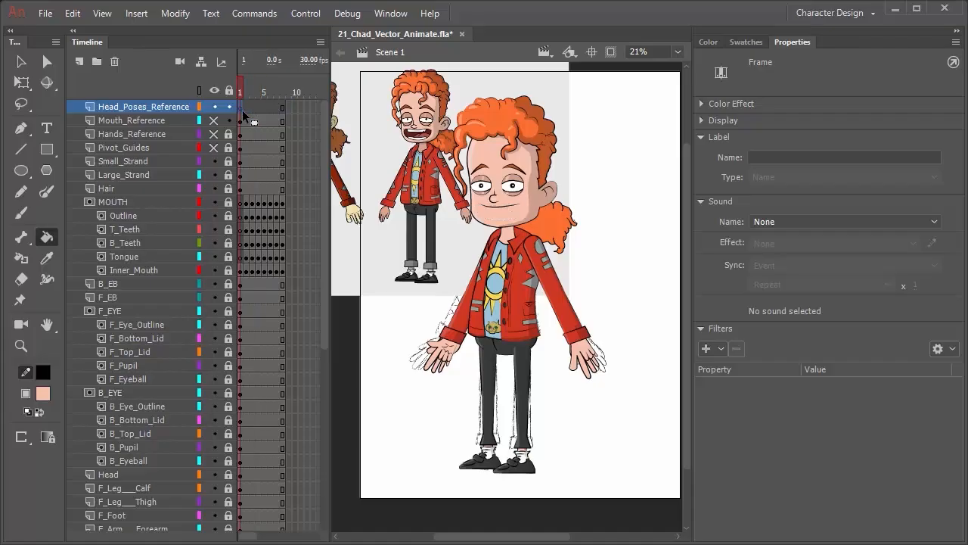
key(ctrl+r)
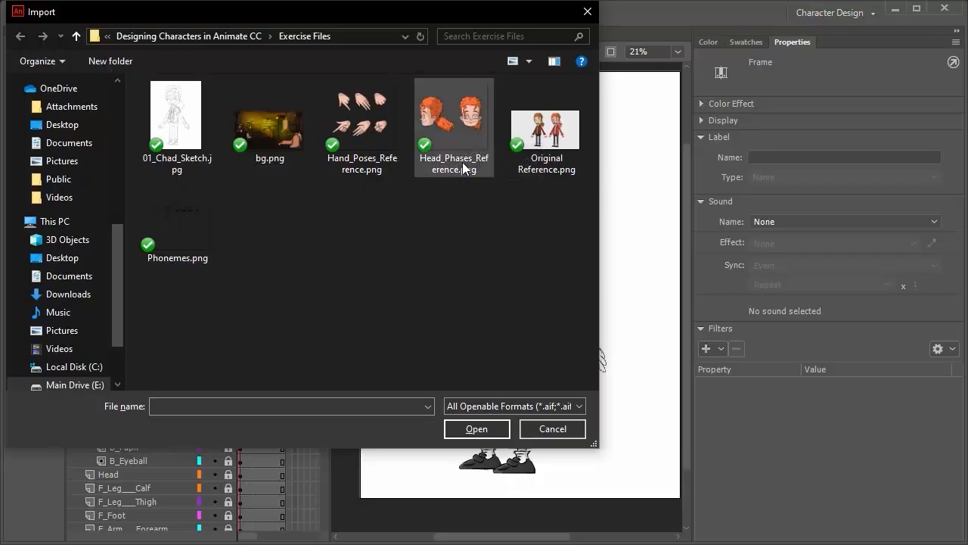
double_click(470, 110)
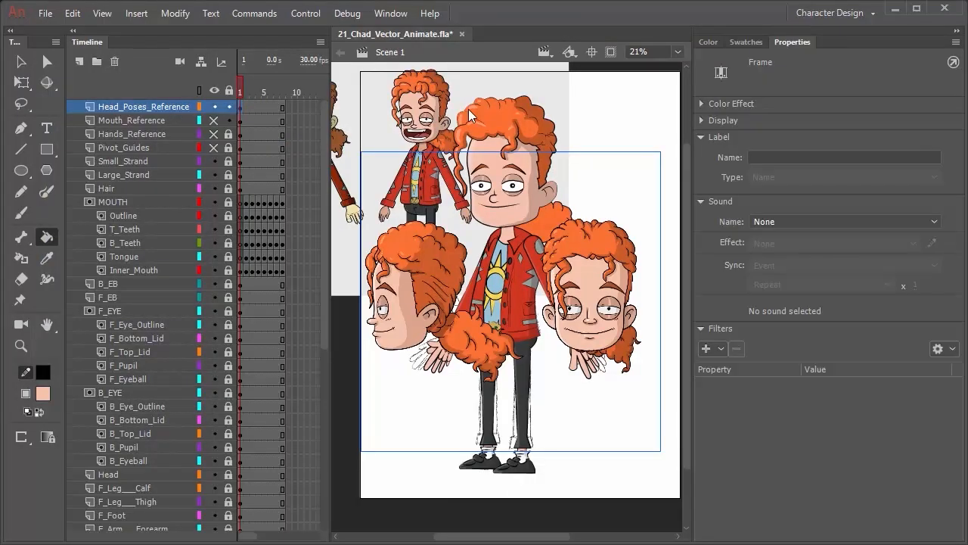
- Move the imported head reference image so its two heads flank the character's head, at about X -52, Y -214
key(v)
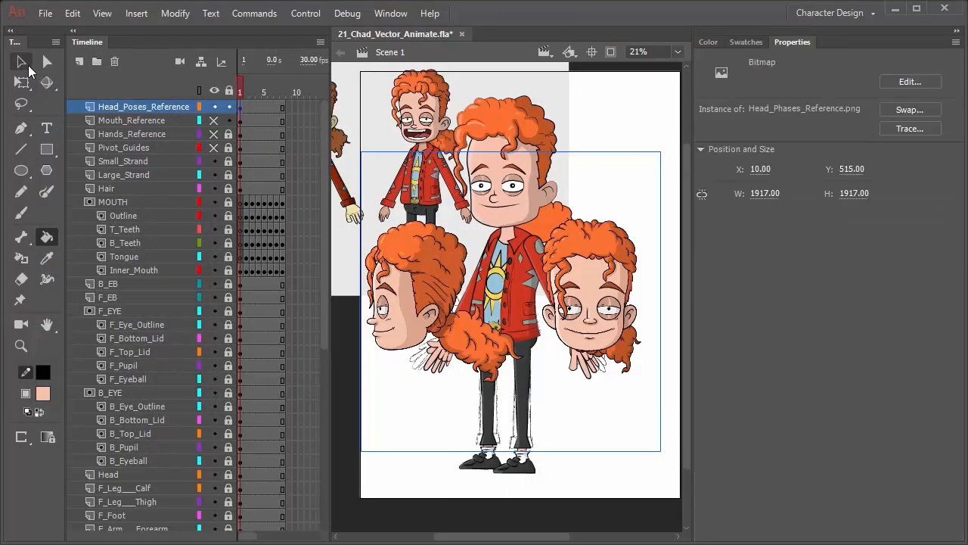
drag(416, 287, 687, 183)
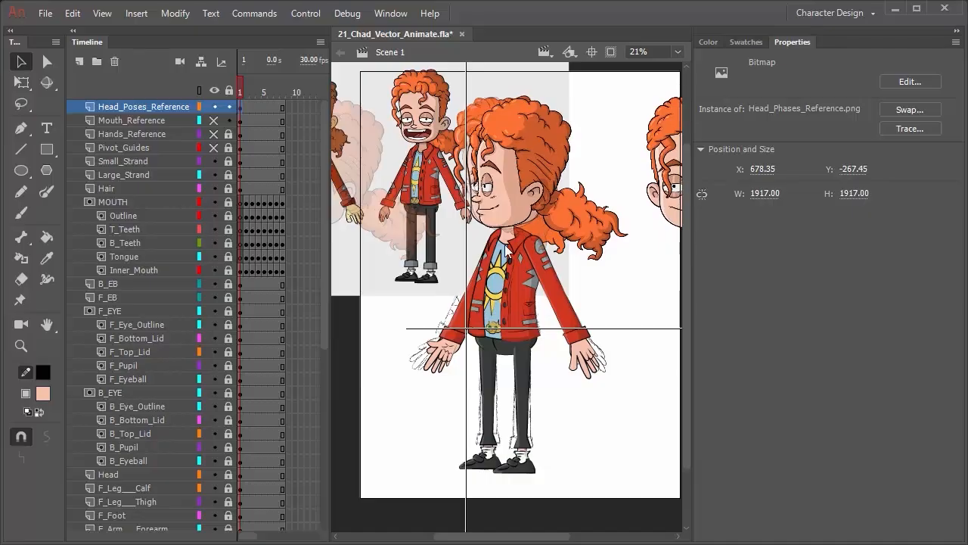
drag(519, 153, 637, 154)
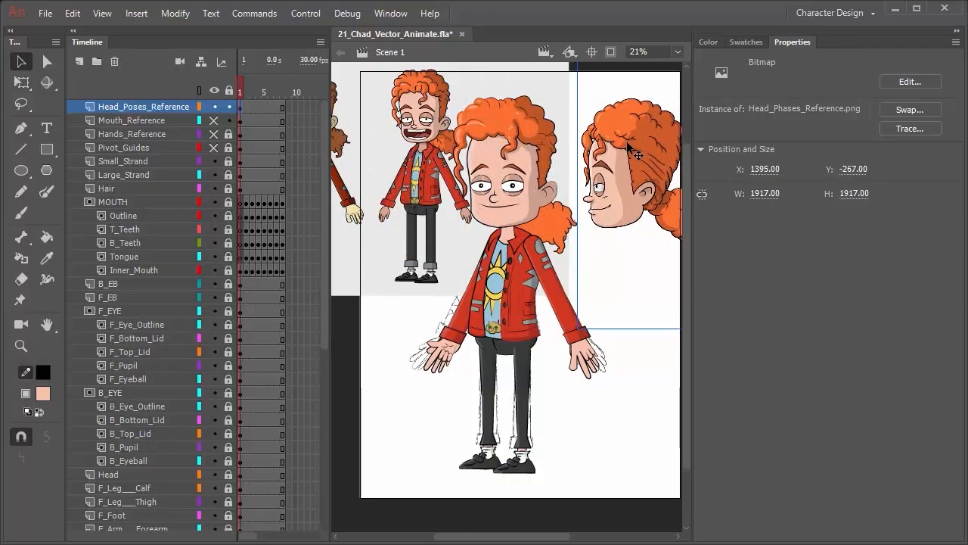
drag(637, 154, 423, 169)
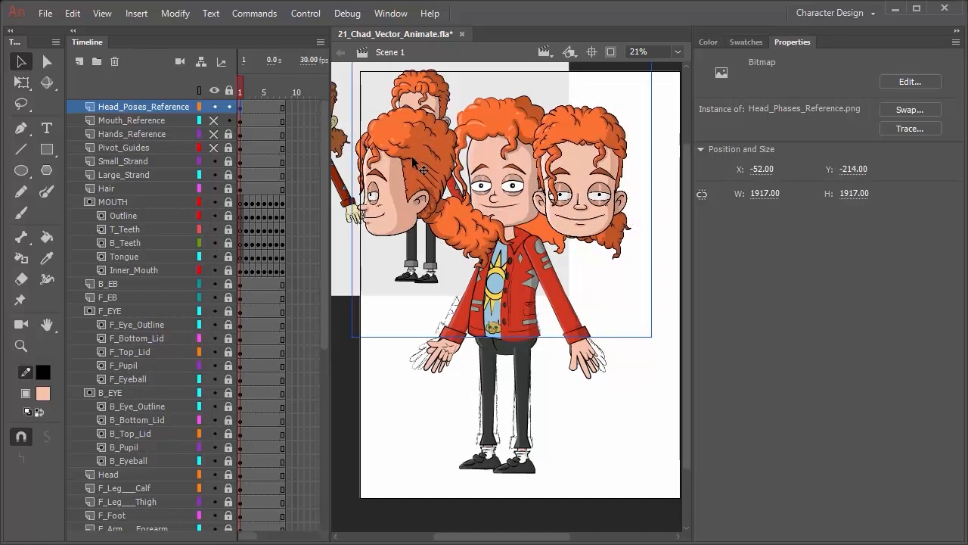